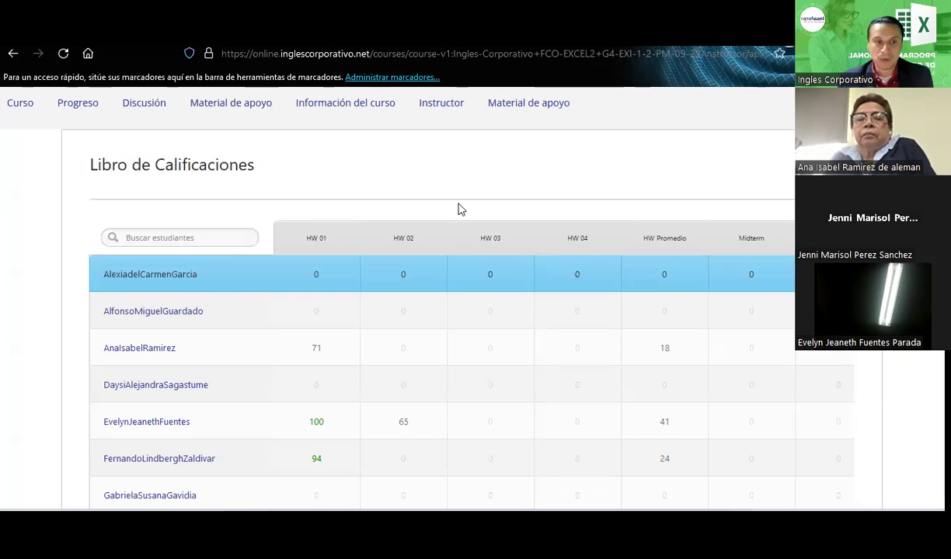
Scroll down and back up through the Libro de Calificaciones grade table to review the students' grades
{"action": "scroll", "coordinate": [458, 210], "scroll_direction": "down", "scroll_amount": 1}
{"action": "scroll", "coordinate": [459, 206], "scroll_direction": "down", "scroll_amount": 2}
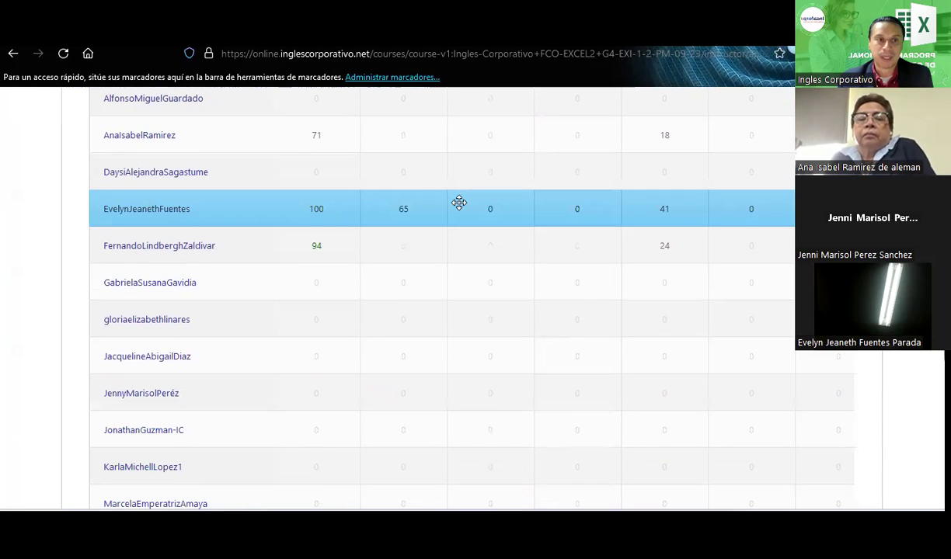
{"action": "scroll", "coordinate": [531, 311], "scroll_direction": "down", "scroll_amount": 1}
{"action": "scroll", "coordinate": [531, 311], "scroll_direction": "down", "scroll_amount": 1}
{"action": "scroll", "coordinate": [531, 311], "scroll_direction": "down", "scroll_amount": 1}
{"action": "scroll", "coordinate": [531, 311], "scroll_direction": "down", "scroll_amount": 1}
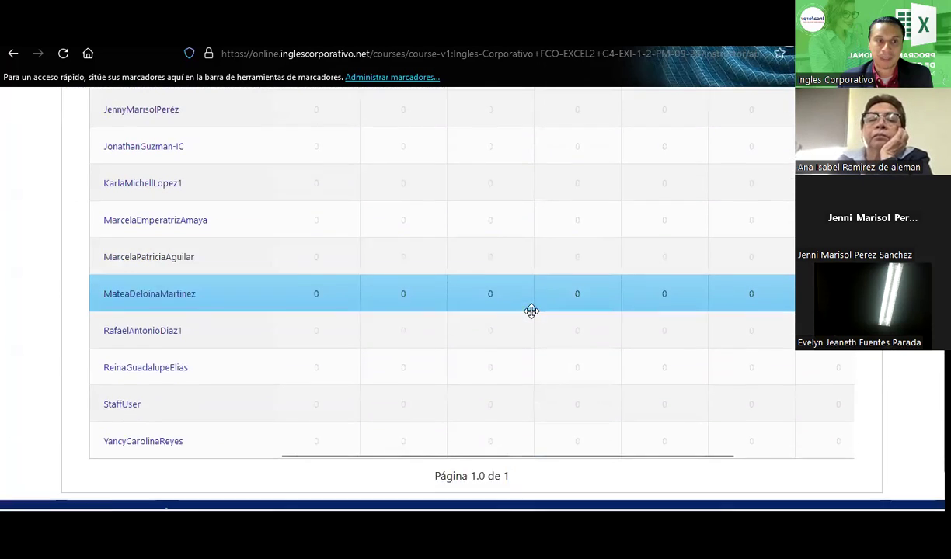
{"action": "scroll", "coordinate": [530, 310], "scroll_direction": "down", "scroll_amount": 1}
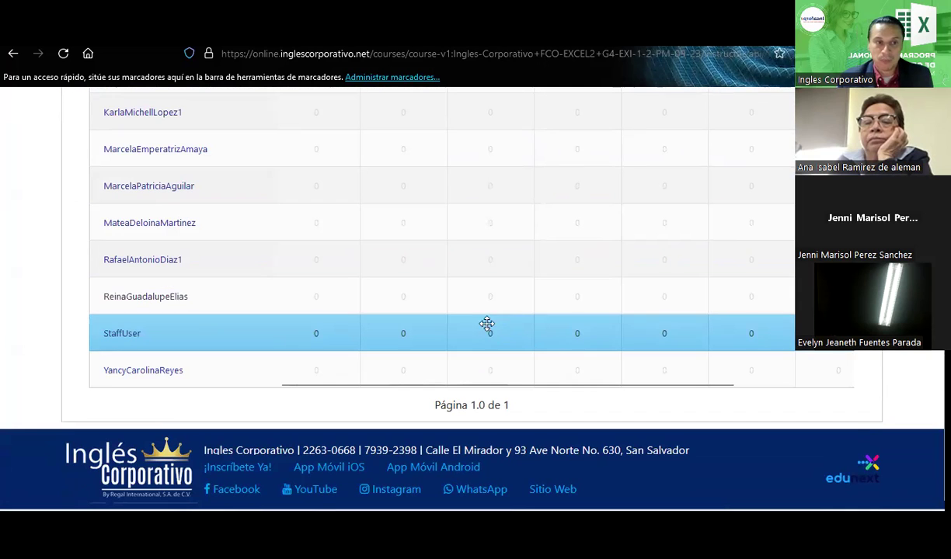
{"action": "scroll", "coordinate": [470, 326], "scroll_direction": "up", "scroll_amount": 1}
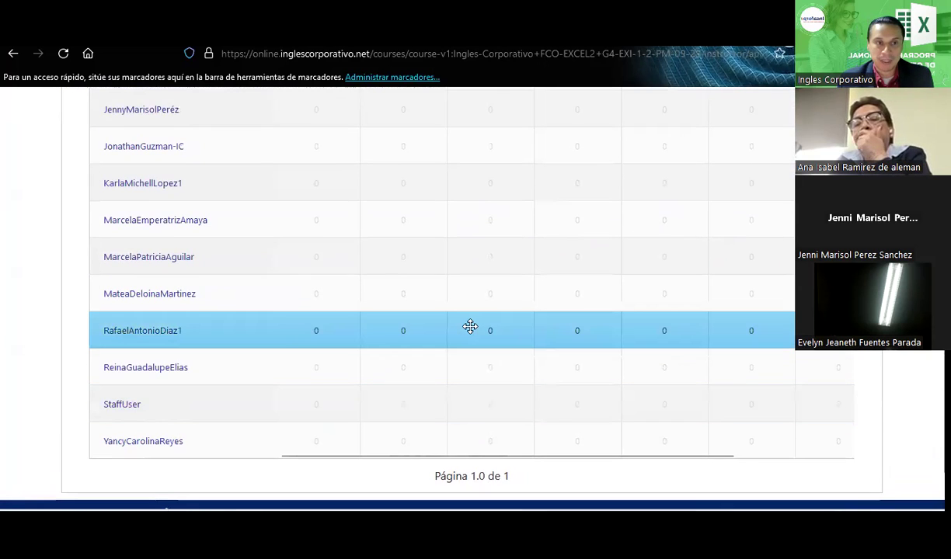
{"action": "scroll", "coordinate": [470, 327], "scroll_direction": "up", "scroll_amount": 1}
{"action": "scroll", "coordinate": [469, 326], "scroll_direction": "up", "scroll_amount": 1}
{"action": "scroll", "coordinate": [470, 326], "scroll_direction": "up", "scroll_amount": 1}
{"action": "scroll", "coordinate": [470, 326], "scroll_direction": "up", "scroll_amount": 1}
{"action": "scroll", "coordinate": [470, 327], "scroll_direction": "up", "scroll_amount": 1}
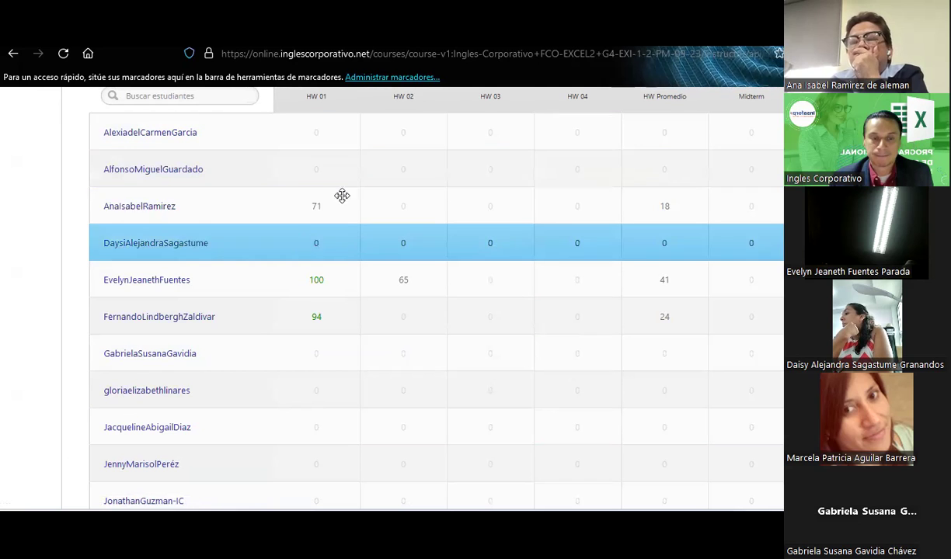
Recheck the grade table, then return to the Excel workbook with Alt+Tab
{"action": "scroll", "coordinate": [347, 169], "scroll_direction": "down", "scroll_amount": 3}
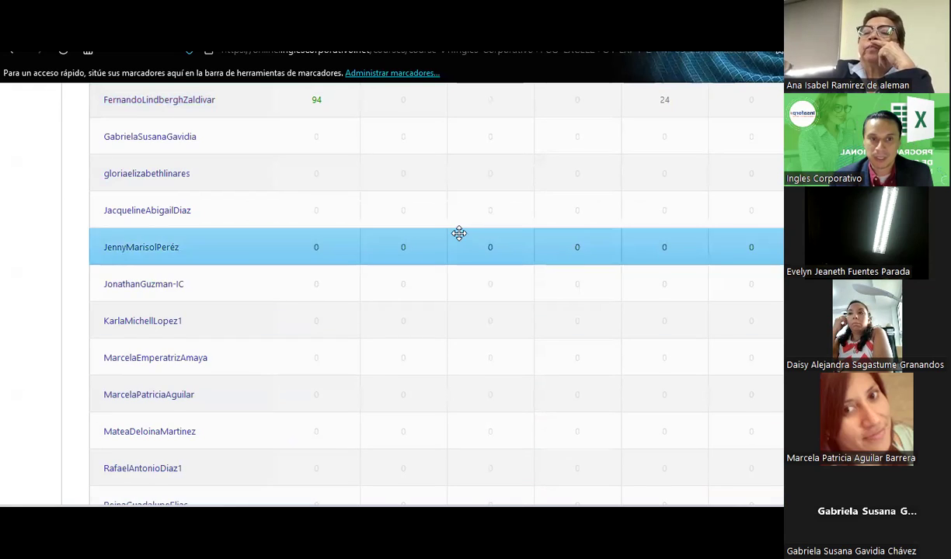
{"action": "scroll", "coordinate": [457, 233], "scroll_direction": "up", "scroll_amount": 3}
{"action": "scroll", "coordinate": [459, 233], "scroll_direction": "up", "scroll_amount": 3}
{"action": "scroll", "coordinate": [459, 233], "scroll_direction": "down", "scroll_amount": 1}
{"action": "scroll", "coordinate": [459, 233], "scroll_direction": "down", "scroll_amount": 2}
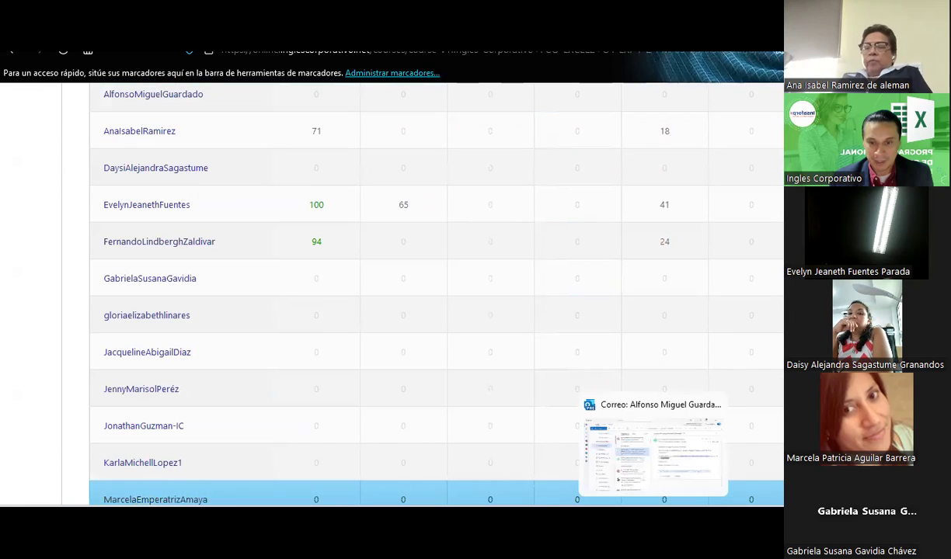
{"action": "key", "text": "alt+Tab"}
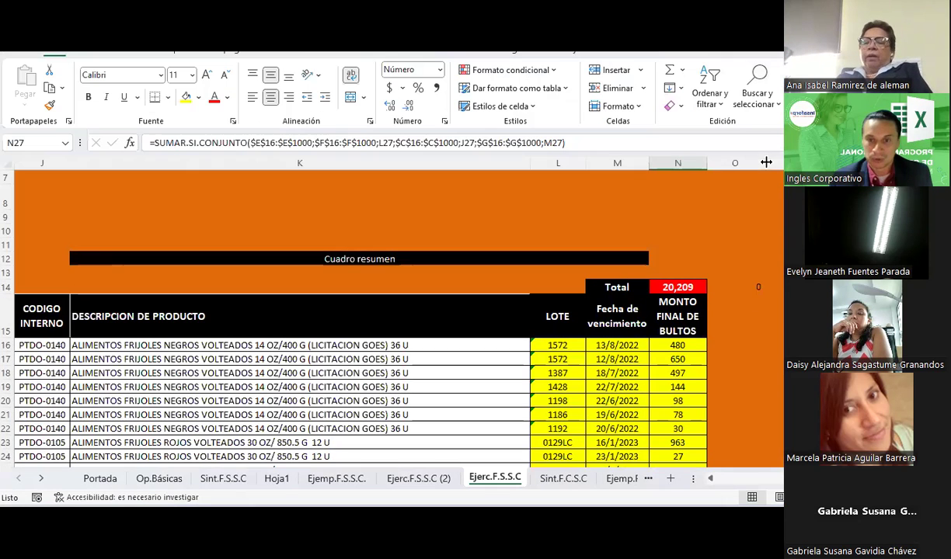
{"action": "left_click", "coordinate": [704, 236]}
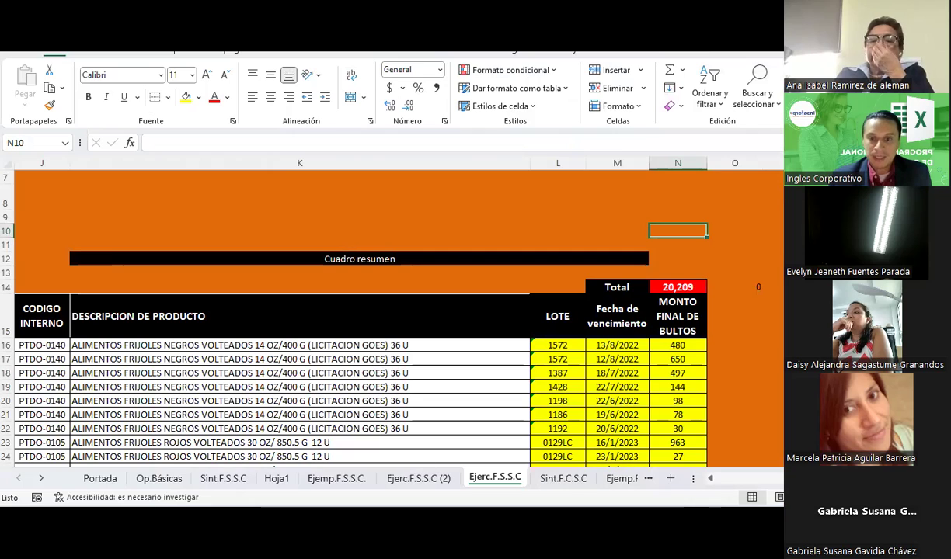
{"action": "scroll", "coordinate": [377, 360], "scroll_direction": "left", "scroll_amount": 5}
{"action": "scroll", "coordinate": [377, 360], "scroll_direction": "left", "scroll_amount": 2}
{"action": "scroll", "coordinate": [376, 359], "scroll_direction": "left", "scroll_amount": 2}
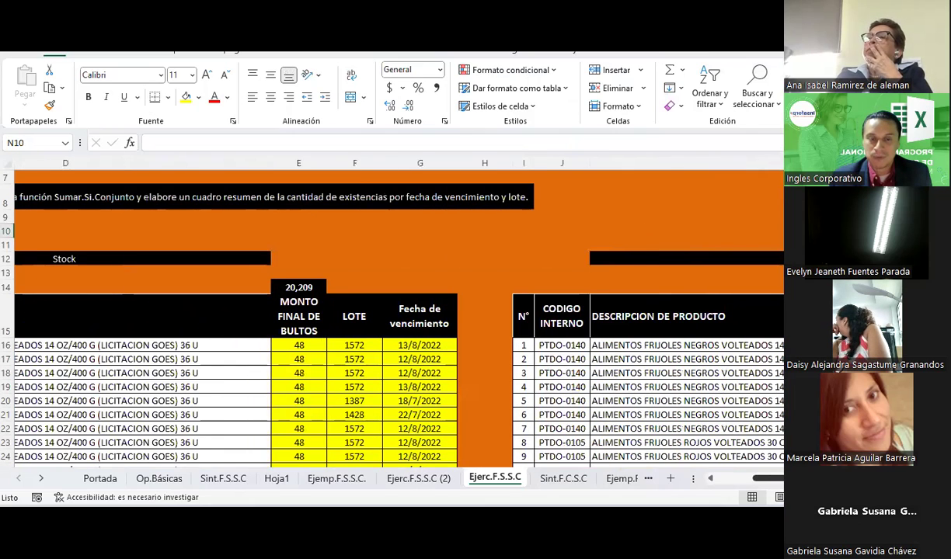
{"action": "scroll", "coordinate": [377, 359], "scroll_direction": "left", "scroll_amount": 1}
{"action": "scroll", "coordinate": [377, 360], "scroll_direction": "right", "scroll_amount": 1}
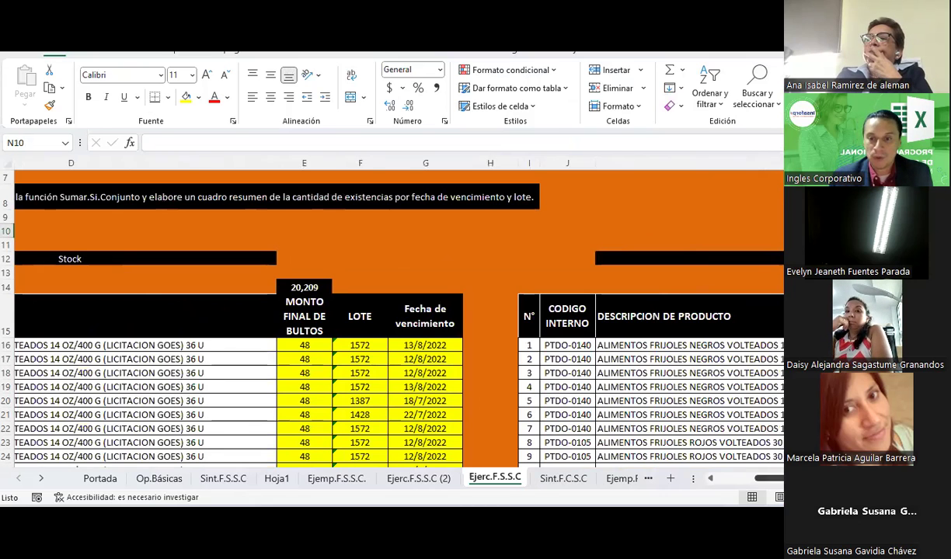
{"action": "scroll", "coordinate": [381, 373], "scroll_direction": "right", "scroll_amount": 3}
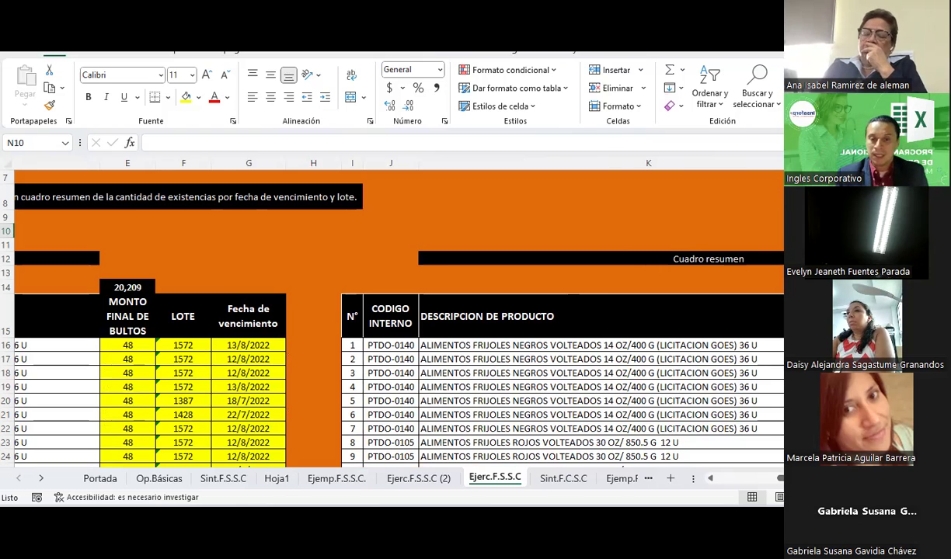
{"action": "left_click", "coordinate": [423, 344]}
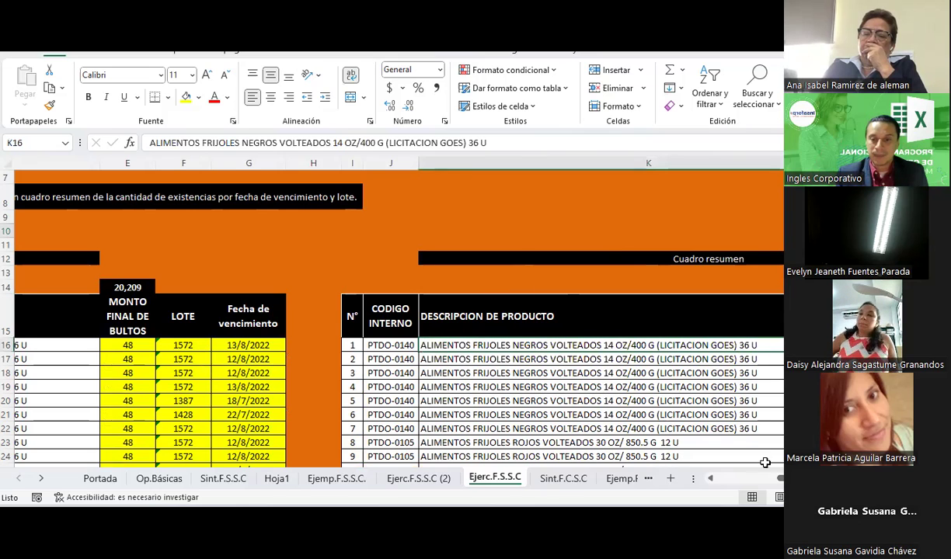
{"action": "scroll", "coordinate": [638, 344], "scroll_direction": "right", "scroll_amount": 2}
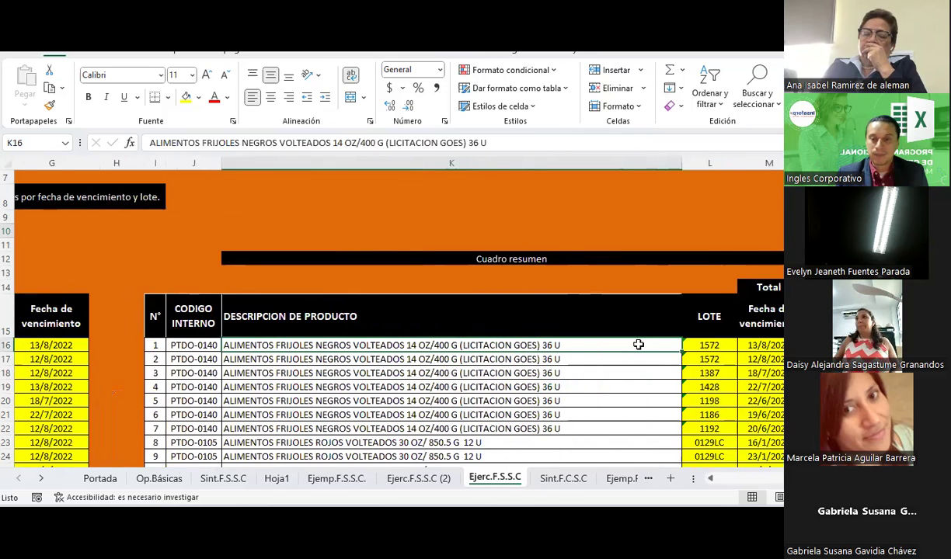
{"action": "scroll", "coordinate": [625, 326], "scroll_direction": "down", "scroll_amount": 1}
{"action": "scroll", "coordinate": [614, 312], "scroll_direction": "down", "scroll_amount": 2}
{"action": "scroll", "coordinate": [615, 312], "scroll_direction": "down", "scroll_amount": 2}
{"action": "scroll", "coordinate": [614, 312], "scroll_direction": "down", "scroll_amount": 3}
{"action": "scroll", "coordinate": [614, 312], "scroll_direction": "down", "scroll_amount": 2}
{"action": "scroll", "coordinate": [614, 312], "scroll_direction": "down", "scroll_amount": 5}
{"action": "scroll", "coordinate": [615, 312], "scroll_direction": "down", "scroll_amount": 4}
{"action": "scroll", "coordinate": [614, 312], "scroll_direction": "down", "scroll_amount": 7}
{"action": "scroll", "coordinate": [614, 313], "scroll_direction": "down", "scroll_amount": 3}
{"action": "scroll", "coordinate": [615, 312], "scroll_direction": "down", "scroll_amount": 2}
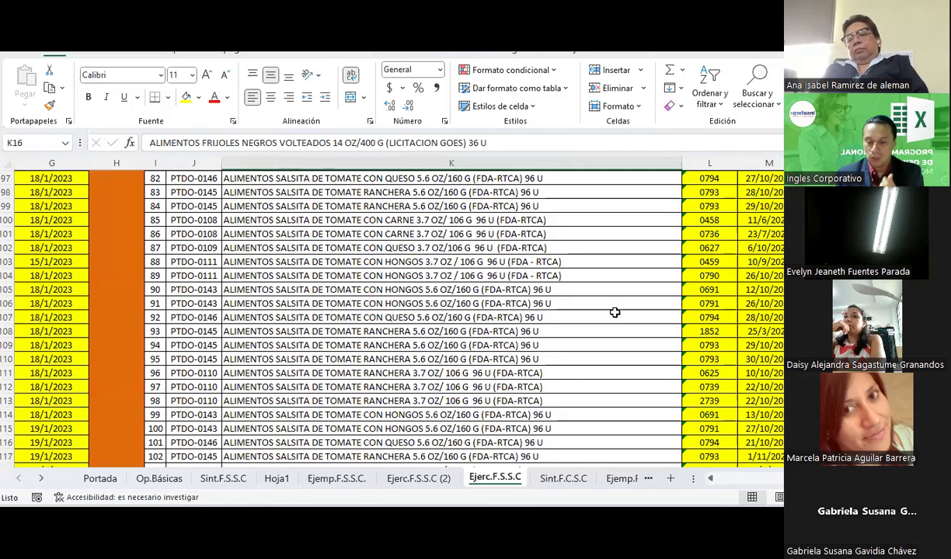
{"action": "left_click", "coordinate": [614, 312]}
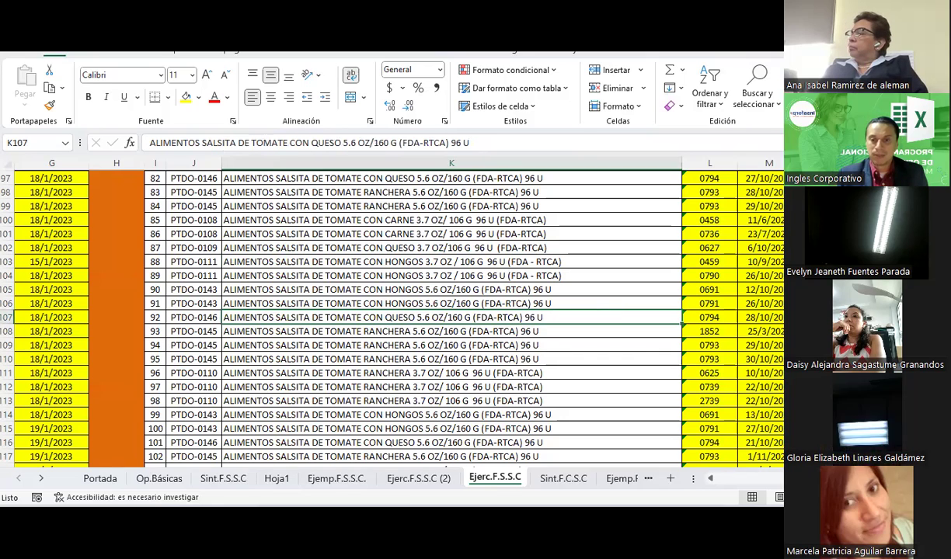
{"action": "scroll", "coordinate": [614, 312], "scroll_direction": "right", "scroll_amount": 1}
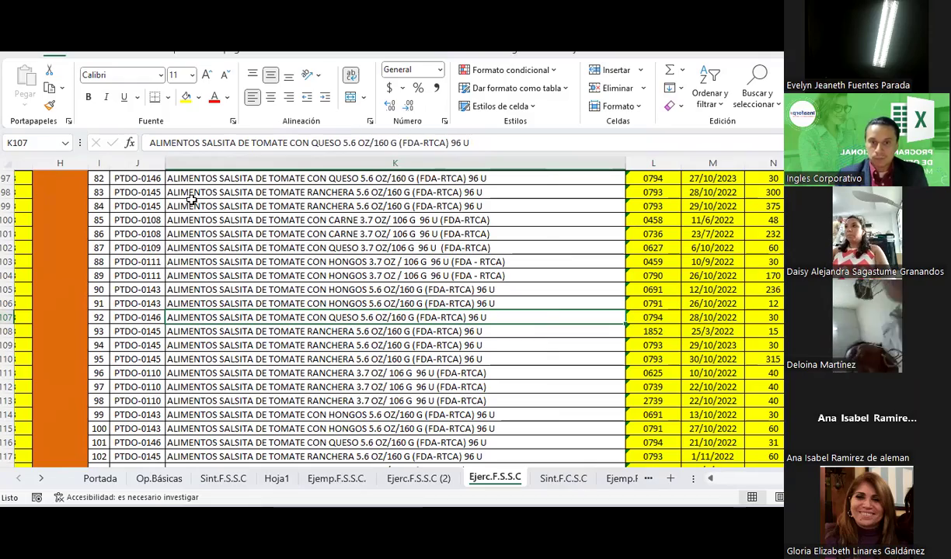
Return to the top of the Ejerc.F.S.S.C table and bring the summary columns into view
{"action": "left_click", "coordinate": [319, 248]}
{"action": "scroll", "coordinate": [319, 244], "scroll_direction": "up", "scroll_amount": 1}
{"action": "scroll", "coordinate": [319, 243], "scroll_direction": "up", "scroll_amount": 4}
{"action": "scroll", "coordinate": [318, 242], "scroll_direction": "up", "scroll_amount": 10}
{"action": "scroll", "coordinate": [319, 243], "scroll_direction": "up", "scroll_amount": 2}
{"action": "scroll", "coordinate": [319, 242], "scroll_direction": "up", "scroll_amount": 6}
{"action": "scroll", "coordinate": [318, 242], "scroll_direction": "up", "scroll_amount": 3}
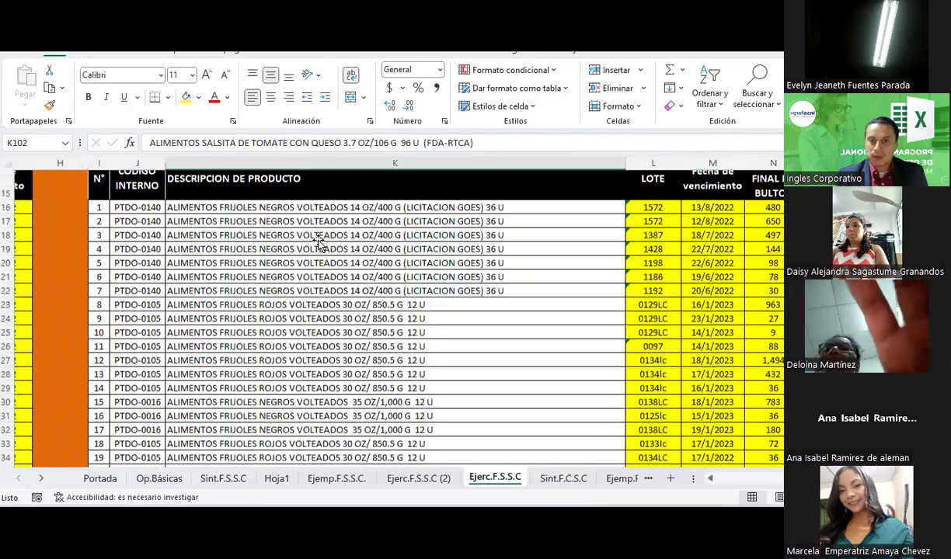
{"action": "scroll", "coordinate": [318, 242], "scroll_direction": "up", "scroll_amount": 5}
{"action": "scroll", "coordinate": [765, 357], "scroll_direction": "down", "scroll_amount": 3}
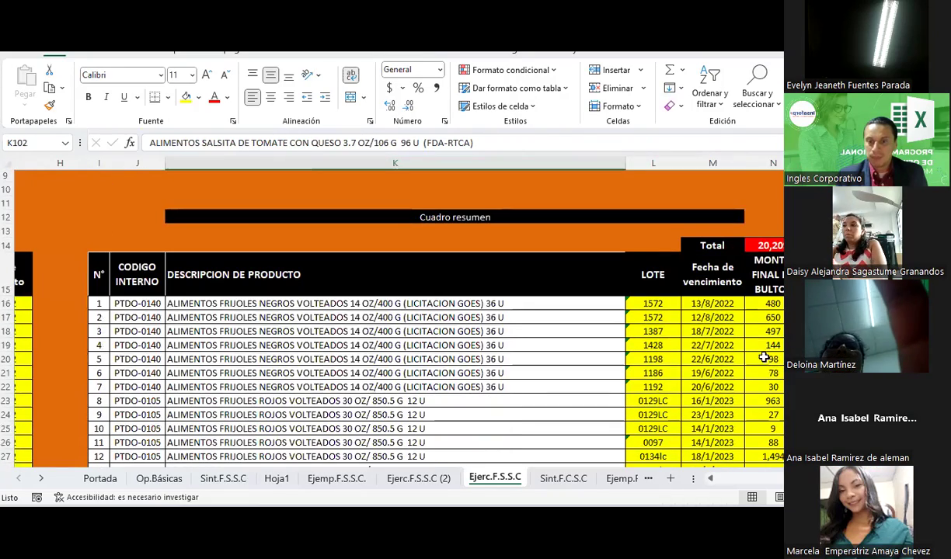
{"action": "scroll", "coordinate": [764, 358], "scroll_direction": "right", "scroll_amount": 2}
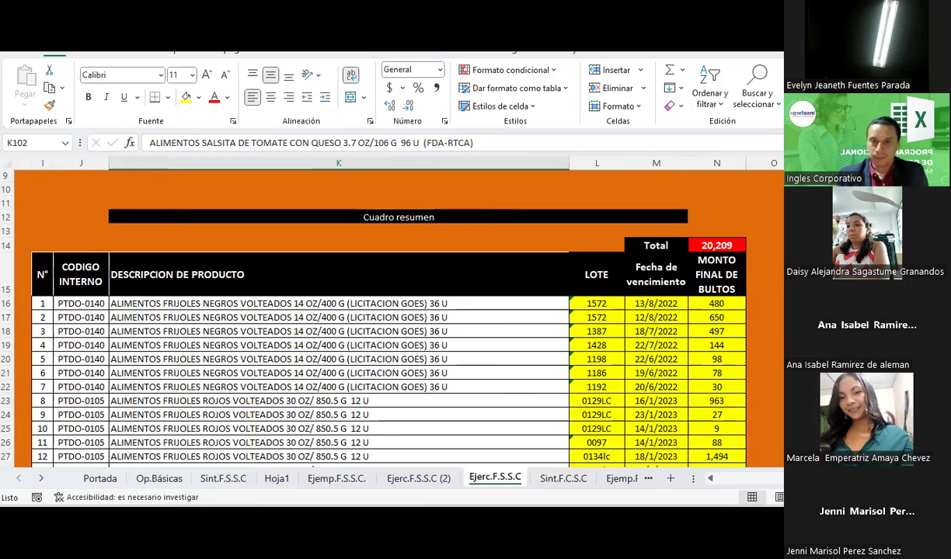
Inspect the check formula =+E14-N14 in O14, which returns 0
{"action": "left_click", "coordinate": [761, 219]}
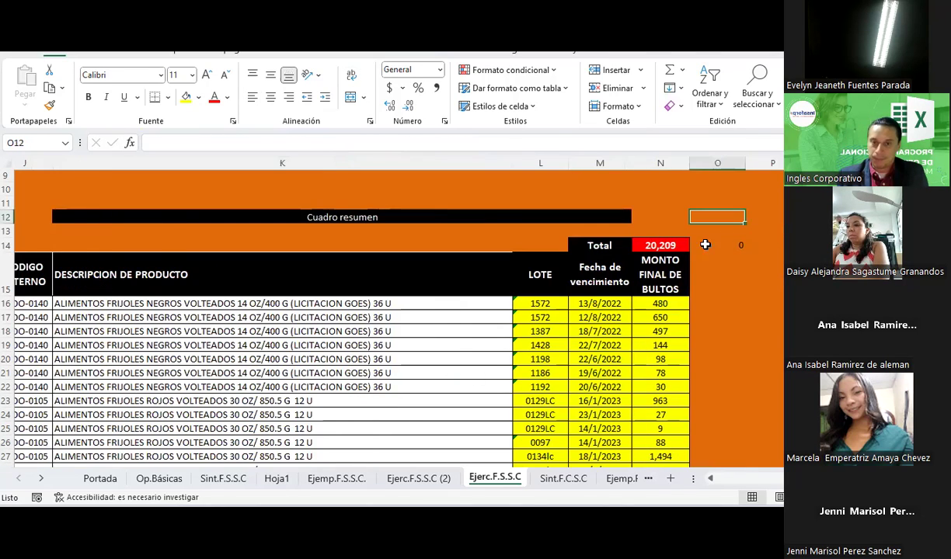
{"action": "left_click", "coordinate": [734, 245]}
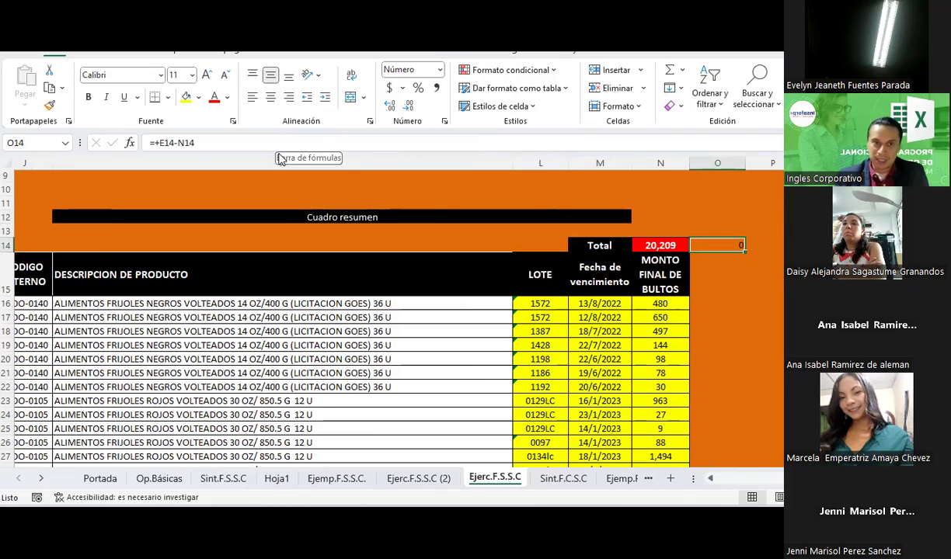
{"action": "left_click", "coordinate": [827, 344]}
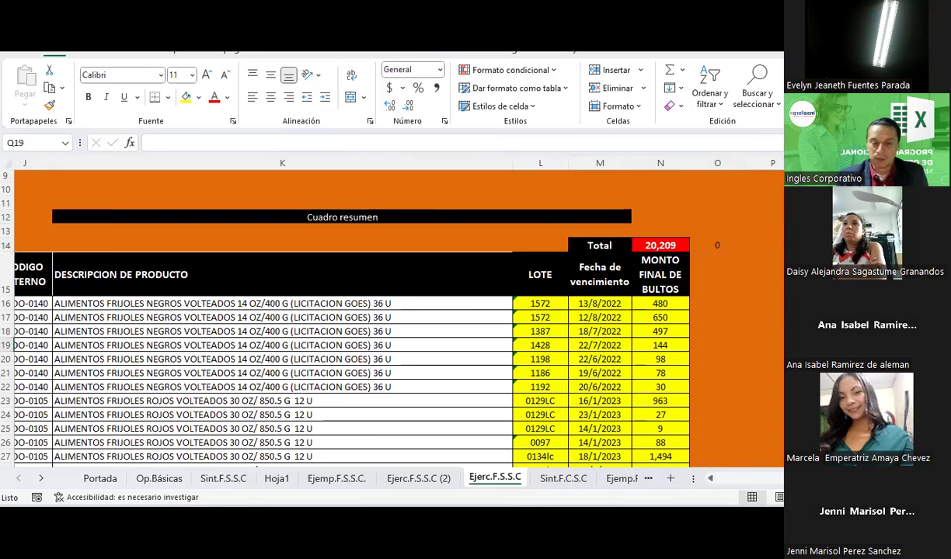
{"action": "left_click", "coordinate": [562, 479]}
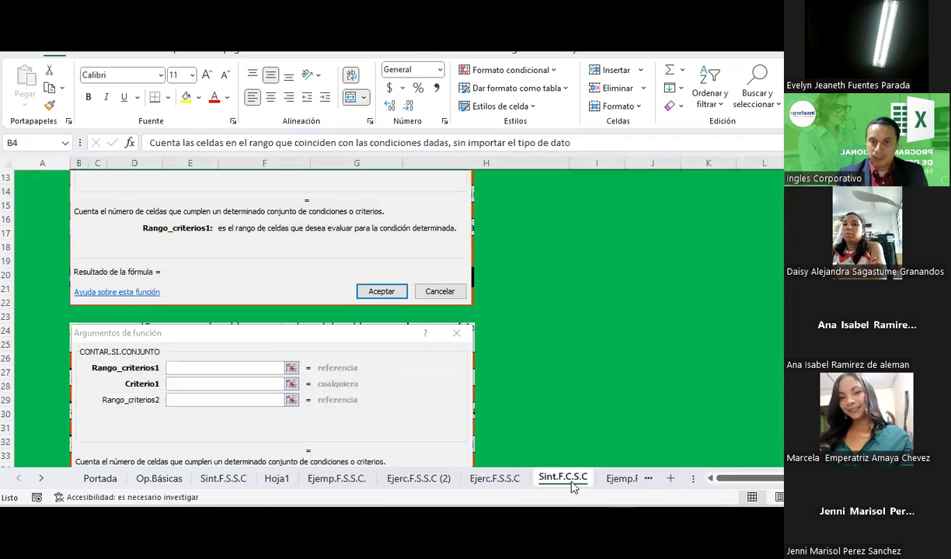
{"action": "scroll", "coordinate": [576, 322], "scroll_direction": "up", "scroll_amount": 4}
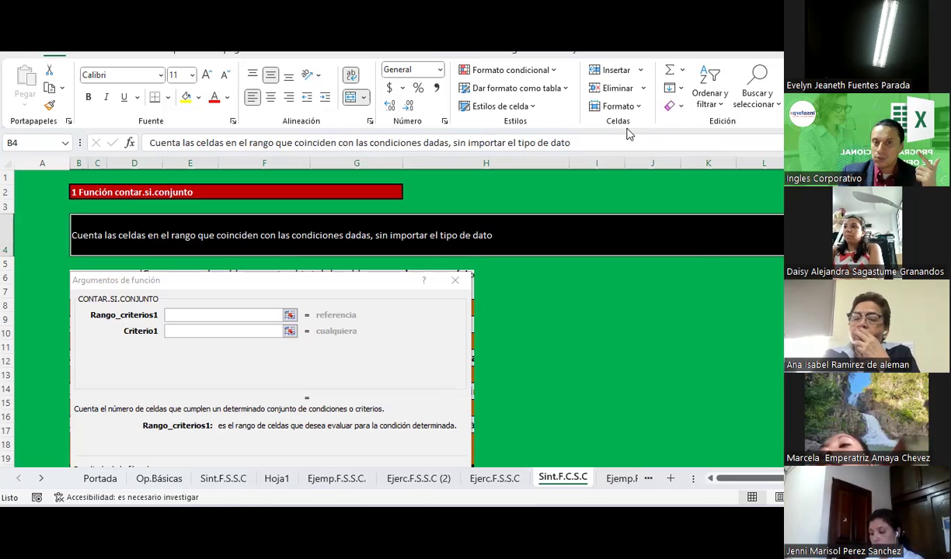
{"action": "left_click", "coordinate": [638, 106]}
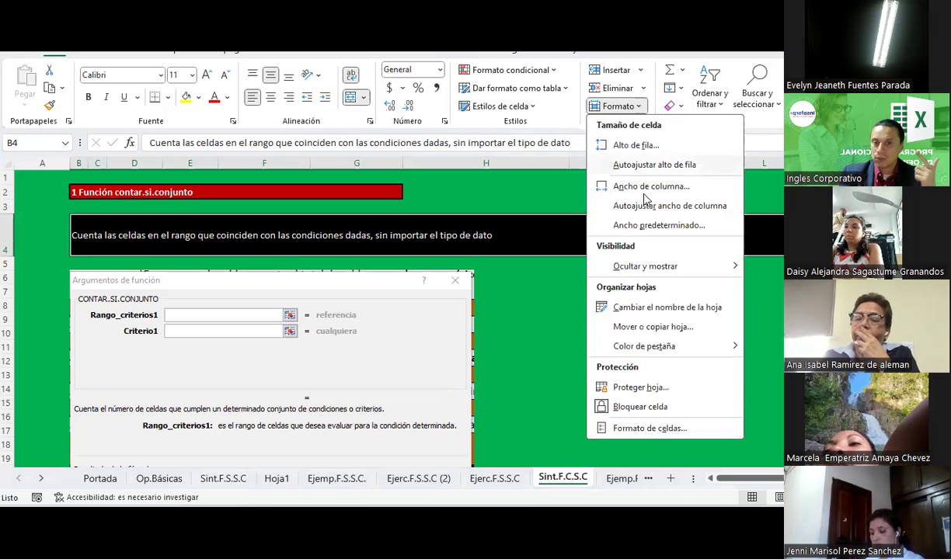
{"action": "left_click", "coordinate": [555, 71]}
{"action": "mouse_move", "coordinate": [521, 185]}
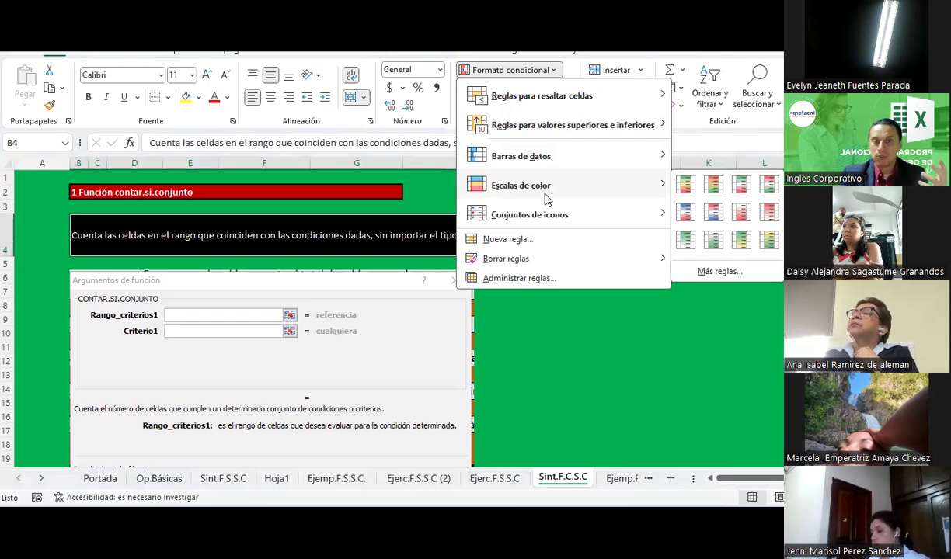
{"action": "left_click", "coordinate": [594, 381]}
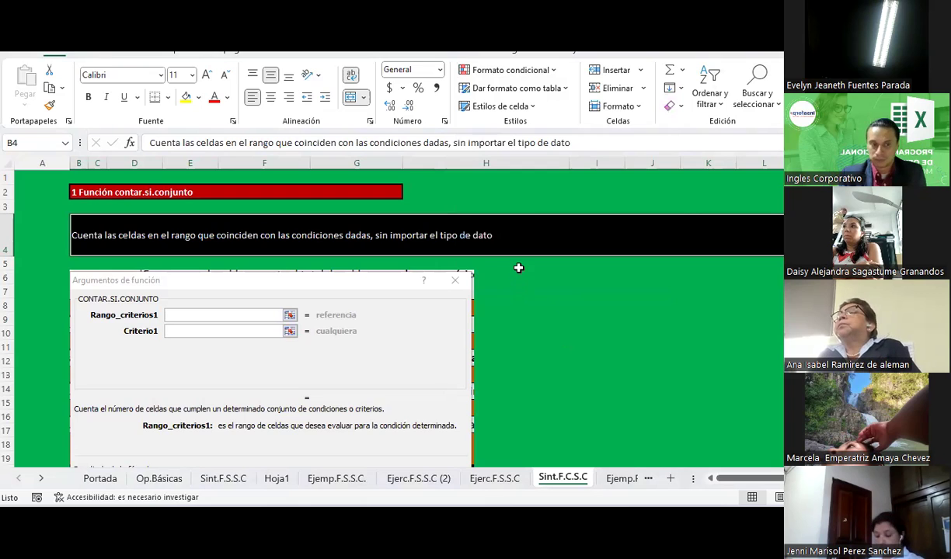
{"action": "scroll", "coordinate": [518, 267], "scroll_direction": "down", "scroll_amount": 1}
{"action": "scroll", "coordinate": [518, 267], "scroll_direction": "down", "scroll_amount": 5}
{"action": "scroll", "coordinate": [518, 267], "scroll_direction": "down", "scroll_amount": 4}
{"action": "scroll", "coordinate": [518, 267], "scroll_direction": "down", "scroll_amount": 1}
{"action": "scroll", "coordinate": [518, 267], "scroll_direction": "down", "scroll_amount": 3}
{"action": "scroll", "coordinate": [518, 267], "scroll_direction": "down", "scroll_amount": 3}
{"action": "scroll", "coordinate": [518, 266], "scroll_direction": "down", "scroll_amount": 3}
{"action": "scroll", "coordinate": [516, 265], "scroll_direction": "down", "scroll_amount": 4}
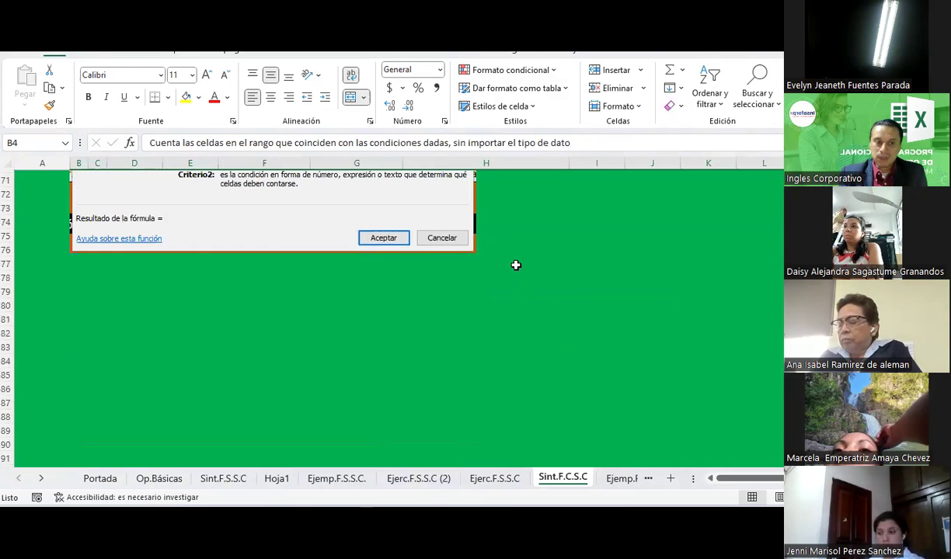
{"action": "scroll", "coordinate": [515, 264], "scroll_direction": "up", "scroll_amount": 4}
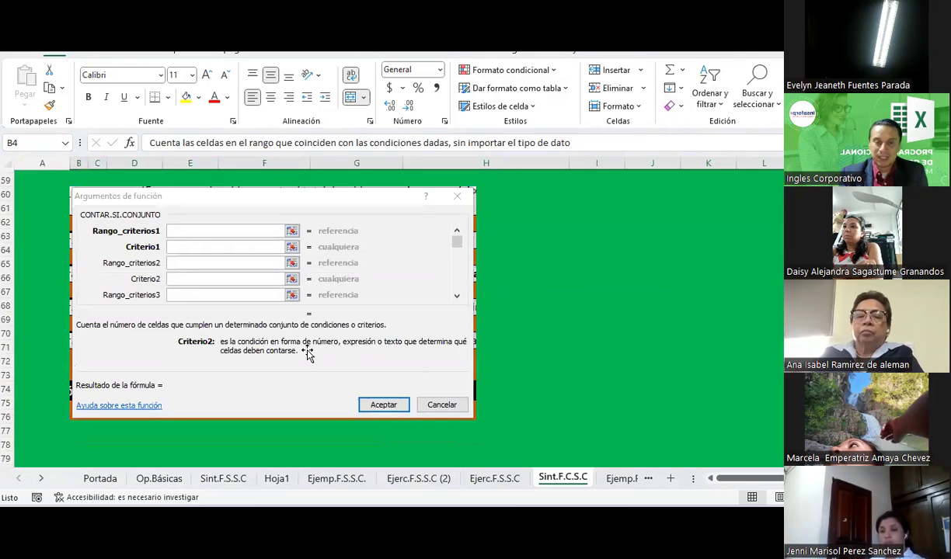
{"action": "scroll", "coordinate": [199, 335], "scroll_direction": "up", "scroll_amount": 5}
{"action": "scroll", "coordinate": [200, 335], "scroll_direction": "up", "scroll_amount": 5}
{"action": "scroll", "coordinate": [199, 335], "scroll_direction": "up", "scroll_amount": 5}
{"action": "scroll", "coordinate": [200, 336], "scroll_direction": "up", "scroll_amount": 4}
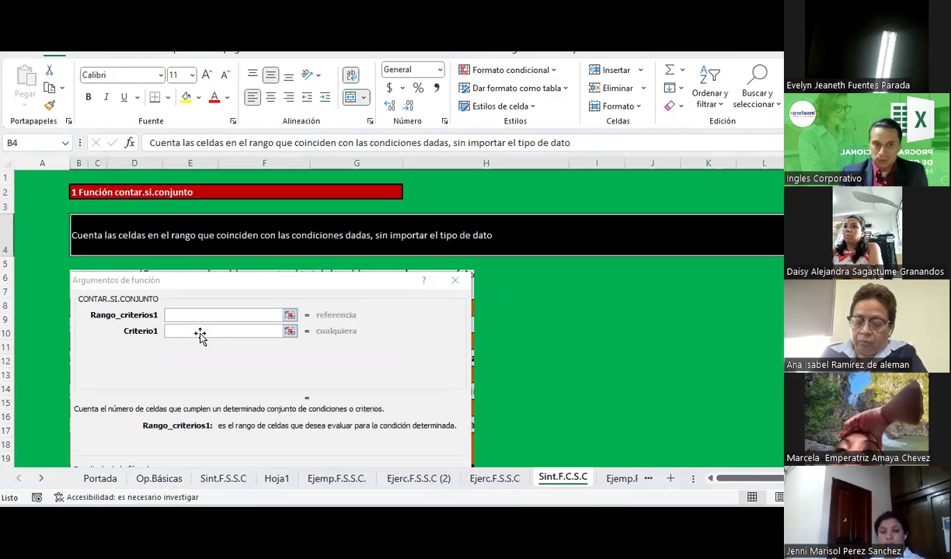
{"action": "scroll", "coordinate": [307, 357], "scroll_direction": "down", "scroll_amount": 4}
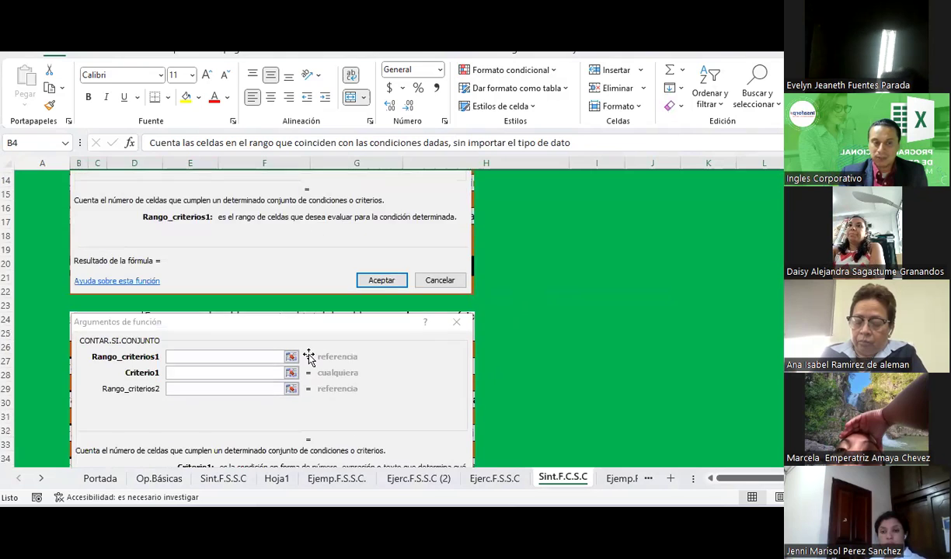
{"action": "scroll", "coordinate": [308, 357], "scroll_direction": "down", "scroll_amount": 1}
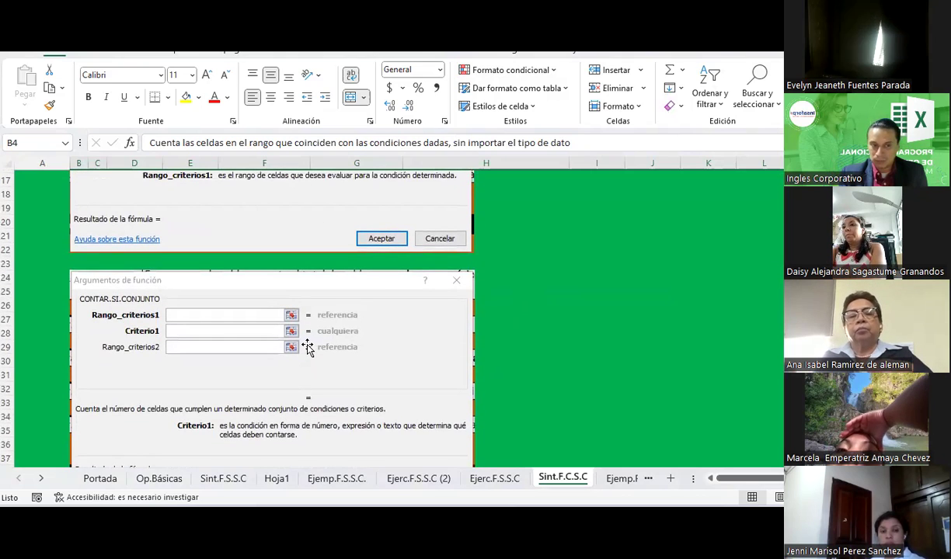
{"action": "scroll", "coordinate": [307, 343], "scroll_direction": "down", "scroll_amount": 2}
{"action": "scroll", "coordinate": [307, 342], "scroll_direction": "down", "scroll_amount": 2}
{"action": "scroll", "coordinate": [308, 343], "scroll_direction": "down", "scroll_amount": 3}
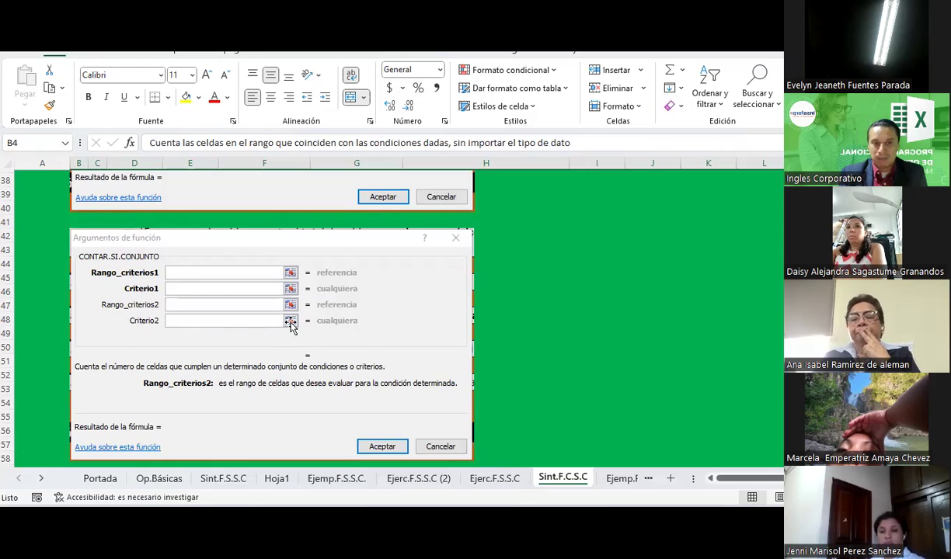
{"action": "scroll", "coordinate": [290, 324], "scroll_direction": "up", "scroll_amount": 4}
{"action": "scroll", "coordinate": [291, 325], "scroll_direction": "up", "scroll_amount": 3}
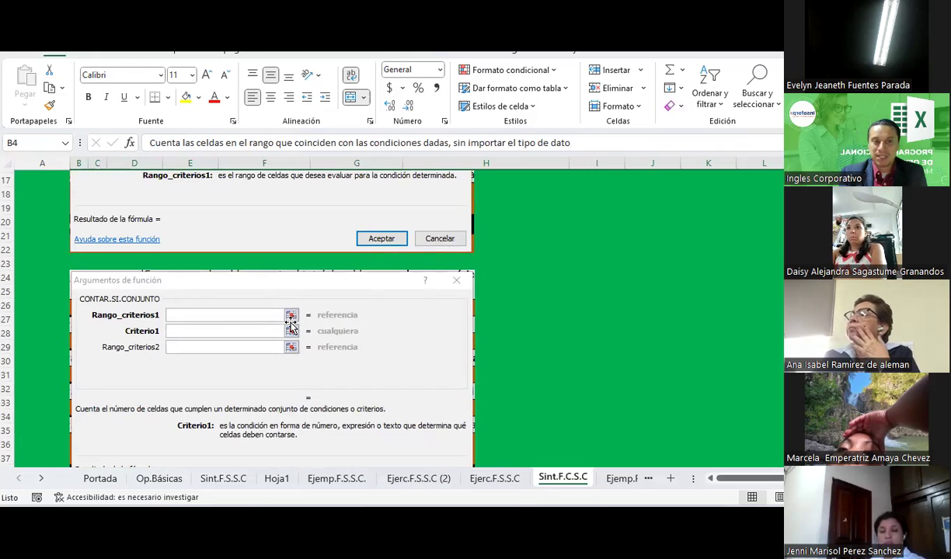
{"action": "scroll", "coordinate": [291, 324], "scroll_direction": "up", "scroll_amount": 3}
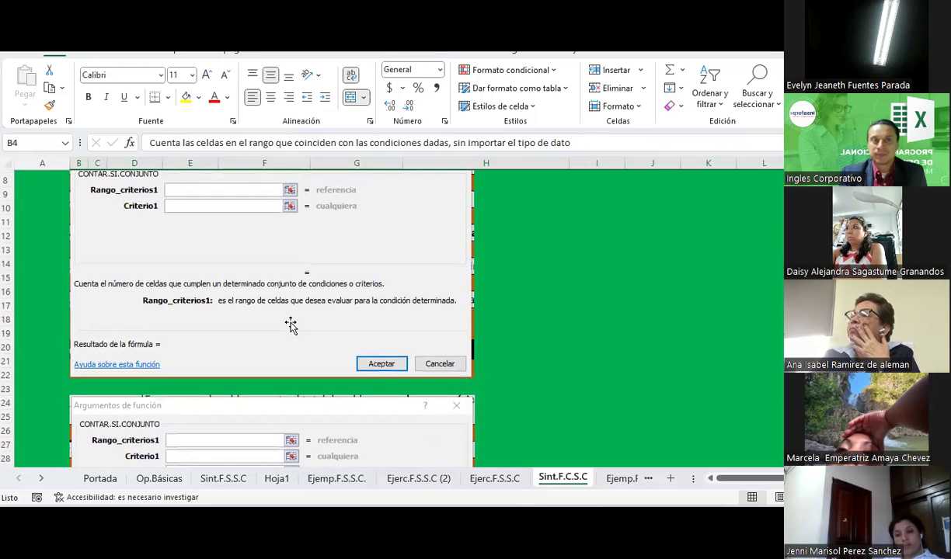
{"action": "scroll", "coordinate": [290, 325], "scroll_direction": "up", "scroll_amount": 3}
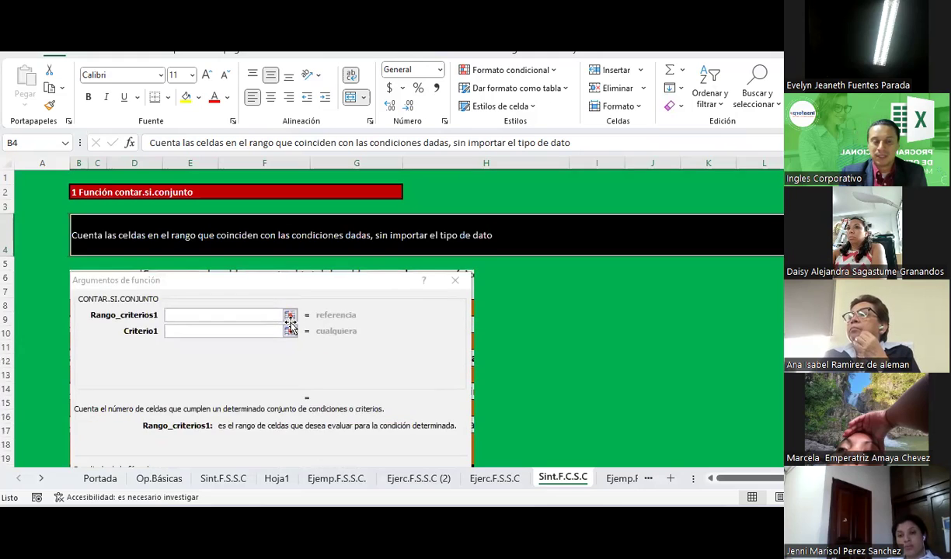
{"action": "scroll", "coordinate": [291, 325], "scroll_direction": "down", "scroll_amount": 3}
{"action": "scroll", "coordinate": [290, 324], "scroll_direction": "down", "scroll_amount": 2}
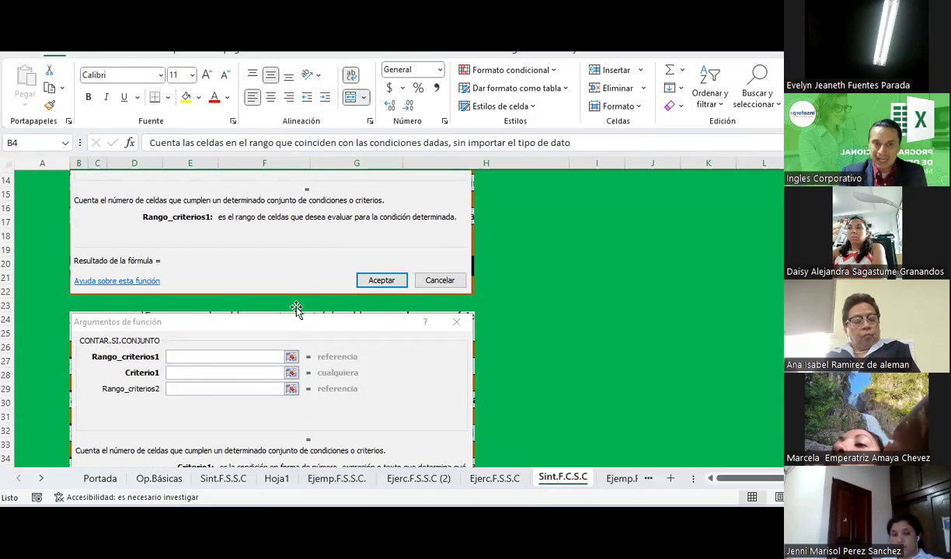
{"action": "left_click", "coordinate": [287, 287]}
{"action": "scroll", "coordinate": [287, 287], "scroll_direction": "up", "scroll_amount": 1}
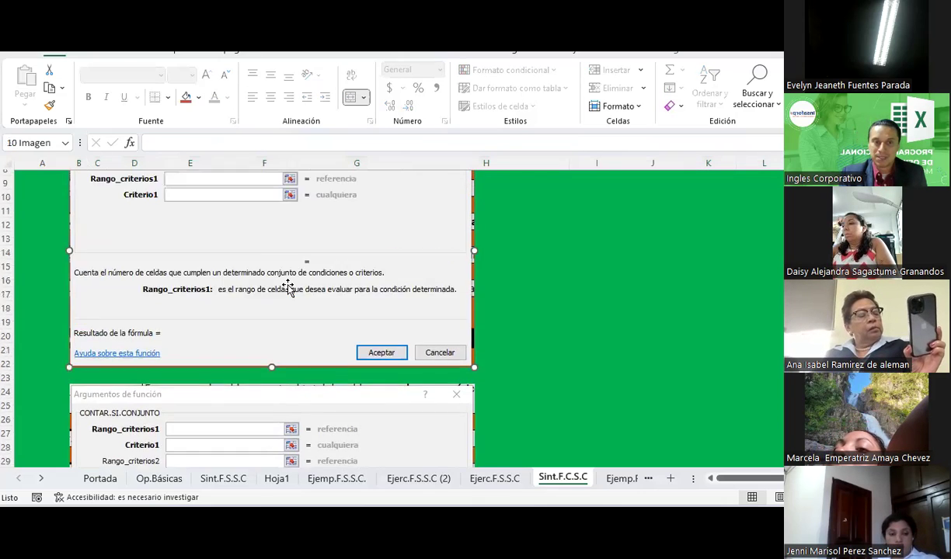
{"action": "scroll", "coordinate": [287, 287], "scroll_direction": "up", "scroll_amount": 3}
{"action": "scroll", "coordinate": [287, 287], "scroll_direction": "up", "scroll_amount": 1}
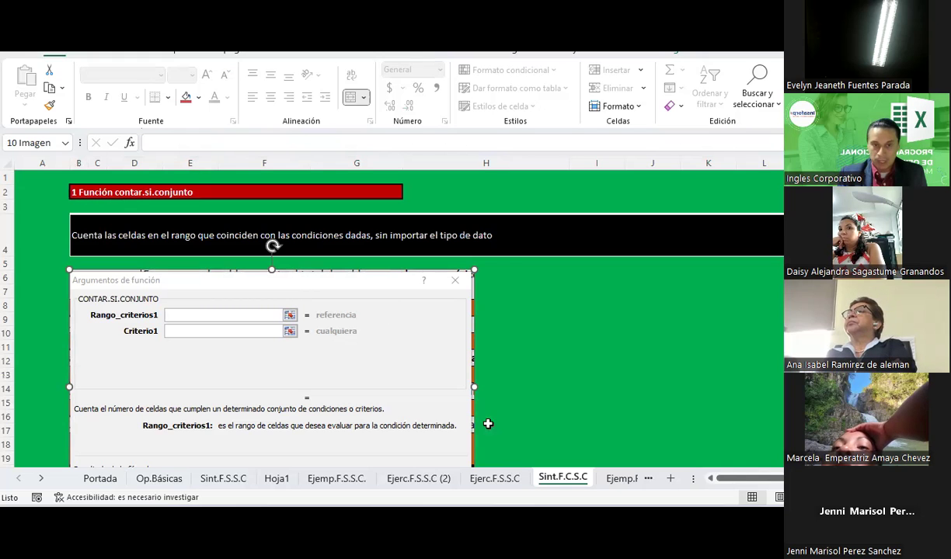
Go to the Ejemp.F.C.S.C. sheet and look over its criteria area starting at J7
{"action": "left_click", "coordinate": [621, 478]}
{"action": "scroll", "coordinate": [492, 274], "scroll_direction": "down", "scroll_amount": 2}
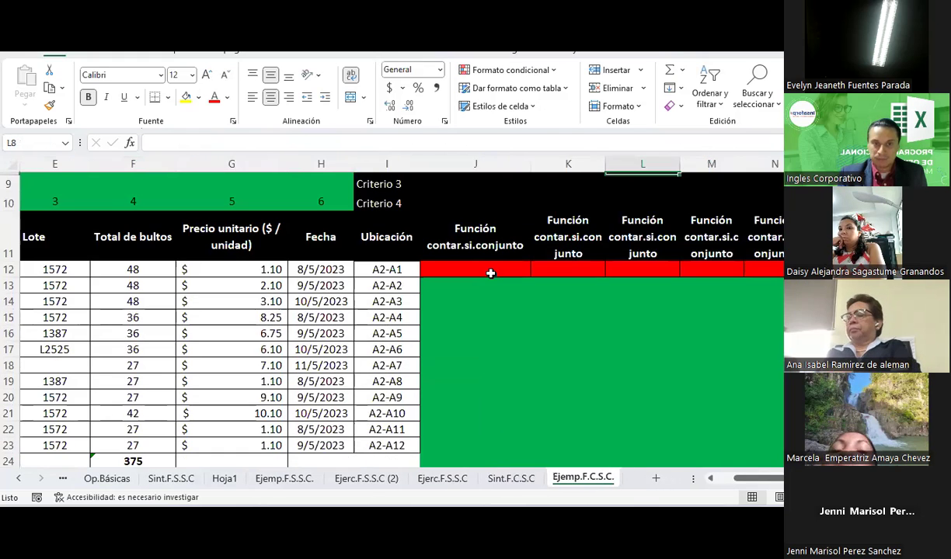
{"action": "scroll", "coordinate": [491, 275], "scroll_direction": "up", "scroll_amount": 1}
{"action": "left_click_drag", "start_coordinate": [752, 478], "coordinate": [731, 479]}
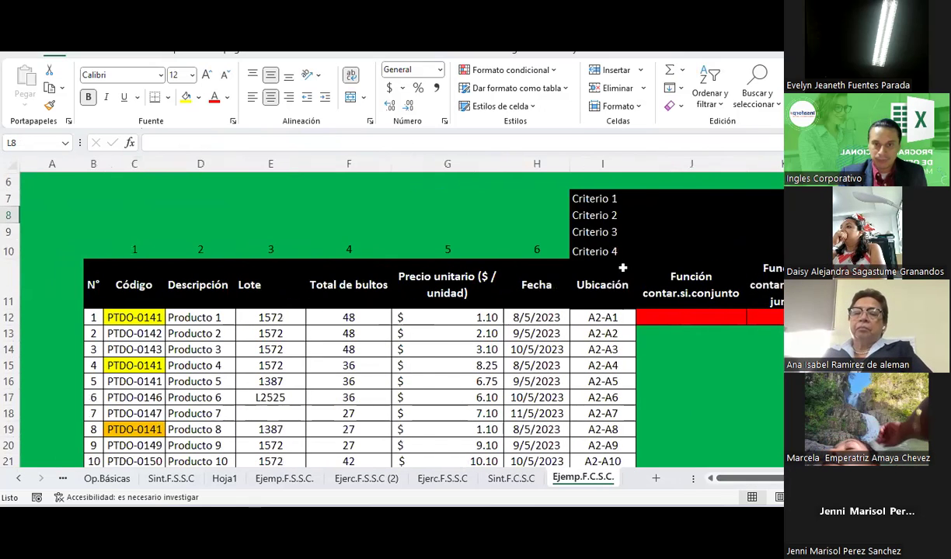
{"action": "left_click", "coordinate": [645, 199]}
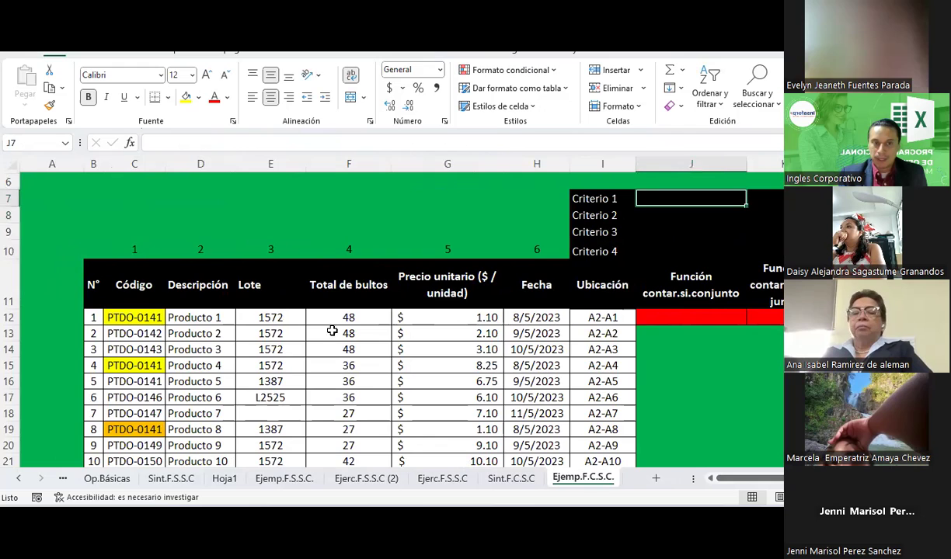
{"action": "scroll", "coordinate": [227, 300], "scroll_direction": "down", "scroll_amount": 2}
{"action": "scroll", "coordinate": [227, 300], "scroll_direction": "down", "scroll_amount": 1}
{"action": "scroll", "coordinate": [221, 304], "scroll_direction": "up", "scroll_amount": 3}
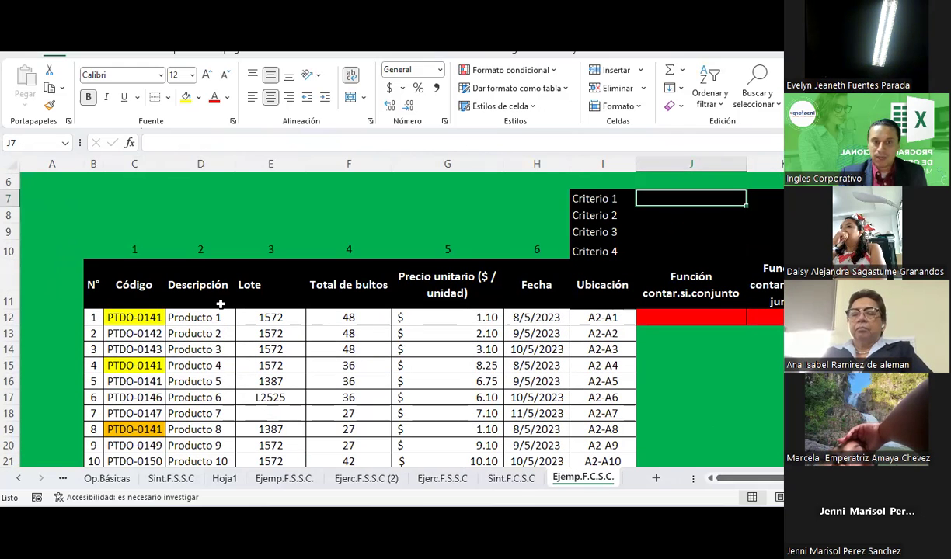
{"action": "scroll", "coordinate": [221, 305], "scroll_direction": "down", "scroll_amount": 1}
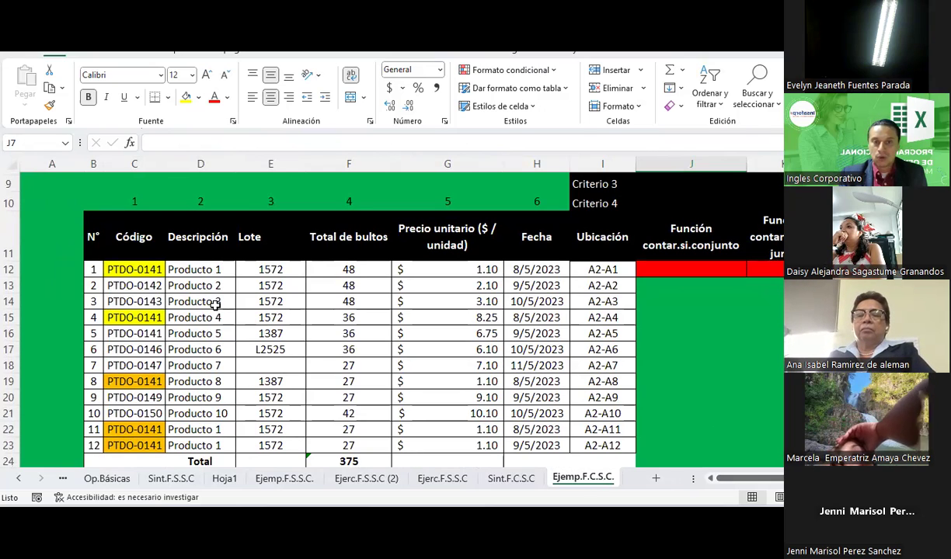
{"action": "scroll", "coordinate": [215, 305], "scroll_direction": "up", "scroll_amount": 1}
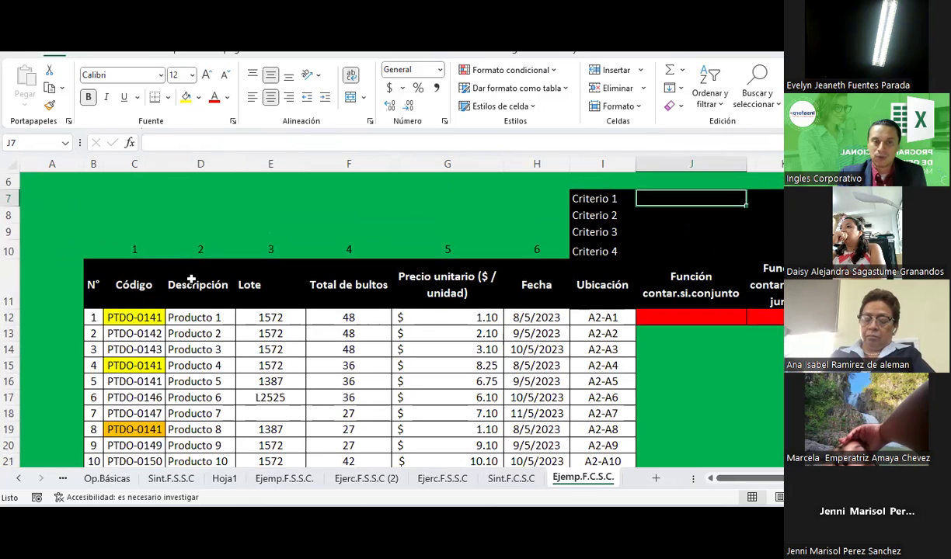
Point out the Código, Descripción and Lote columns of the product table
{"action": "left_click", "coordinate": [115, 275]}
{"action": "left_click", "coordinate": [198, 284]}
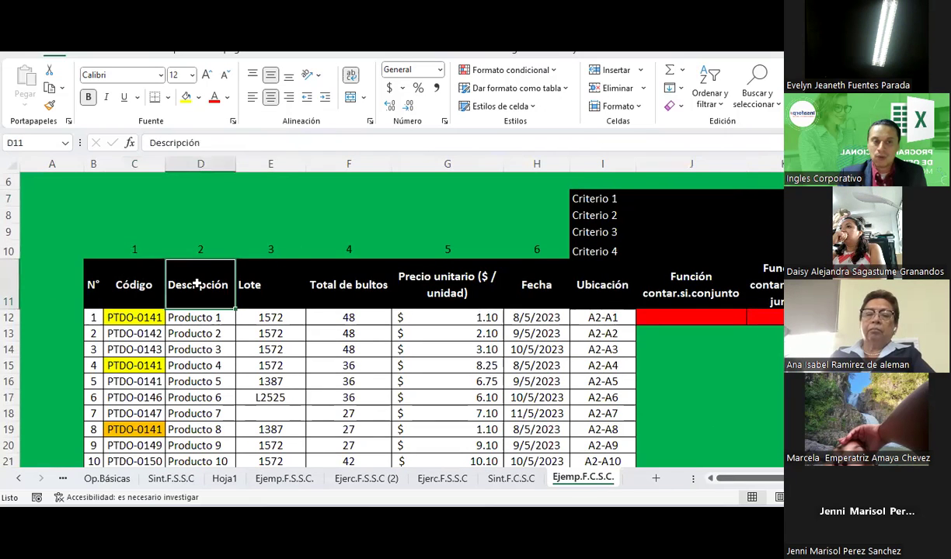
{"action": "left_click", "coordinate": [295, 291]}
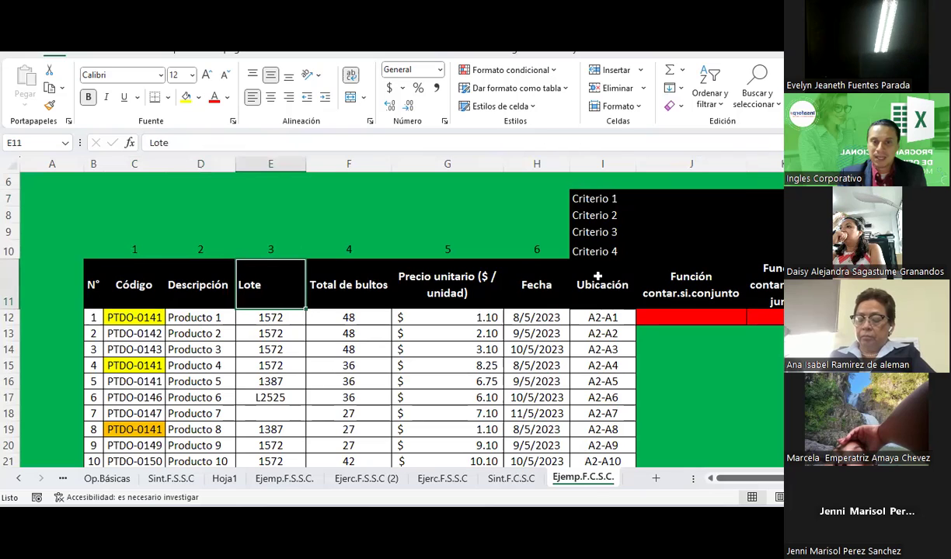
{"action": "left_click", "coordinate": [612, 249]}
Change the I10 label from Criterio 4 to Criterio 6
{"action": "double_click", "coordinate": [613, 249]}
{"action": "double_click", "coordinate": [615, 249]}
{"action": "type", "text": "6"}
{"action": "left_click", "coordinate": [645, 348]}
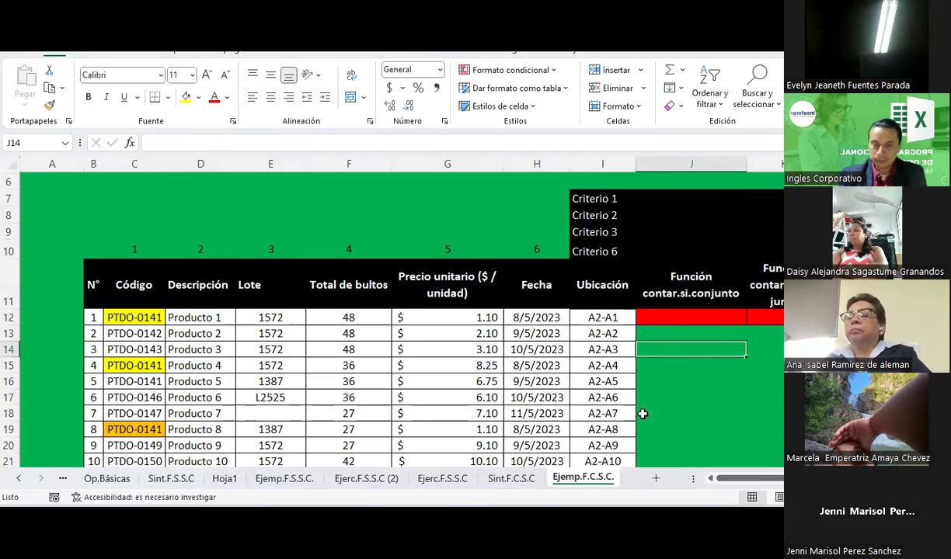
{"action": "left_click", "coordinate": [616, 251]}
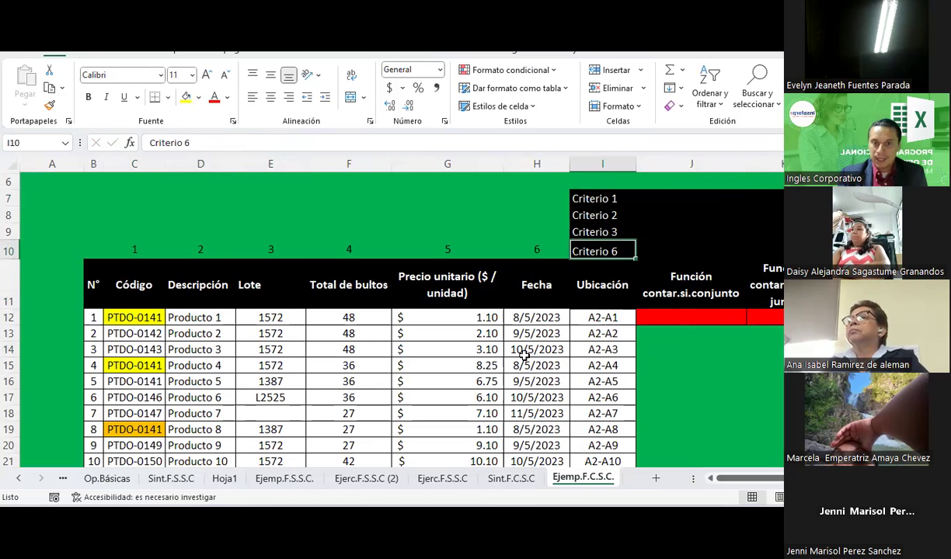
Relate criterion cells J7 and J8 to table values like code PTDO-0141 and Lote 1572
{"action": "left_click", "coordinate": [147, 277]}
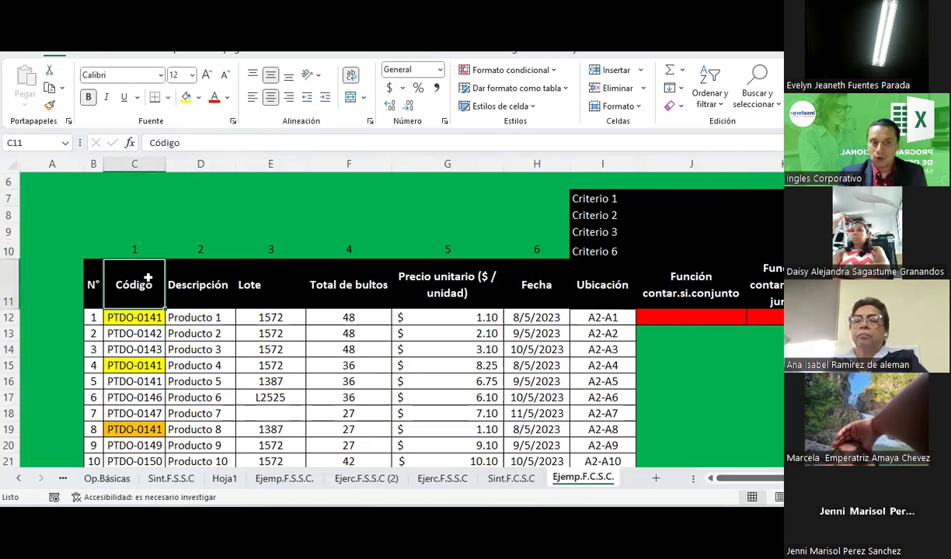
{"action": "left_click", "coordinate": [210, 290]}
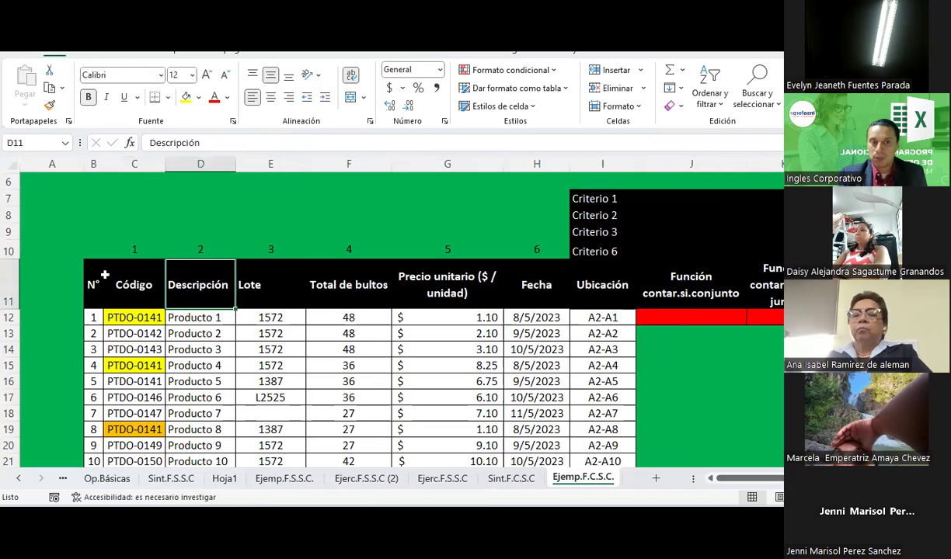
{"action": "left_click", "coordinate": [641, 198]}
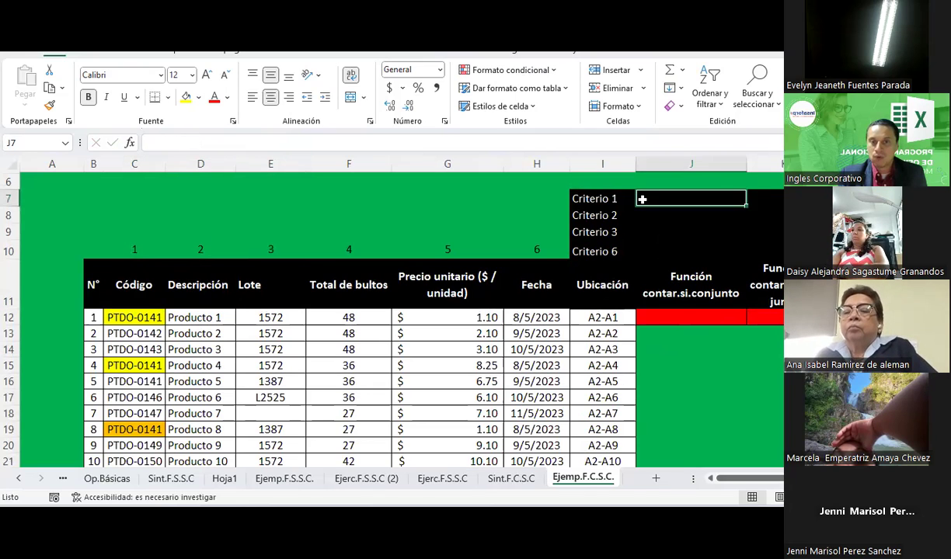
{"action": "left_click", "coordinate": [136, 319]}
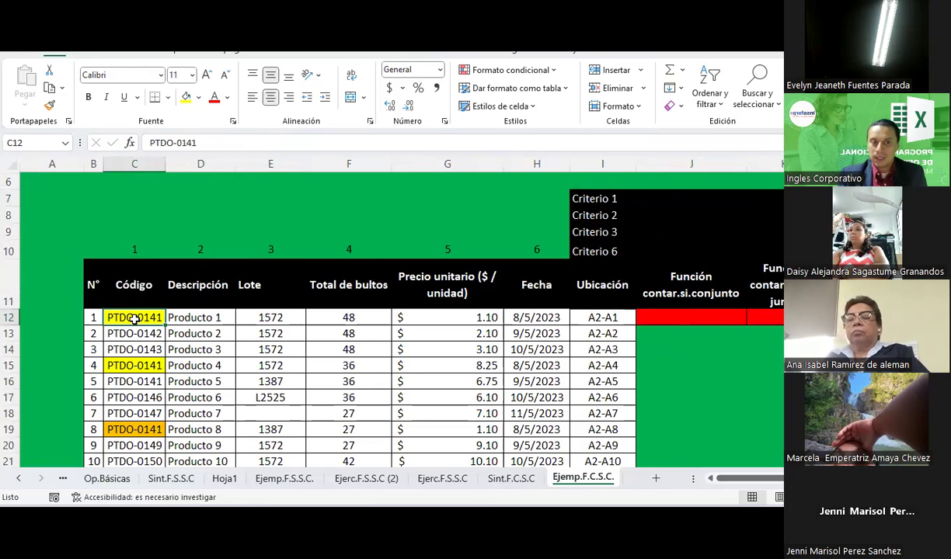
{"action": "left_click", "coordinate": [646, 213]}
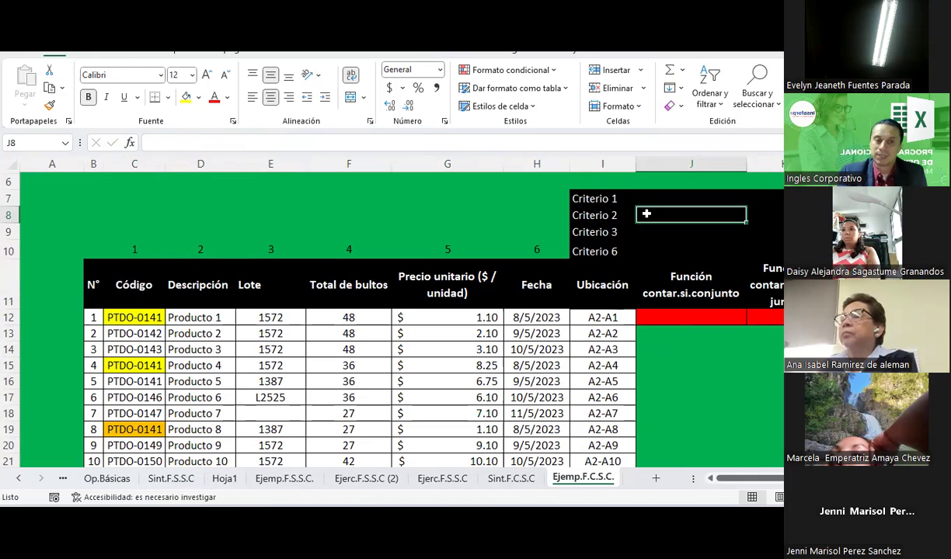
{"action": "left_click", "coordinate": [244, 314]}
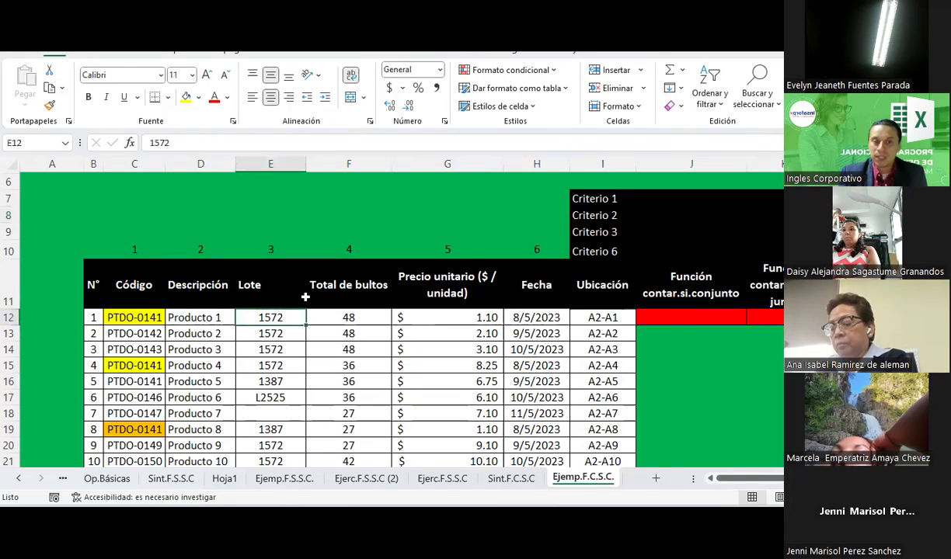
{"action": "left_click", "coordinate": [131, 314]}
{"action": "left_click", "coordinate": [145, 366]}
{"action": "left_click", "coordinate": [252, 367]}
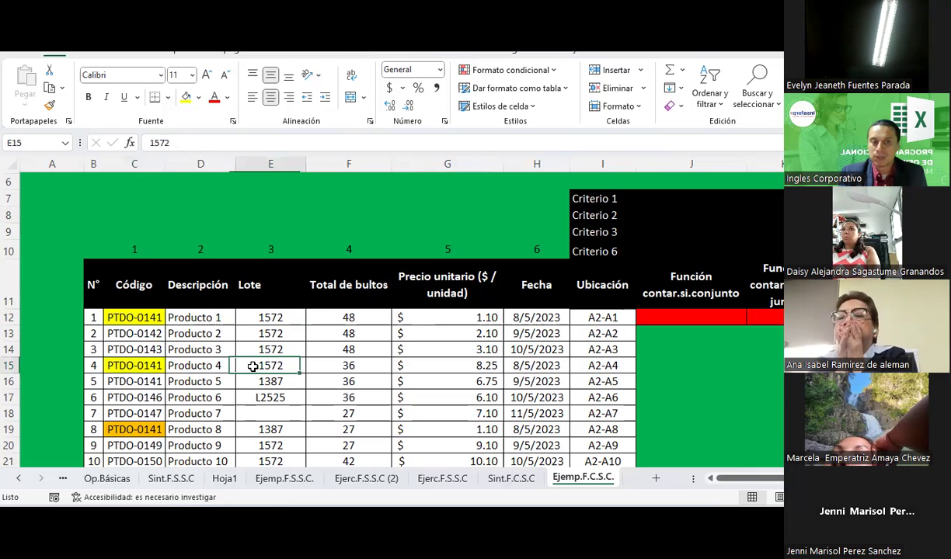
Inspect the date formulas in column H, down to H17, then select J7
{"action": "left_click", "coordinate": [647, 252]}
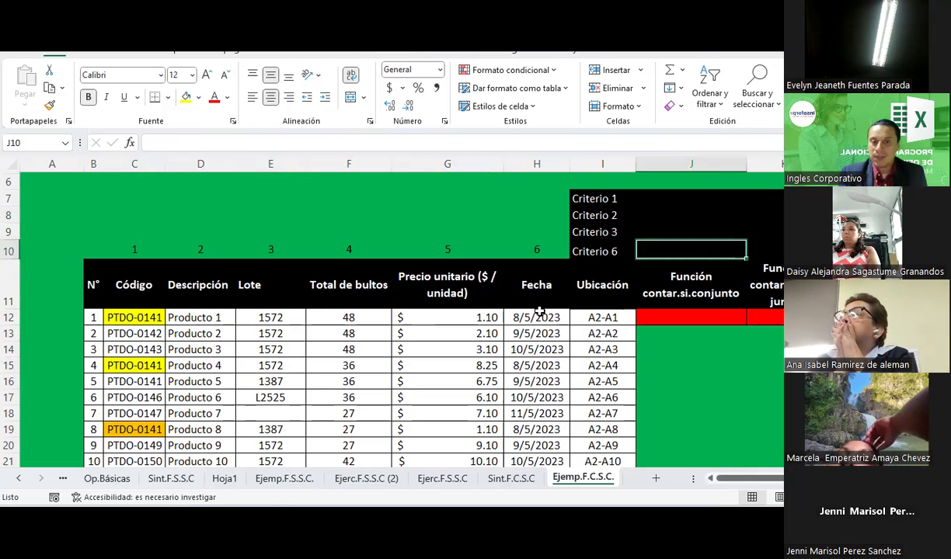
{"action": "left_click", "coordinate": [536, 317]}
{"action": "left_click", "coordinate": [538, 334]}
{"action": "left_click", "coordinate": [555, 395]}
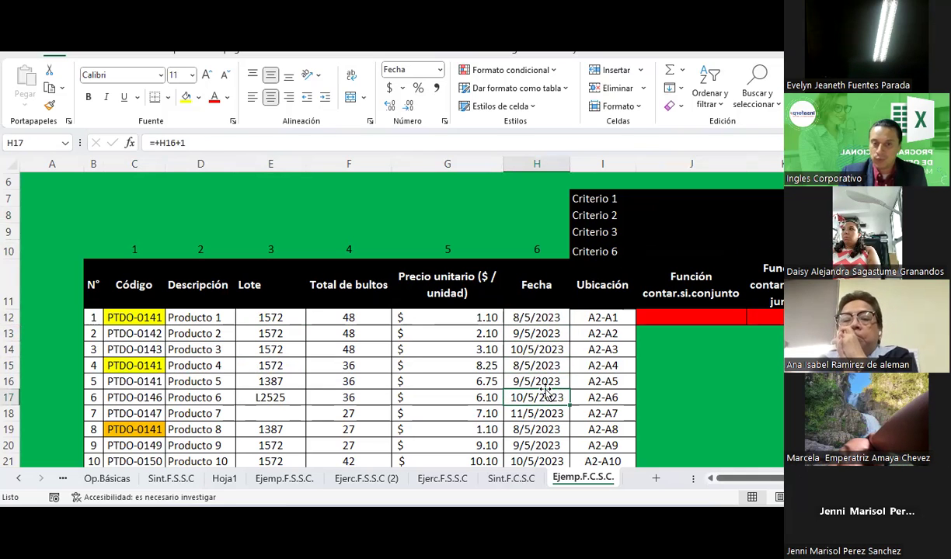
{"action": "left_click_drag", "start_coordinate": [722, 478], "coordinate": [736, 477]}
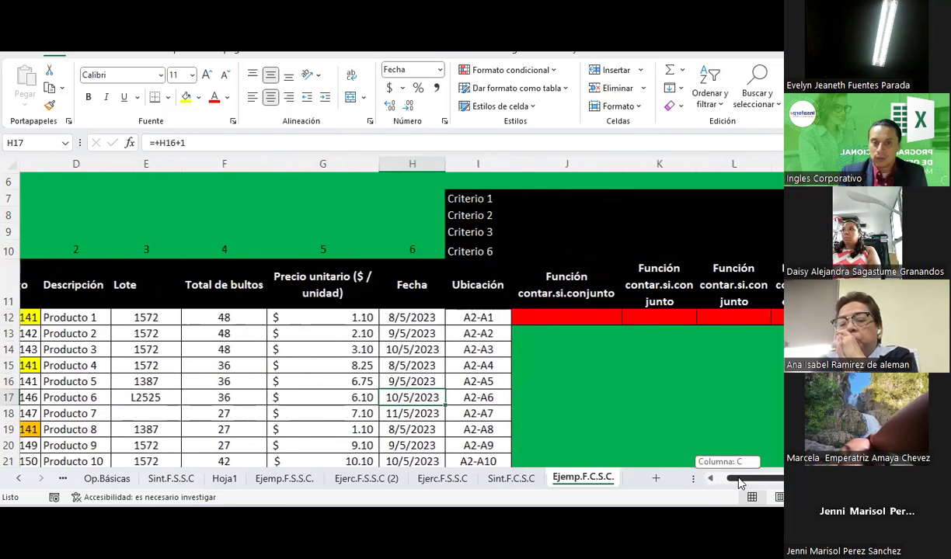
{"action": "left_click", "coordinate": [590, 216]}
{"action": "left_click", "coordinate": [584, 199]}
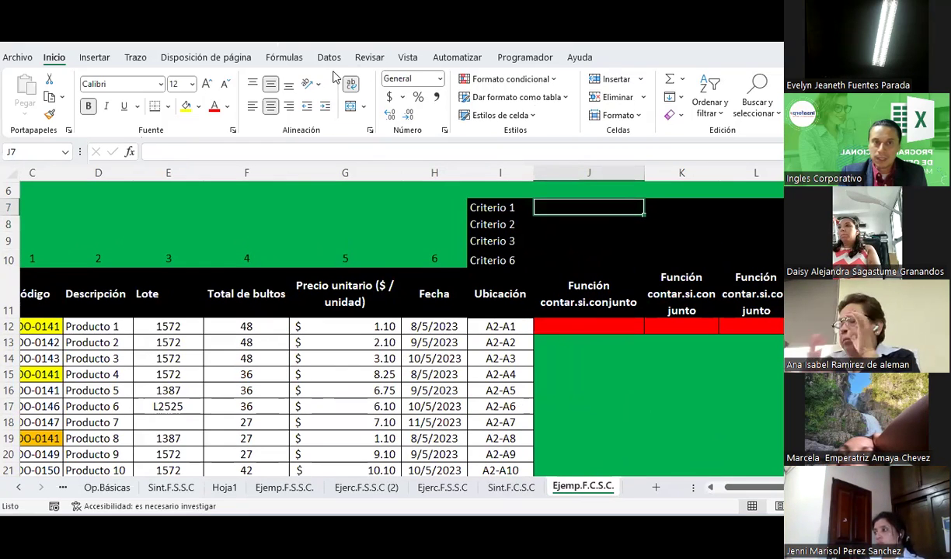
Give J7 a Lista data validation with source =$C$12:$C$23, the product codes
{"action": "left_click", "coordinate": [329, 58]}
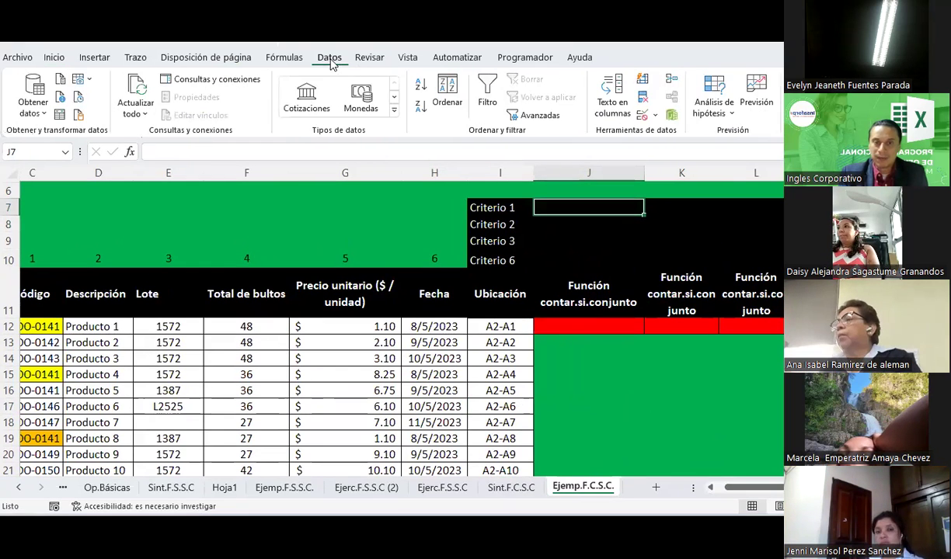
{"action": "left_click", "coordinate": [656, 117]}
{"action": "left_click", "coordinate": [662, 131]}
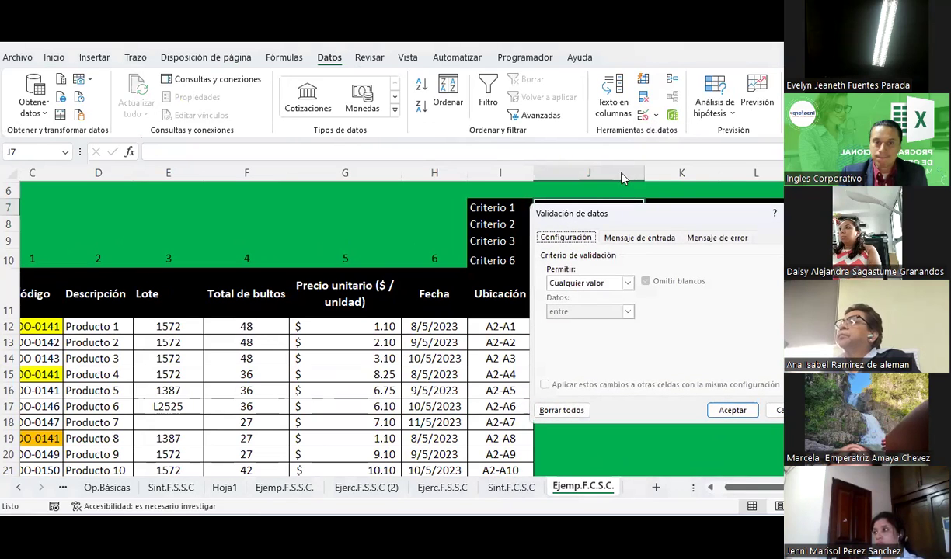
{"action": "left_click", "coordinate": [594, 282]}
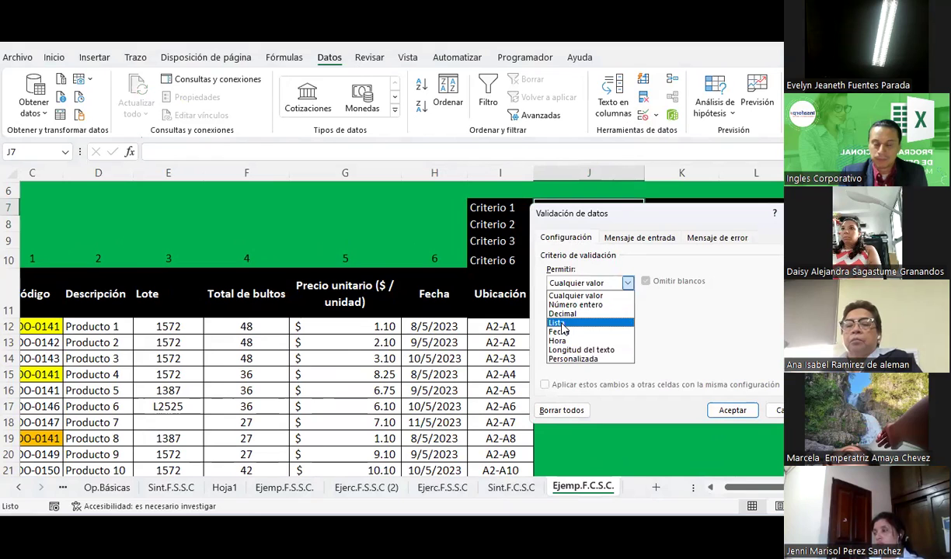
{"action": "left_click", "coordinate": [563, 323]}
{"action": "left_click", "coordinate": [744, 341]}
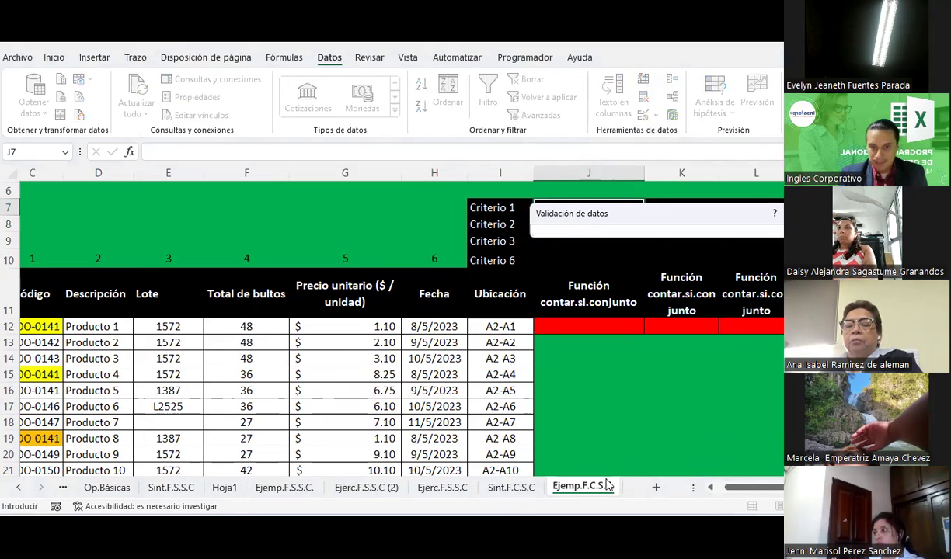
{"action": "left_click_drag", "start_coordinate": [744, 492], "coordinate": [736, 492]}
{"action": "left_click", "coordinate": [134, 326]}
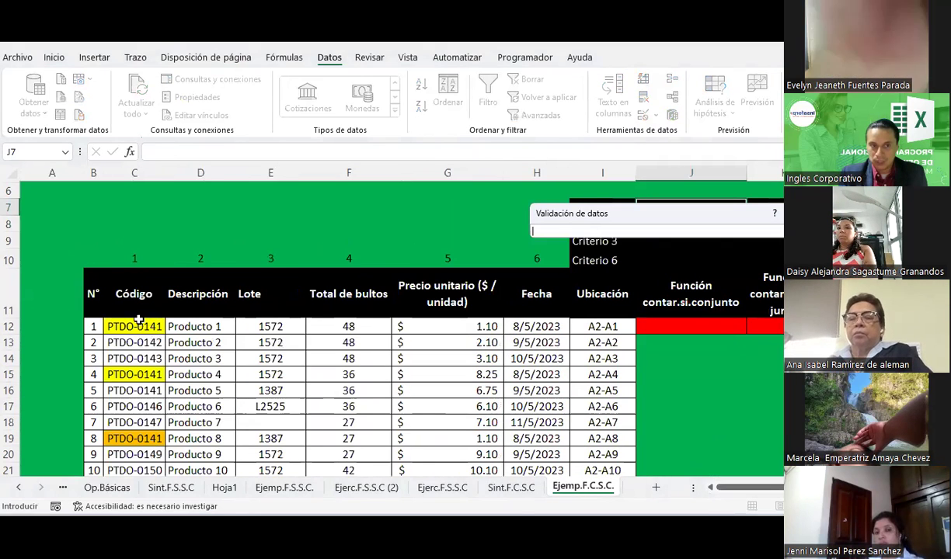
{"action": "left_click_drag", "start_coordinate": [136, 343], "coordinate": [138, 435]}
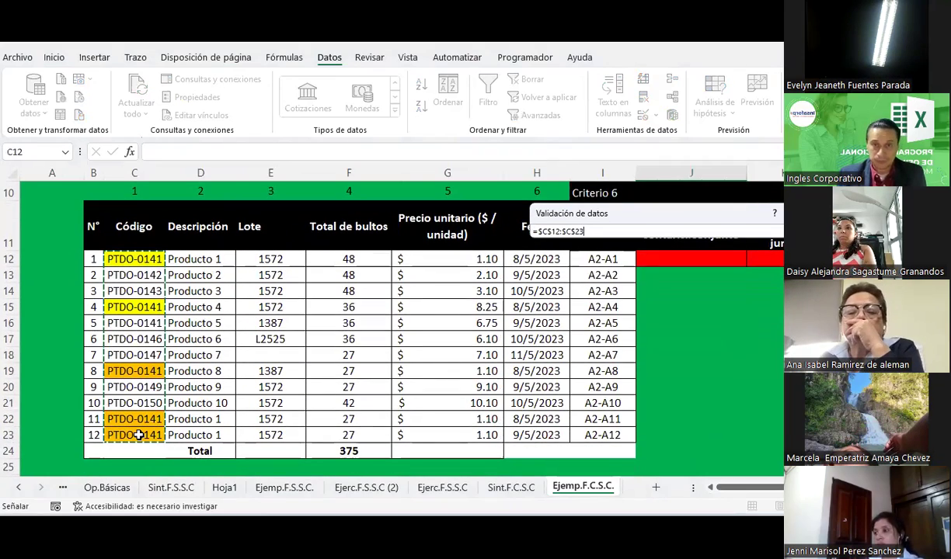
{"action": "key", "text": "Return"}
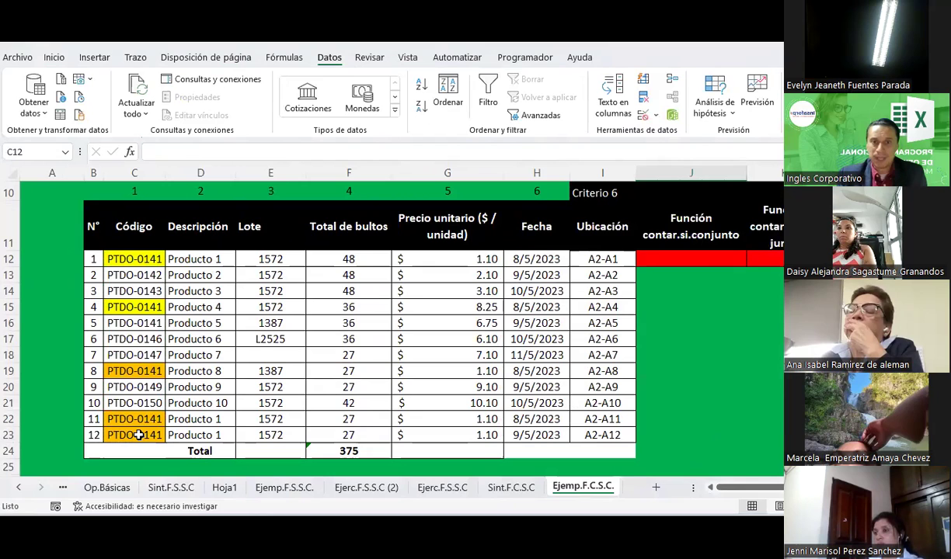
{"action": "scroll", "coordinate": [727, 379], "scroll_direction": "up", "scroll_amount": 3}
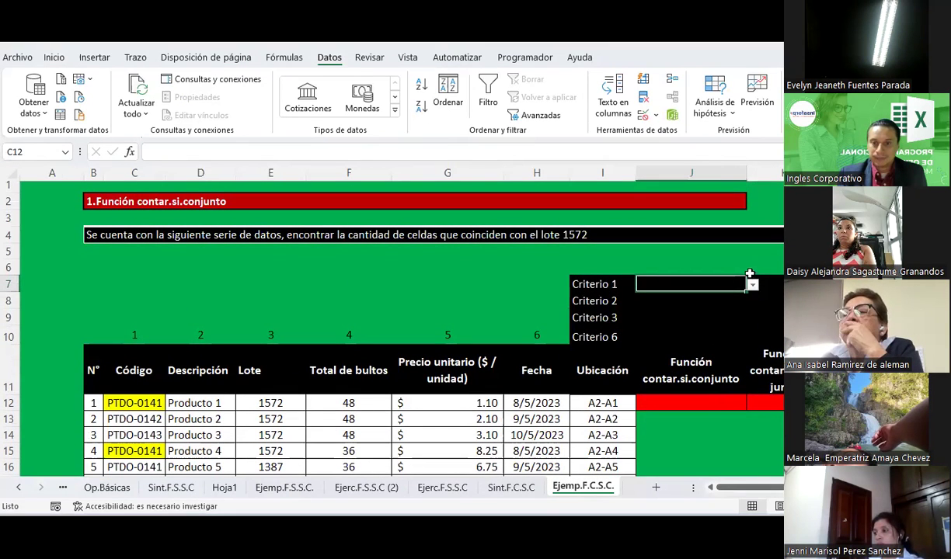
Test J7's drop-down, then give J8 a Lista validation sourced from descriptions $D$12:$D$23
{"action": "left_click", "coordinate": [752, 286]}
{"action": "left_click", "coordinate": [753, 286]}
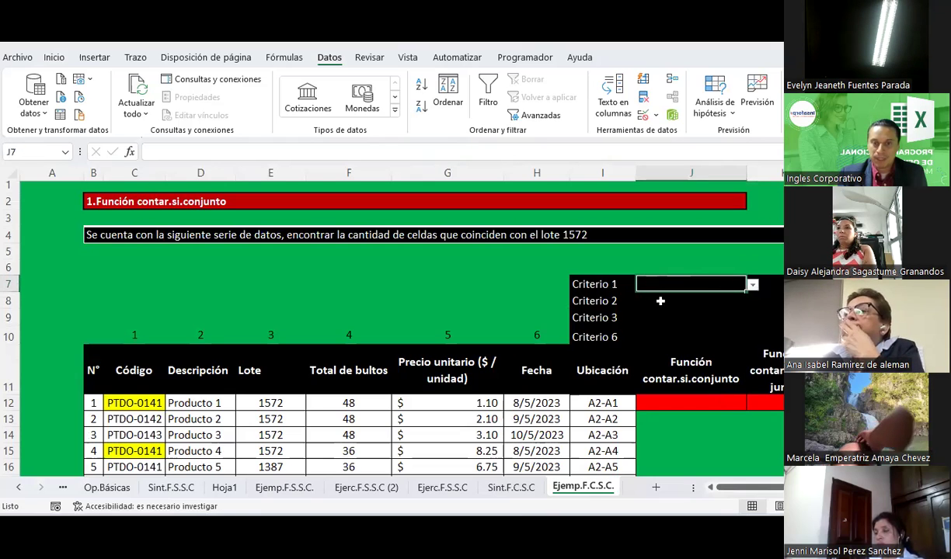
{"action": "left_click", "coordinate": [662, 301]}
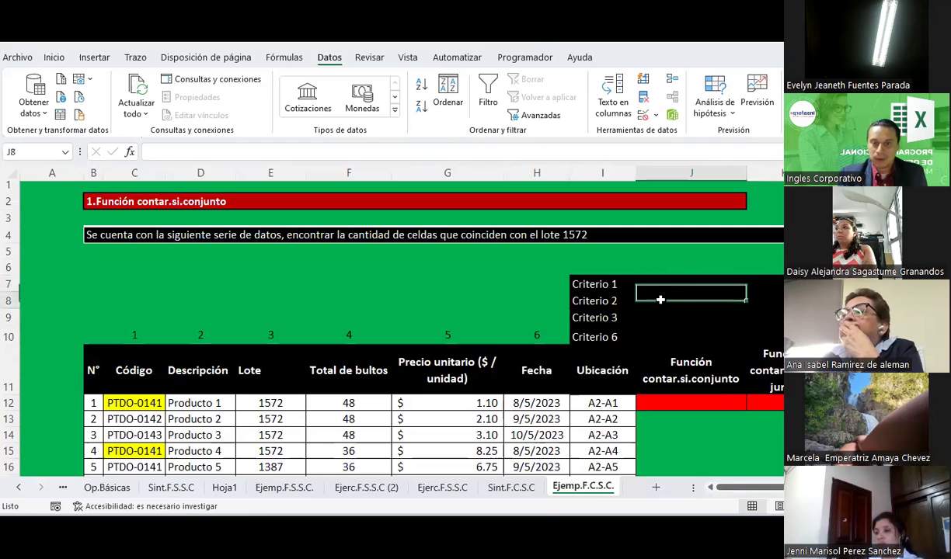
{"action": "left_click", "coordinate": [656, 116]}
{"action": "left_click", "coordinate": [639, 131]}
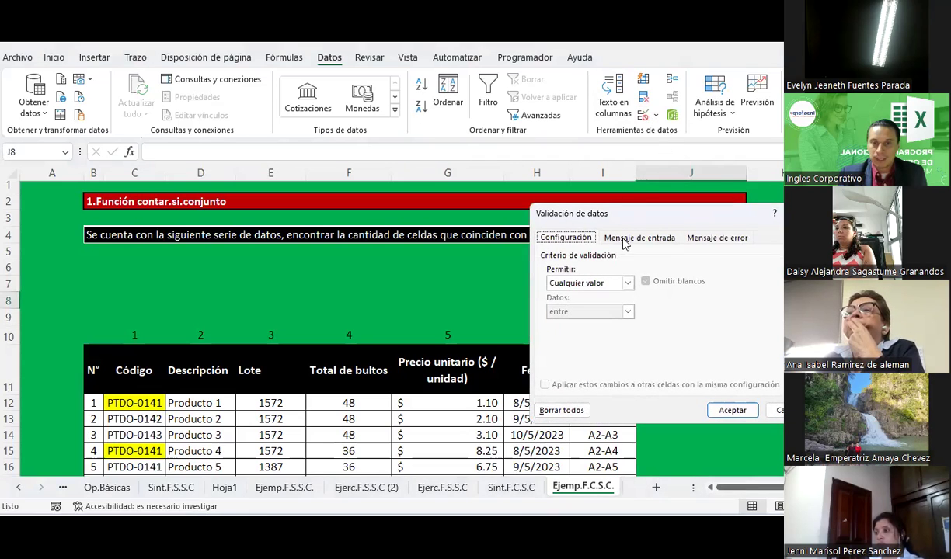
{"action": "left_click", "coordinate": [629, 283]}
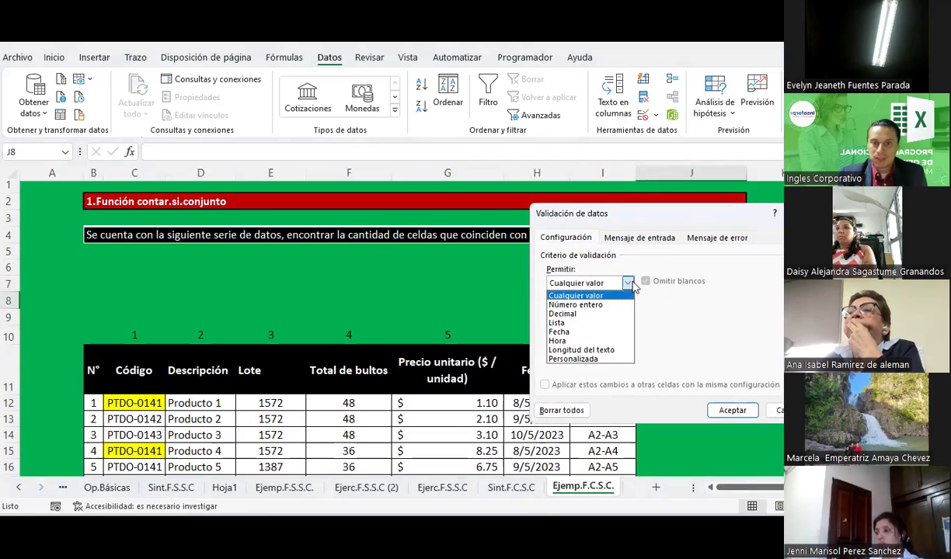
{"action": "left_click", "coordinate": [567, 328]}
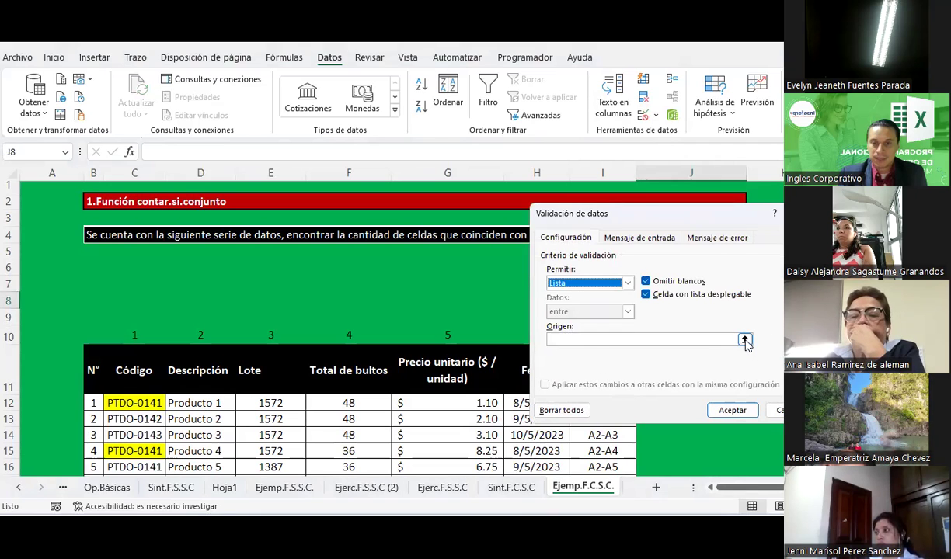
{"action": "left_click", "coordinate": [745, 343]}
{"action": "scroll", "coordinate": [178, 377], "scroll_direction": "down", "scroll_amount": 3}
{"action": "mouse_move", "coordinate": [198, 370]}
{"action": "left_mouse_down"}
{"action": "mouse_move", "coordinate": [187, 482]}
{"action": "mouse_move", "coordinate": [201, 435]}
{"action": "left_mouse_up"}
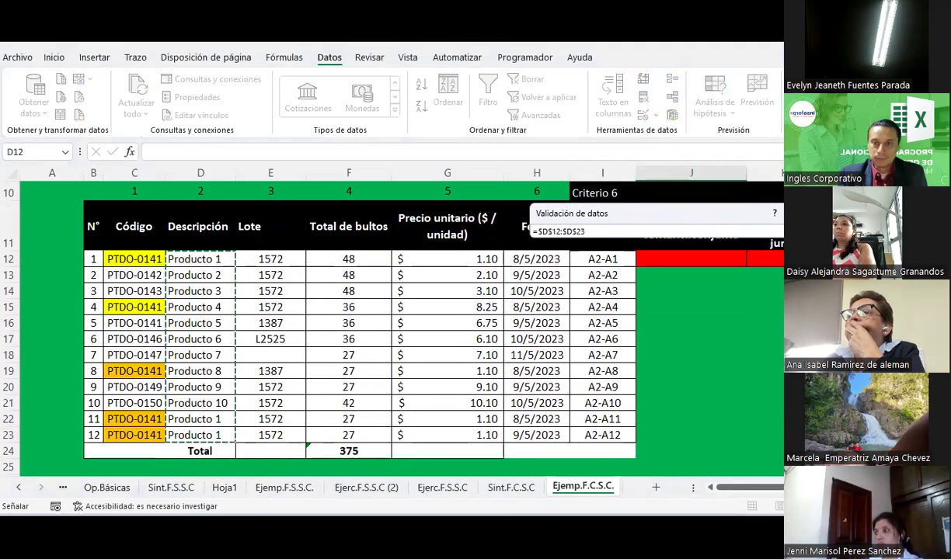
{"action": "left_click", "coordinate": [781, 232]}
{"action": "left_click", "coordinate": [721, 413]}
{"action": "scroll", "coordinate": [706, 357], "scroll_direction": "up", "scroll_amount": 2}
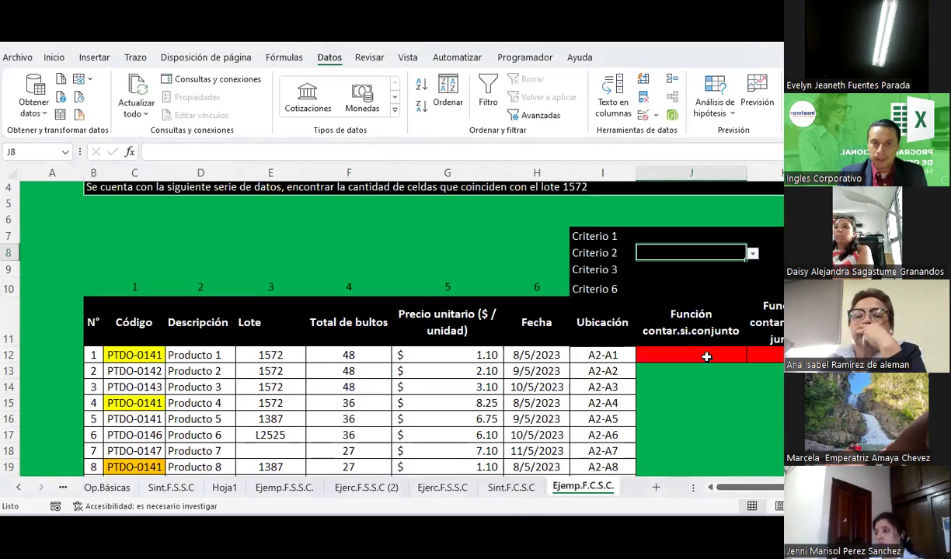
{"action": "left_click", "coordinate": [653, 272]}
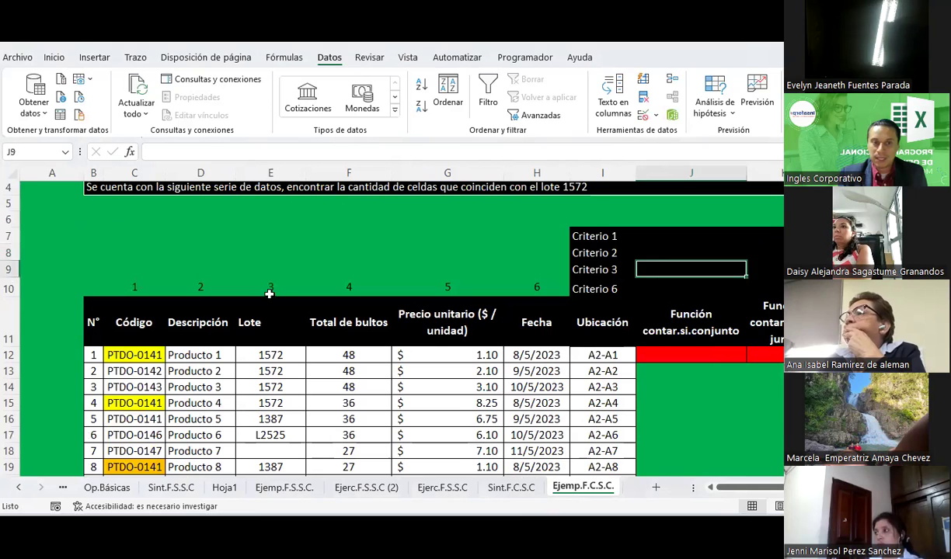
Give J9 a Lista validation sourced from the Lote values $E$12:$E$23
{"action": "left_click", "coordinate": [658, 117]}
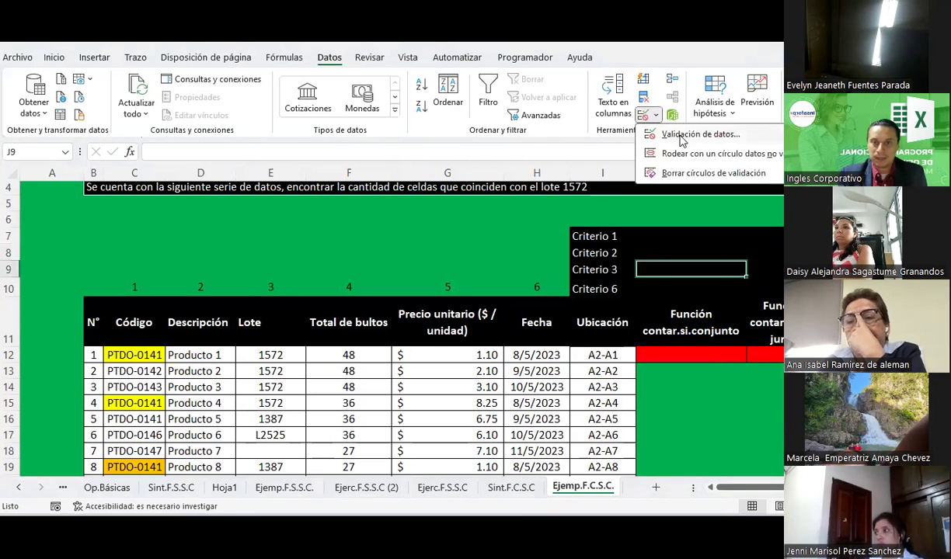
{"action": "left_click", "coordinate": [683, 134]}
{"action": "left_click", "coordinate": [627, 285]}
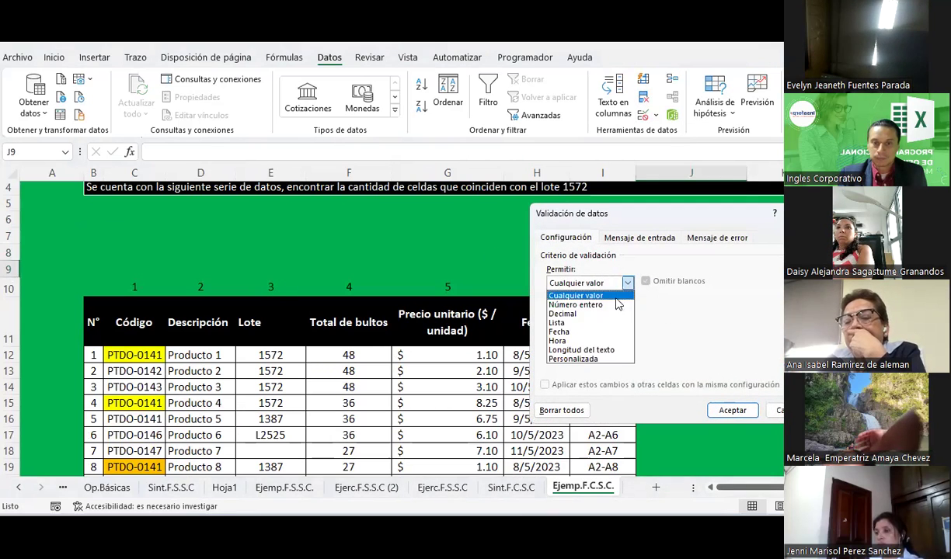
{"action": "left_click", "coordinate": [570, 323]}
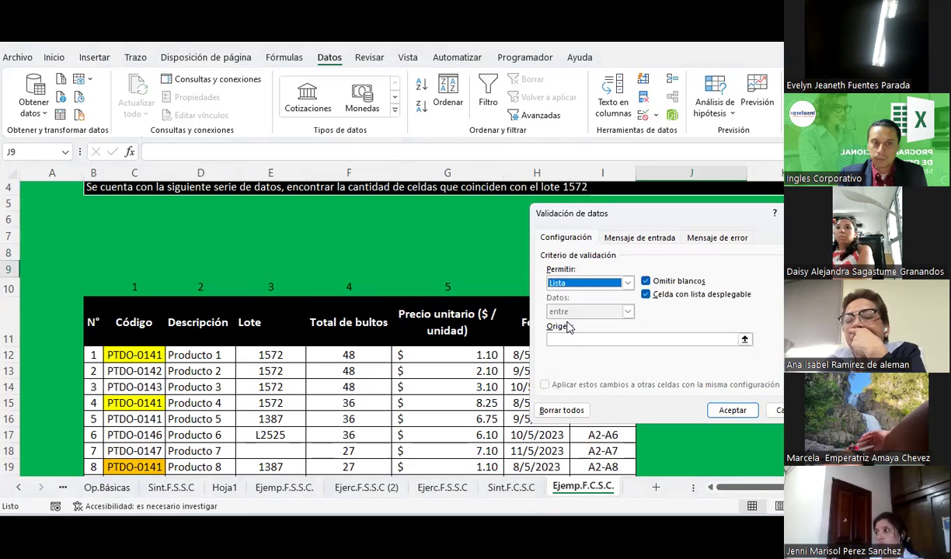
{"action": "left_click", "coordinate": [744, 341]}
{"action": "mouse_move", "coordinate": [271, 355]}
{"action": "left_mouse_down"}
{"action": "mouse_move", "coordinate": [264, 495]}
{"action": "mouse_move", "coordinate": [270, 435]}
{"action": "left_mouse_up"}
{"action": "scroll", "coordinate": [473, 352], "scroll_direction": "up", "scroll_amount": 2}
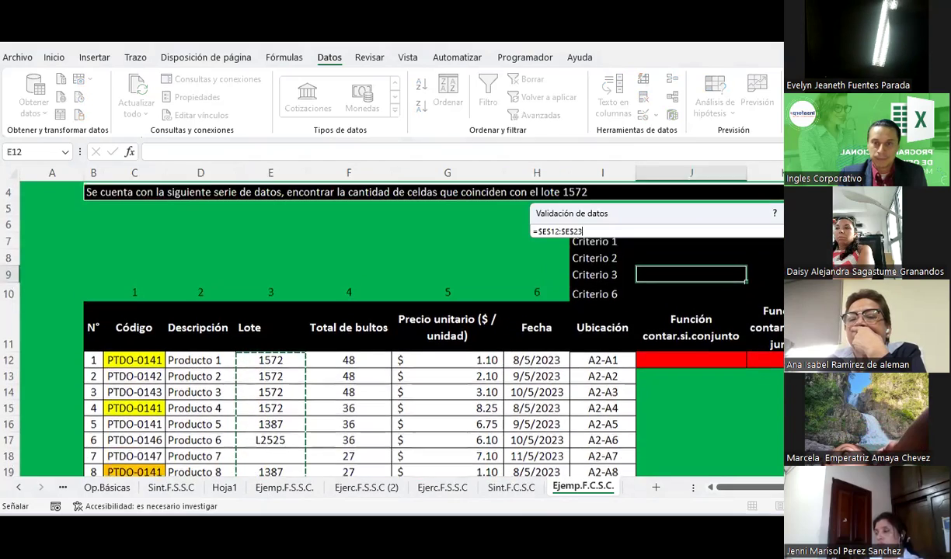
{"action": "key", "text": "Return"}
{"action": "left_click", "coordinate": [733, 411]}
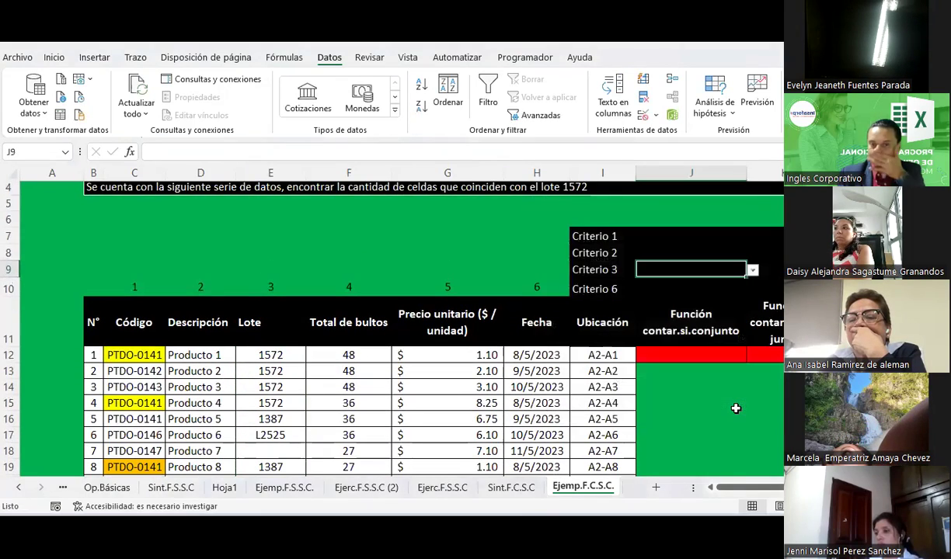
Give J10 a Lista validation sourced from the dates $H$12:$H$23
{"action": "left_click", "coordinate": [730, 287]}
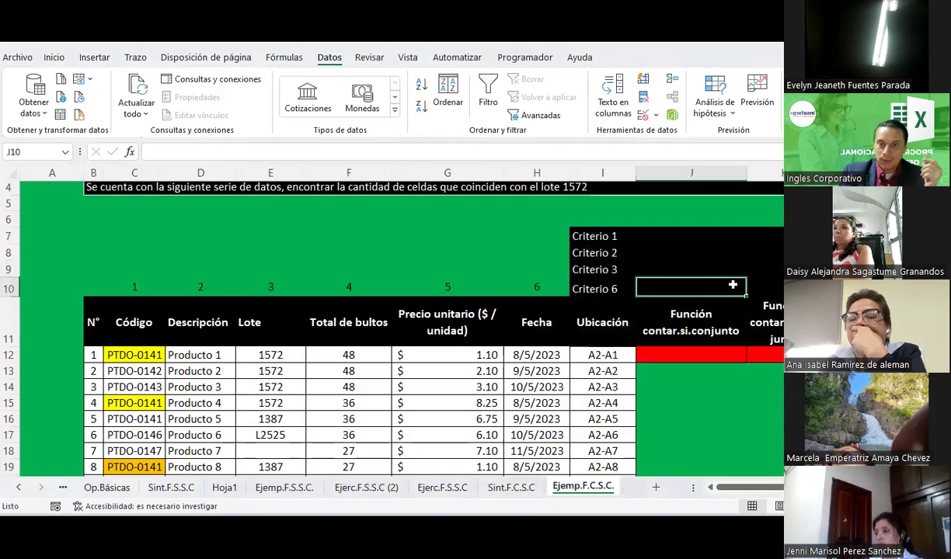
{"action": "left_click", "coordinate": [655, 117]}
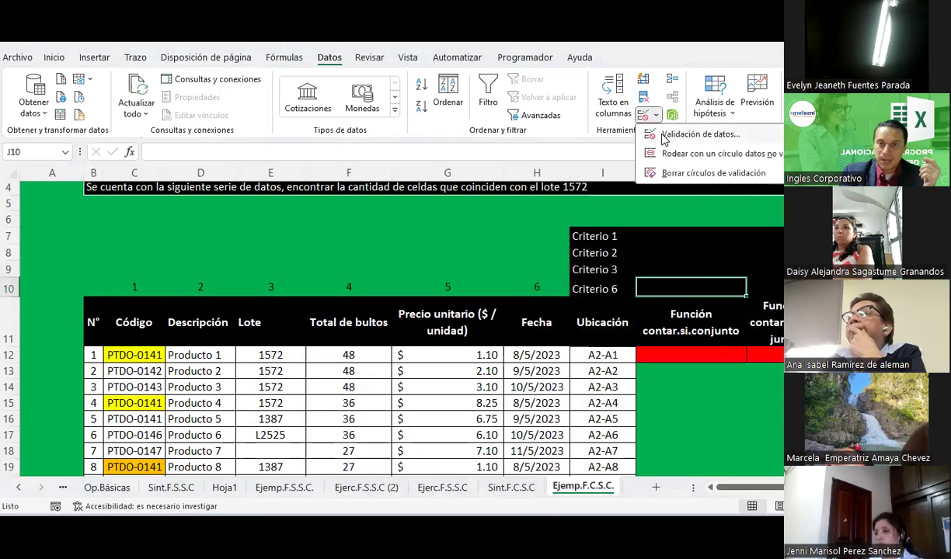
{"action": "left_click", "coordinate": [683, 132]}
{"action": "left_click", "coordinate": [628, 283]}
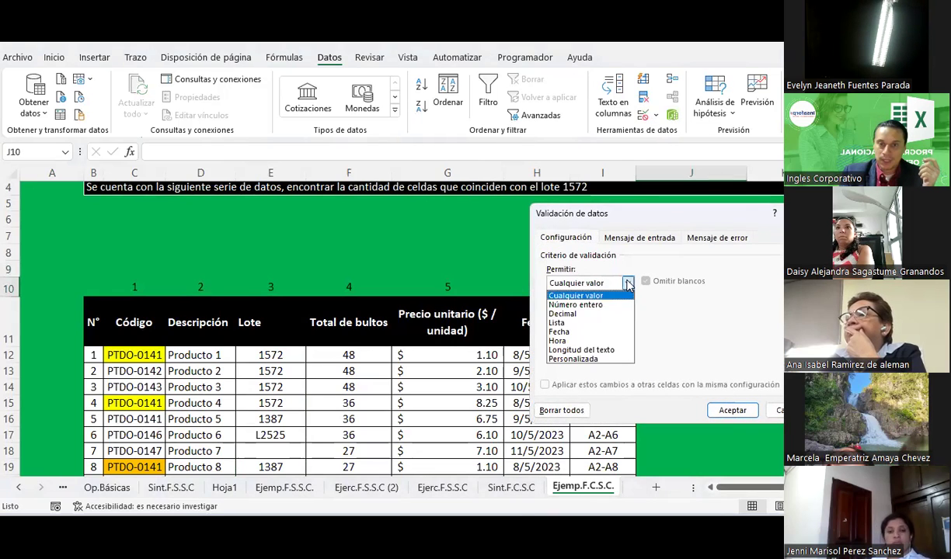
{"action": "left_click", "coordinate": [578, 322]}
{"action": "left_click", "coordinate": [743, 338]}
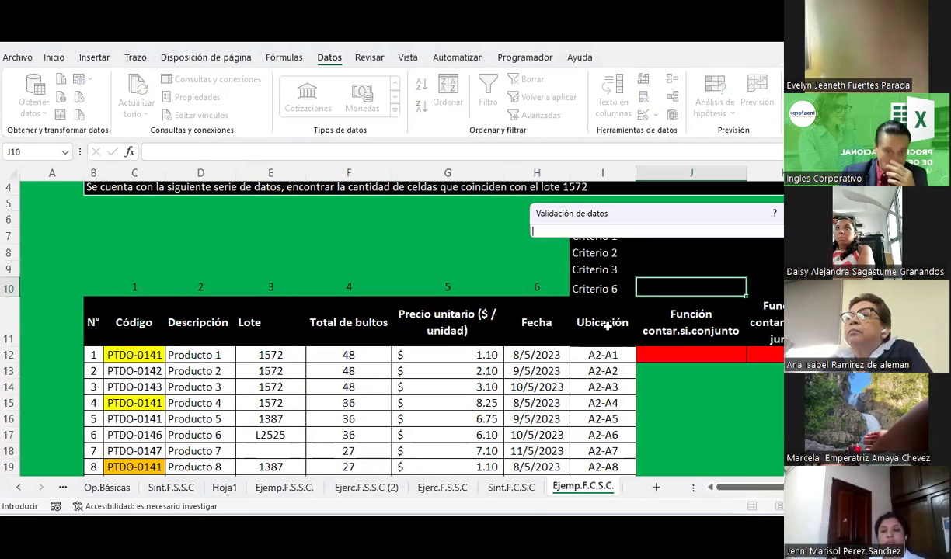
{"action": "mouse_move", "coordinate": [536, 355]}
{"action": "left_mouse_down"}
{"action": "mouse_move", "coordinate": [539, 487]}
{"action": "mouse_move", "coordinate": [536, 435]}
{"action": "left_mouse_up"}
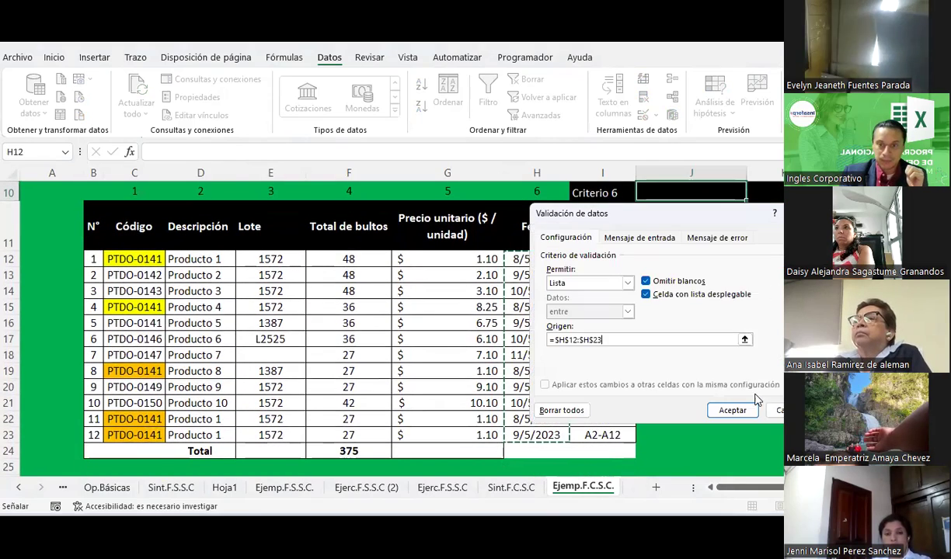
{"action": "left_click", "coordinate": [732, 409]}
{"action": "scroll", "coordinate": [742, 348], "scroll_direction": "up", "scroll_amount": 2}
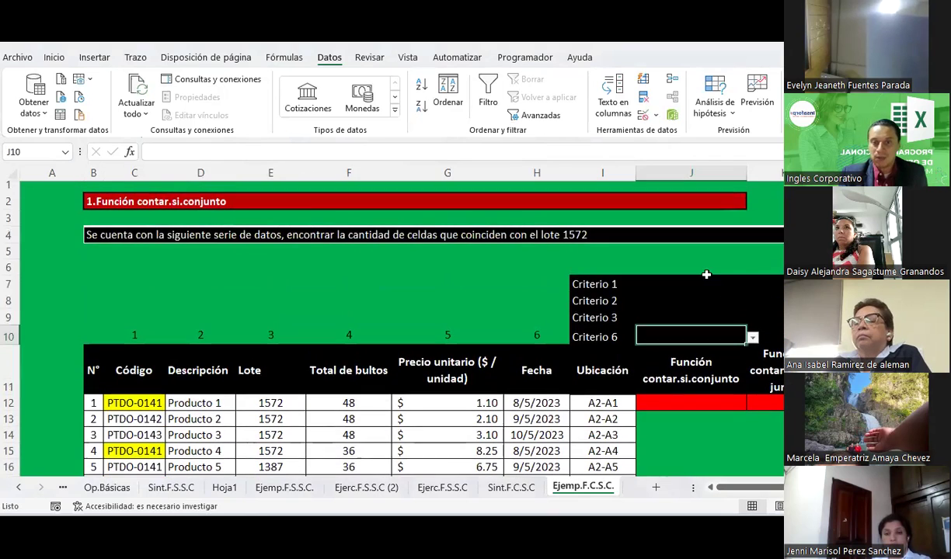
{"action": "left_click", "coordinate": [694, 283]}
{"action": "left_click", "coordinate": [688, 300]}
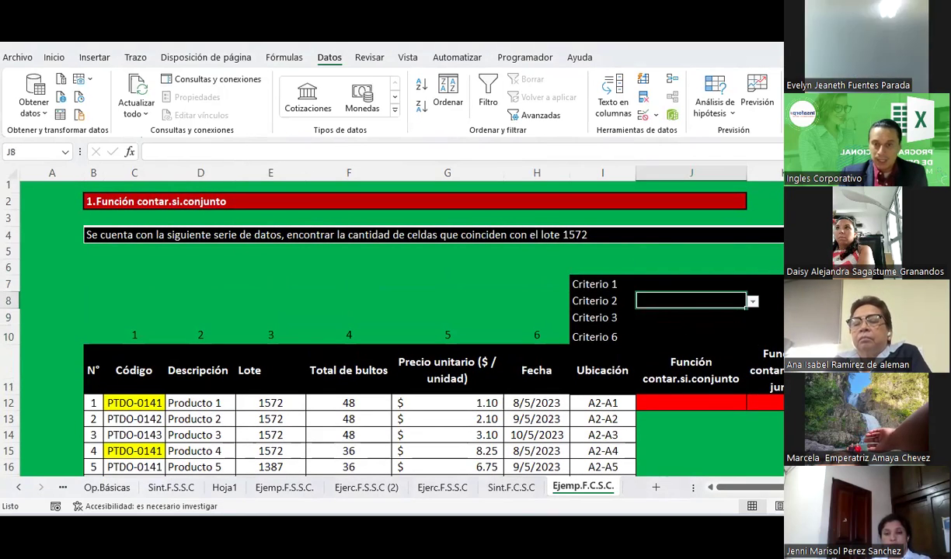
{"action": "left_click_drag", "start_coordinate": [746, 487], "coordinate": [761, 487]}
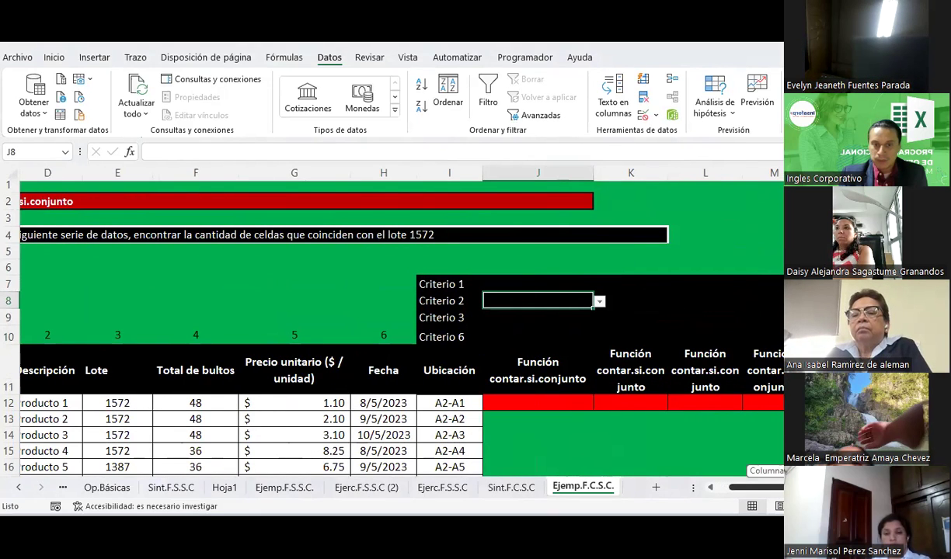
{"action": "left_click_drag", "start_coordinate": [536, 282], "coordinate": [529, 403]}
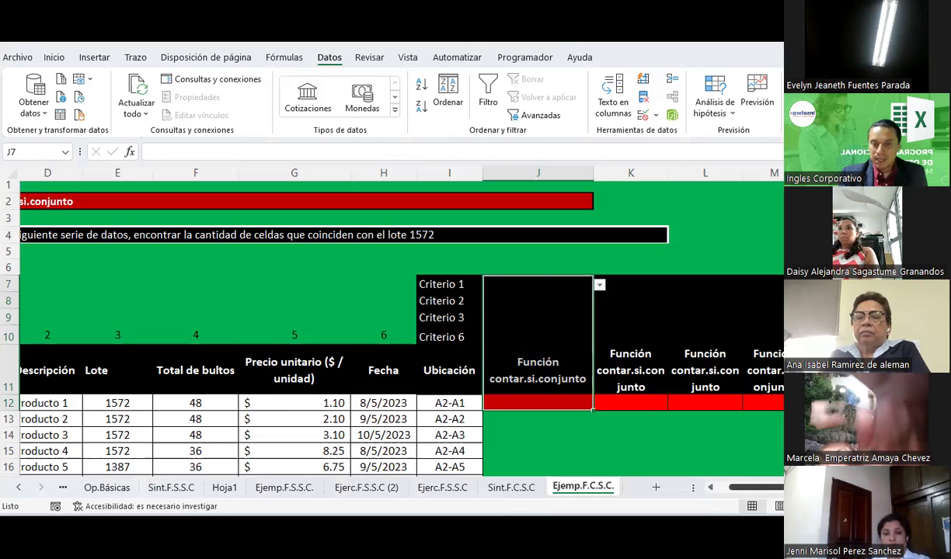
{"action": "left_click_drag", "start_coordinate": [745, 486], "coordinate": [757, 487]}
{"action": "left_click", "coordinate": [497, 303]}
{"action": "left_click", "coordinate": [571, 314]}
{"action": "left_click", "coordinate": [703, 314]}
{"action": "key", "text": "Right"}
{"action": "scroll", "coordinate": [535, 417], "scroll_direction": "left", "scroll_amount": 3}
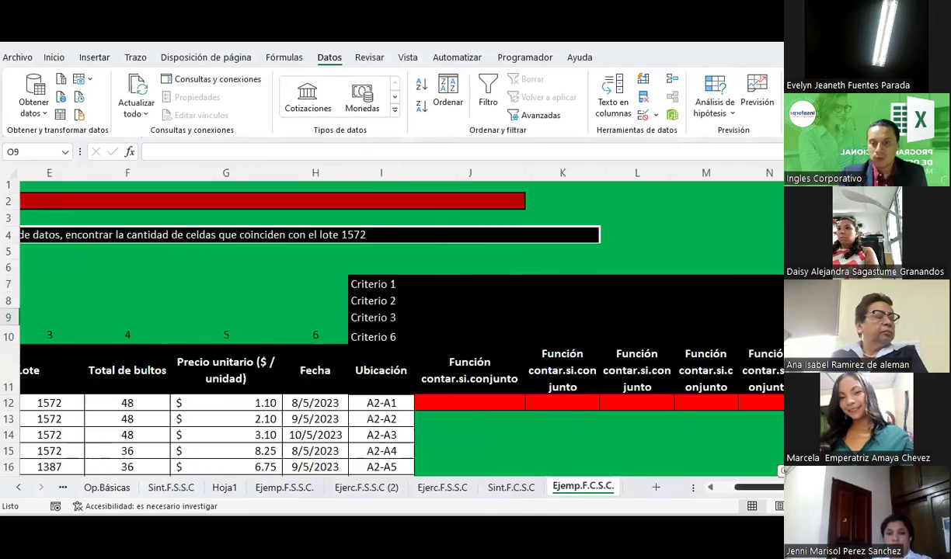
{"action": "scroll", "coordinate": [535, 417], "scroll_direction": "left", "scroll_amount": 2}
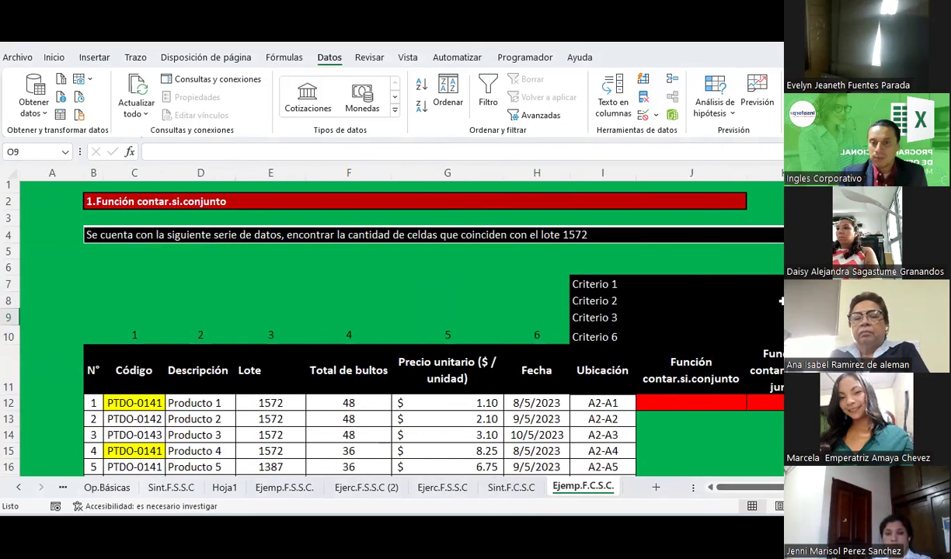
{"action": "left_click_drag", "start_coordinate": [573, 281], "coordinate": [574, 337]}
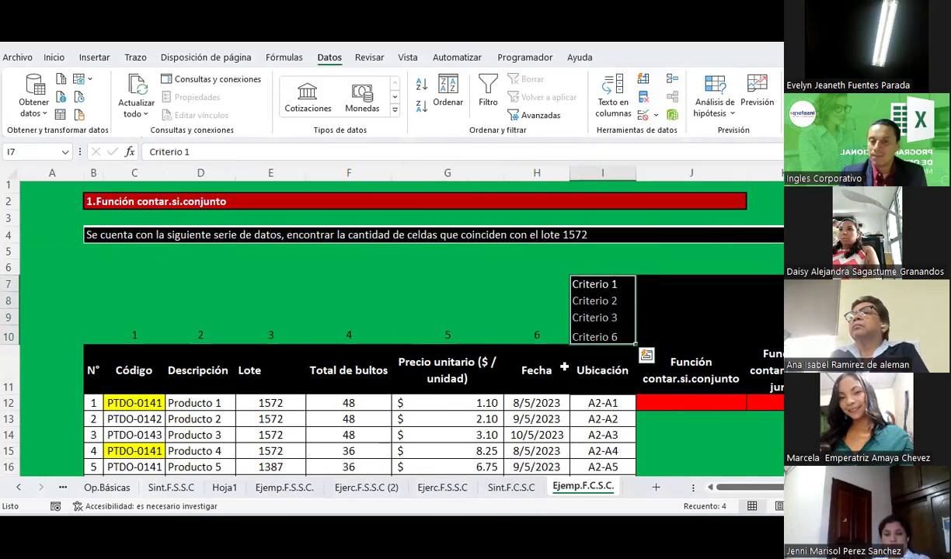
{"action": "left_click", "coordinate": [676, 406]}
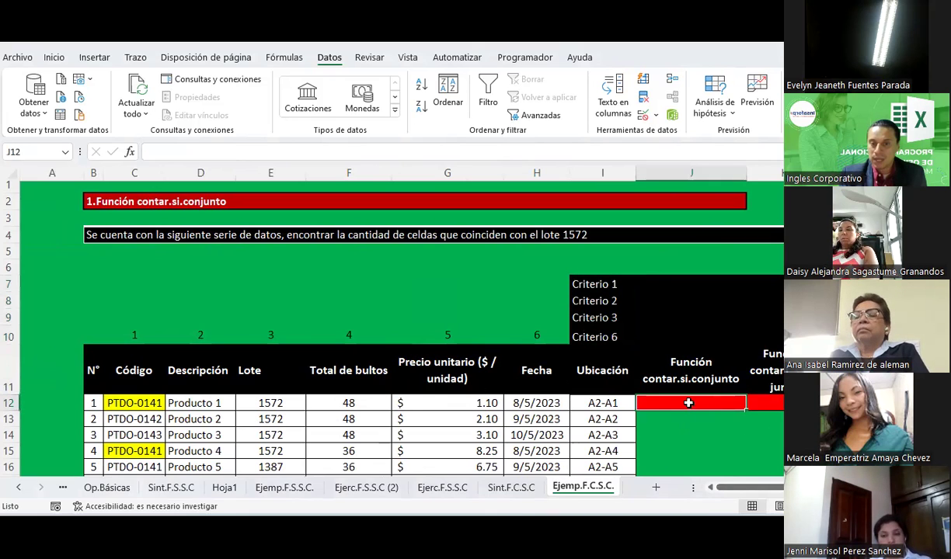
{"action": "scroll", "coordinate": [259, 186], "scroll_direction": "down", "scroll_amount": 1}
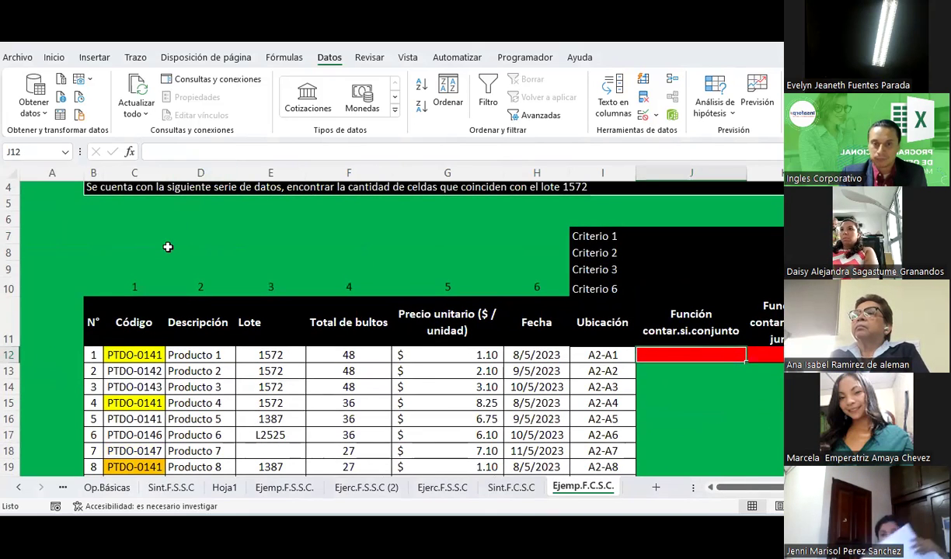
Search Insert Function for contar.si.conjunto and open CONTAR.SI.CONJUNTO's arguments for J12
{"action": "left_click", "coordinate": [130, 153]}
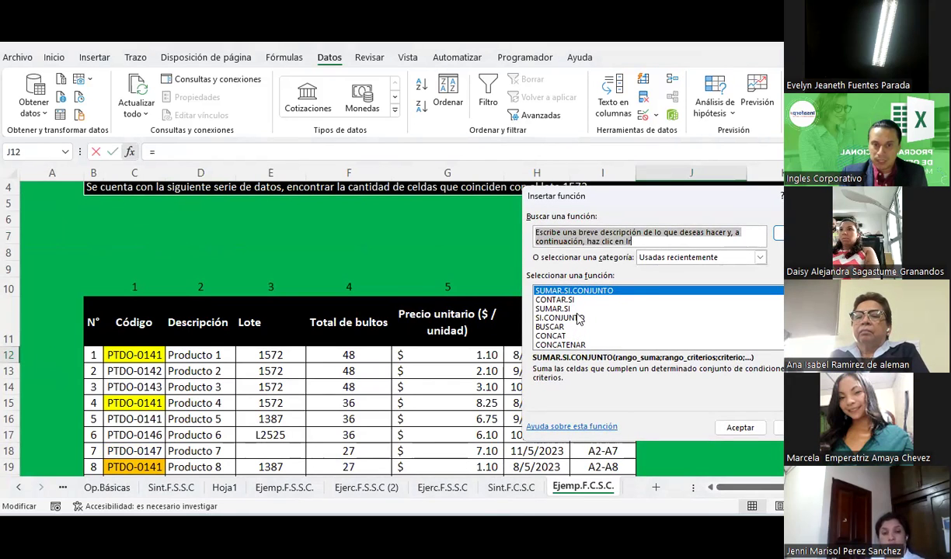
{"action": "scroll", "coordinate": [579, 318], "scroll_direction": "down", "scroll_amount": 1}
{"action": "scroll", "coordinate": [579, 318], "scroll_direction": "up", "scroll_amount": 1}
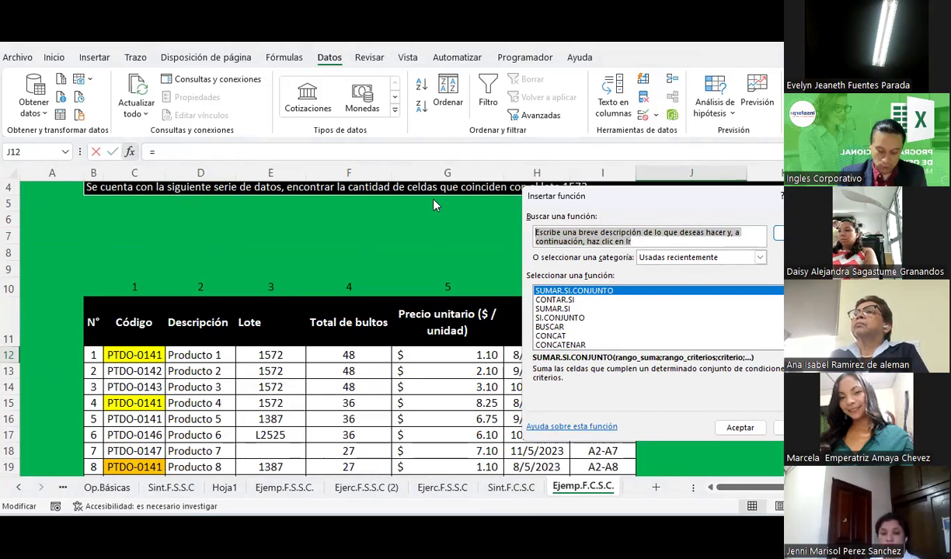
{"action": "type", "text": "contar.si.conjunto"}
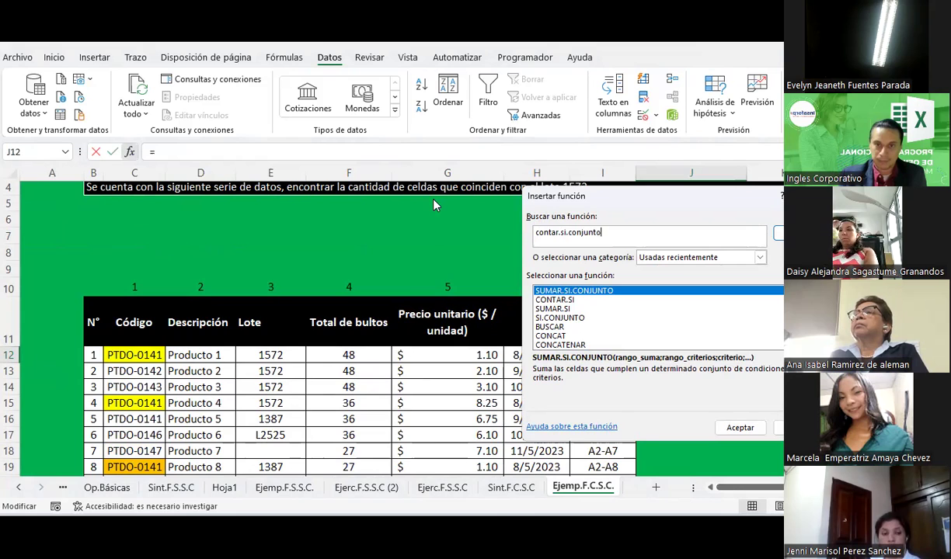
{"action": "key", "text": "Return"}
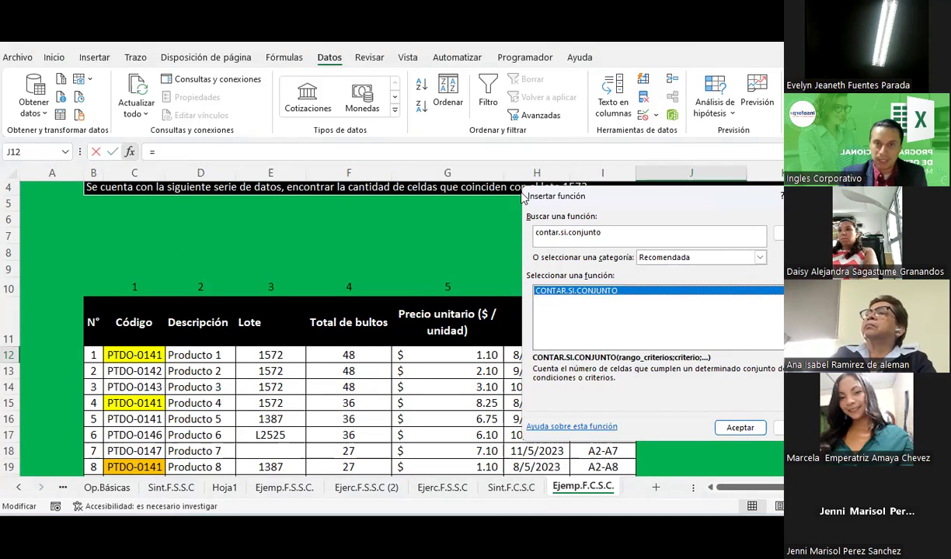
{"action": "left_click_drag", "start_coordinate": [522, 195], "coordinate": [246, 148]}
{"action": "double_click", "coordinate": [305, 246]}
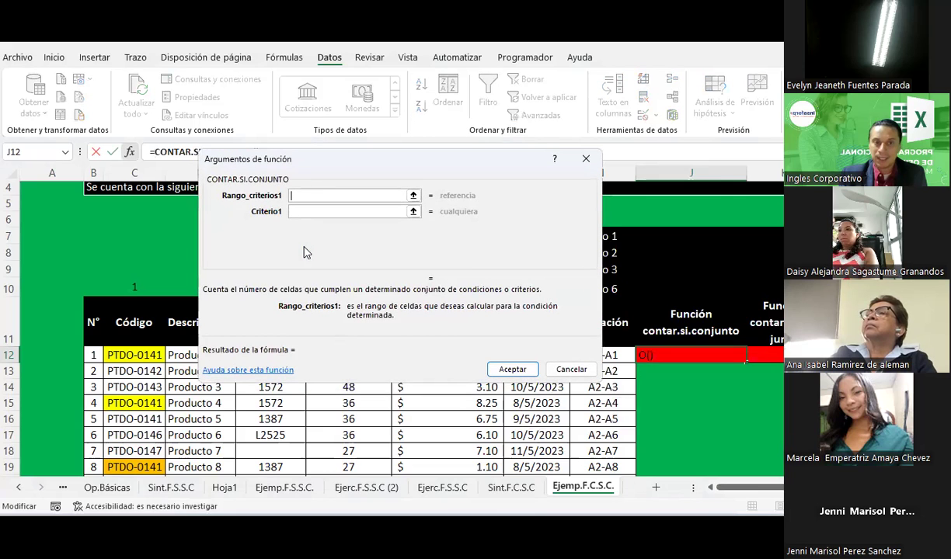
In the CONTAR.SI.CONJUNTO arguments, pair $C$12:$C$23 with J7 and D12:D23 with J8
{"action": "left_click_drag", "start_coordinate": [303, 157], "coordinate": [239, 55]}
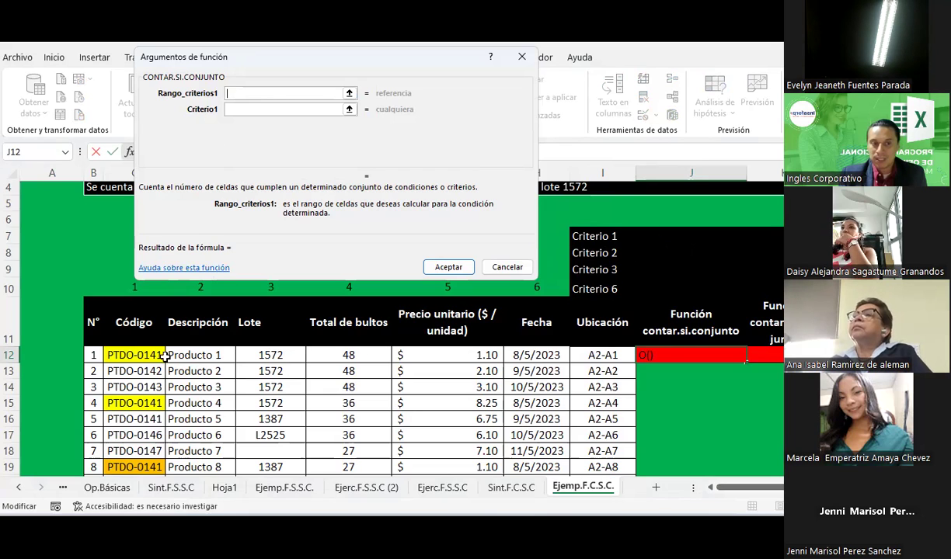
{"action": "left_click_drag", "start_coordinate": [151, 354], "coordinate": [135, 470]}
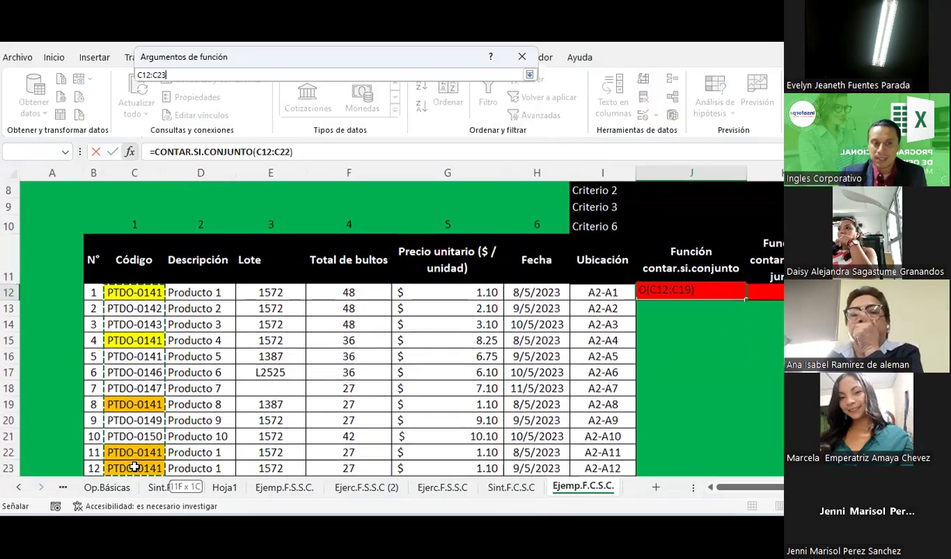
{"action": "key", "text": "F4"}
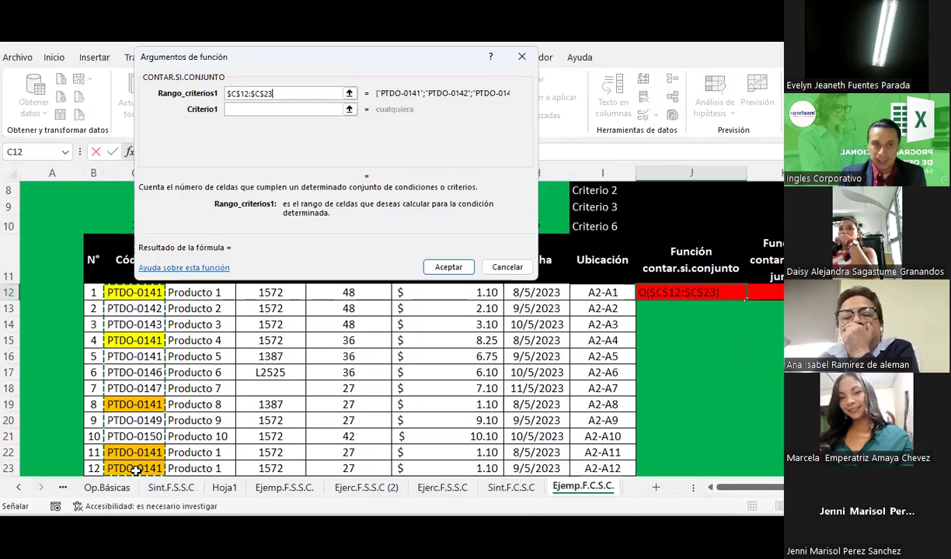
{"action": "left_click", "coordinate": [261, 109]}
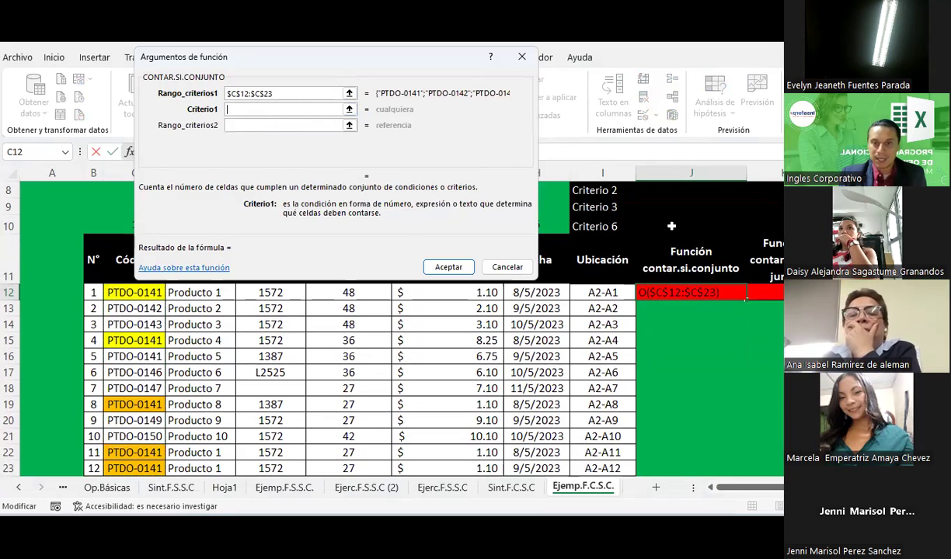
{"action": "scroll", "coordinate": [671, 226], "scroll_direction": "up", "scroll_amount": 2}
{"action": "left_click", "coordinate": [646, 271]}
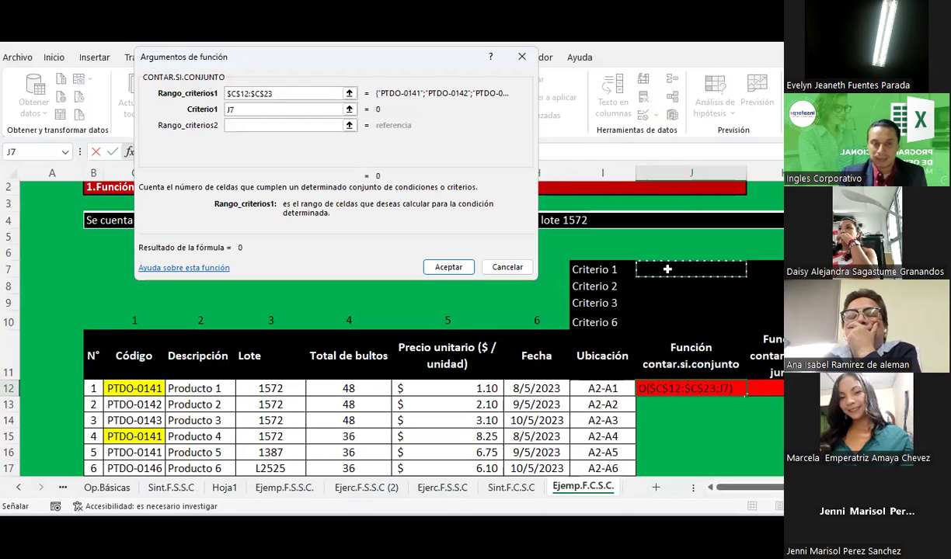
{"action": "left_click", "coordinate": [250, 126]}
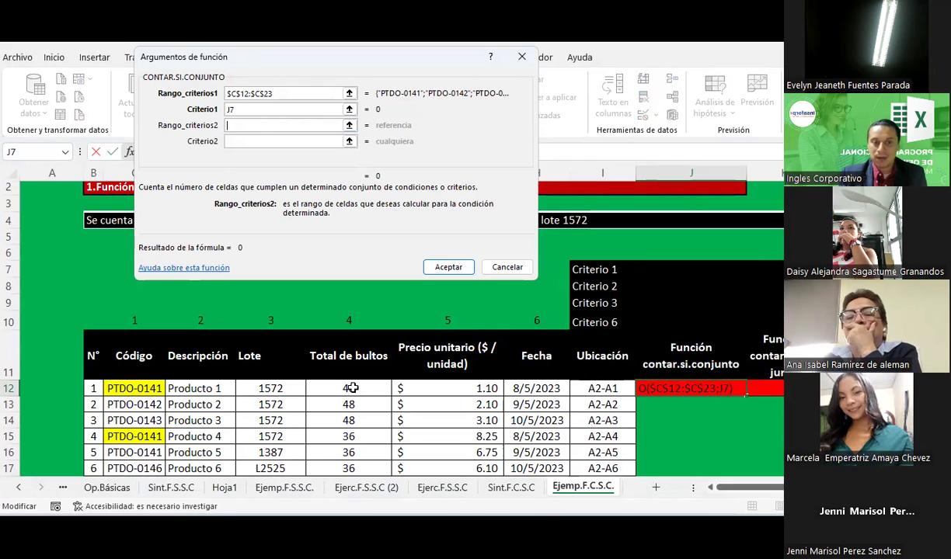
{"action": "scroll", "coordinate": [352, 388], "scroll_direction": "down", "scroll_amount": 2}
{"action": "mouse_move", "coordinate": [194, 330]}
{"action": "left_mouse_down"}
{"action": "mouse_move", "coordinate": [214, 506]}
{"action": "mouse_move", "coordinate": [225, 433]}
{"action": "left_mouse_up"}
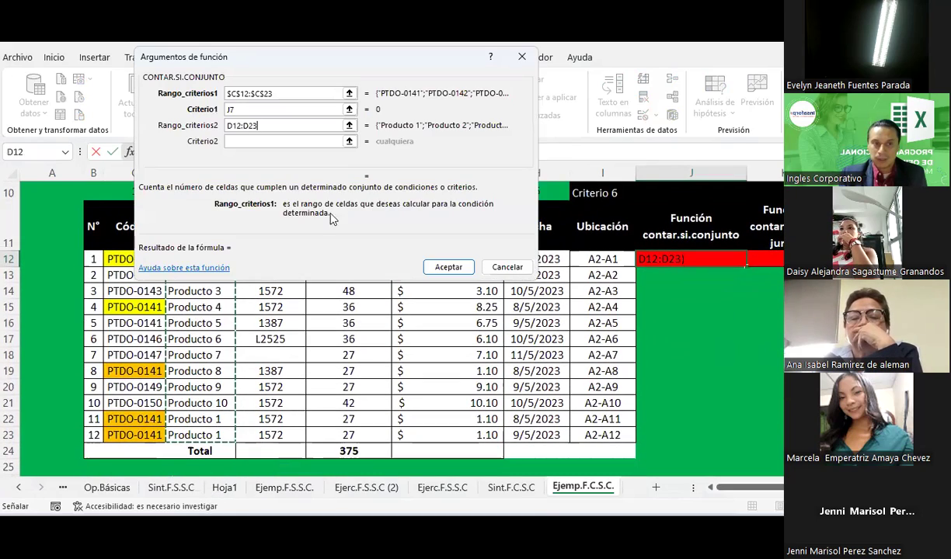
{"action": "left_click", "coordinate": [284, 142]}
{"action": "scroll", "coordinate": [427, 386], "scroll_direction": "up", "scroll_amount": 2}
{"action": "left_click", "coordinate": [660, 255]}
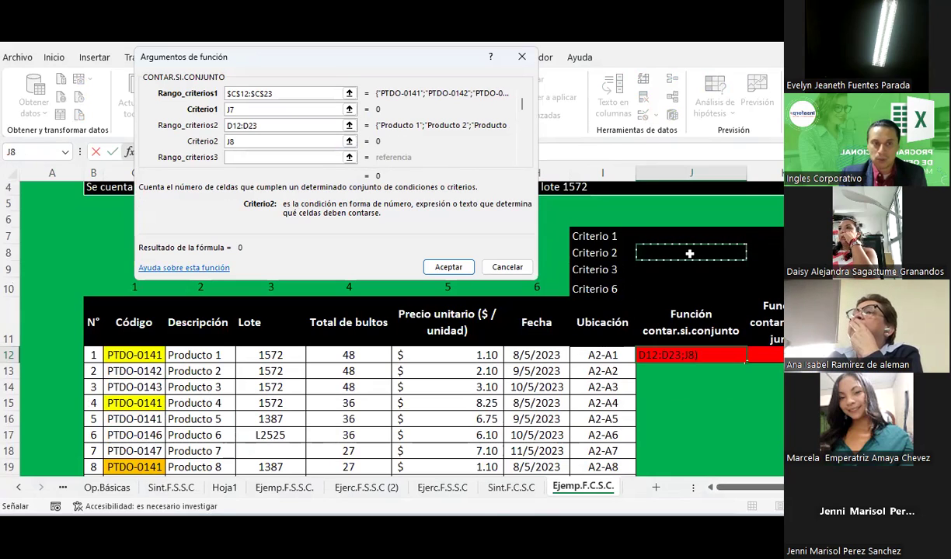
Add E12:E23 with criterion J9 and H12:H23 with J10, then confirm the J12 formula
{"action": "left_click", "coordinate": [338, 157]}
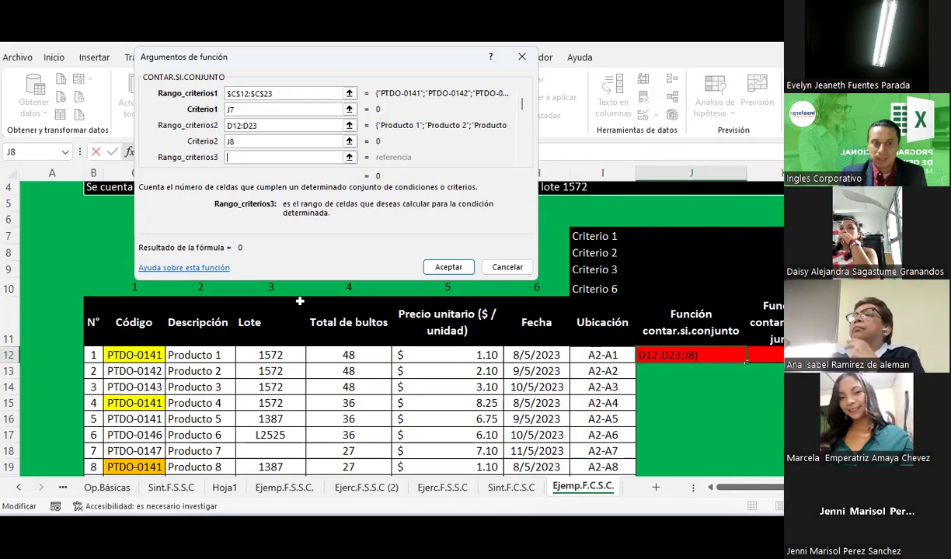
{"action": "left_click_drag", "start_coordinate": [265, 362], "coordinate": [269, 437]}
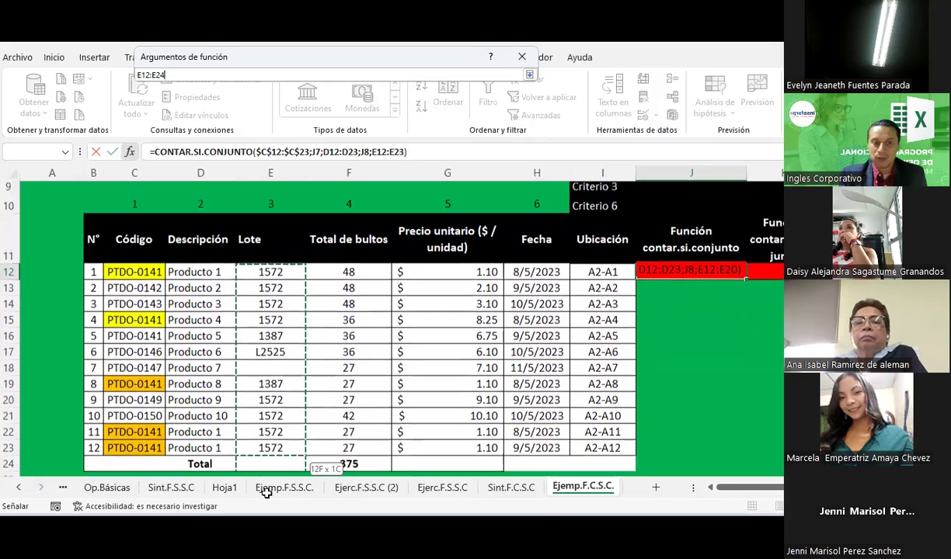
{"action": "key", "text": "Tab"}
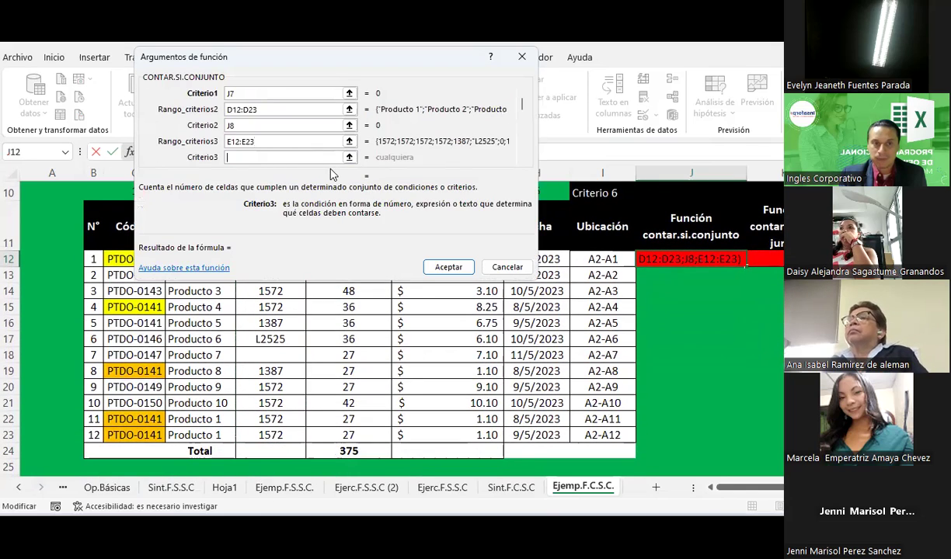
{"action": "scroll", "coordinate": [399, 323], "scroll_direction": "up", "scroll_amount": 1}
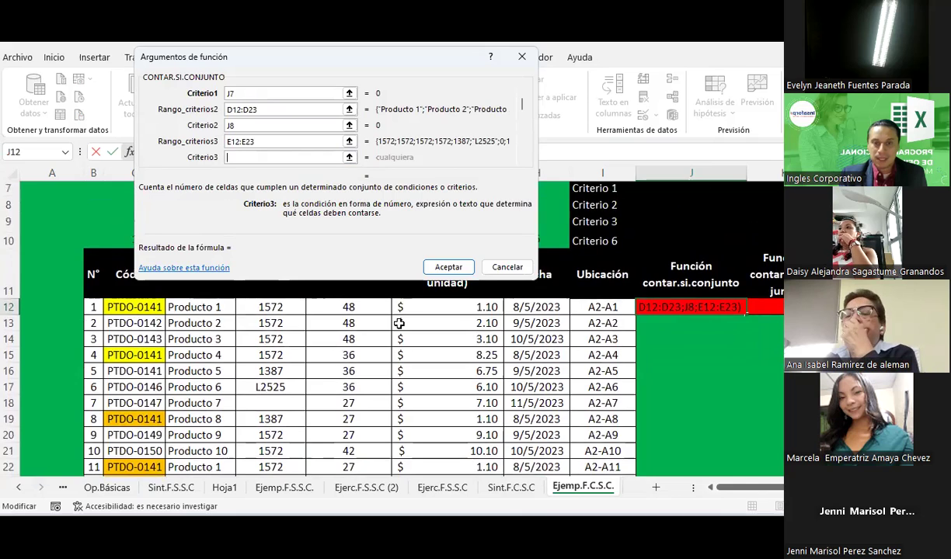
{"action": "scroll", "coordinate": [399, 323], "scroll_direction": "up", "scroll_amount": 1}
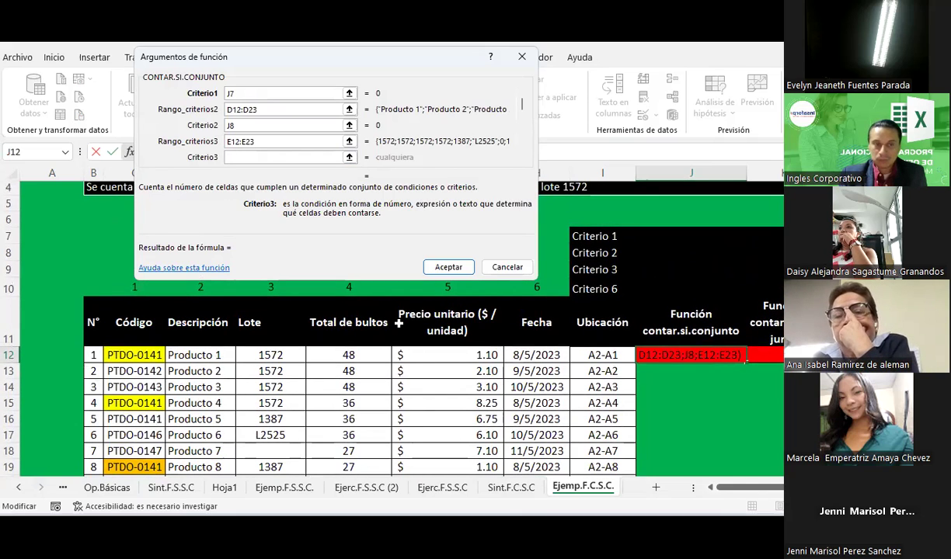
{"action": "left_click", "coordinate": [664, 269]}
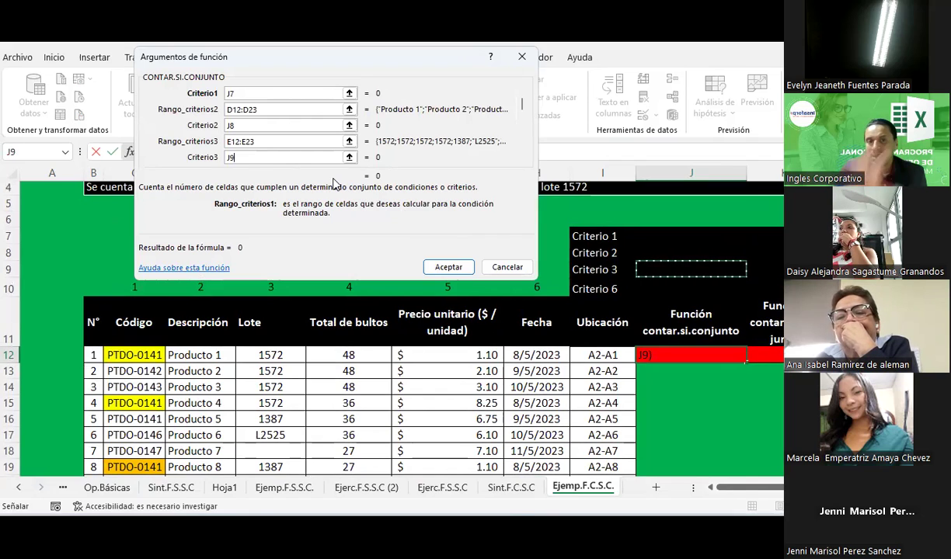
{"action": "key", "text": "Tab"}
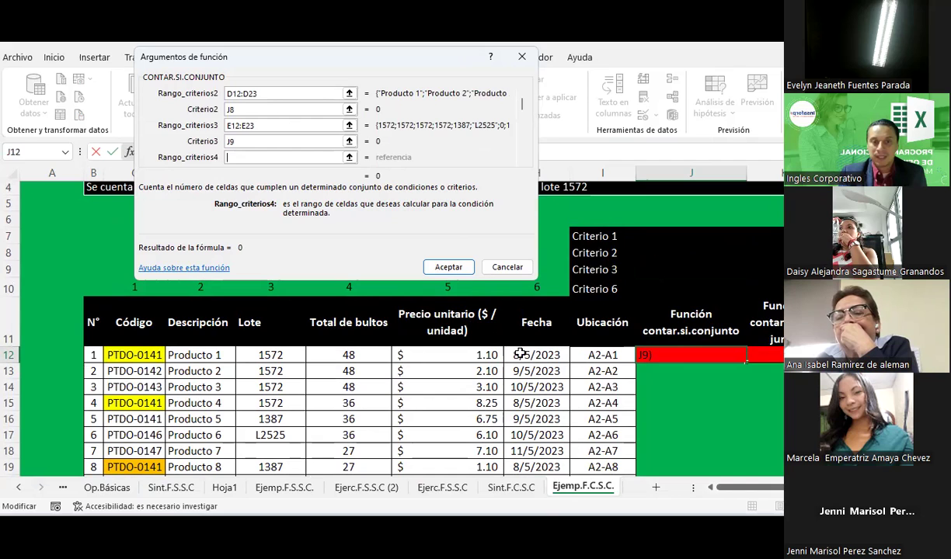
{"action": "mouse_move", "coordinate": [535, 355]}
{"action": "left_mouse_down"}
{"action": "mouse_move", "coordinate": [540, 464]}
{"action": "mouse_move", "coordinate": [541, 452]}
{"action": "left_mouse_up"}
{"action": "left_click", "coordinate": [292, 158]}
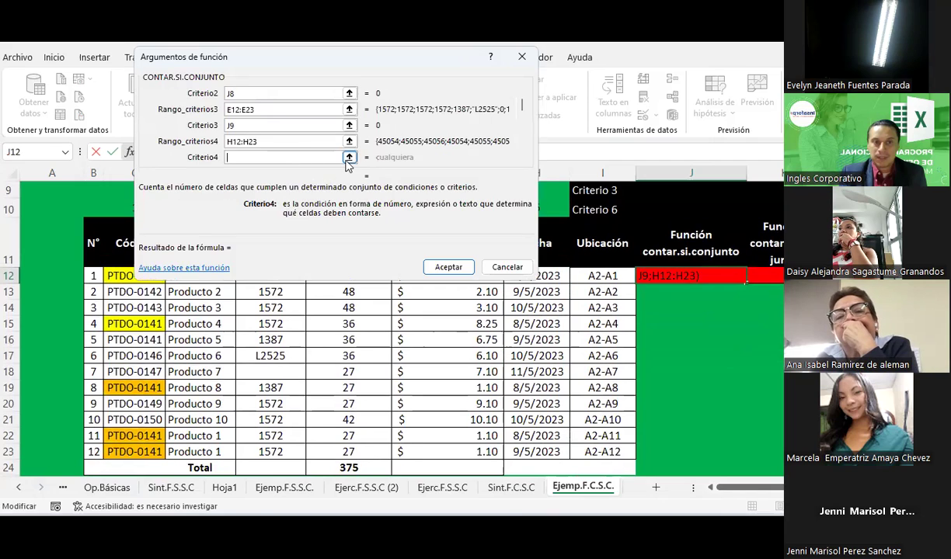
{"action": "left_click", "coordinate": [349, 159]}
{"action": "left_click", "coordinate": [689, 207]}
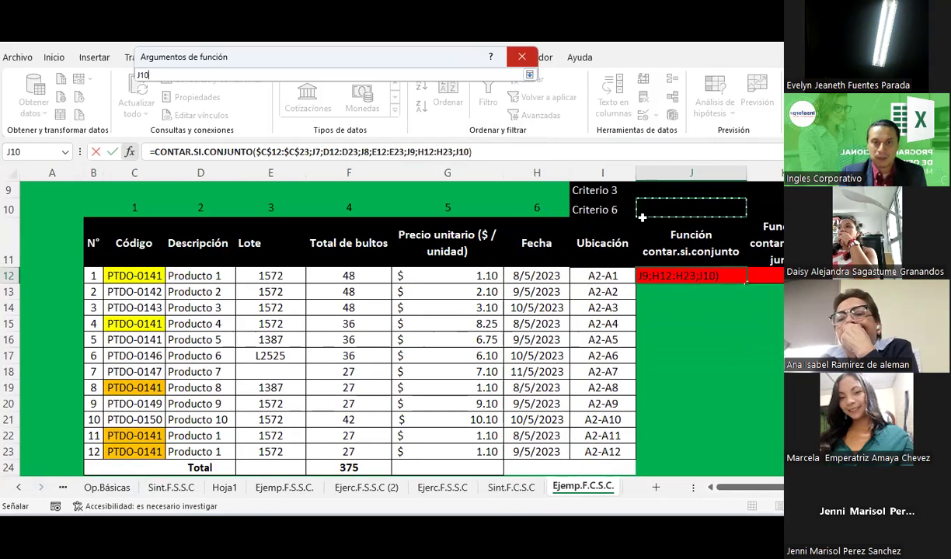
{"action": "left_click", "coordinate": [529, 74]}
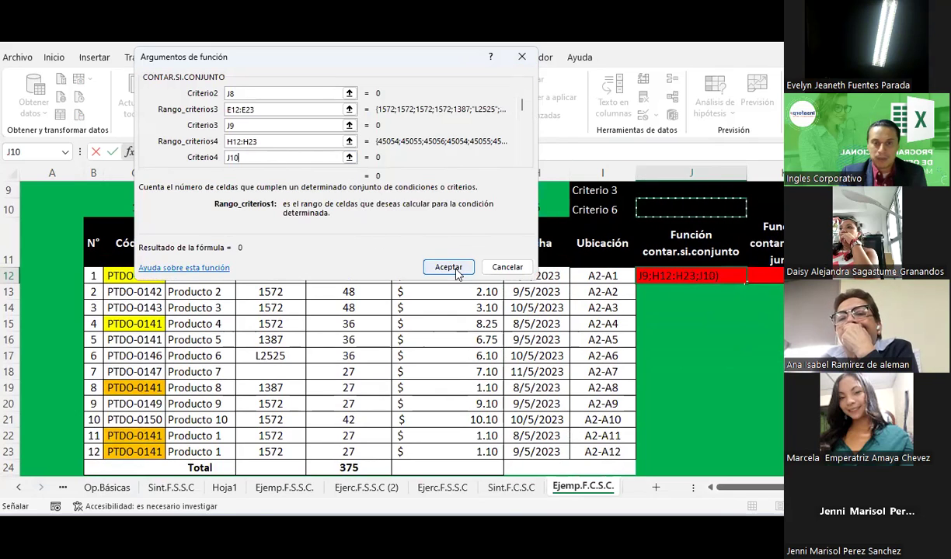
{"action": "left_click", "coordinate": [455, 267]}
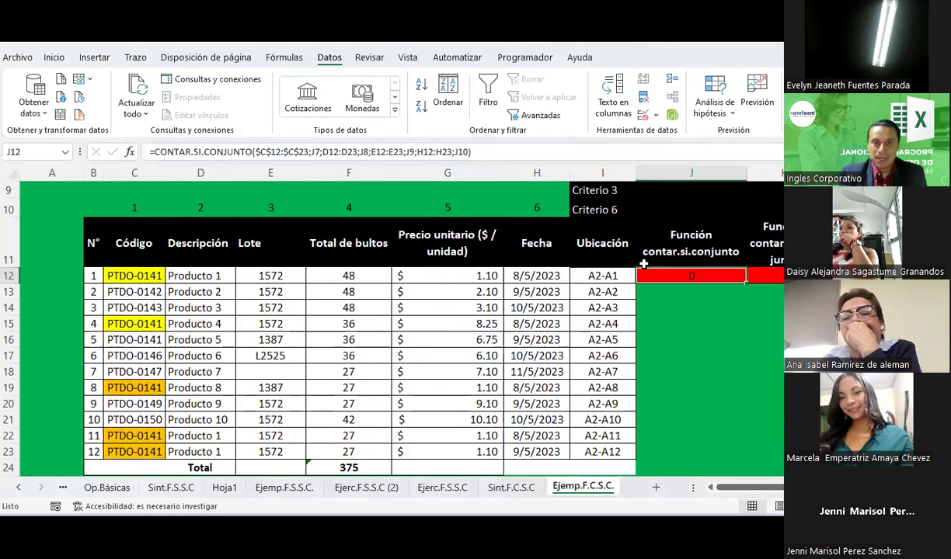
Choose code PTDO-0142 from the drop-down list in Criterio 1 cell J7
{"action": "scroll", "coordinate": [640, 258], "scroll_direction": "up", "scroll_amount": 1}
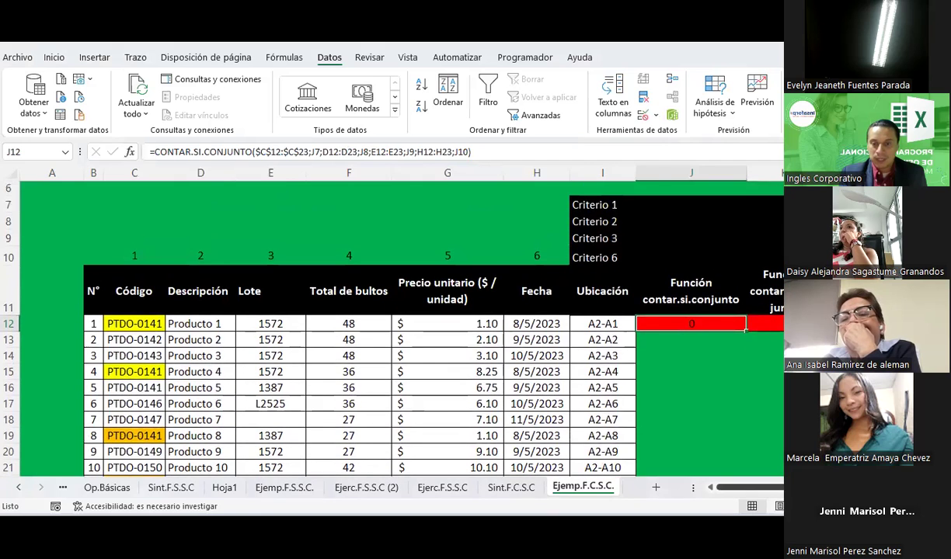
{"action": "left_click_drag", "start_coordinate": [746, 487], "coordinate": [765, 487]}
{"action": "scroll", "coordinate": [613, 369], "scroll_direction": "up", "scroll_amount": 1}
{"action": "scroll", "coordinate": [614, 368], "scroll_direction": "down", "scroll_amount": 1}
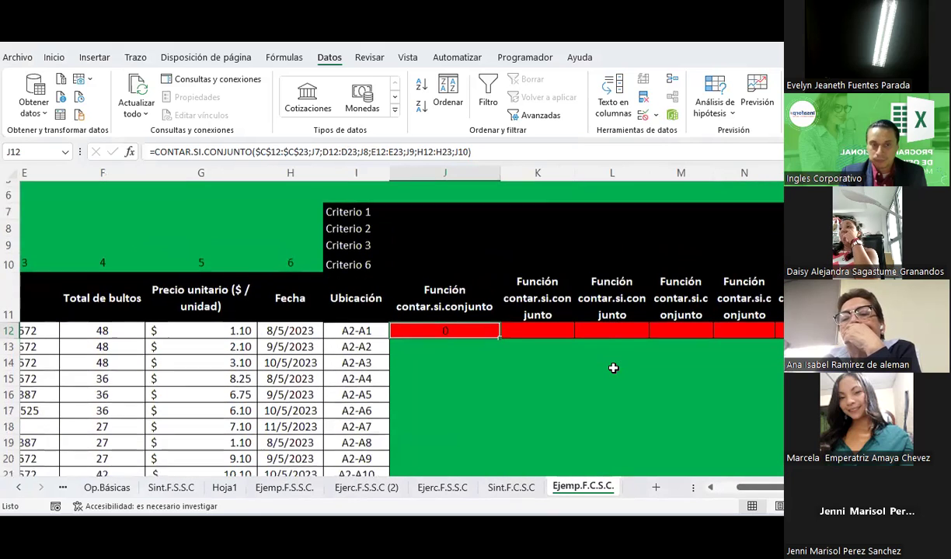
{"action": "left_click", "coordinate": [460, 204]}
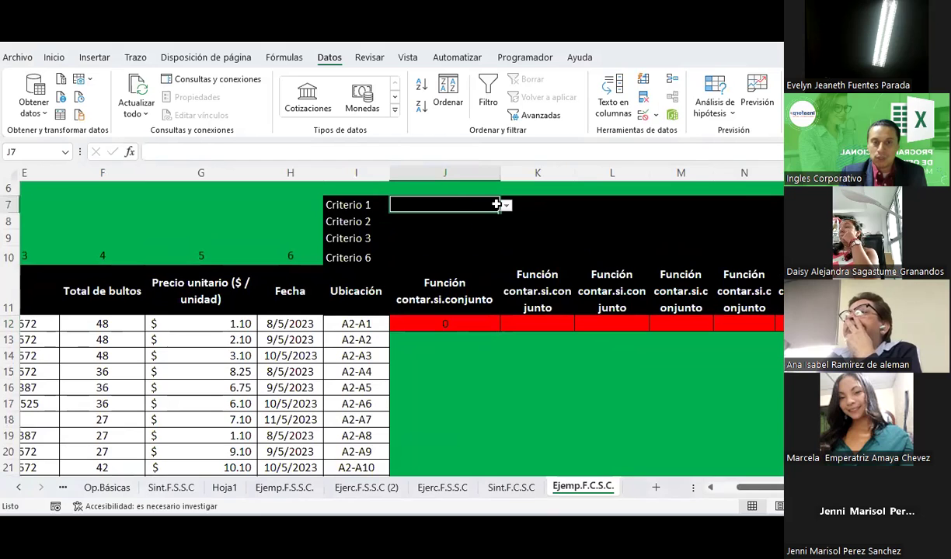
{"action": "left_click", "coordinate": [492, 371]}
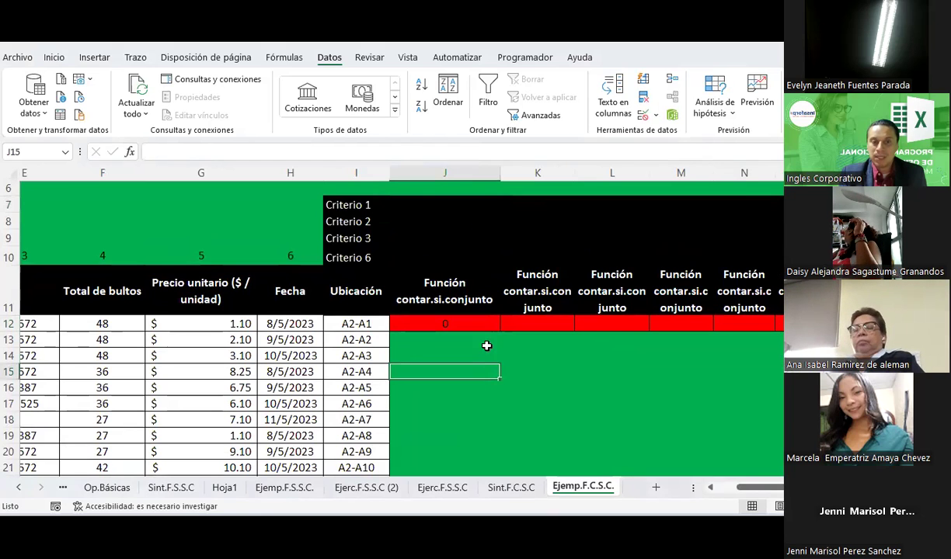
{"action": "left_click", "coordinate": [459, 324]}
{"action": "left_click", "coordinate": [460, 203]}
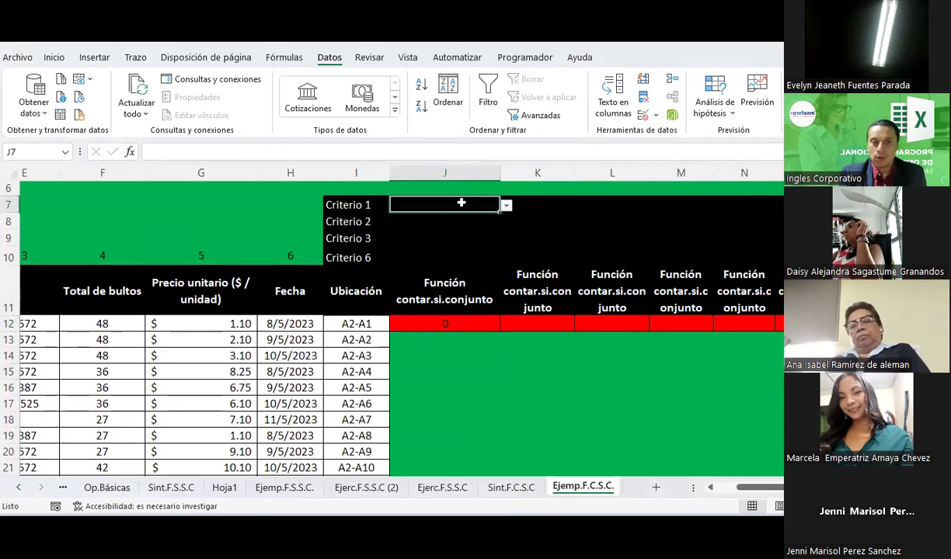
{"action": "left_click", "coordinate": [505, 204]}
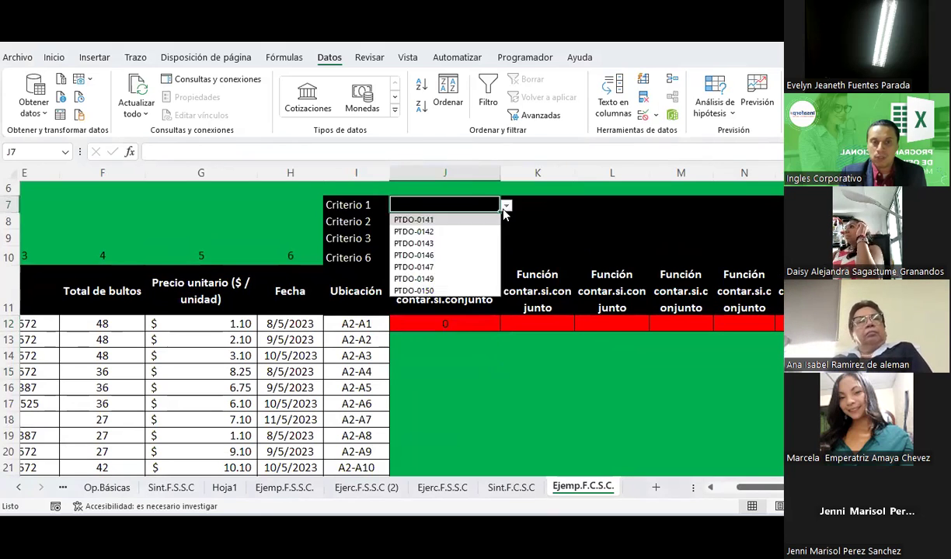
{"action": "left_click", "coordinate": [452, 232]}
Choose Producto 2 from the drop-down list in Criterio 2 cell J8
{"action": "left_click_drag", "start_coordinate": [747, 487], "coordinate": [770, 492]}
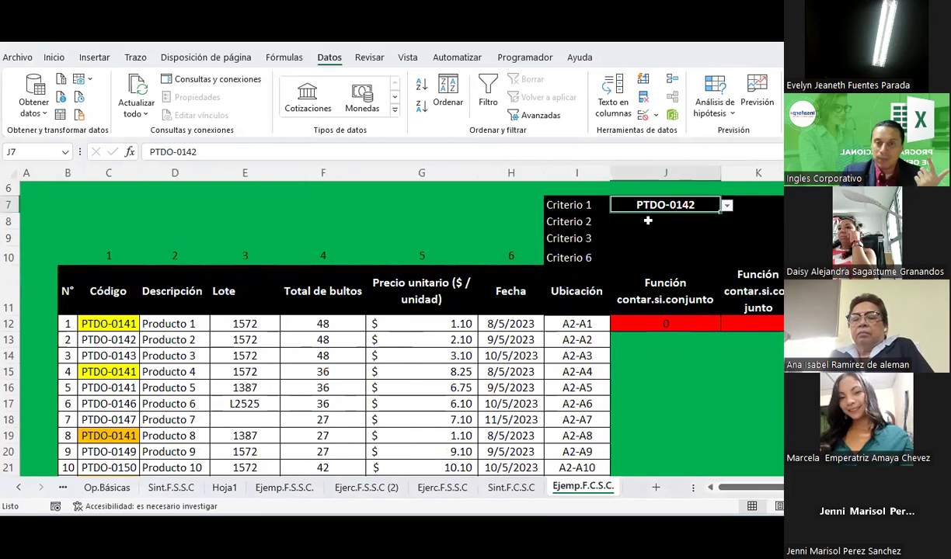
{"action": "left_click", "coordinate": [683, 221]}
{"action": "left_click", "coordinate": [726, 223]}
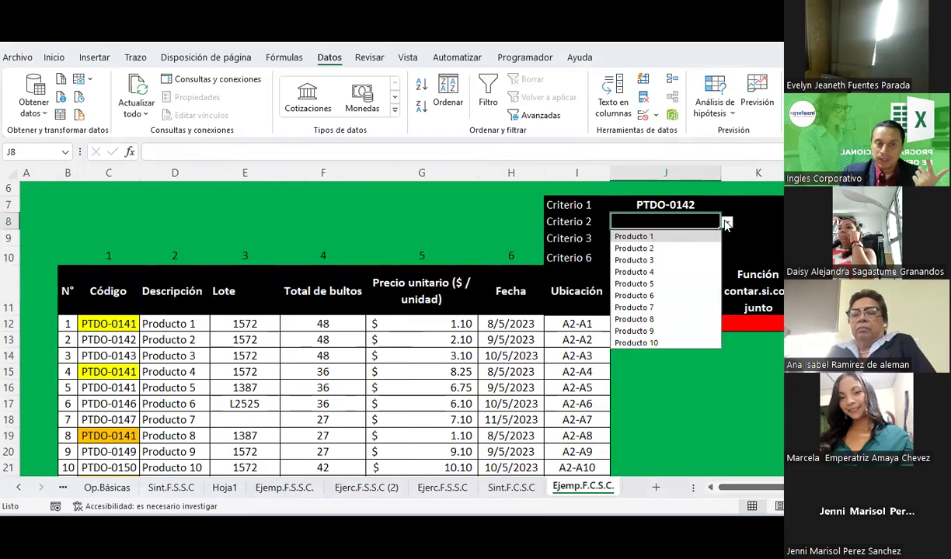
{"action": "left_click", "coordinate": [659, 249]}
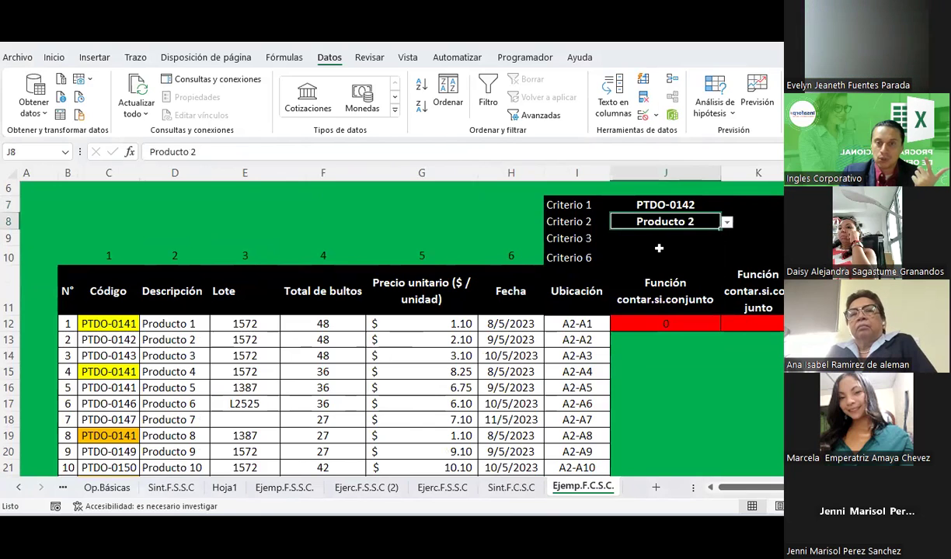
Move through the criteria cells from Criterio 1 to Criterio 6
{"action": "left_click", "coordinate": [694, 242]}
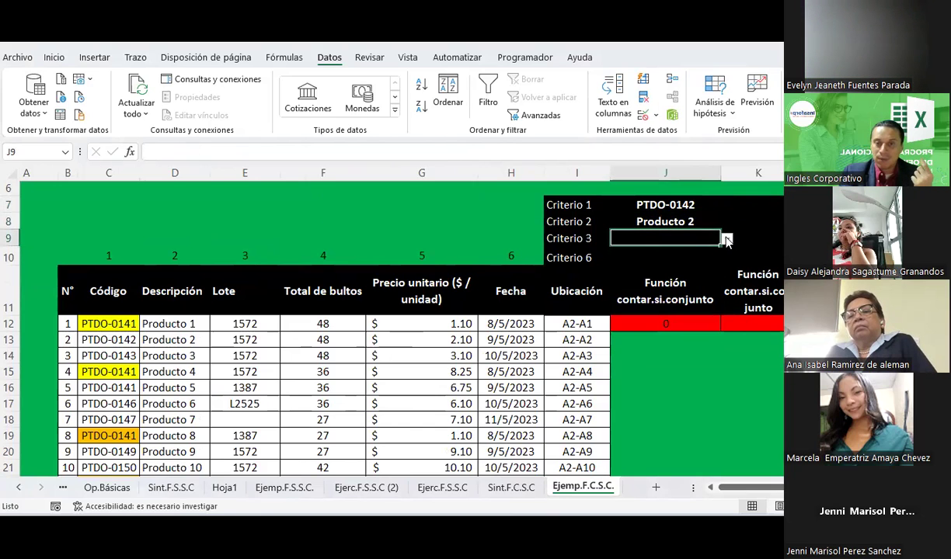
{"action": "left_click", "coordinate": [658, 259]}
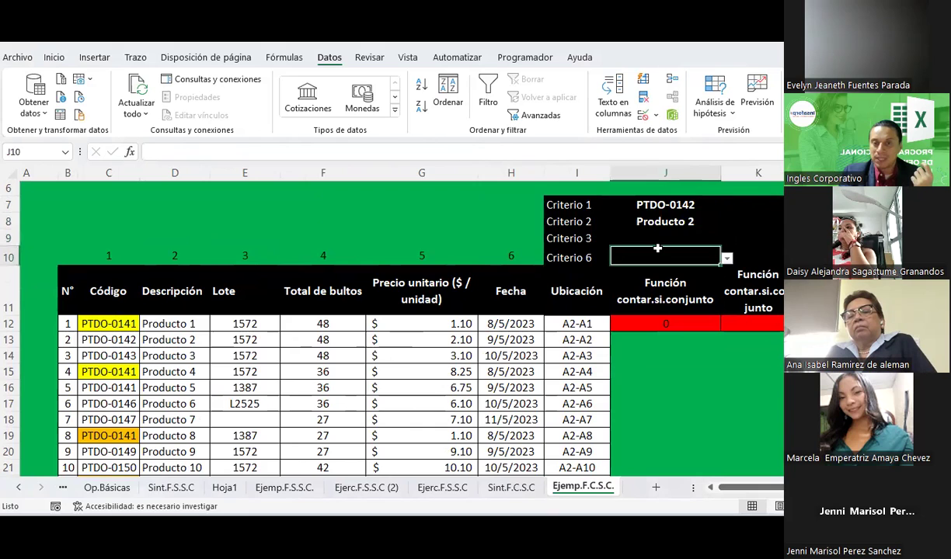
{"action": "left_click", "coordinate": [647, 203]}
{"action": "key", "text": "Down"}
{"action": "key", "text": "Up"}
{"action": "key", "text": "Up"}
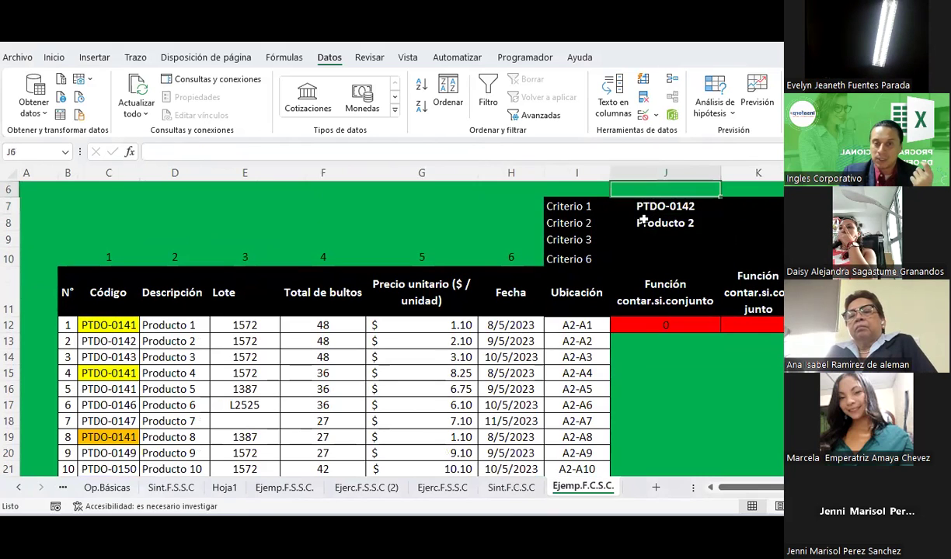
{"action": "left_click", "coordinate": [642, 203]}
{"action": "key", "text": "Down"}
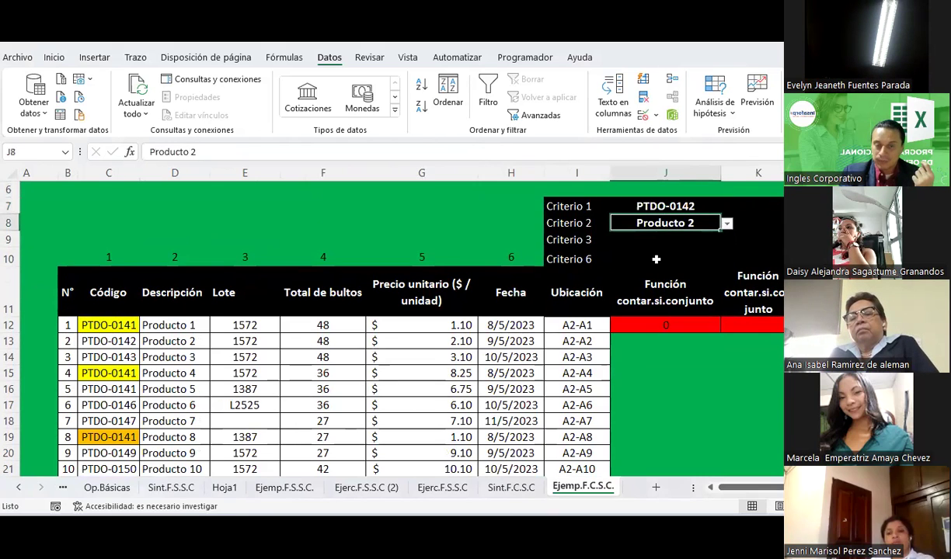
{"action": "left_click", "coordinate": [669, 258]}
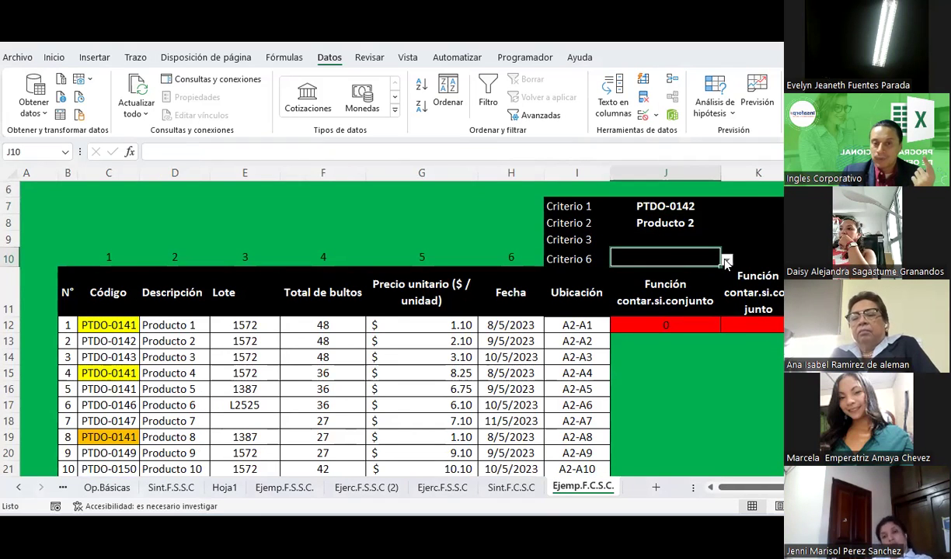
Step through the Total de bultos values in the product table
{"action": "left_click", "coordinate": [359, 356]}
{"action": "left_click", "coordinate": [332, 324]}
{"action": "left_click", "coordinate": [323, 340]}
{"action": "scroll", "coordinate": [329, 274], "scroll_direction": "down", "scroll_amount": 2}
{"action": "left_click", "coordinate": [329, 261]}
{"action": "left_click", "coordinate": [320, 276]}
{"action": "left_click", "coordinate": [326, 293]}
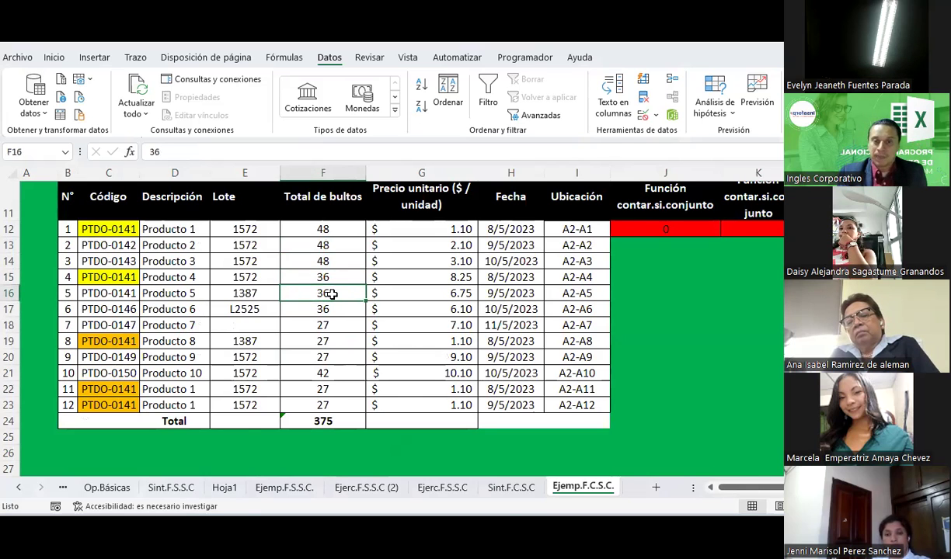
{"action": "scroll", "coordinate": [332, 294], "scroll_direction": "up", "scroll_amount": 1}
{"action": "scroll", "coordinate": [332, 294], "scroll_direction": "up", "scroll_amount": 1}
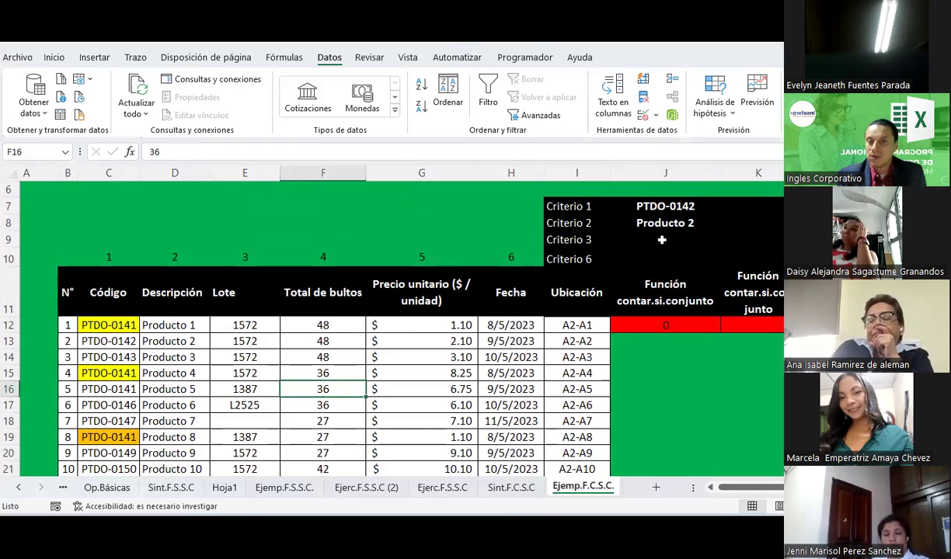
Set Criterio 3 to lot 1572 and Criterio 6 to 9/5/2023, which shows as 45055
{"action": "left_click", "coordinate": [658, 241]}
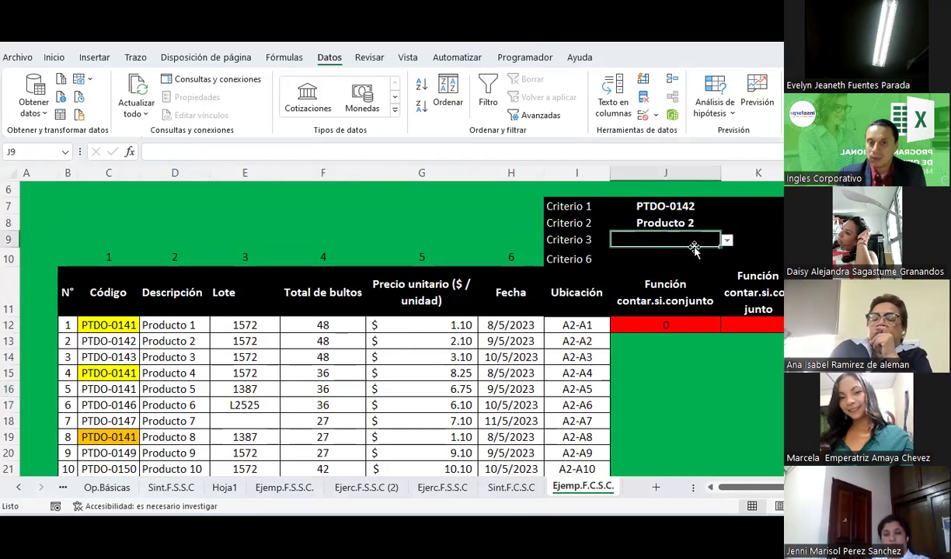
{"action": "key", "text": "alt+Down"}
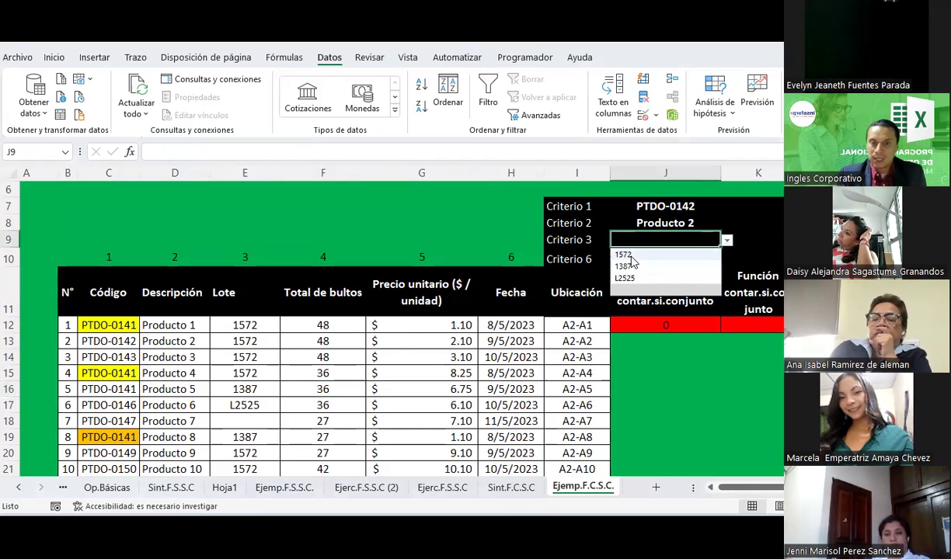
{"action": "left_click", "coordinate": [625, 255]}
{"action": "left_click", "coordinate": [648, 259]}
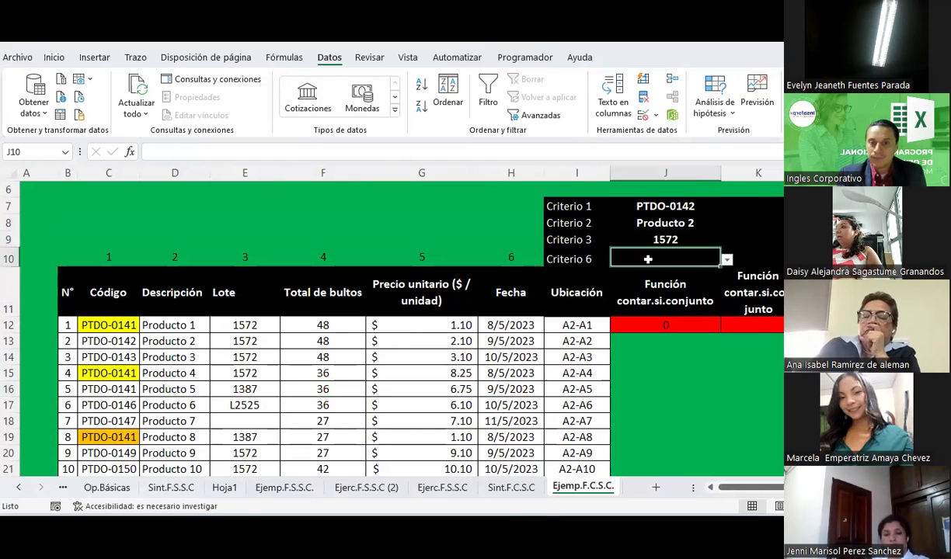
{"action": "left_click", "coordinate": [730, 264]}
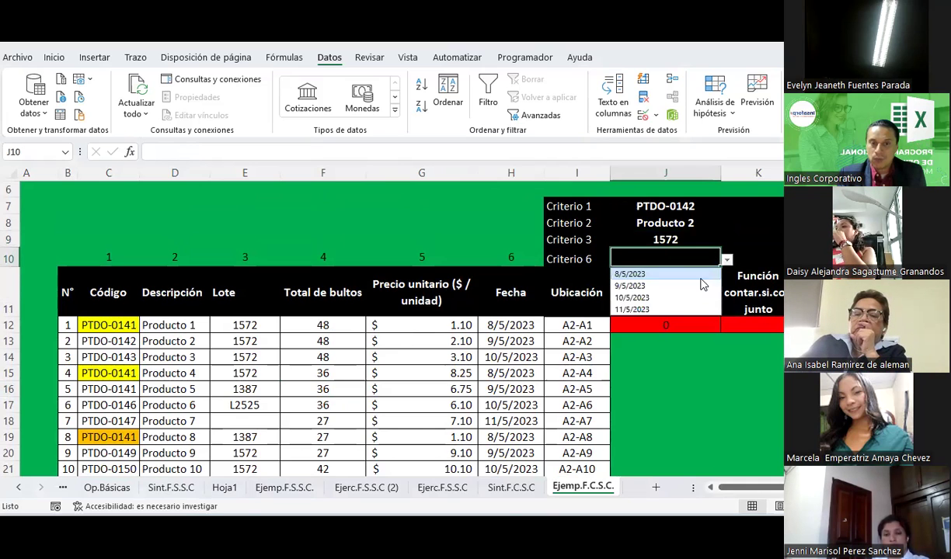
{"action": "left_click", "coordinate": [647, 284]}
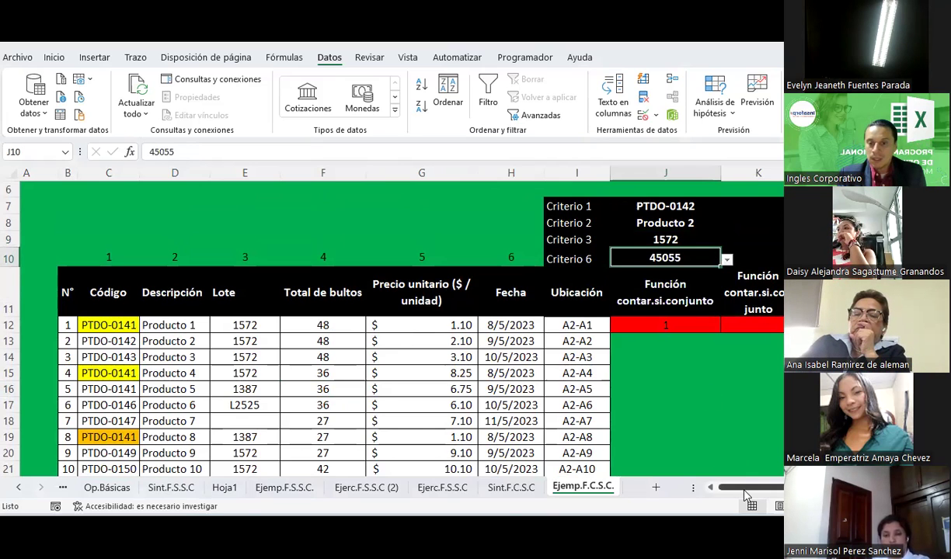
Select each of the four criteria values in turn to review them
{"action": "left_click_drag", "start_coordinate": [746, 488], "coordinate": [758, 492]}
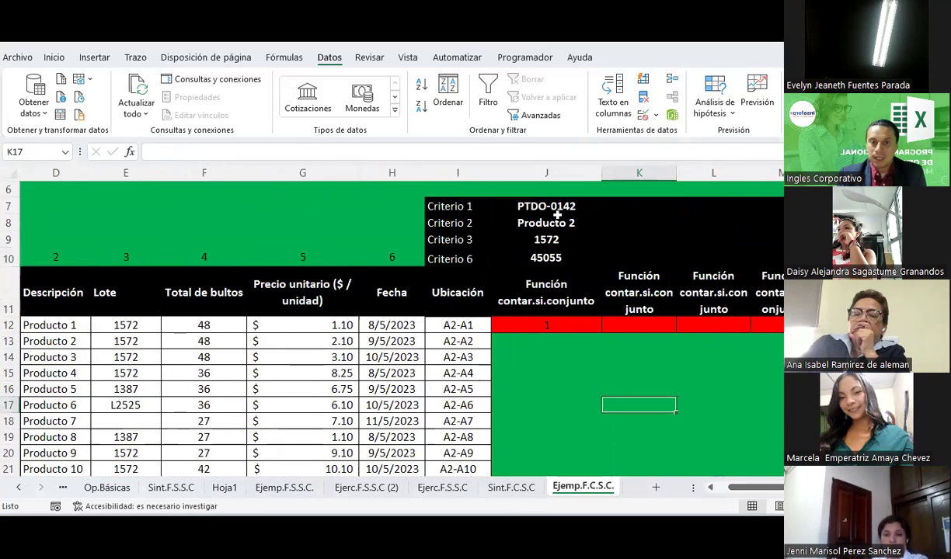
{"action": "left_click_drag", "start_coordinate": [546, 206], "coordinate": [543, 257]}
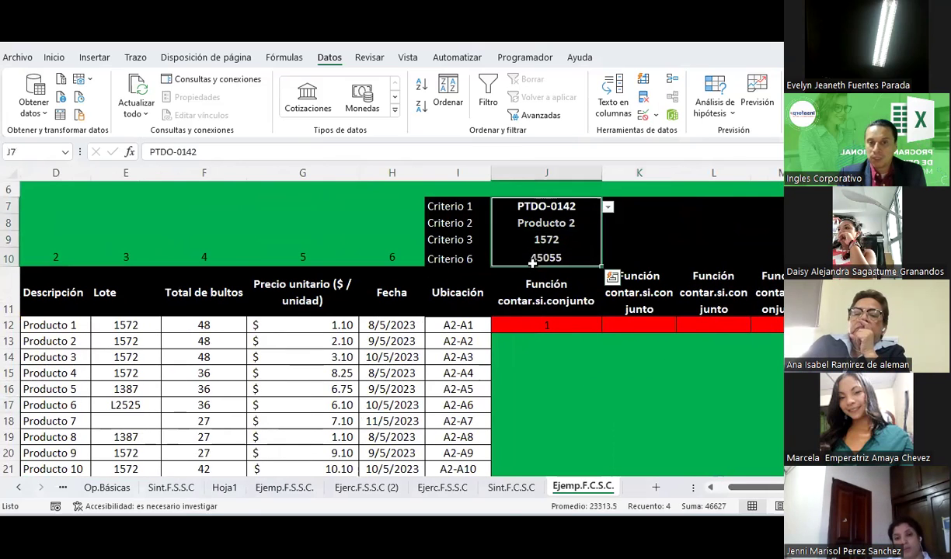
{"action": "left_click", "coordinate": [526, 205]}
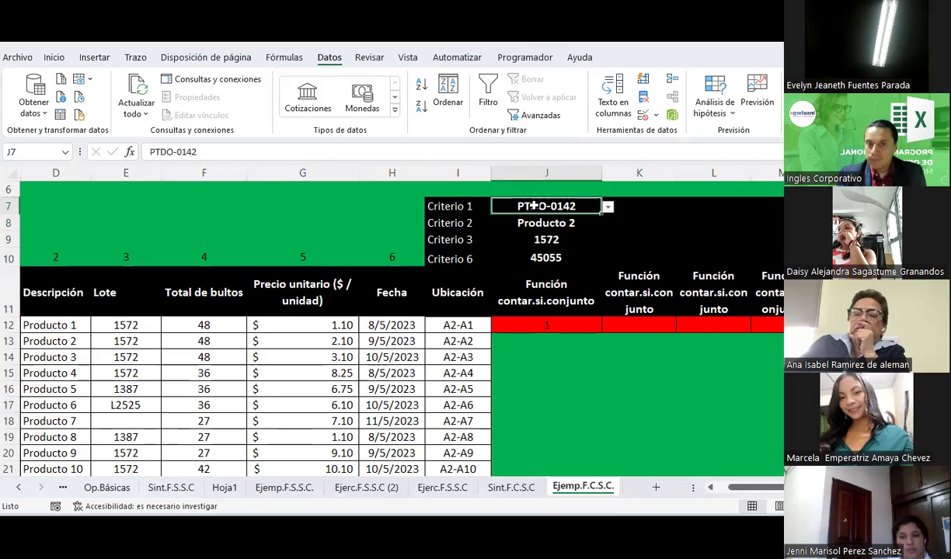
{"action": "left_click", "coordinate": [528, 224]}
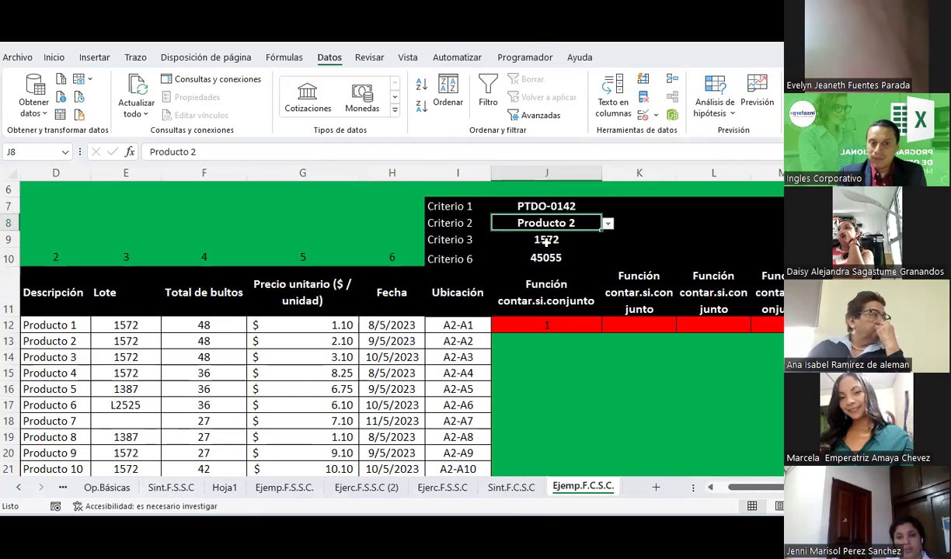
{"action": "left_click", "coordinate": [546, 242]}
{"action": "left_click", "coordinate": [552, 257]}
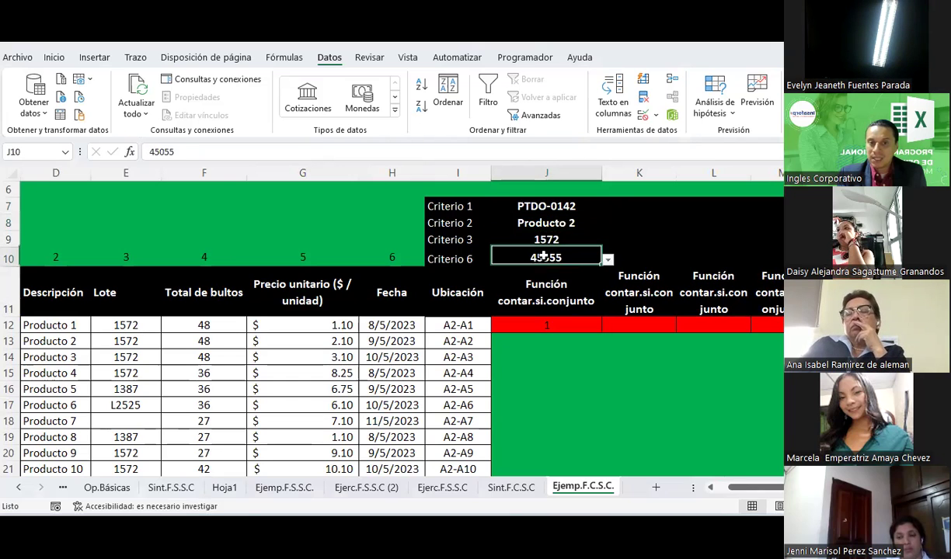
Give J10 the Fecha corta format so it shows 9/5/2023, then inspect J12's formula
{"action": "left_click", "coordinate": [54, 57]}
{"action": "left_click", "coordinate": [439, 78]}
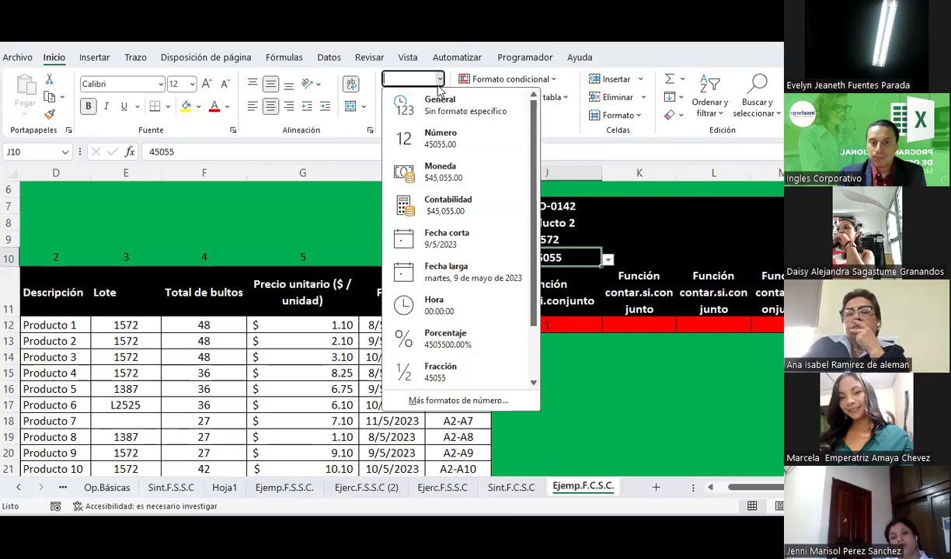
{"action": "left_click", "coordinate": [448, 238]}
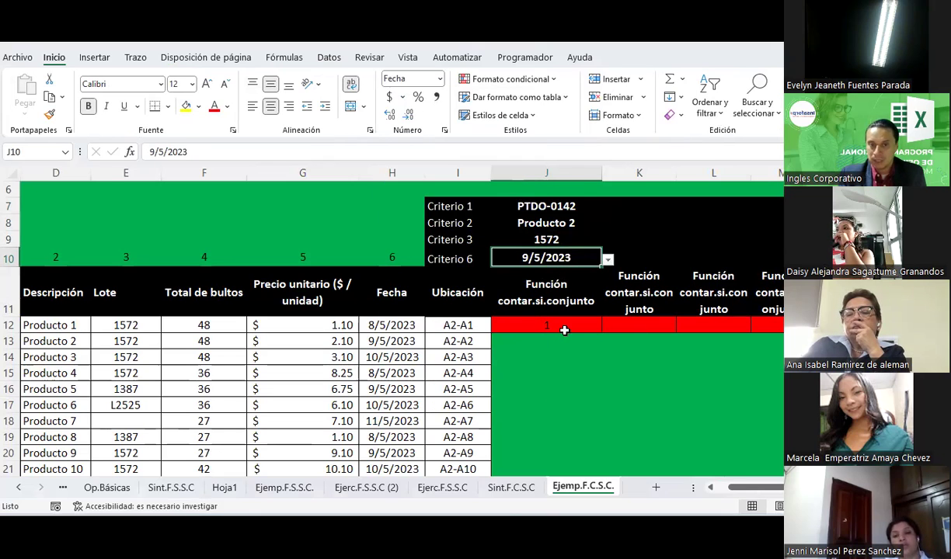
{"action": "left_click", "coordinate": [567, 374]}
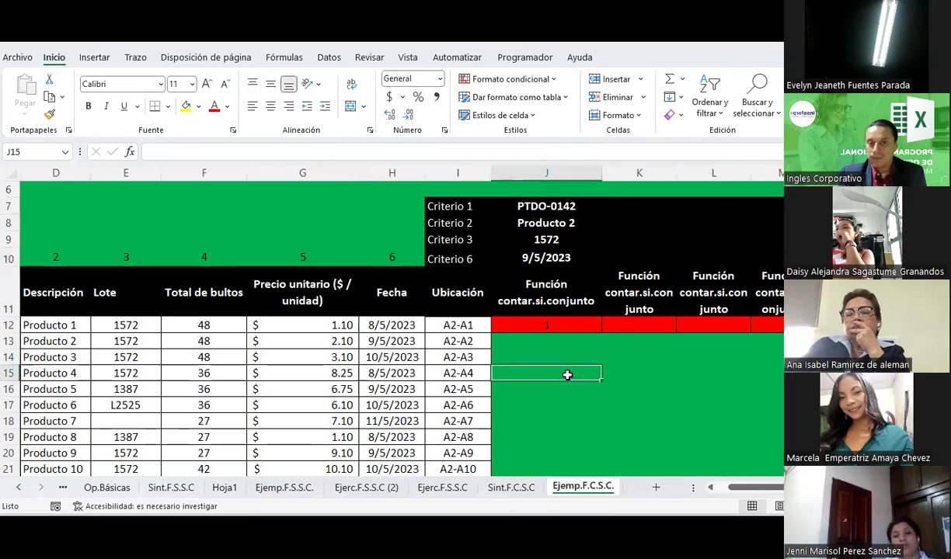
{"action": "left_click", "coordinate": [545, 326]}
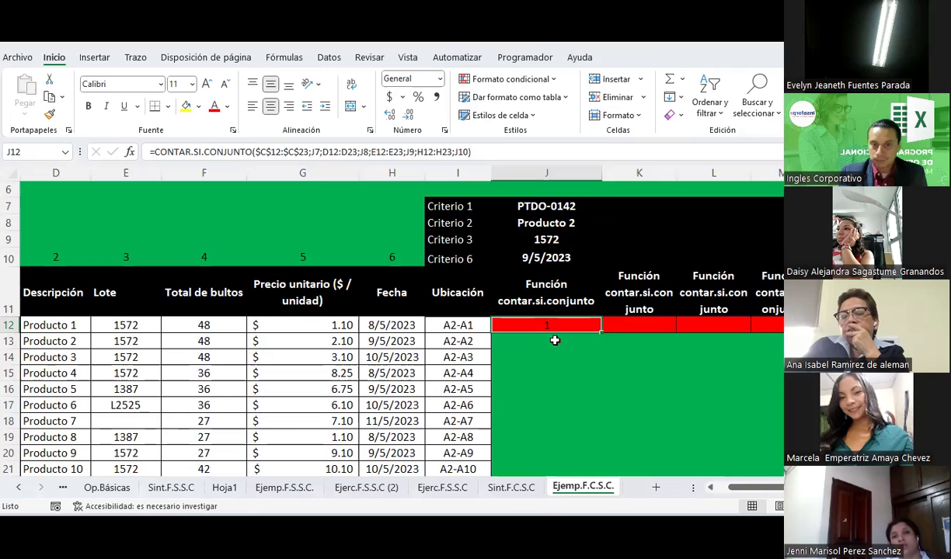
{"action": "left_click", "coordinate": [551, 206]}
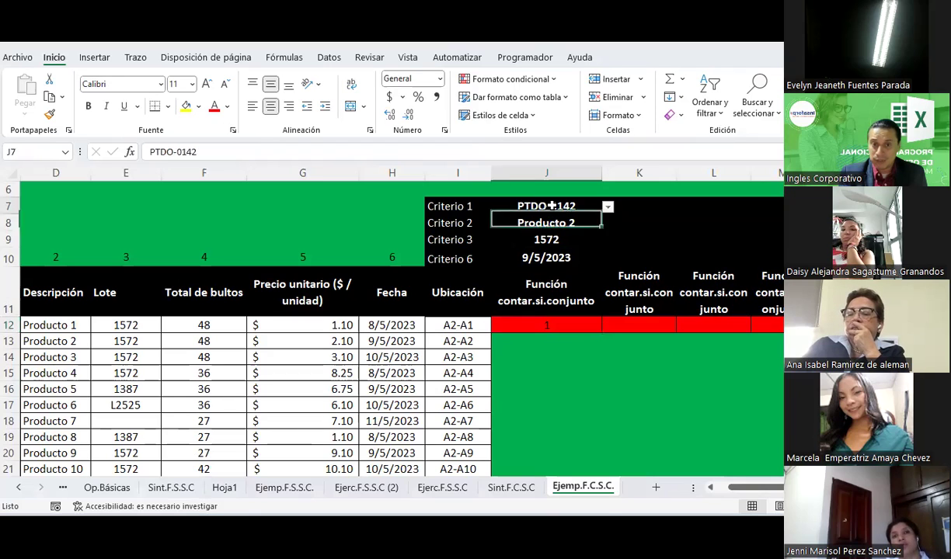
{"action": "left_click", "coordinate": [564, 373]}
{"action": "left_click", "coordinate": [562, 319]}
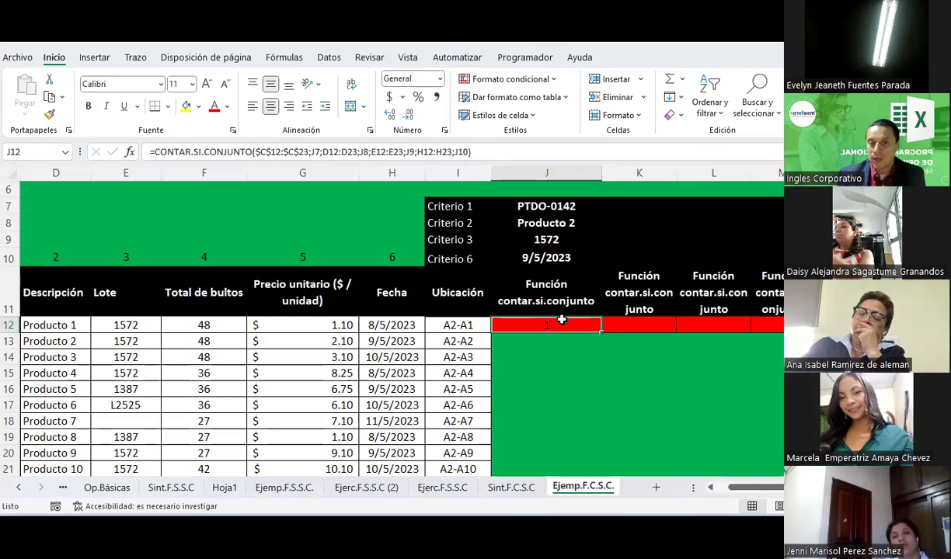
{"action": "left_click", "coordinate": [565, 259]}
{"action": "left_click", "coordinate": [606, 260]}
{"action": "left_click_drag", "start_coordinate": [747, 487], "coordinate": [739, 495]}
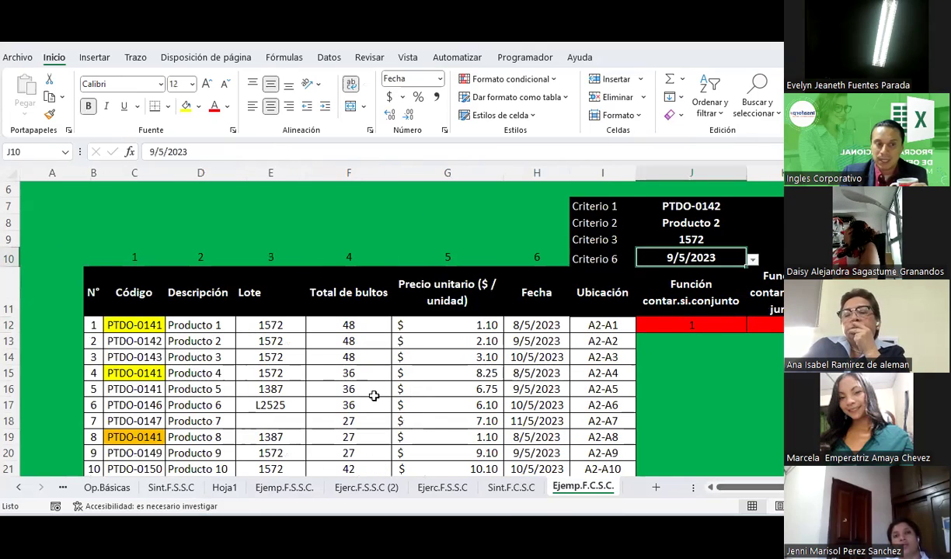
{"action": "scroll", "coordinate": [374, 396], "scroll_direction": "down", "scroll_amount": 2}
{"action": "scroll", "coordinate": [373, 396], "scroll_direction": "down", "scroll_amount": 1}
{"action": "scroll", "coordinate": [373, 396], "scroll_direction": "up", "scroll_amount": 2}
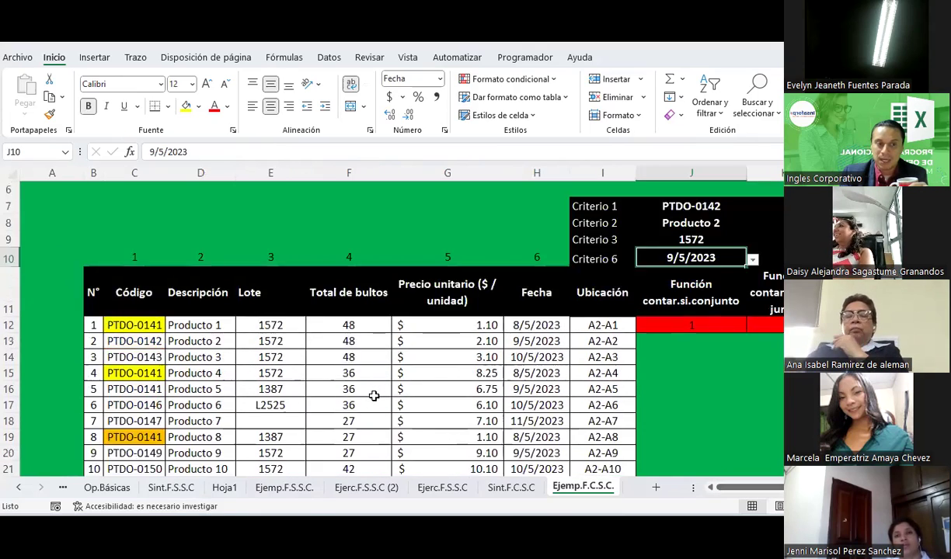
{"action": "scroll", "coordinate": [374, 396], "scroll_direction": "up", "scroll_amount": 2}
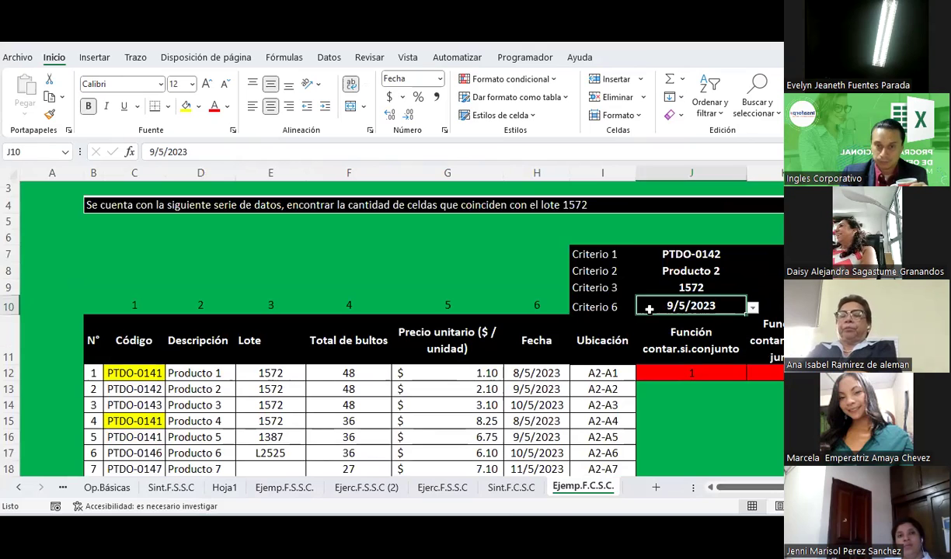
{"action": "scroll", "coordinate": [649, 308], "scroll_direction": "down", "scroll_amount": 1}
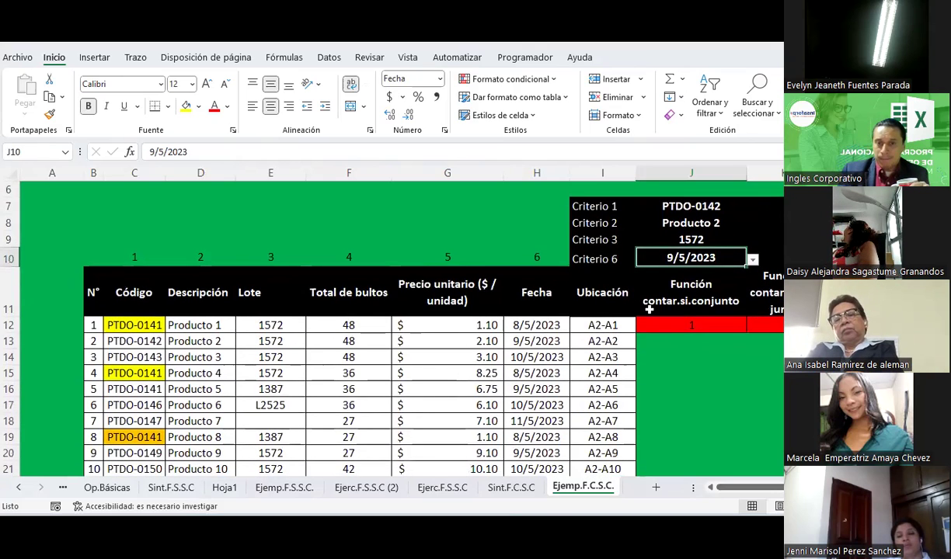
{"action": "left_click_drag", "start_coordinate": [683, 207], "coordinate": [683, 222]}
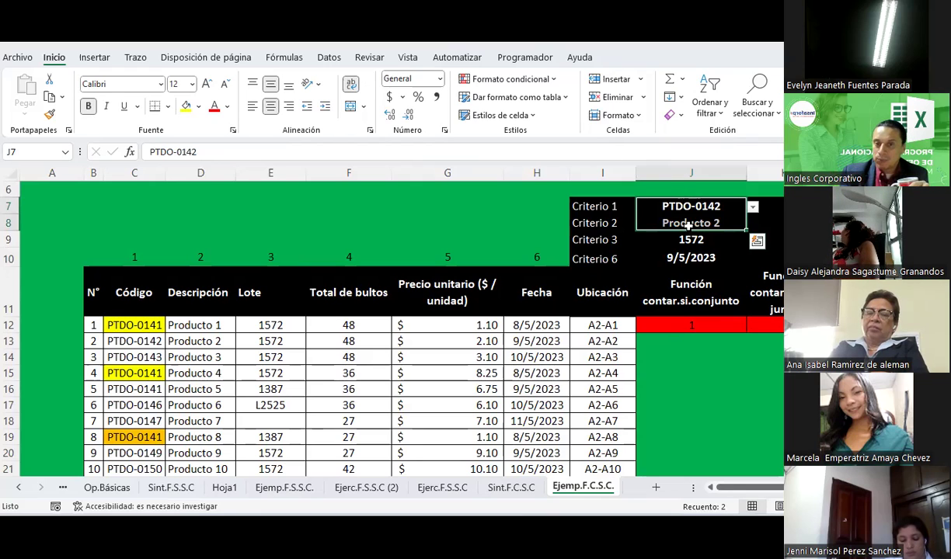
{"action": "left_click", "coordinate": [659, 220]}
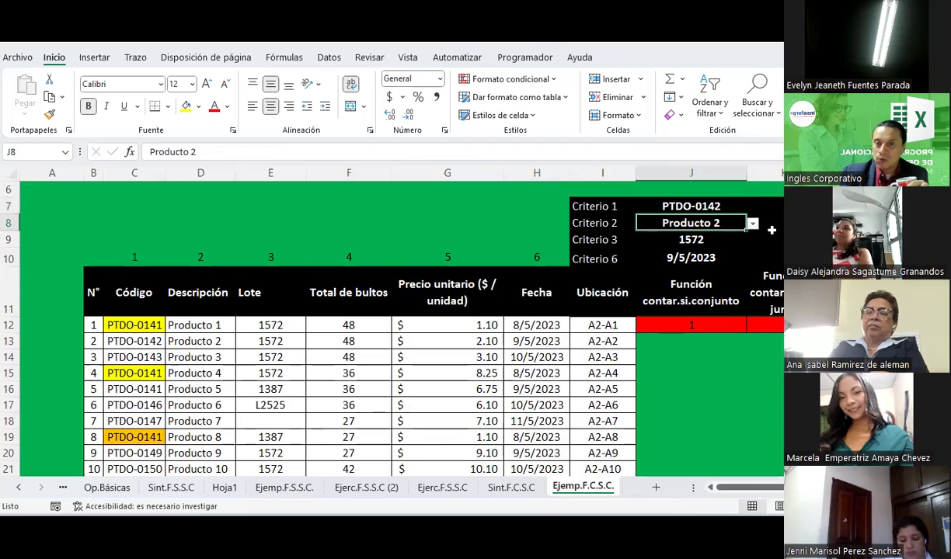
{"action": "left_click", "coordinate": [753, 224]}
{"action": "left_click", "coordinate": [654, 287]}
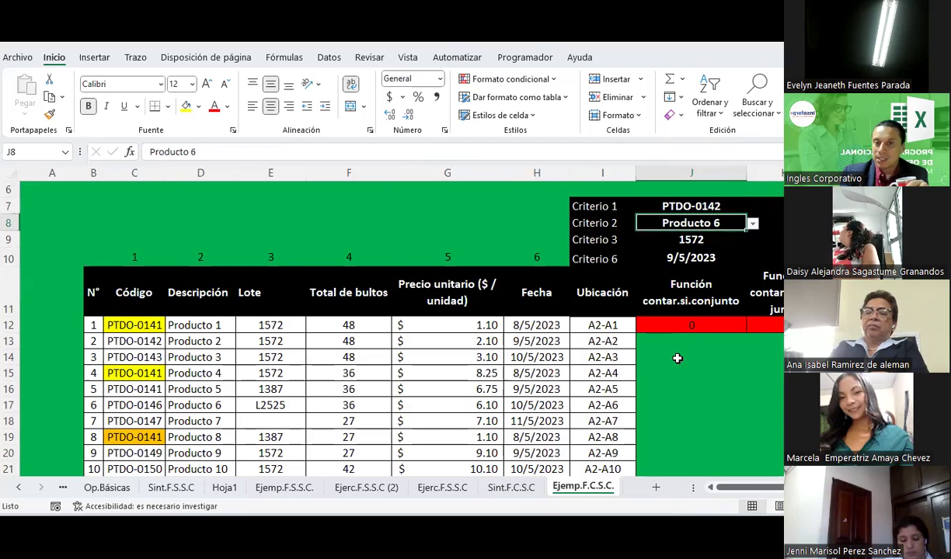
{"action": "left_click", "coordinate": [752, 224]}
{"action": "left_click", "coordinate": [682, 249]}
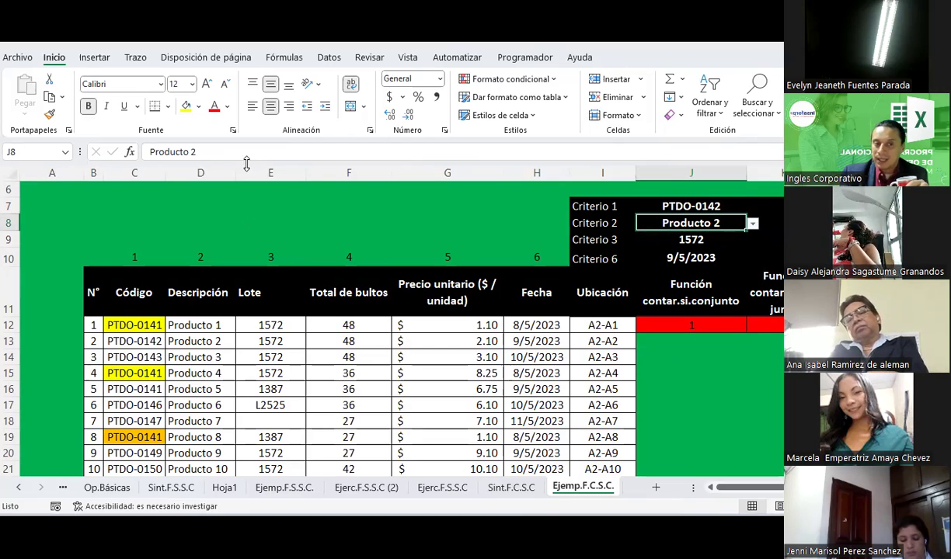
{"action": "left_click_drag", "start_coordinate": [687, 206], "coordinate": [688, 223]}
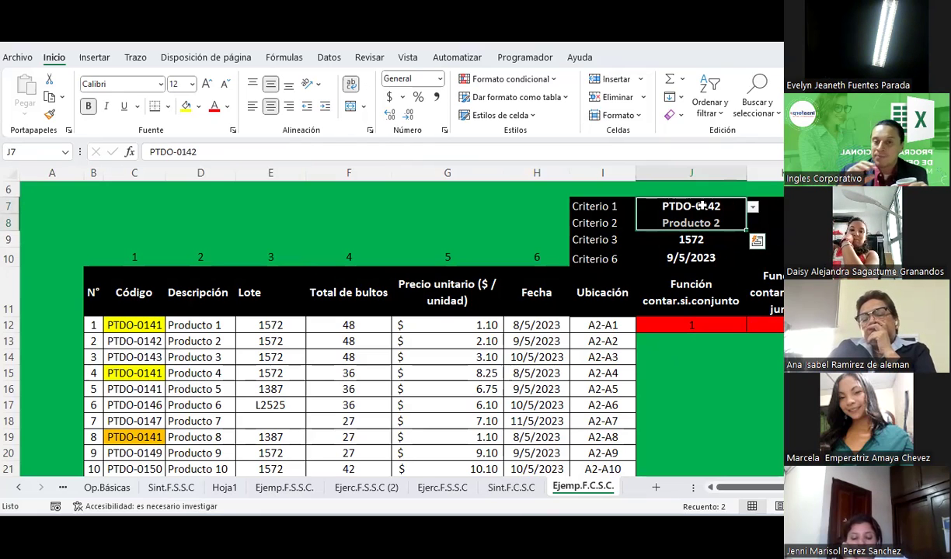
{"action": "left_click", "coordinate": [702, 206]}
{"action": "left_click", "coordinate": [673, 222]}
{"action": "left_click", "coordinate": [668, 206]}
{"action": "left_click", "coordinate": [665, 222]}
{"action": "left_click", "coordinate": [674, 202]}
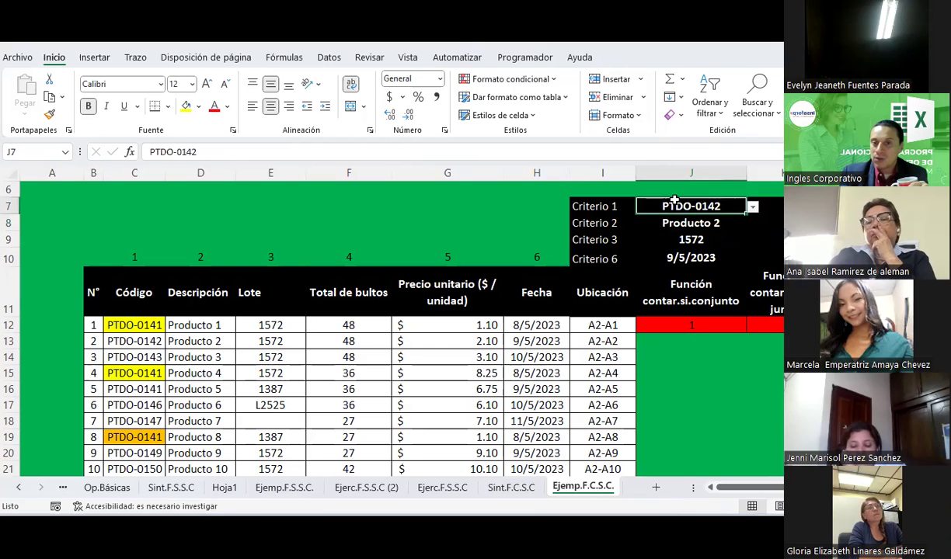
{"action": "left_click", "coordinate": [669, 222]}
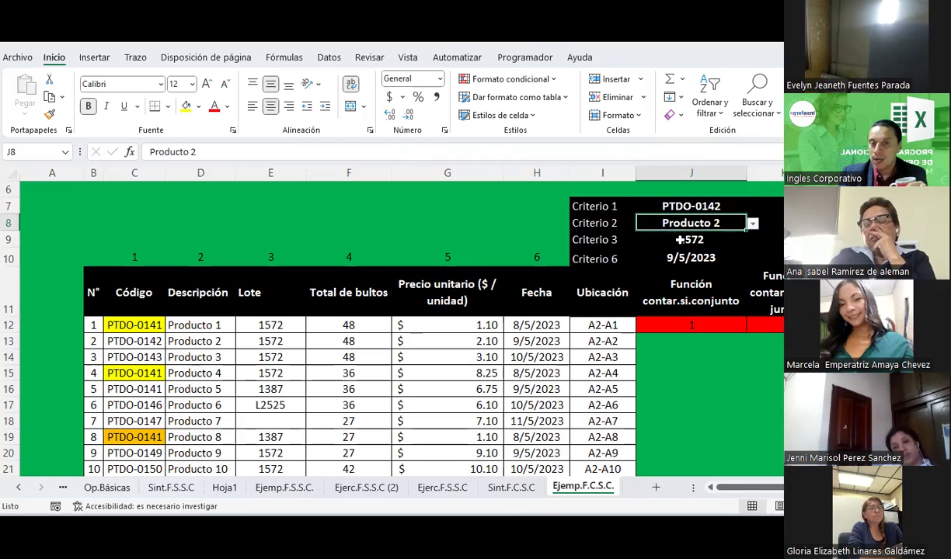
{"action": "left_click", "coordinate": [674, 239]}
{"action": "left_click", "coordinate": [681, 260]}
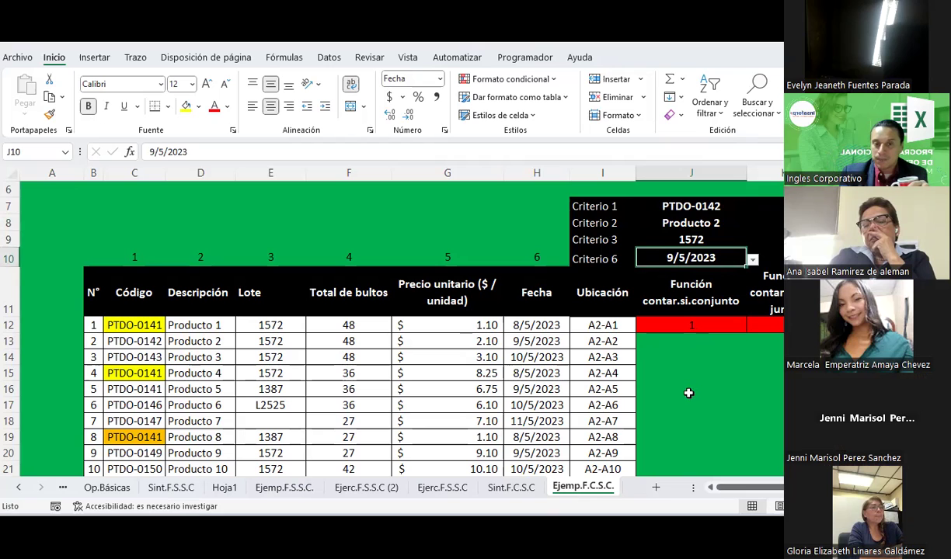
{"action": "left_click_drag", "start_coordinate": [738, 487], "coordinate": [743, 487]}
{"action": "left_click", "coordinate": [673, 332]}
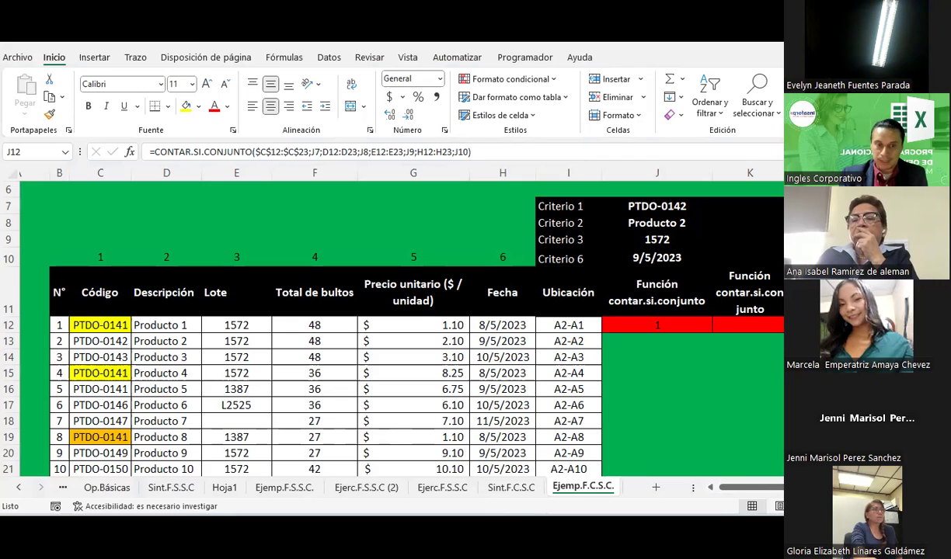
{"action": "key", "text": "alt+Tab"}
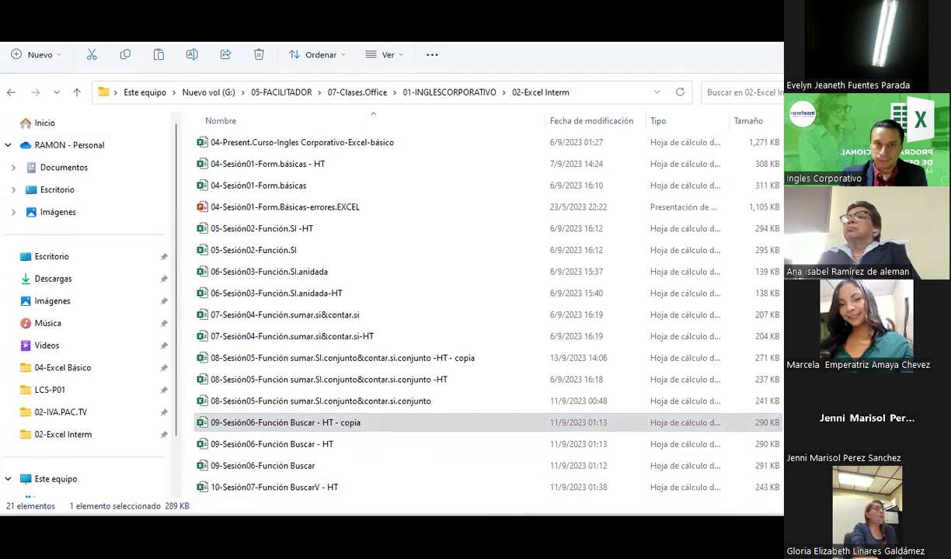
{"action": "key", "text": "alt+Tab"}
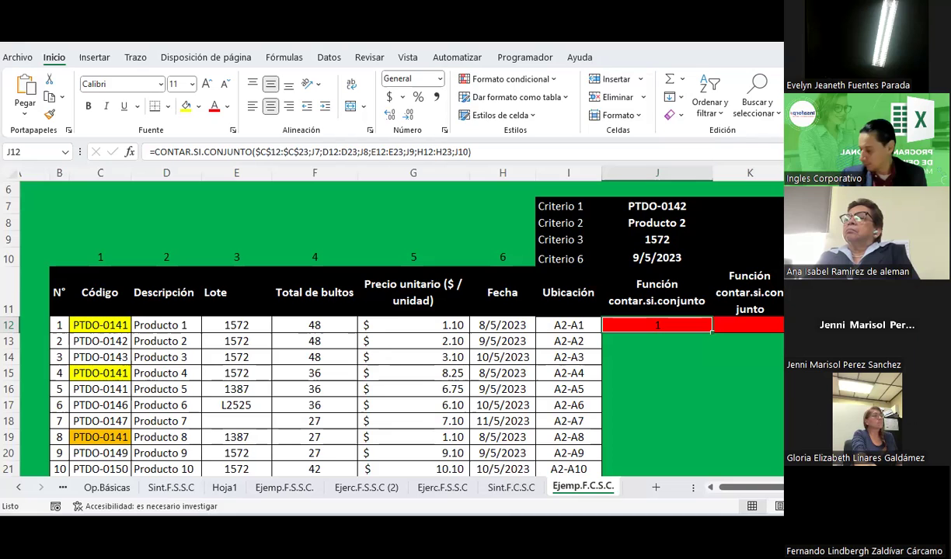
{"action": "left_click_drag", "start_coordinate": [723, 487], "coordinate": [768, 497]}
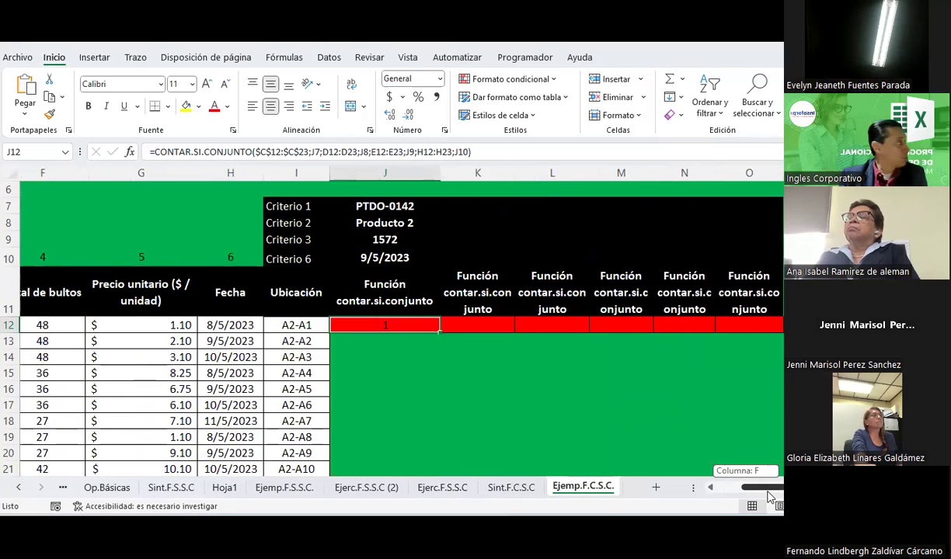
{"action": "left_click_drag", "start_coordinate": [769, 498], "coordinate": [746, 490]}
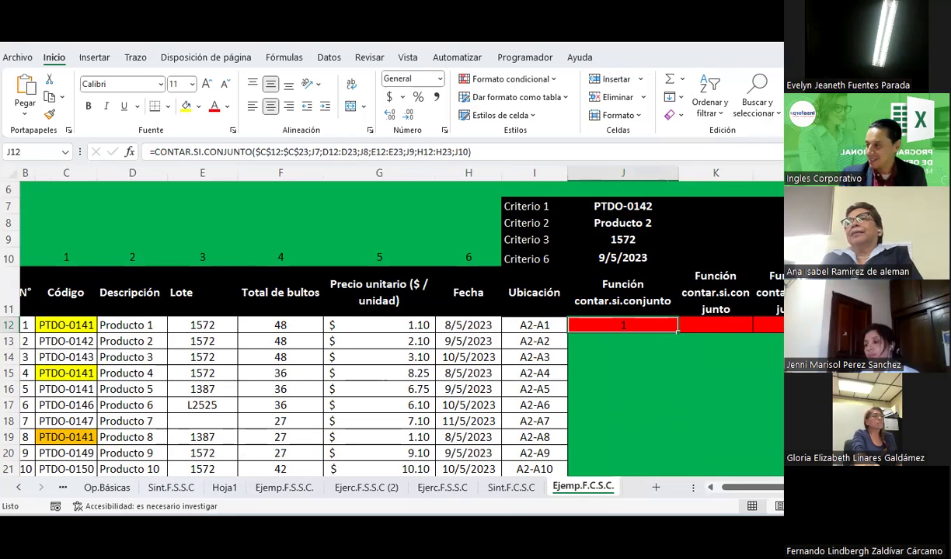
{"action": "left_click", "coordinate": [706, 384]}
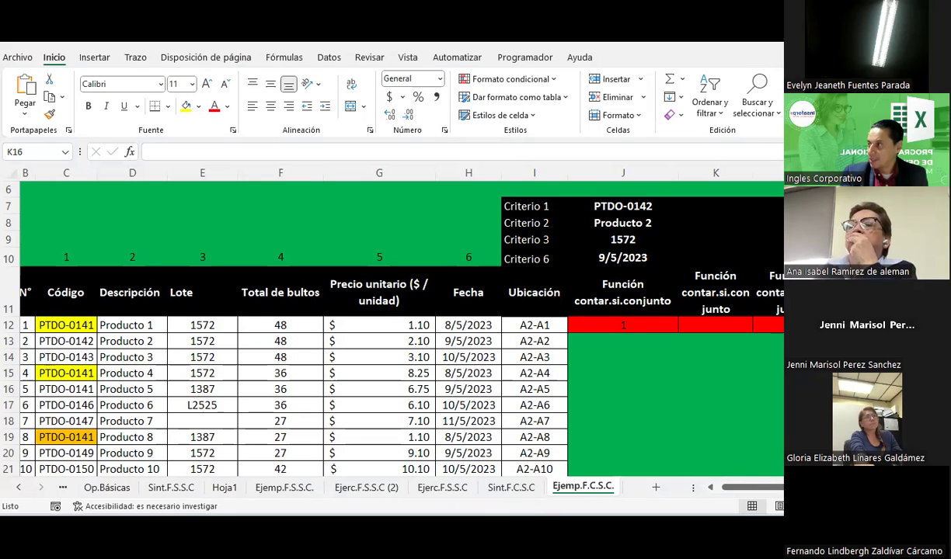
From the course folder, open the workbook 09-Sesión06-Función Buscar - HT - copia
{"action": "left_click", "coordinate": [703, 389]}
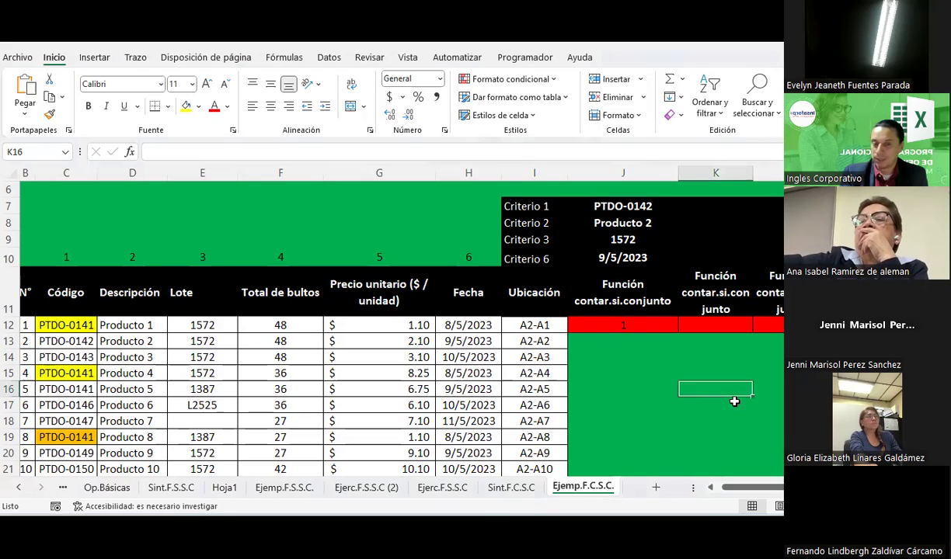
{"action": "left_click_drag", "start_coordinate": [750, 494], "coordinate": [728, 493]}
{"action": "left_click", "coordinate": [713, 403]}
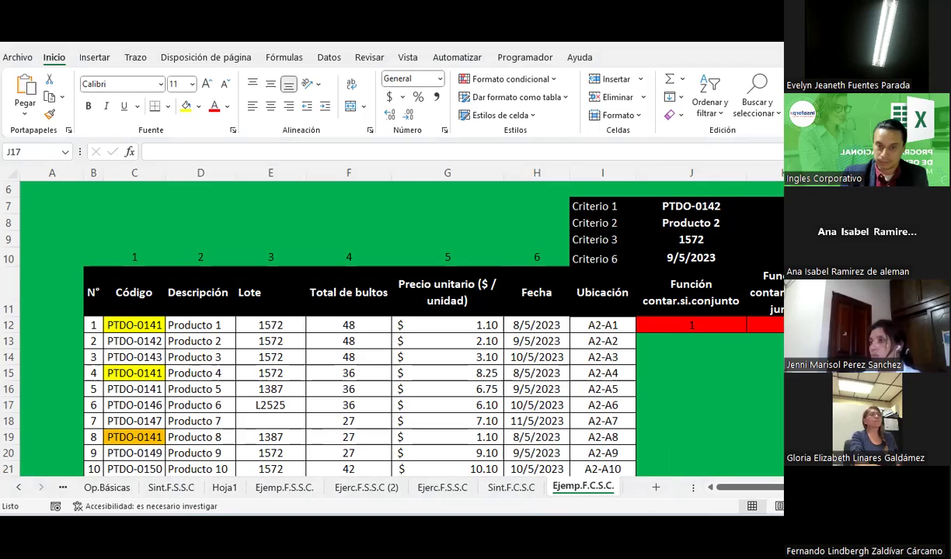
{"action": "left_click", "coordinate": [639, 410]}
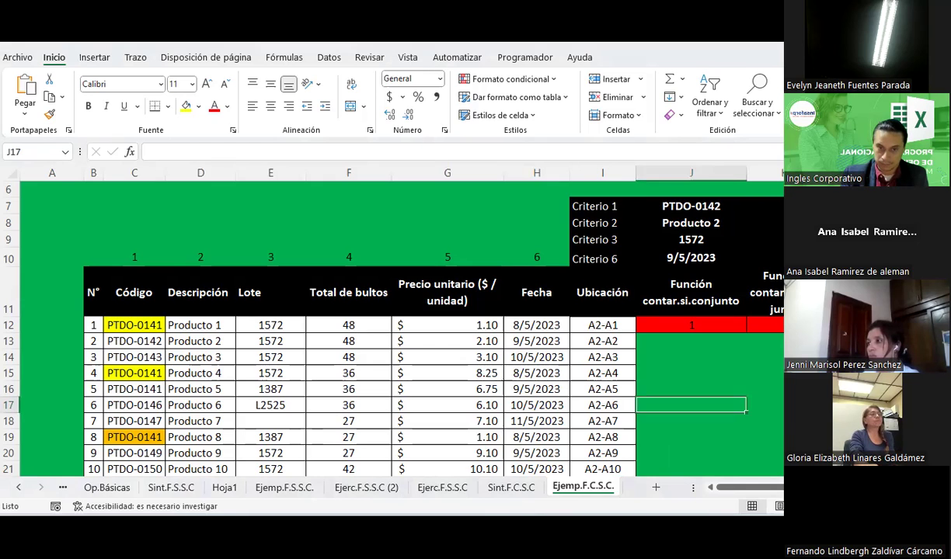
{"action": "key", "text": "alt+Tab"}
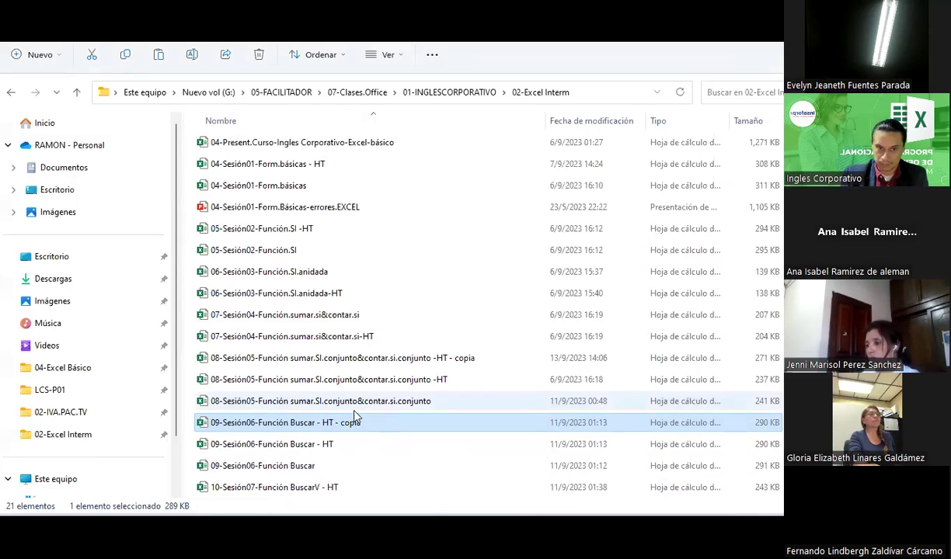
{"action": "double_click", "coordinate": [351, 422]}
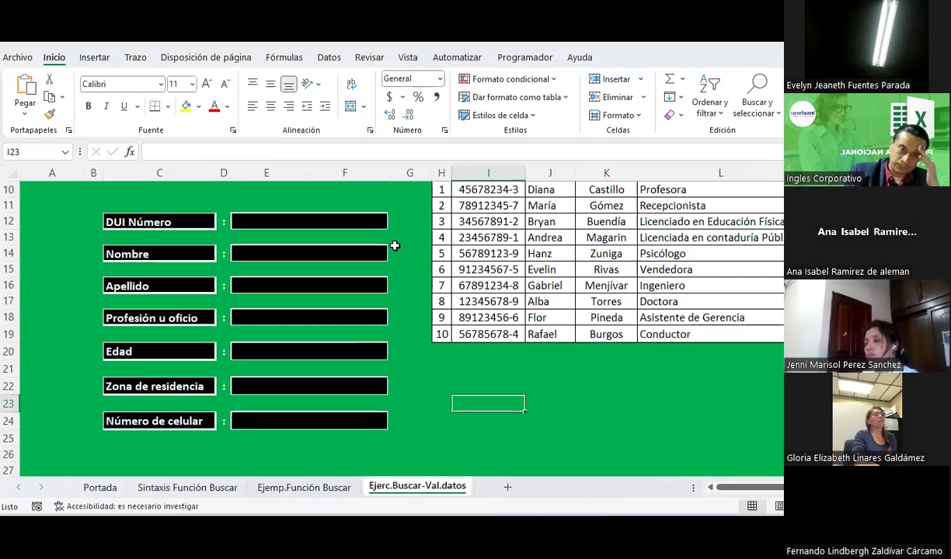
Browse the Portada and Sintaxis Función Buscar sheets
{"action": "left_click", "coordinate": [100, 488]}
{"action": "left_click", "coordinate": [155, 487]}
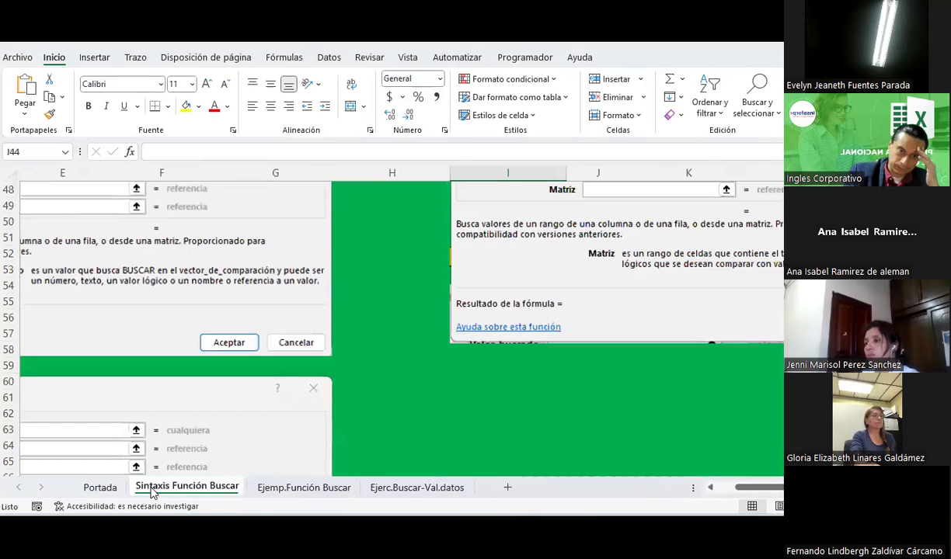
{"action": "scroll", "coordinate": [696, 463], "scroll_direction": "up", "scroll_amount": 1}
{"action": "scroll", "coordinate": [696, 463], "scroll_direction": "left", "scroll_amount": 4}
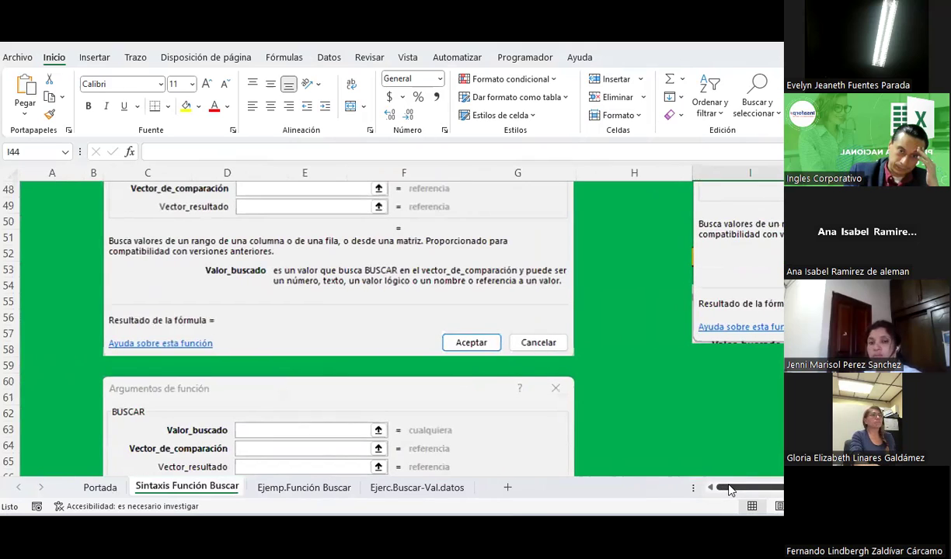
{"action": "scroll", "coordinate": [616, 315], "scroll_direction": "up", "scroll_amount": 1}
{"action": "scroll", "coordinate": [616, 314], "scroll_direction": "up", "scroll_amount": 1}
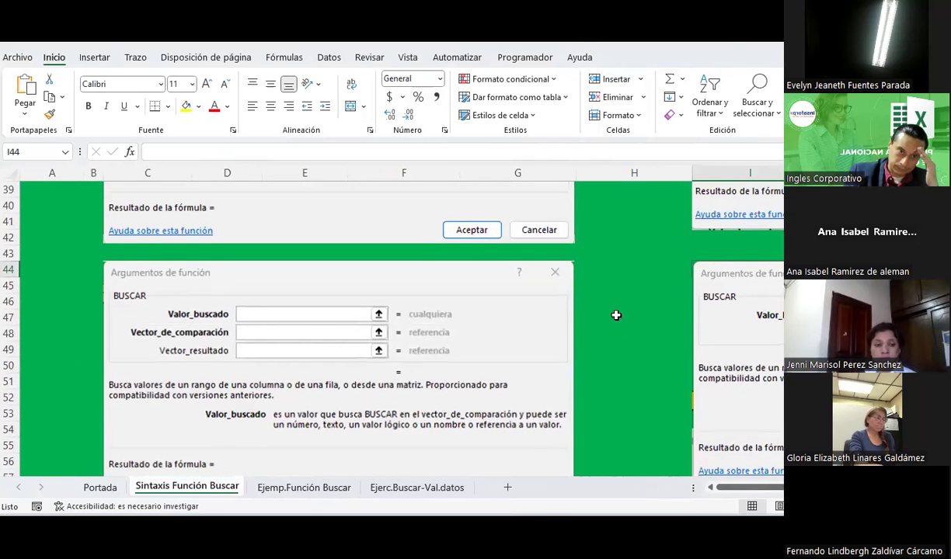
{"action": "scroll", "coordinate": [616, 315], "scroll_direction": "down", "scroll_amount": 5}
{"action": "scroll", "coordinate": [616, 314], "scroll_direction": "down", "scroll_amount": 1}
{"action": "scroll", "coordinate": [616, 315], "scroll_direction": "down", "scroll_amount": 2}
{"action": "scroll", "coordinate": [616, 315], "scroll_direction": "down", "scroll_amount": 3}
{"action": "scroll", "coordinate": [616, 315], "scroll_direction": "up", "scroll_amount": 9}
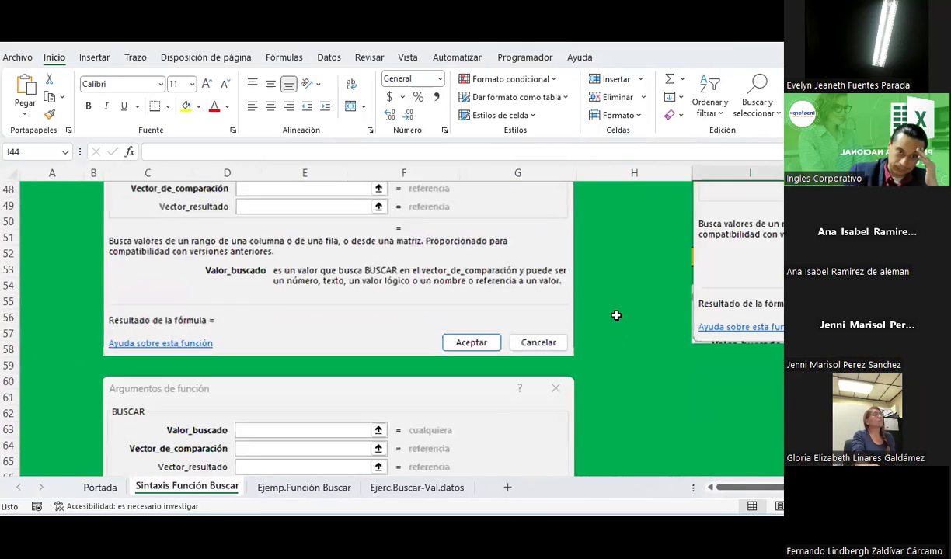
{"action": "scroll", "coordinate": [616, 314], "scroll_direction": "up", "scroll_amount": 1}
{"action": "mouse_move", "coordinate": [773, 490]}
{"action": "left_mouse_down"}
{"action": "mouse_move", "coordinate": [802, 491]}
{"action": "mouse_move", "coordinate": [769, 491]}
{"action": "left_mouse_up"}
Go to the Ejemp.Función Buscar sheet and scroll down to the Buscar Matricial table
{"action": "left_click", "coordinate": [268, 488]}
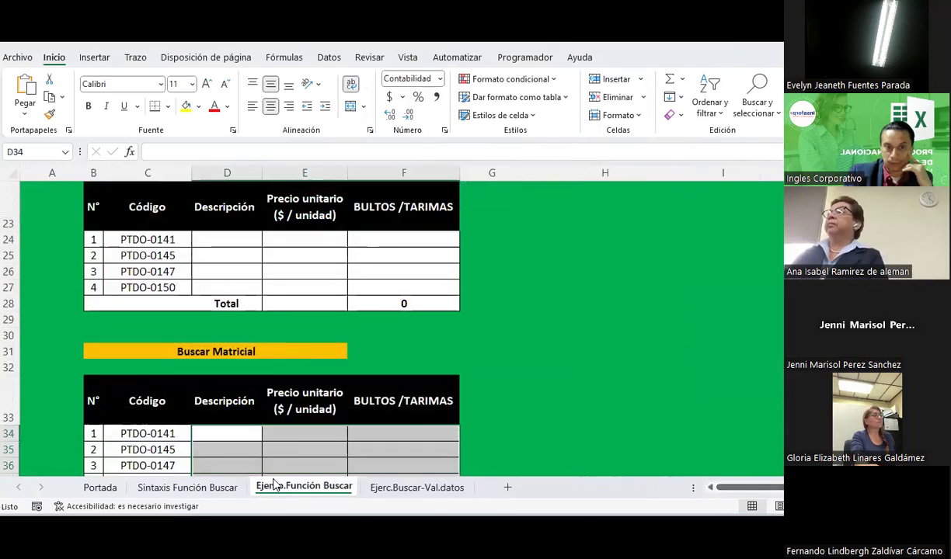
{"action": "scroll", "coordinate": [332, 400], "scroll_direction": "up", "scroll_amount": 3}
{"action": "scroll", "coordinate": [332, 401], "scroll_direction": "down", "scroll_amount": 2}
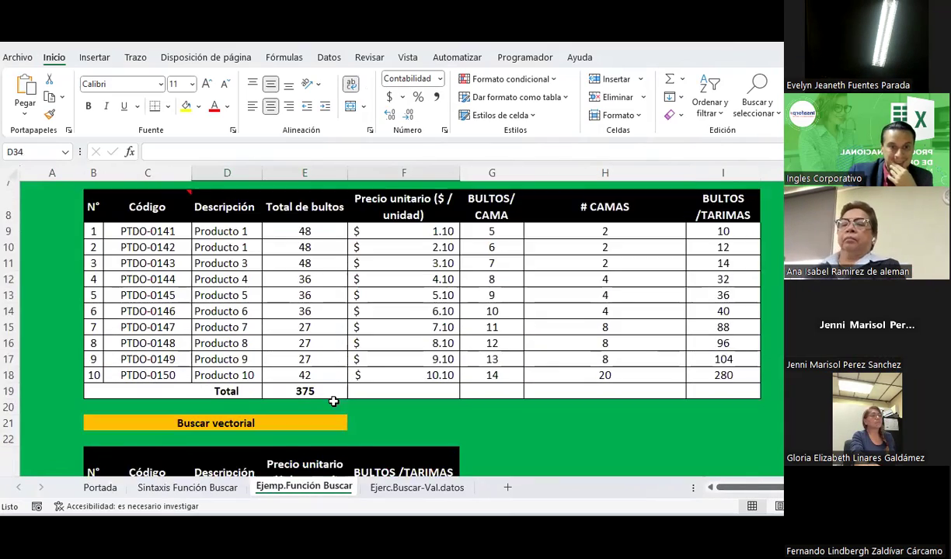
{"action": "scroll", "coordinate": [332, 401], "scroll_direction": "down", "scroll_amount": 2}
{"action": "scroll", "coordinate": [332, 401], "scroll_direction": "down", "scroll_amount": 1}
{"action": "scroll", "coordinate": [332, 400], "scroll_direction": "down", "scroll_amount": 1}
{"action": "scroll", "coordinate": [333, 401], "scroll_direction": "down", "scroll_amount": 1}
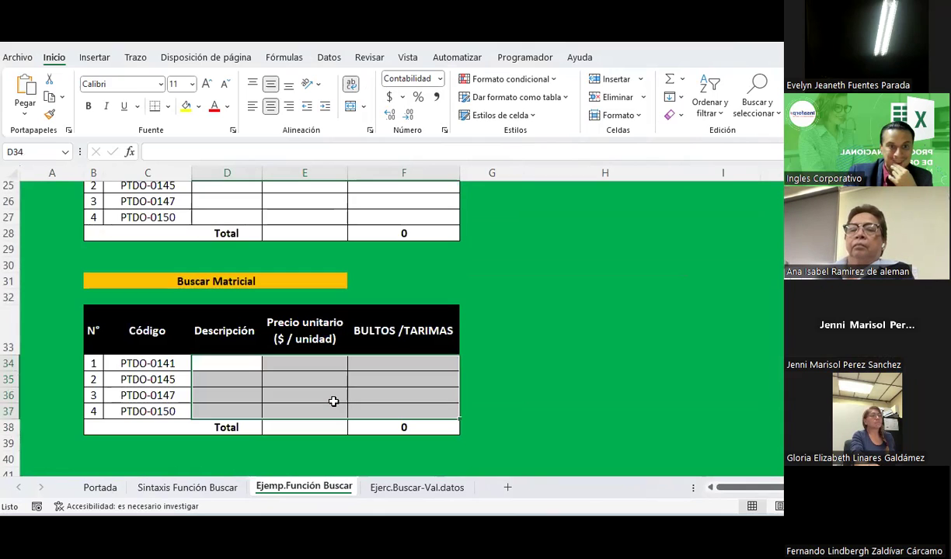
{"action": "scroll", "coordinate": [332, 401], "scroll_direction": "down", "scroll_amount": 2}
{"action": "left_click", "coordinate": [299, 268]}
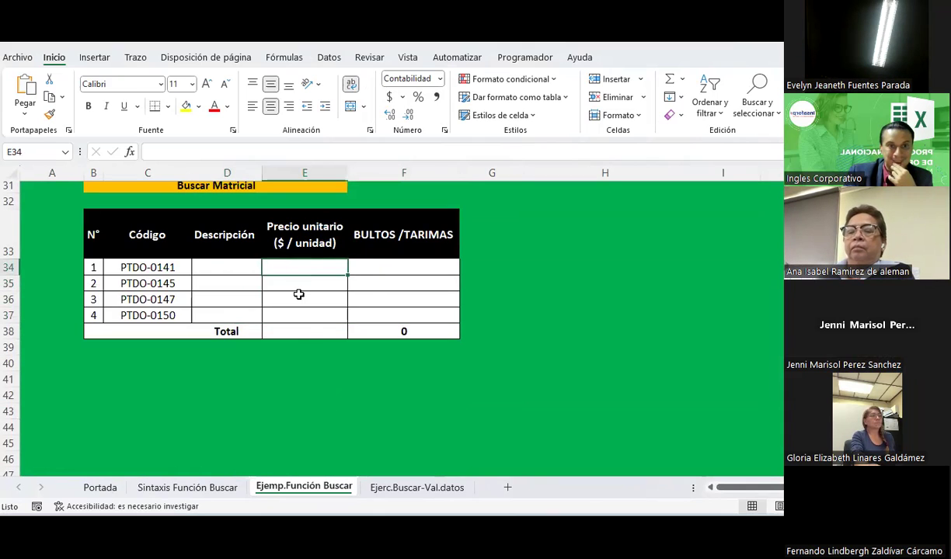
{"action": "left_click", "coordinate": [301, 299]}
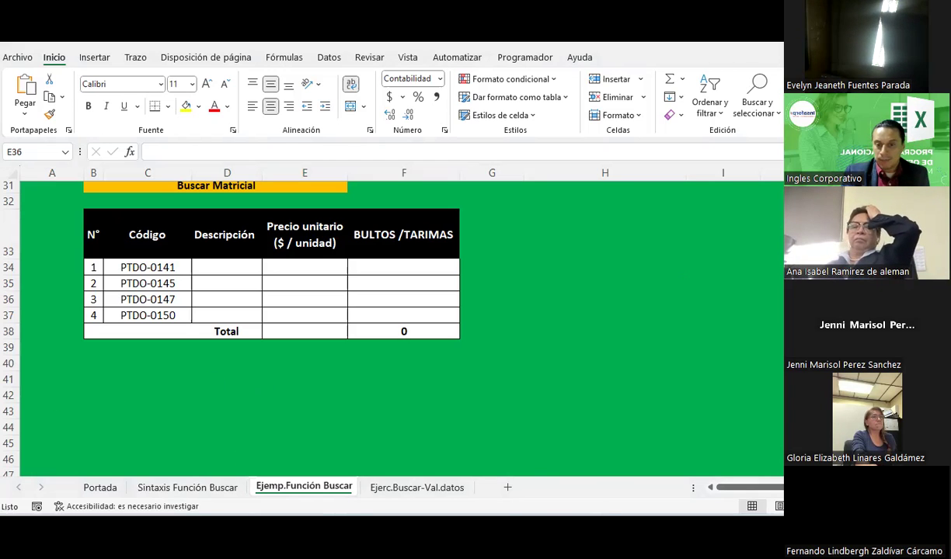
Switch back to the workbook that holds the Ejemp.F.C.S.C. sheet
{"action": "left_click", "coordinate": [709, 476]}
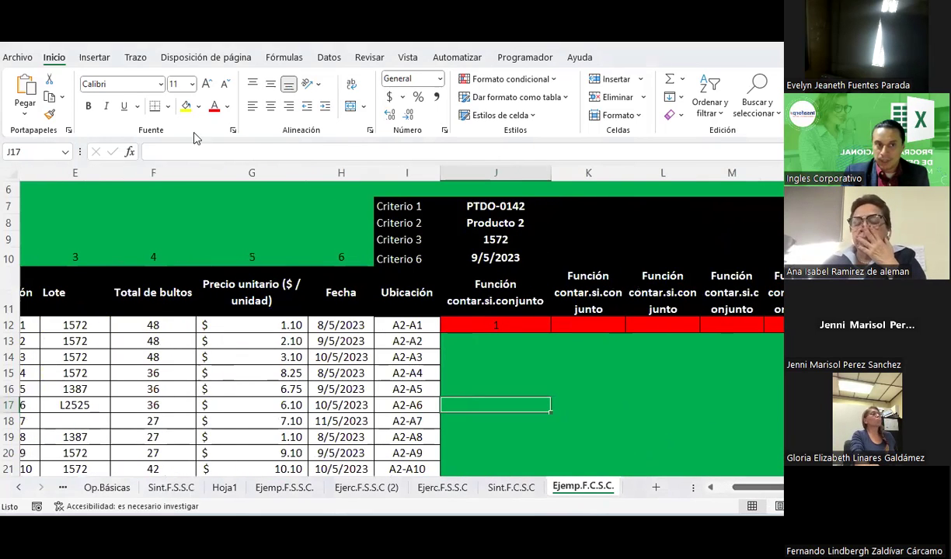
Ink annotations linking the Criterio 1 and 2 values, then scroll left to show columns A–J
{"action": "left_click", "coordinate": [94, 59]}
{"action": "left_click", "coordinate": [135, 59]}
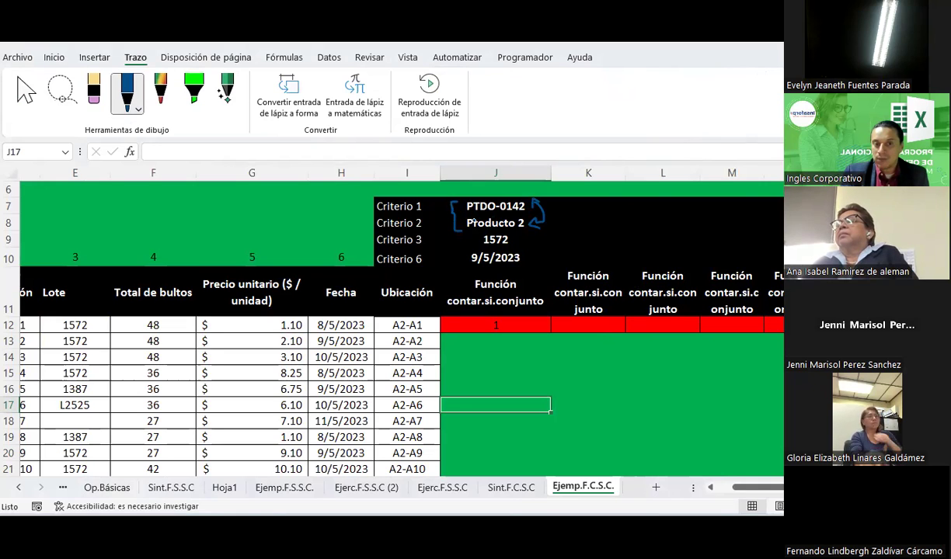
{"action": "scroll", "coordinate": [771, 472], "scroll_direction": "left", "scroll_amount": 4}
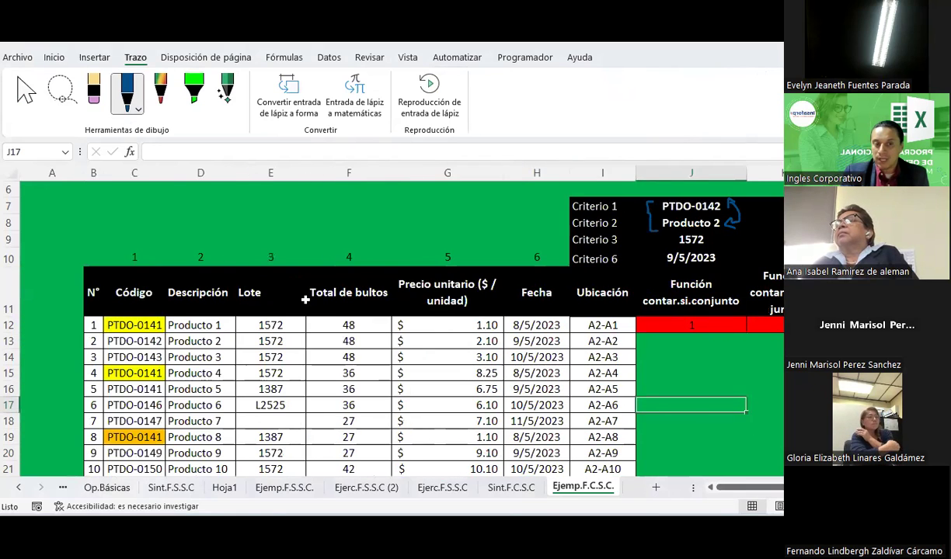
{"action": "key", "text": "Escape"}
Insert a new column E before Lote with the header Concatenar
{"action": "left_click", "coordinate": [272, 241]}
{"action": "left_click", "coordinate": [271, 172]}
{"action": "right_click", "coordinate": [270, 173]}
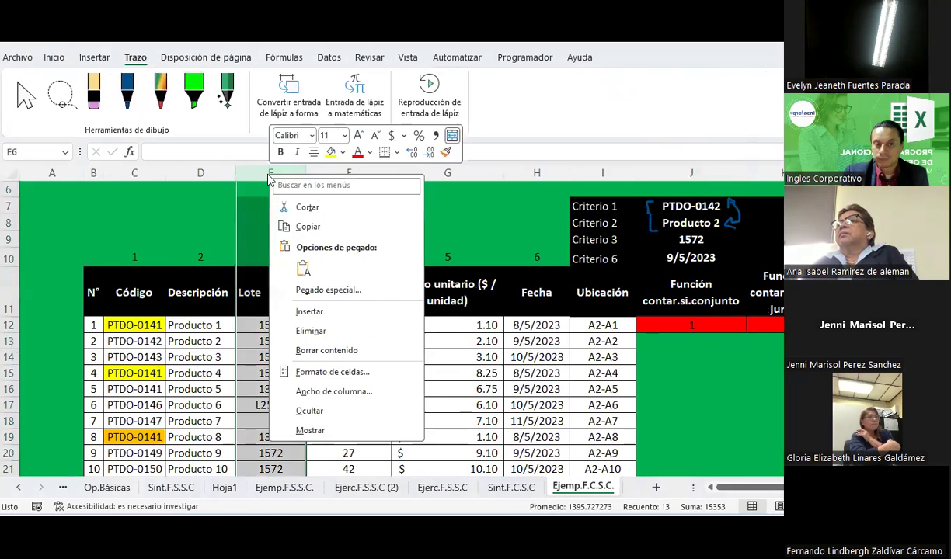
{"action": "left_click", "coordinate": [298, 309]}
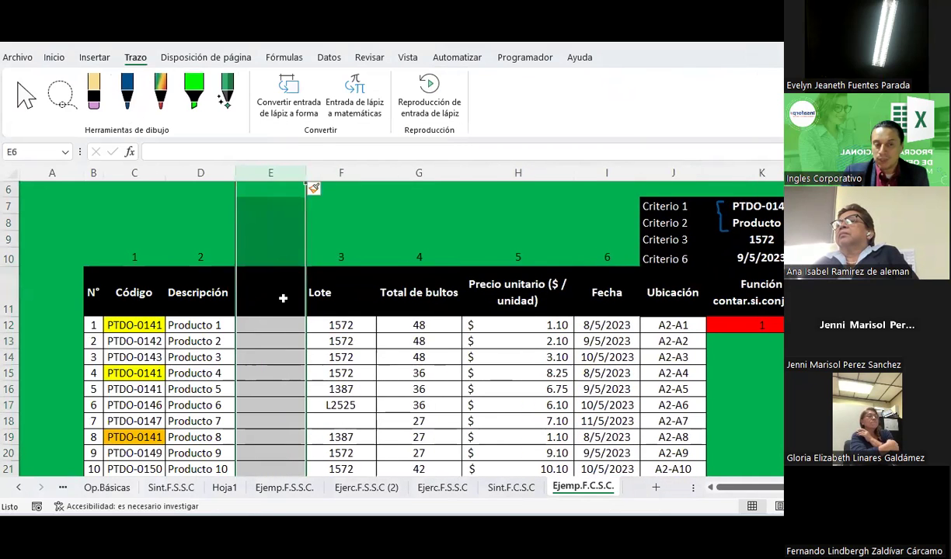
{"action": "left_click", "coordinate": [280, 307]}
{"action": "type", "text": "Concatenar"}
{"action": "key", "text": "Return"}
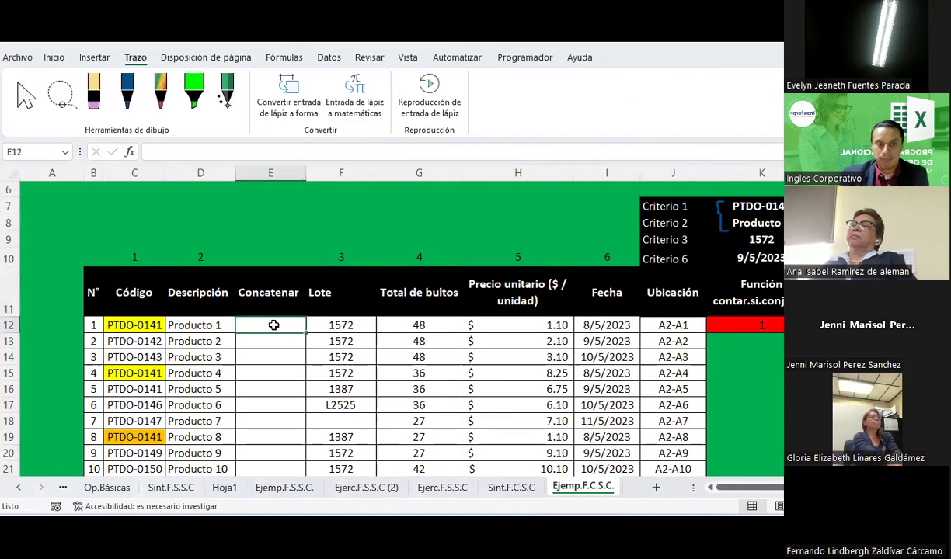
Fill E12:E23 with =C12&"-"&D12, autofit column E, and ink arrows from Código to Descripción
{"action": "type", "text": "="}
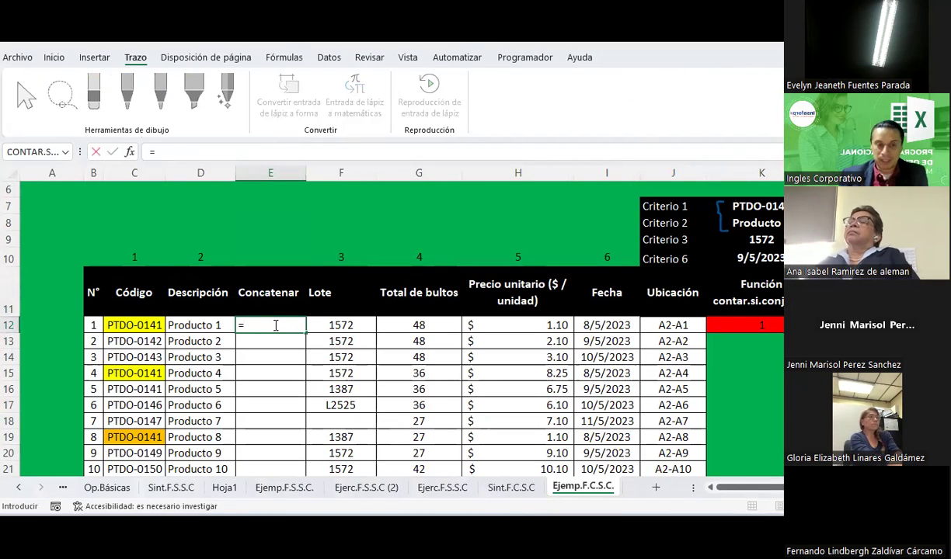
{"action": "key", "text": "Left"}
{"action": "key", "text": "Left"}
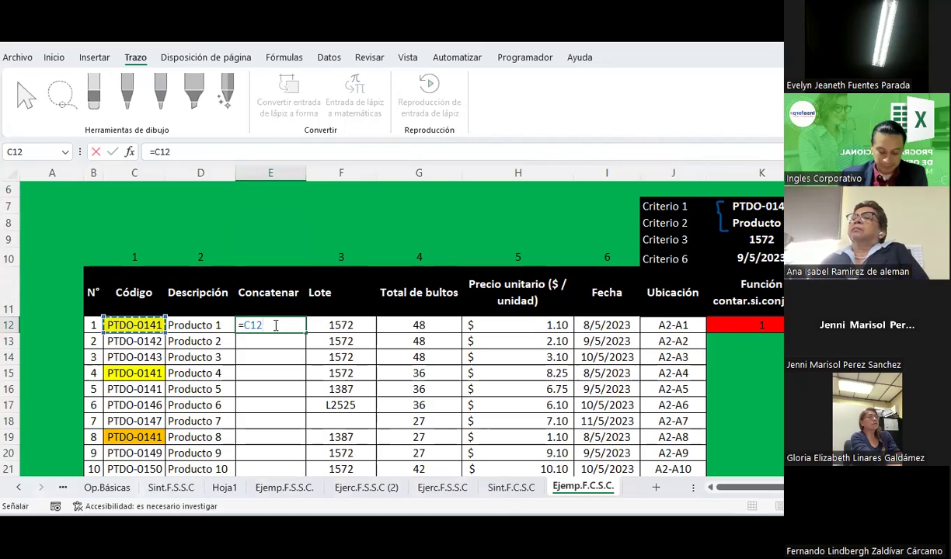
{"action": "type", "text": "&"}
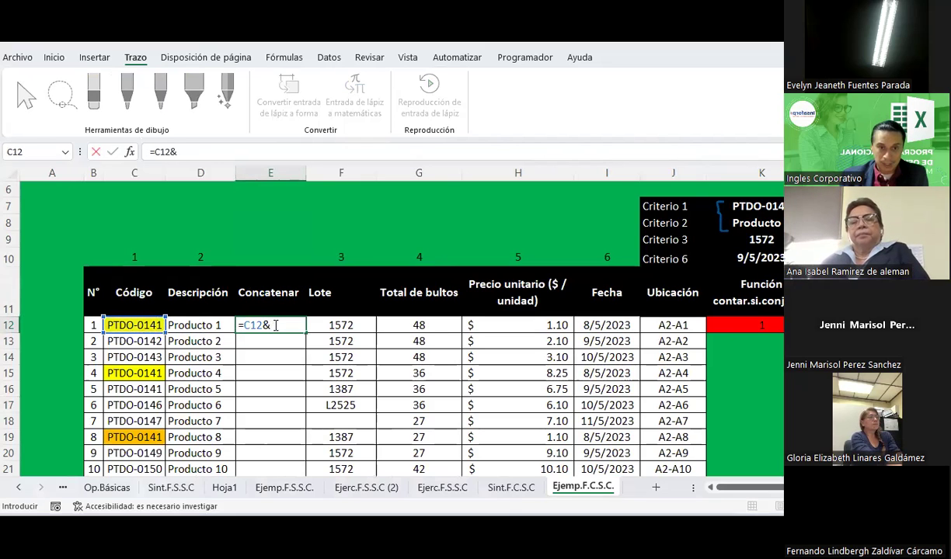
{"action": "type", "text": "\"-\""}
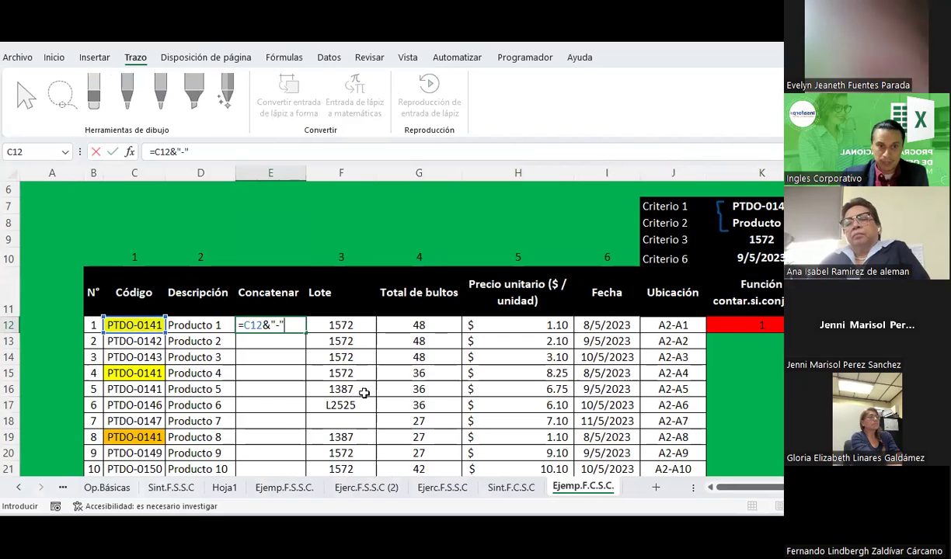
{"action": "type", "text": "&"}
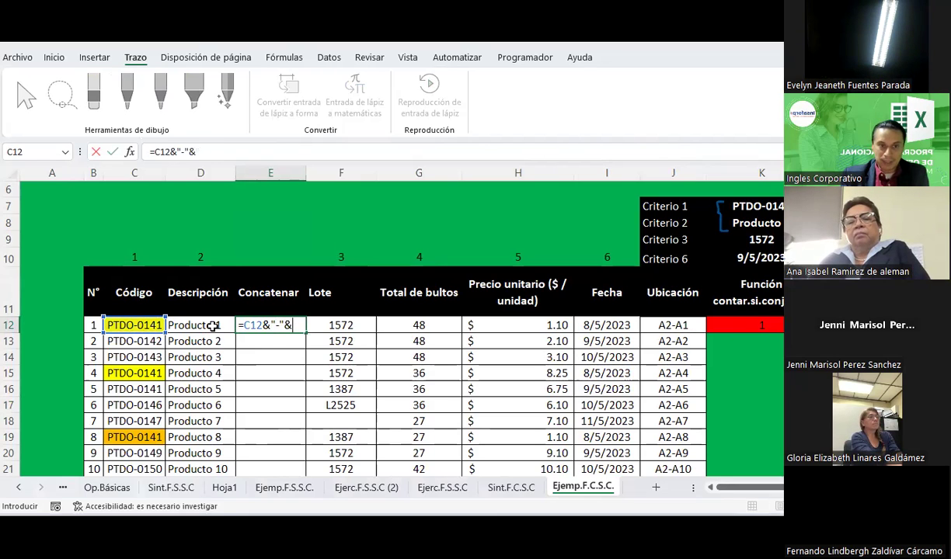
{"action": "left_click", "coordinate": [213, 326]}
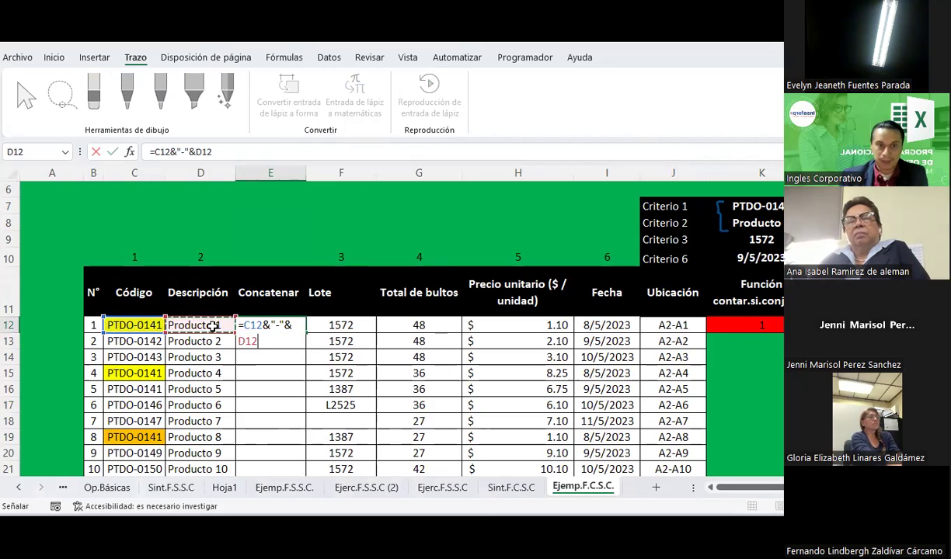
{"action": "key", "text": "Return"}
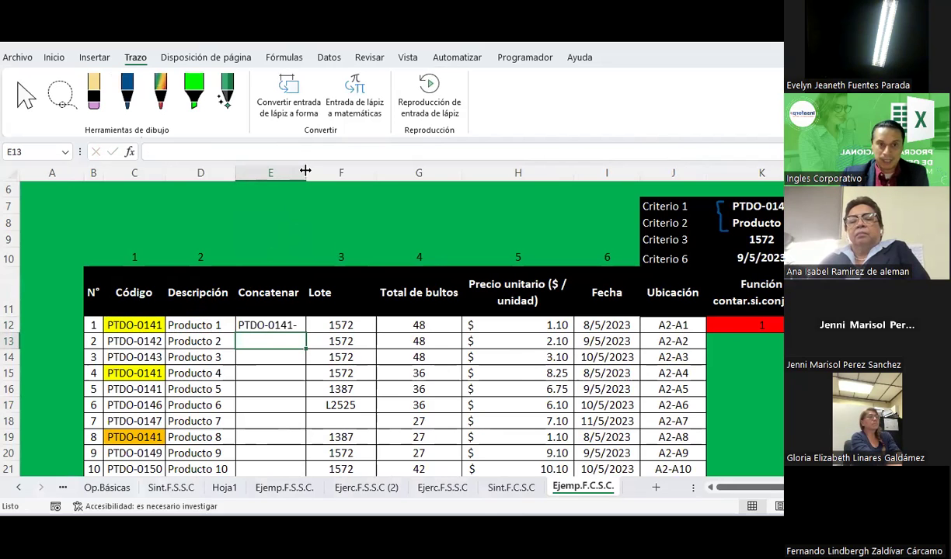
{"action": "double_click", "coordinate": [305, 171]}
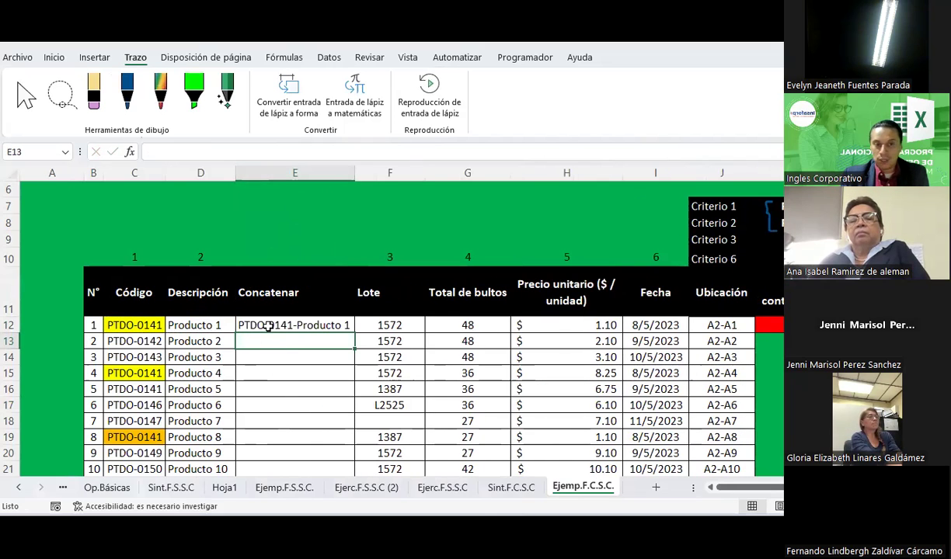
{"action": "left_click", "coordinate": [344, 325]}
{"action": "left_click_drag", "start_coordinate": [353, 332], "coordinate": [322, 451]}
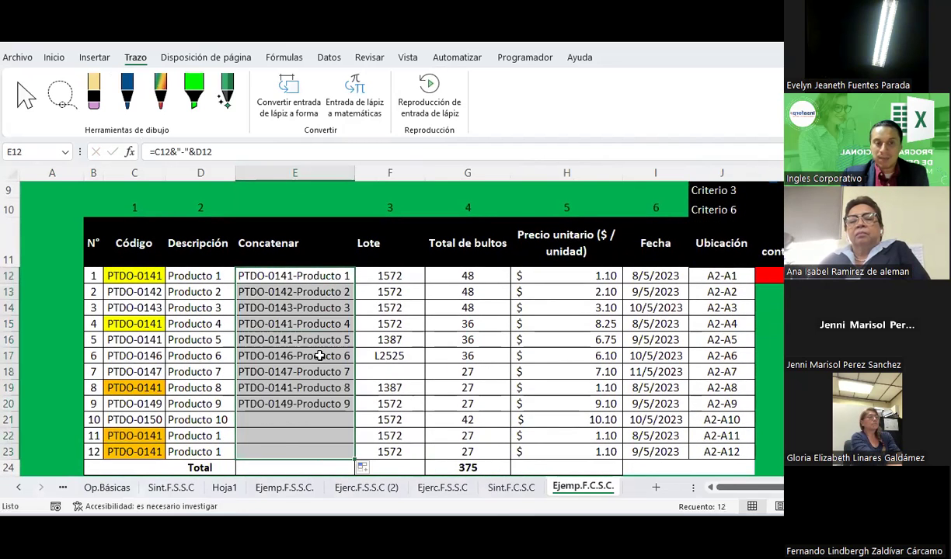
{"action": "left_click", "coordinate": [134, 89]}
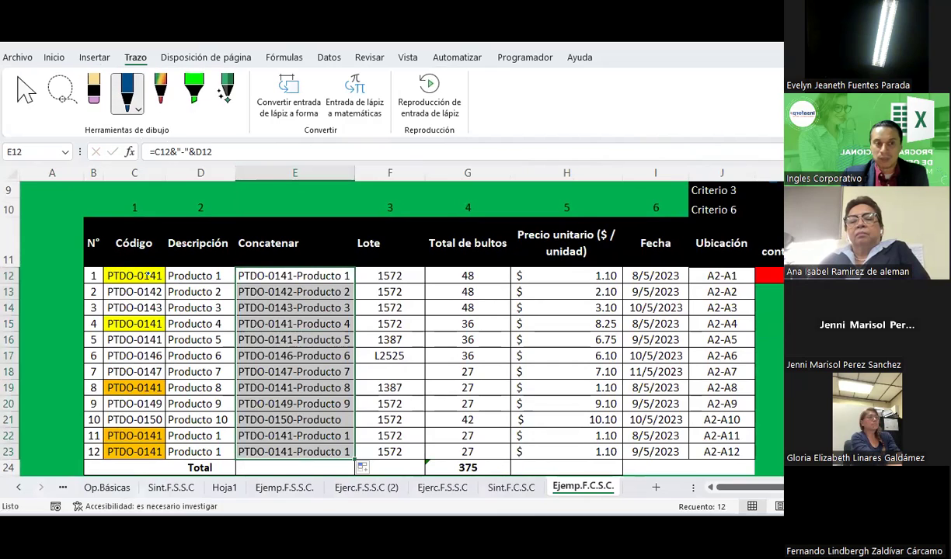
{"action": "mouse_move", "coordinate": [147, 273]}
{"action": "left_mouse_down"}
{"action": "mouse_move", "coordinate": [151, 343]}
{"action": "mouse_move", "coordinate": [172, 387]}
{"action": "mouse_move", "coordinate": [203, 417]}
{"action": "left_mouse_up"}
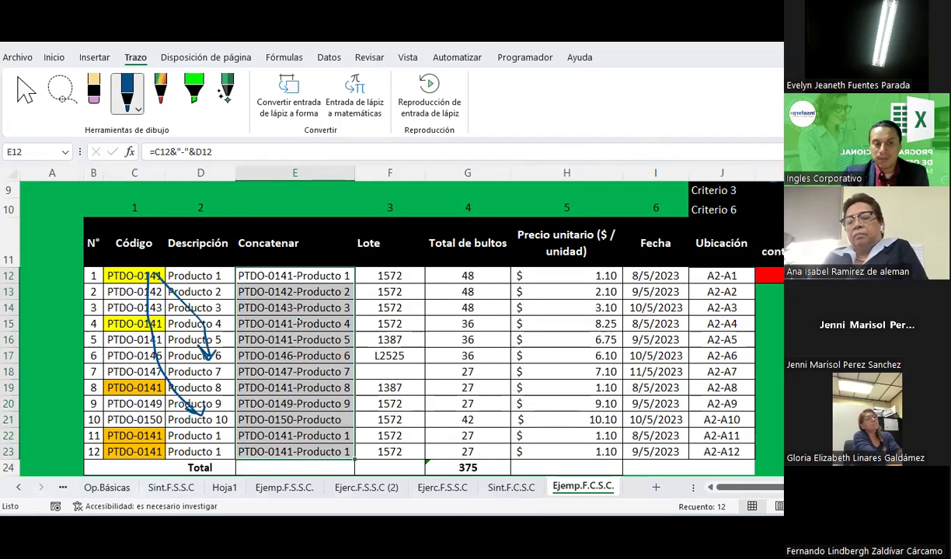
Widen column E so joined values like PTDO-0150-Producto 10 show in full
{"action": "key", "text": "Escape"}
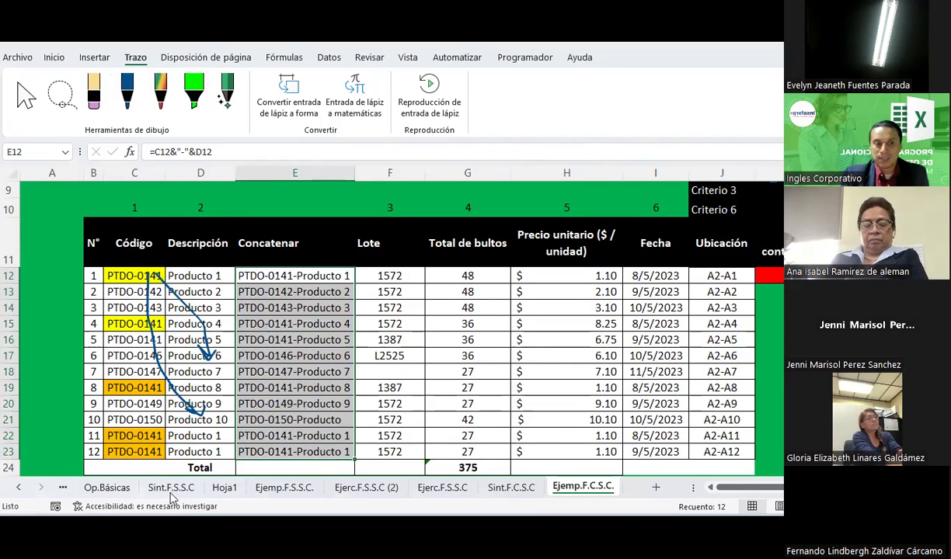
{"action": "left_click", "coordinate": [317, 420]}
{"action": "left_click_drag", "start_coordinate": [354, 173], "coordinate": [362, 172]}
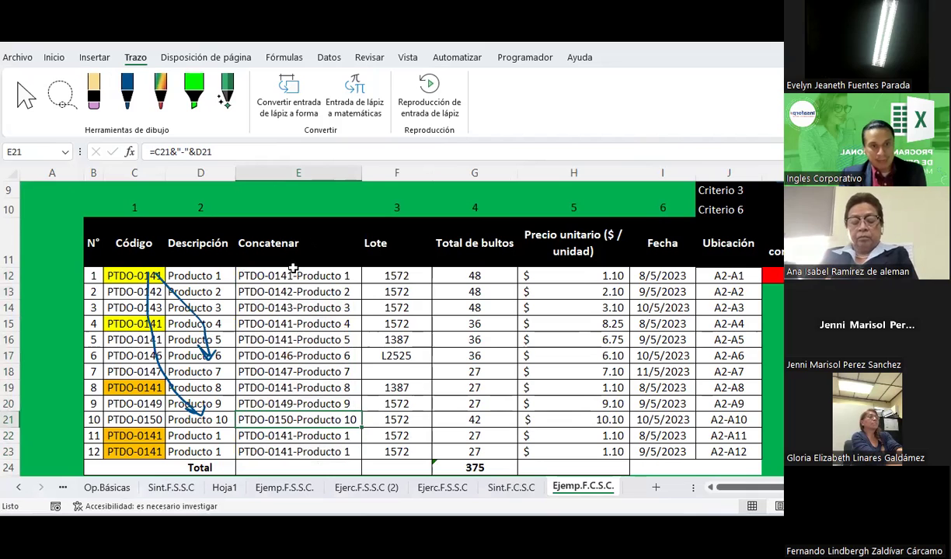
{"action": "left_click", "coordinate": [264, 273]}
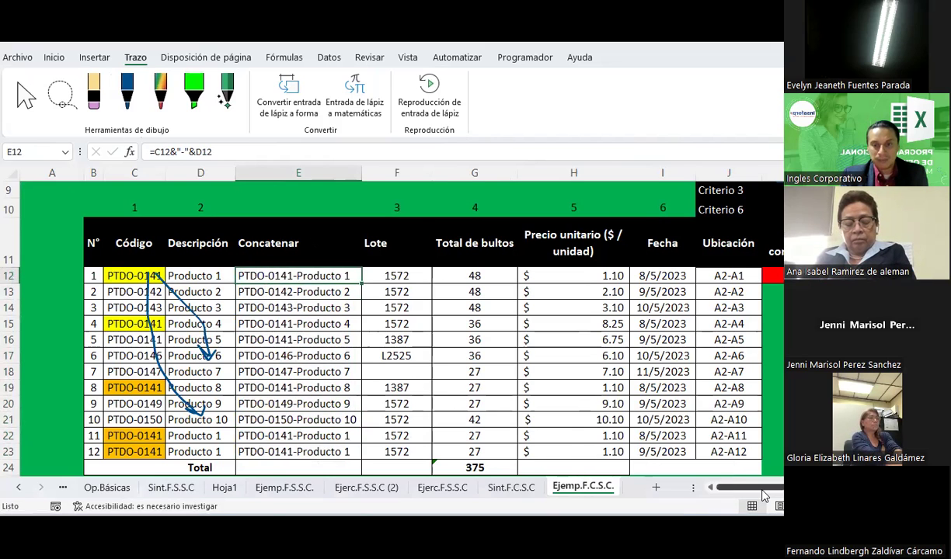
{"action": "scroll", "coordinate": [450, 312], "scroll_direction": "right", "scroll_amount": 5}
{"action": "scroll", "coordinate": [450, 313], "scroll_direction": "up", "scroll_amount": 2}
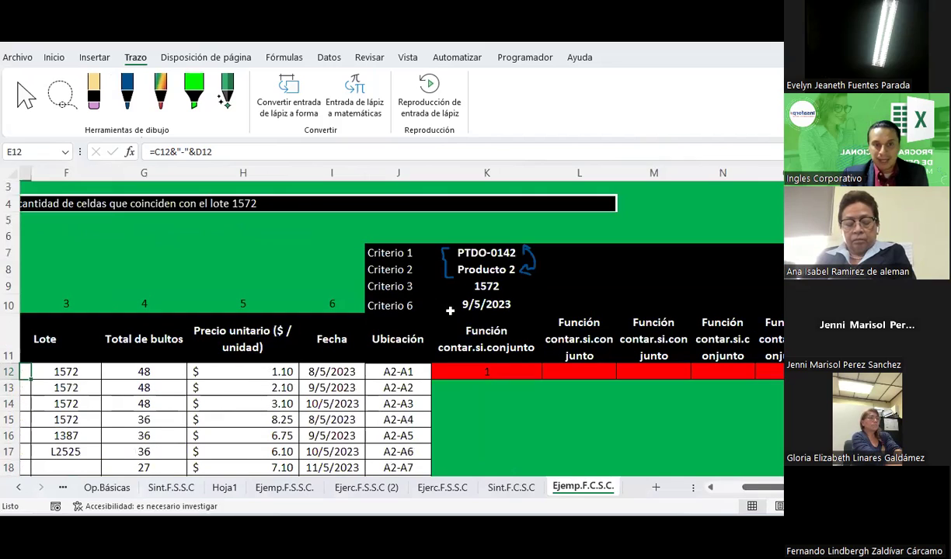
Give L8 a data-validation drop-down list drawn from the Concatenar values E12:E23
{"action": "left_click", "coordinate": [564, 271]}
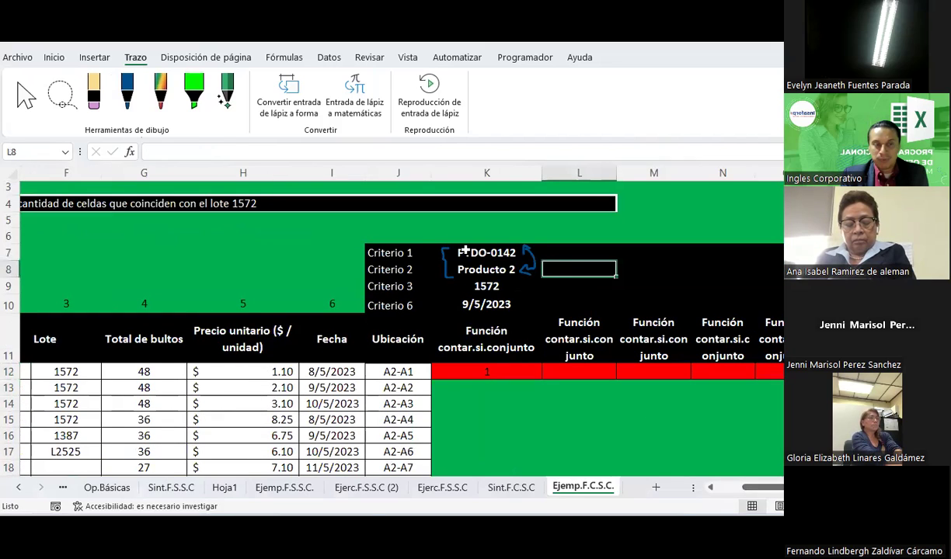
{"action": "left_click", "coordinate": [328, 56]}
{"action": "left_click", "coordinate": [656, 115]}
{"action": "left_click", "coordinate": [662, 133]}
{"action": "left_click", "coordinate": [286, 133]}
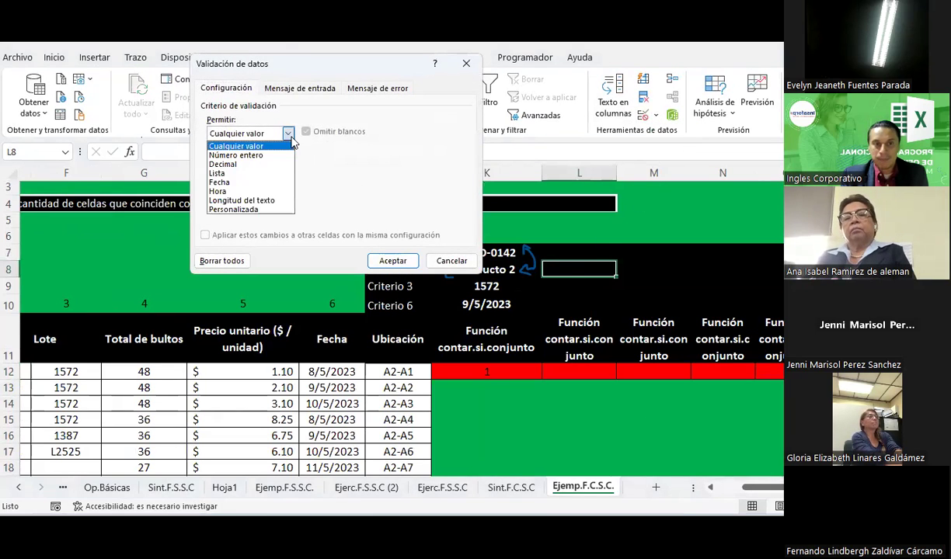
{"action": "left_click", "coordinate": [238, 180]}
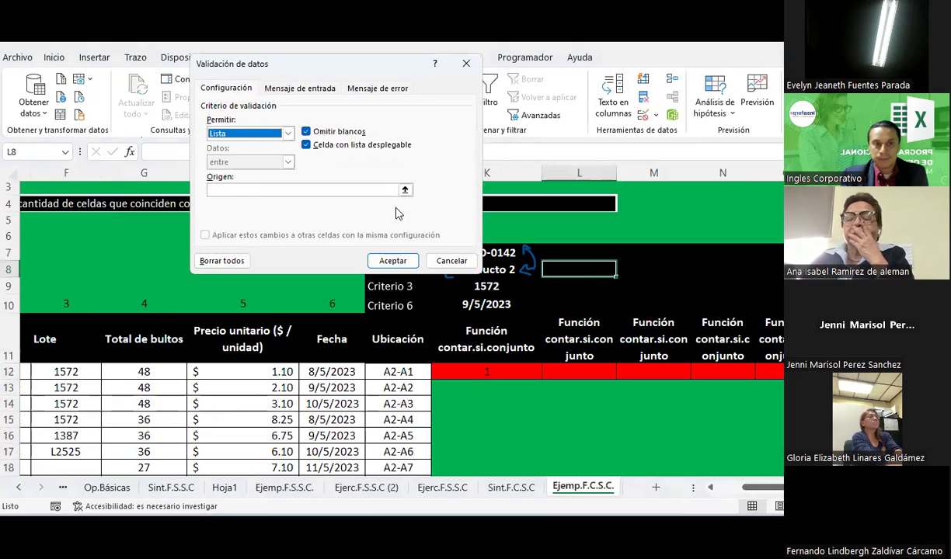
{"action": "left_click", "coordinate": [388, 186]}
{"action": "left_click_drag", "start_coordinate": [744, 487], "coordinate": [712, 492]}
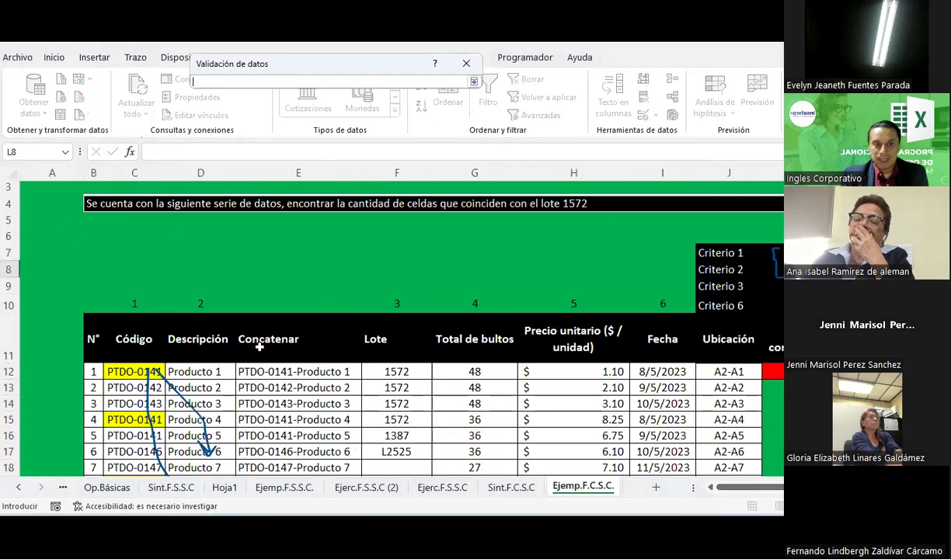
{"action": "scroll", "coordinate": [287, 291], "scroll_direction": "down", "scroll_amount": 2}
{"action": "left_click_drag", "start_coordinate": [246, 275], "coordinate": [269, 448]}
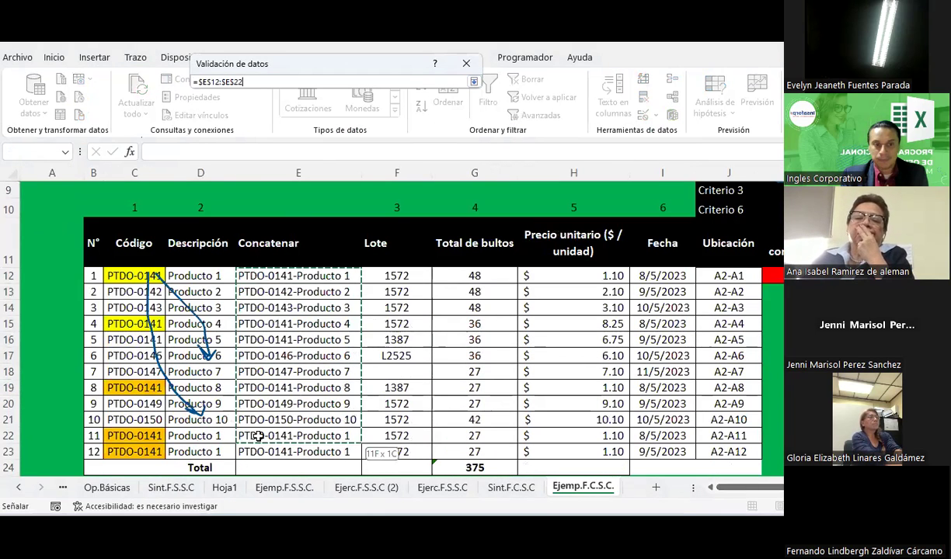
{"action": "key", "text": "Return"}
{"action": "key", "text": "Return"}
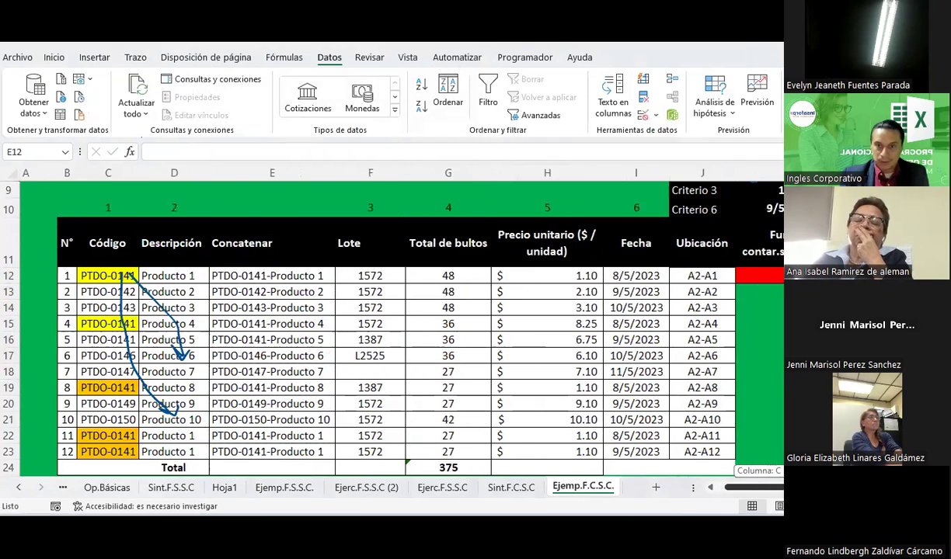
Give L9 a data-validation drop-down list of the lot values
{"action": "scroll", "coordinate": [572, 401], "scroll_direction": "right", "scroll_amount": 5}
{"action": "scroll", "coordinate": [426, 321], "scroll_direction": "up", "scroll_amount": 2}
{"action": "left_click", "coordinate": [407, 284]}
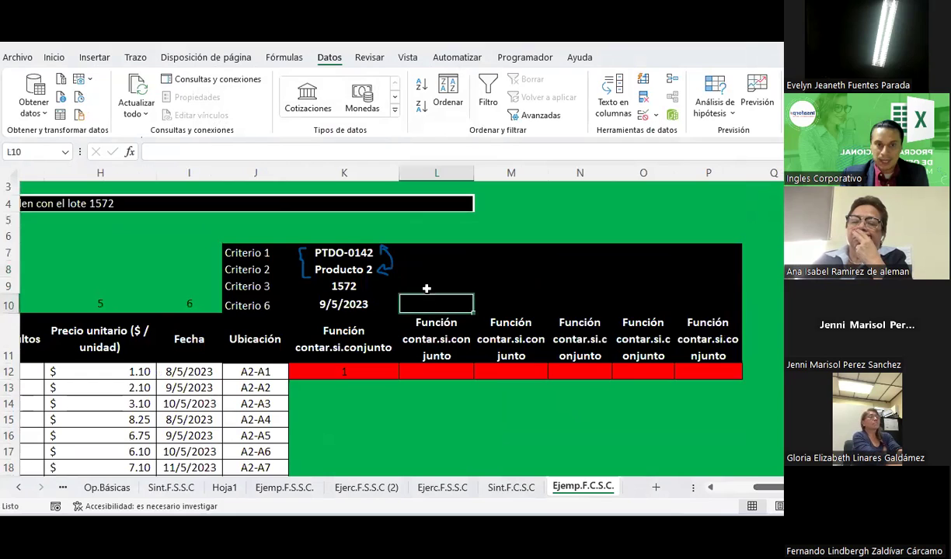
{"action": "left_click", "coordinate": [656, 115]}
{"action": "left_click", "coordinate": [687, 132]}
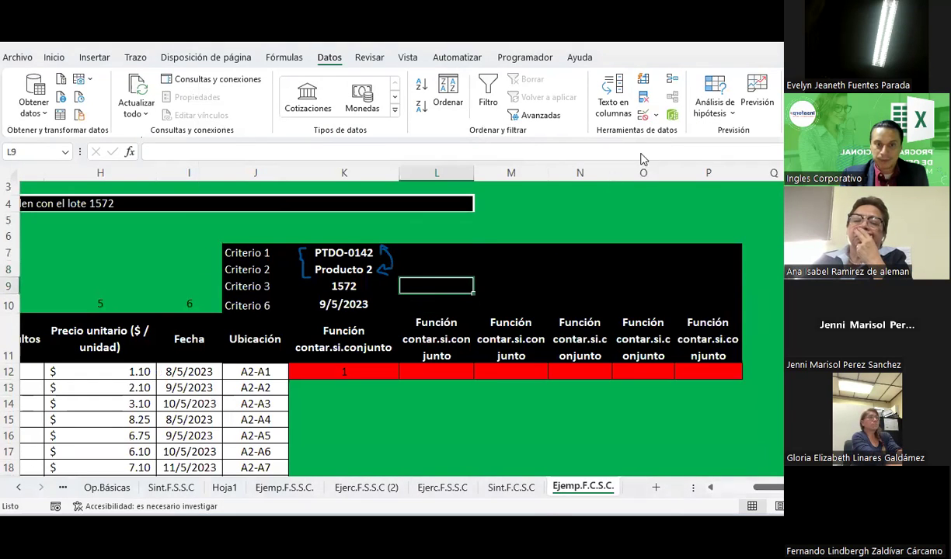
{"action": "left_click", "coordinate": [288, 134]}
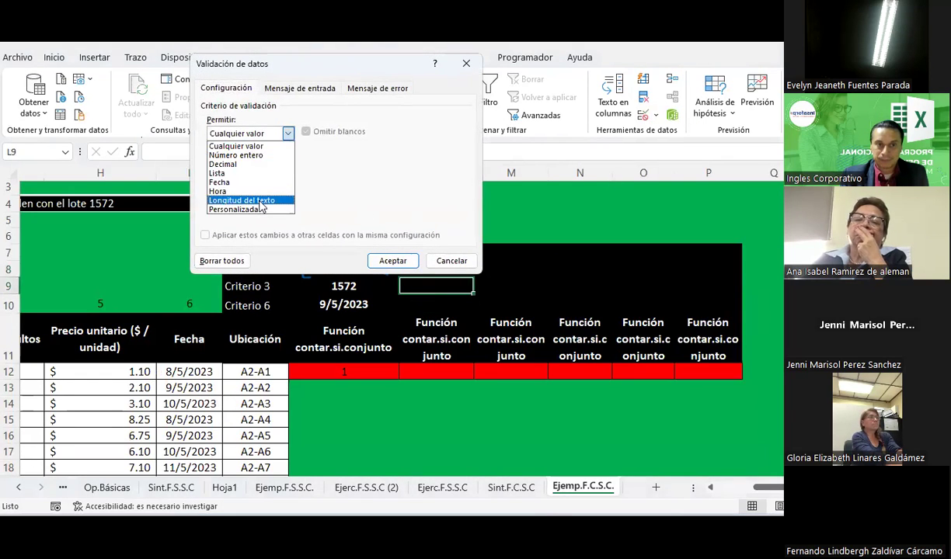
{"action": "left_click", "coordinate": [264, 200]}
{"action": "left_click", "coordinate": [288, 134]}
{"action": "left_click", "coordinate": [236, 172]}
{"action": "left_click", "coordinate": [405, 189]}
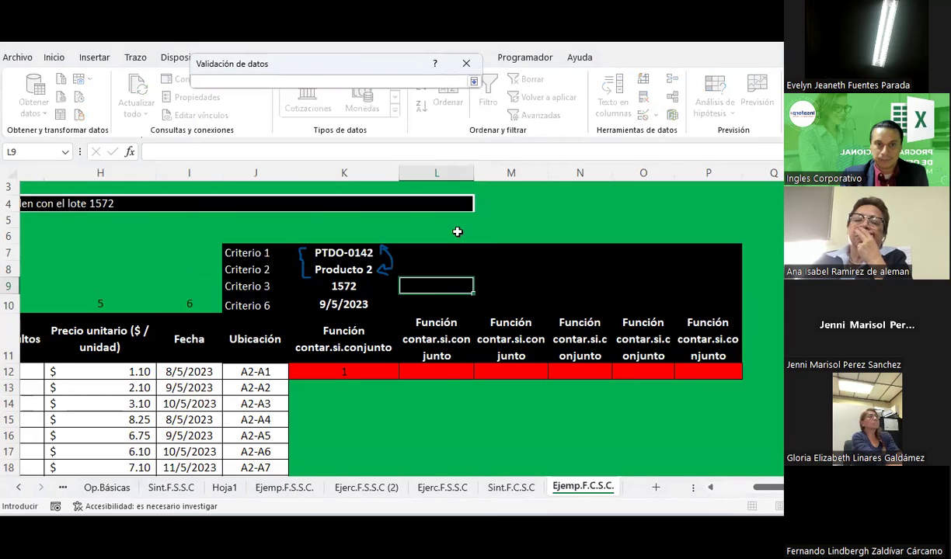
{"action": "left_click_drag", "start_coordinate": [769, 488], "coordinate": [722, 488]}
{"action": "mouse_move", "coordinate": [396, 365]}
{"action": "left_mouse_down"}
{"action": "mouse_move", "coordinate": [404, 484]}
{"action": "mouse_move", "coordinate": [409, 449]}
{"action": "left_mouse_up"}
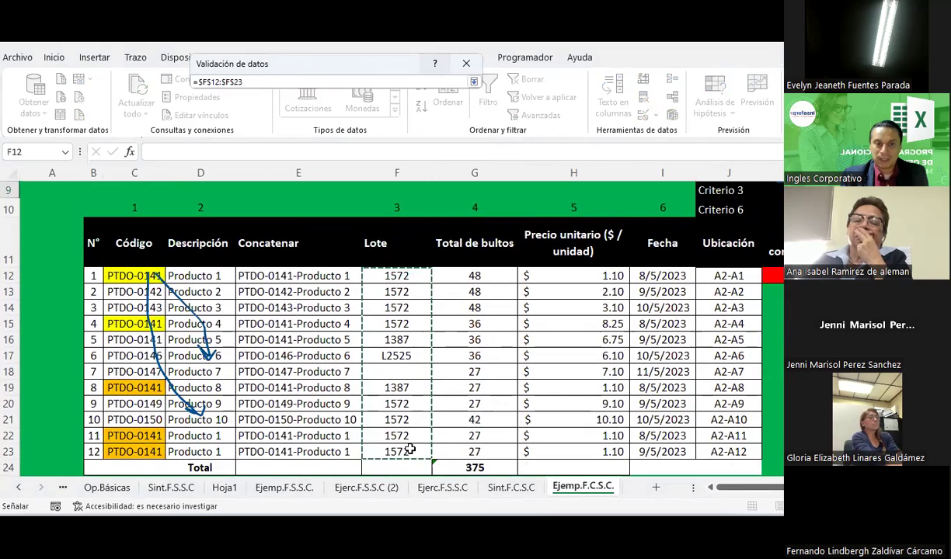
{"action": "key", "text": "Return"}
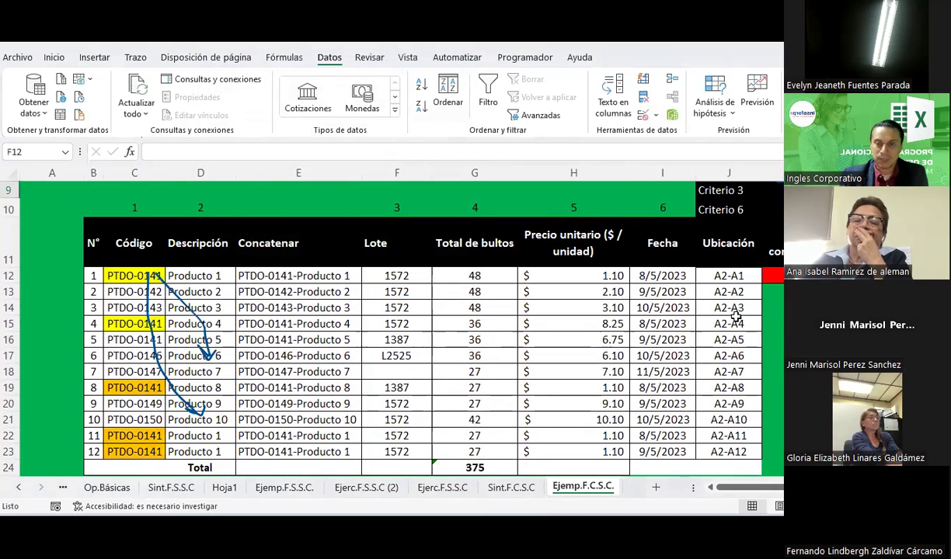
Give L10 a data-validation drop-down list sourced from the Fecha dates in column I
{"action": "scroll", "coordinate": [435, 326], "scroll_direction": "up", "scroll_amount": 2}
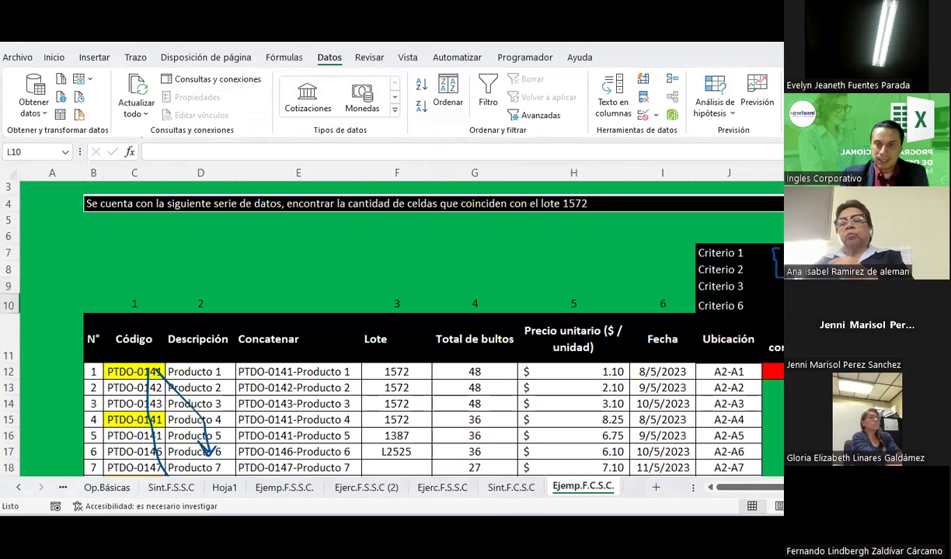
{"action": "left_click", "coordinate": [655, 115]}
{"action": "left_click", "coordinate": [674, 131]}
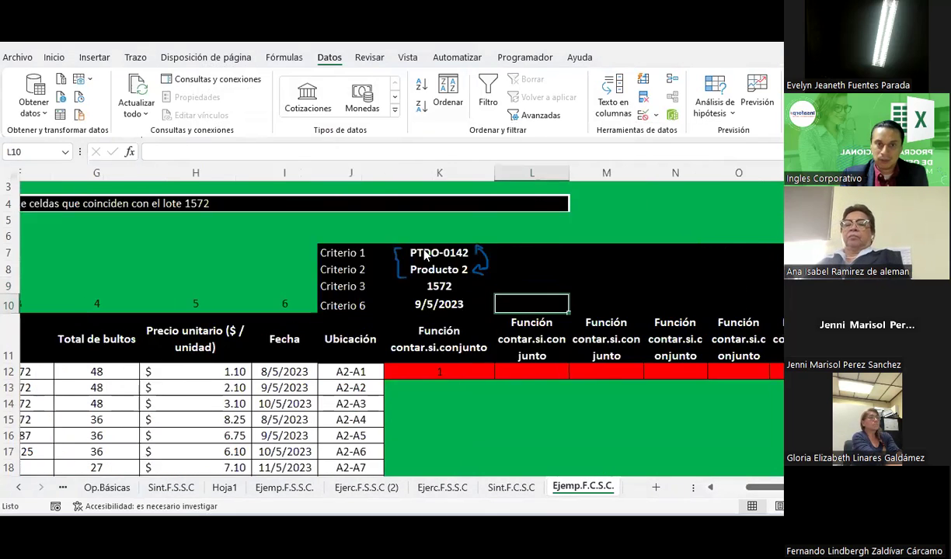
{"action": "left_click", "coordinate": [288, 134]}
{"action": "left_click", "coordinate": [233, 173]}
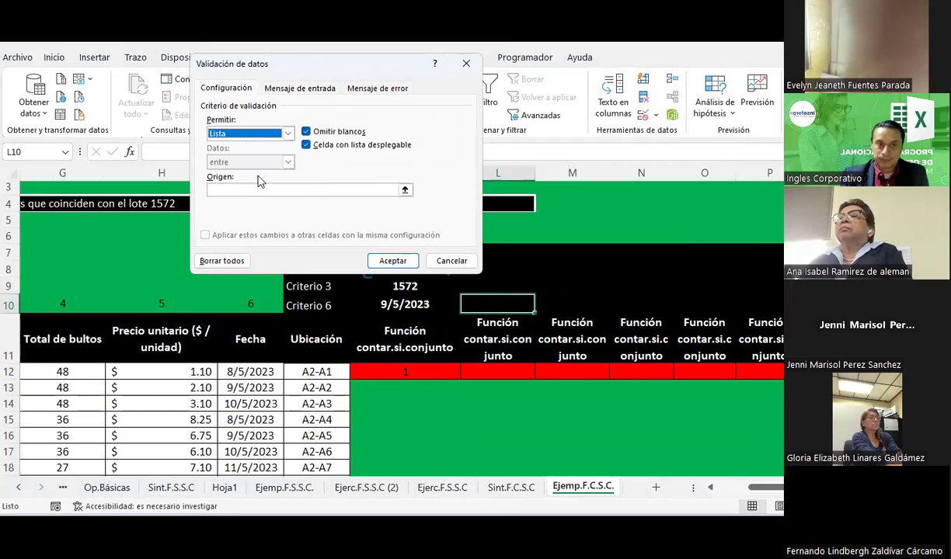
{"action": "left_click", "coordinate": [396, 191]}
{"action": "left_click", "coordinate": [404, 191]}
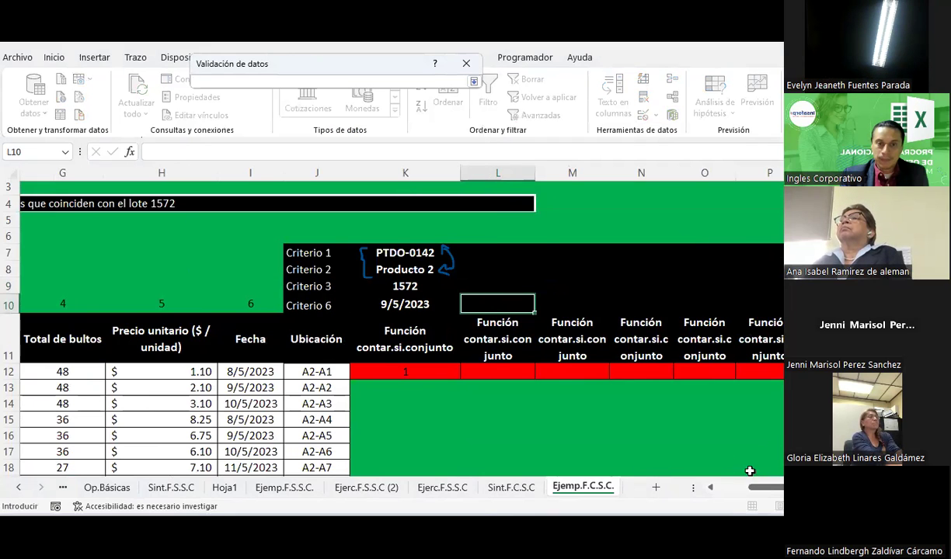
{"action": "scroll", "coordinate": [389, 350], "scroll_direction": "left", "scroll_amount": 3}
{"action": "mouse_move", "coordinate": [647, 373]}
{"action": "left_mouse_down"}
{"action": "mouse_move", "coordinate": [651, 487]}
{"action": "mouse_move", "coordinate": [661, 434]}
{"action": "left_mouse_up"}
{"action": "key", "text": "Return"}
{"action": "key", "text": "Return"}
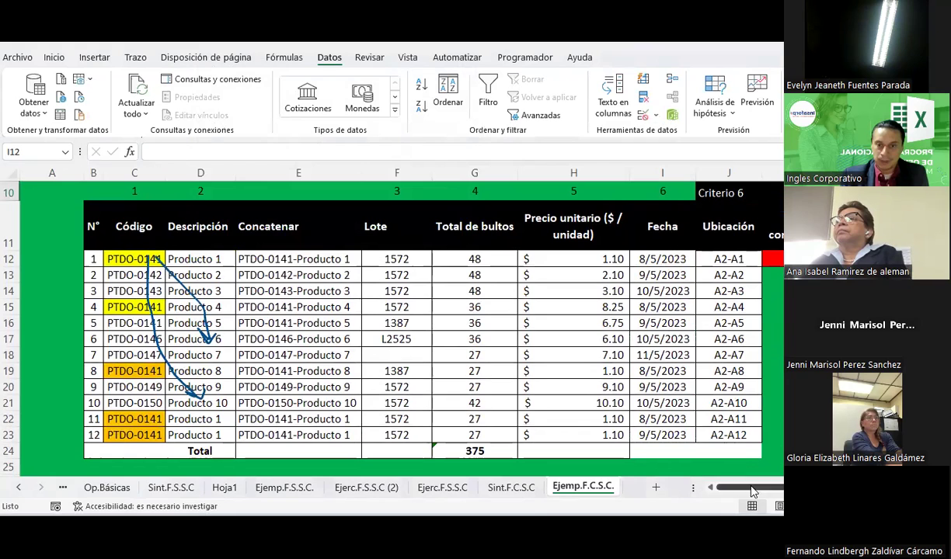
Fill K12's COUNTIFS formula across into L12
{"action": "scroll", "coordinate": [637, 264], "scroll_direction": "right", "scroll_amount": 3}
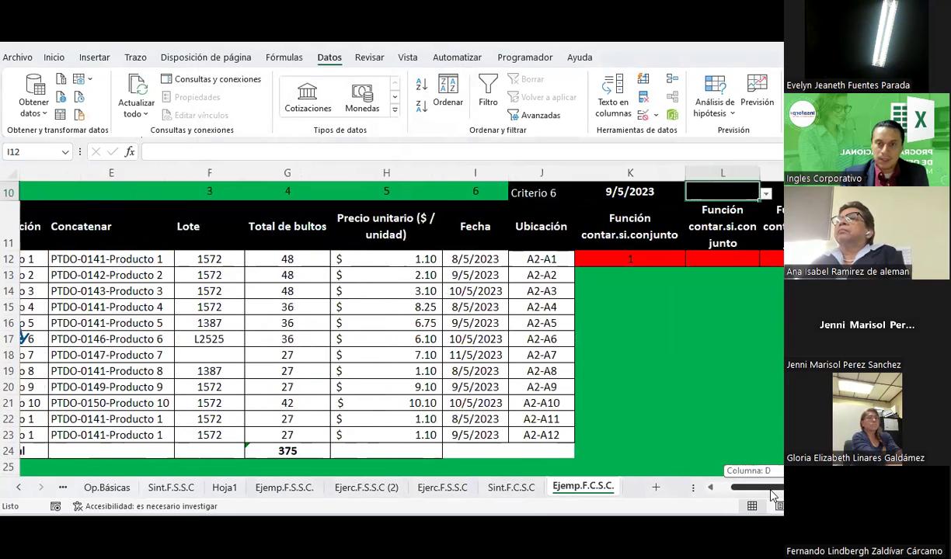
{"action": "left_click", "coordinate": [630, 259]}
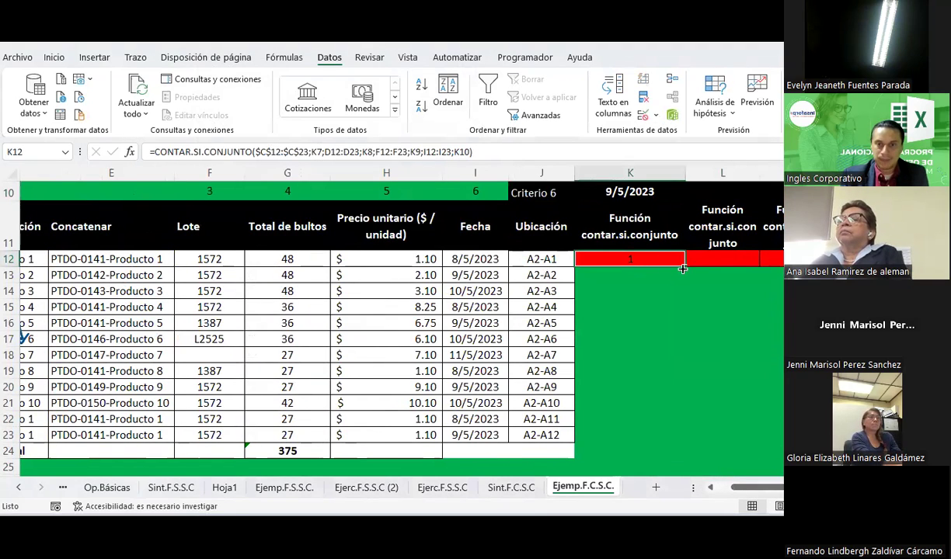
{"action": "left_click_drag", "start_coordinate": [682, 268], "coordinate": [734, 268]}
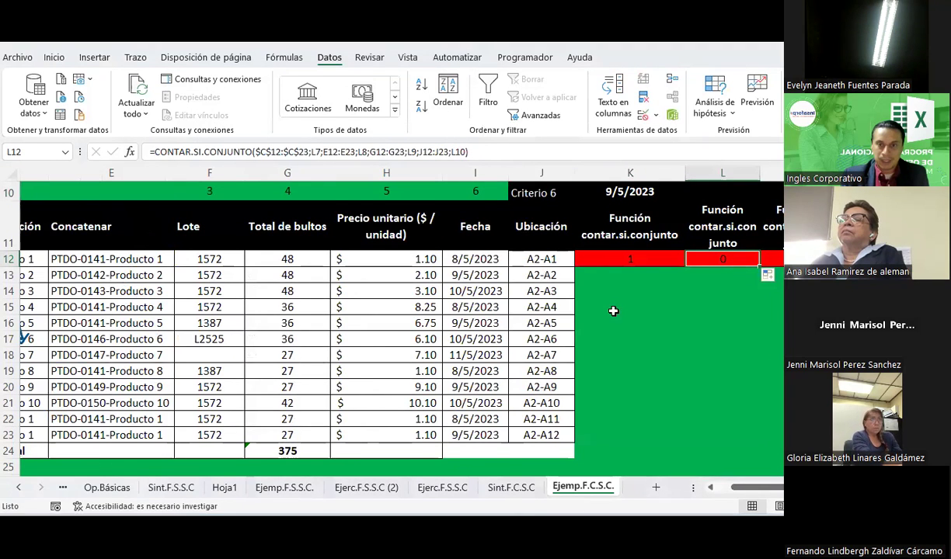
{"action": "scroll", "coordinate": [613, 311], "scroll_direction": "up", "scroll_amount": 1}
{"action": "scroll", "coordinate": [637, 326], "scroll_direction": "up", "scroll_amount": 2}
{"action": "scroll", "coordinate": [666, 343], "scroll_direction": "down", "scroll_amount": 1}
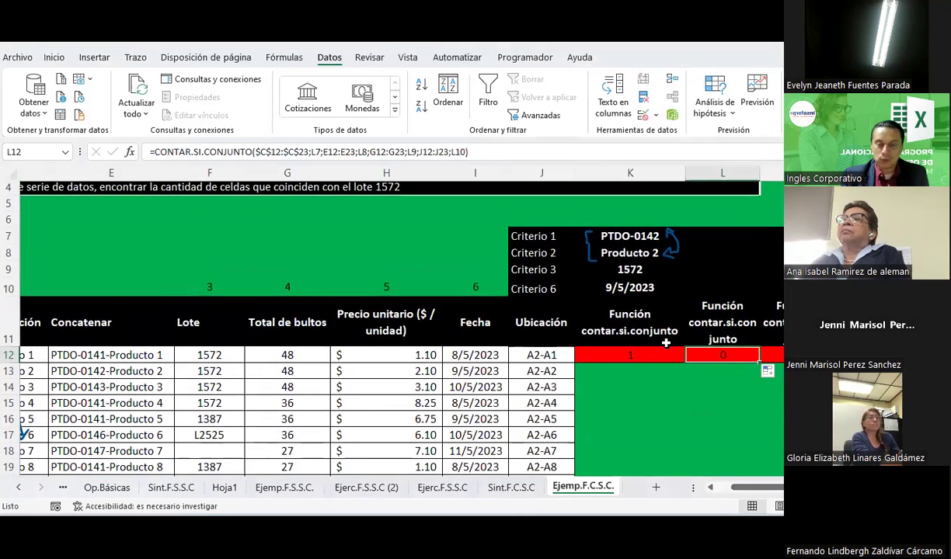
{"action": "left_click", "coordinate": [714, 254]}
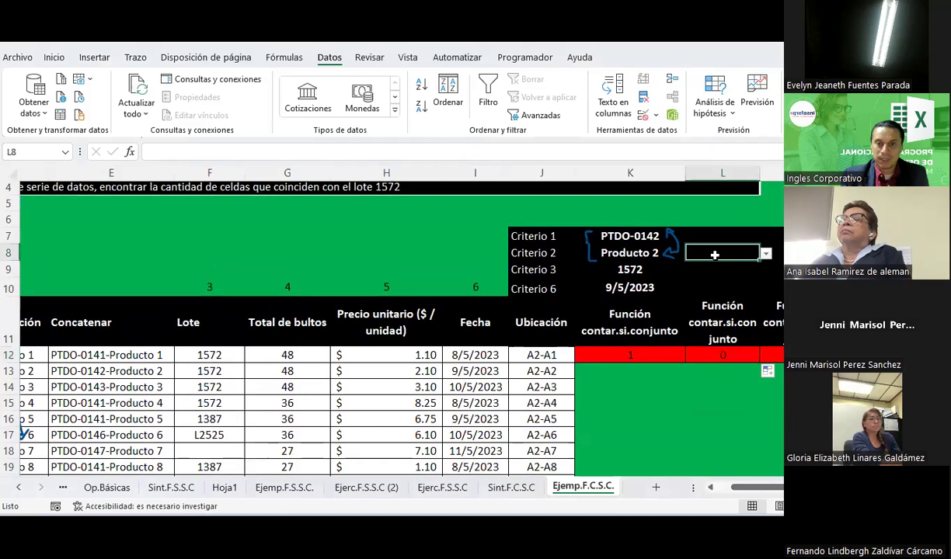
{"action": "scroll", "coordinate": [772, 483], "scroll_direction": "left", "scroll_amount": 3}
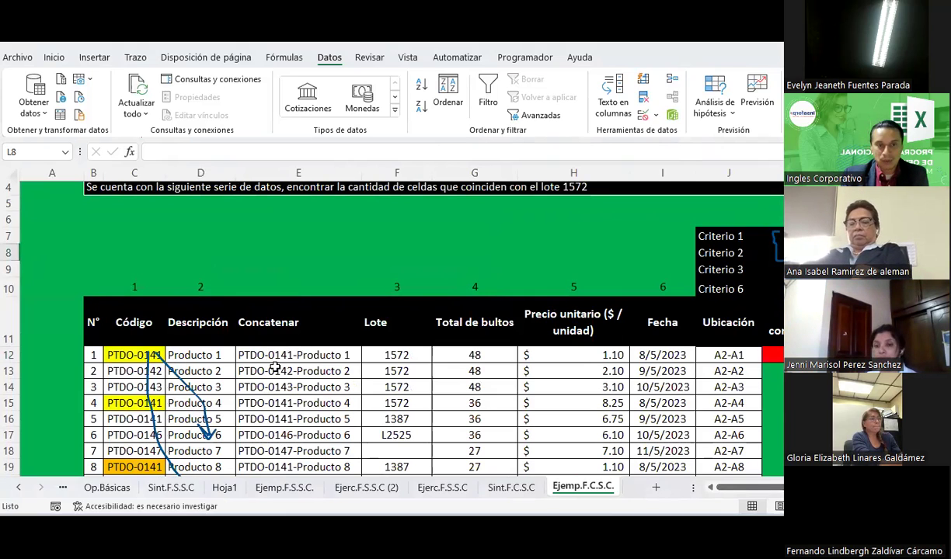
{"action": "key", "text": "Down"}
{"action": "key", "text": "Down"}
{"action": "key", "text": "Down"}
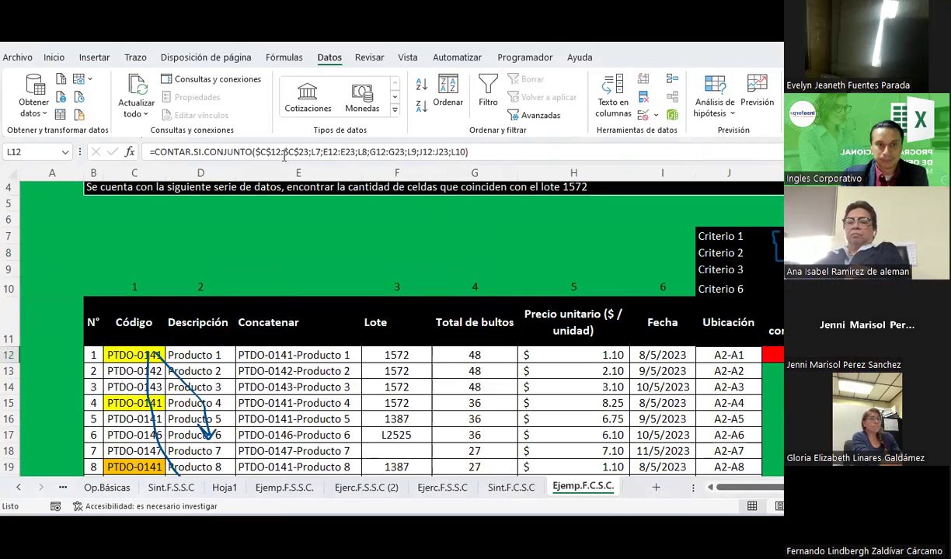
Change L12's first condition to range $E$12:$E$23 with criterion L8
{"action": "left_click", "coordinate": [267, 152]}
{"action": "left_click", "coordinate": [267, 152]}
{"action": "key", "text": "BackSpace"}
{"action": "type", "text": "e"}
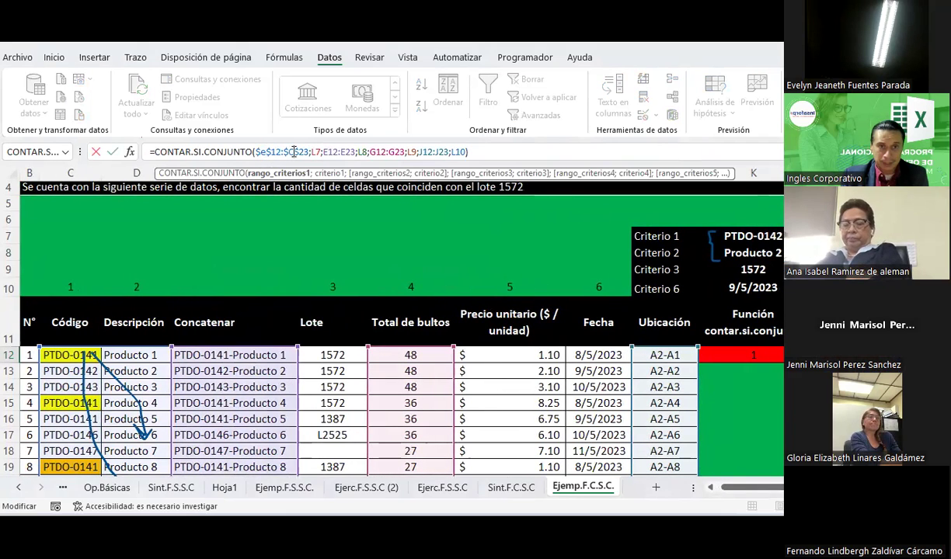
{"action": "left_click", "coordinate": [298, 152]}
{"action": "key", "text": "BackSpace"}
{"action": "type", "text": "e"}
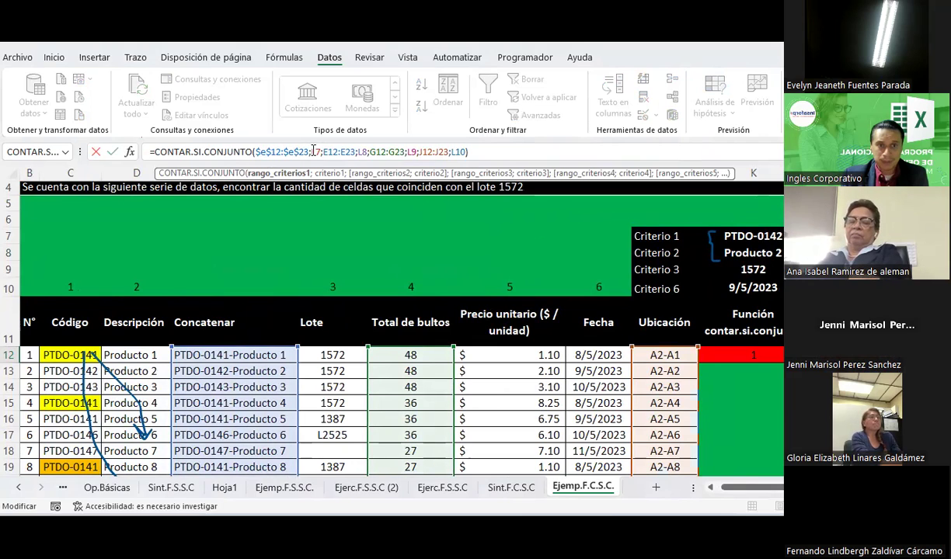
{"action": "left_click", "coordinate": [313, 153]}
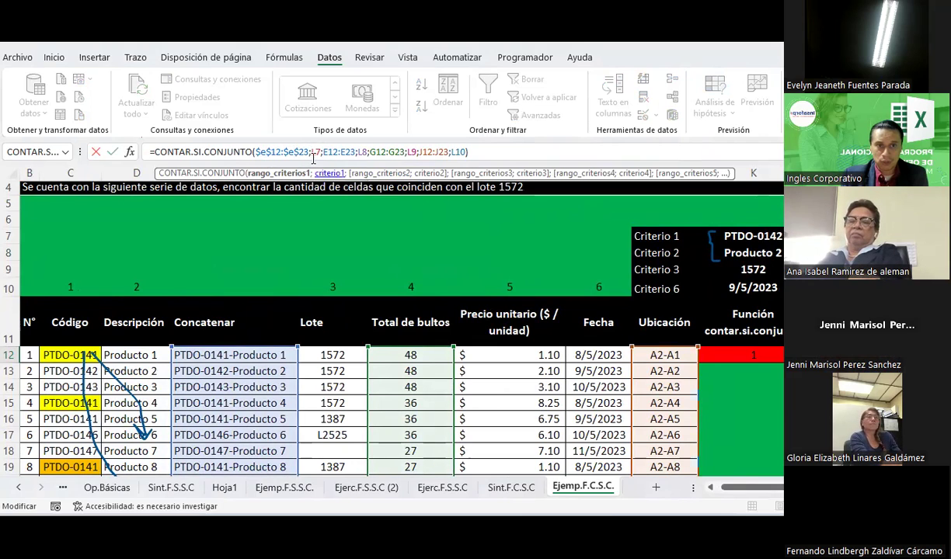
{"action": "left_click", "coordinate": [317, 153]}
{"action": "key", "text": "BackSpace"}
{"action": "type", "text": "8"}
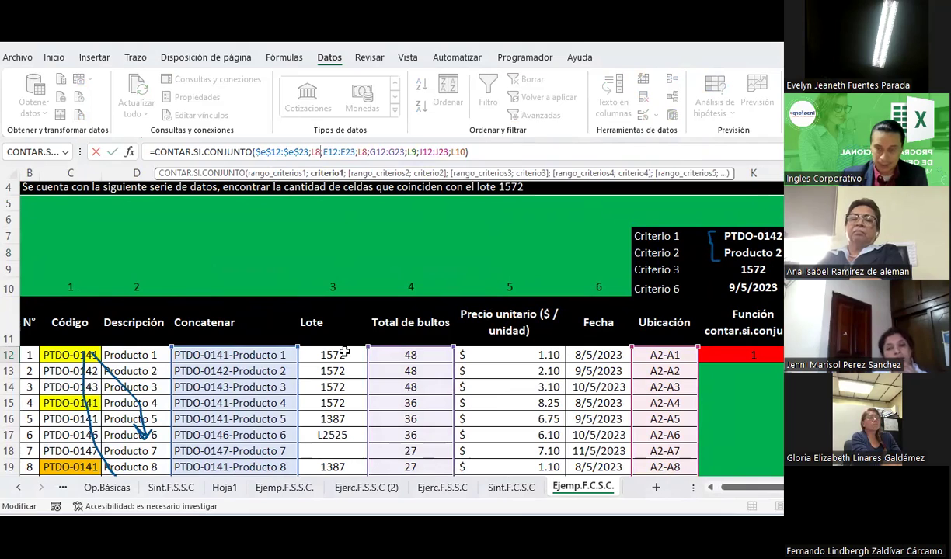
{"action": "key", "text": "ctrl+Return"}
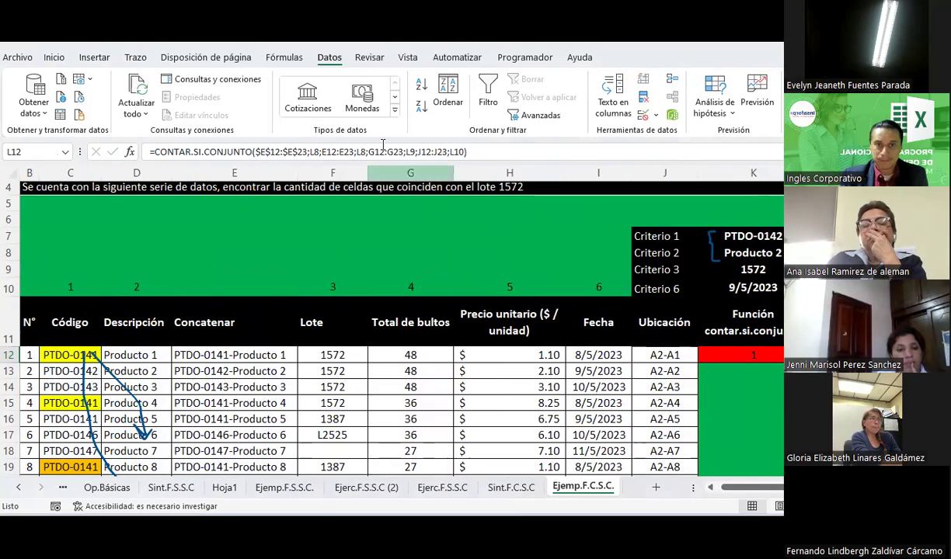
Clear L12 and start CONTAR.SI.CONJUNTO with range $E$12:$E$23 and criterion L8
{"action": "key", "text": "Delete"}
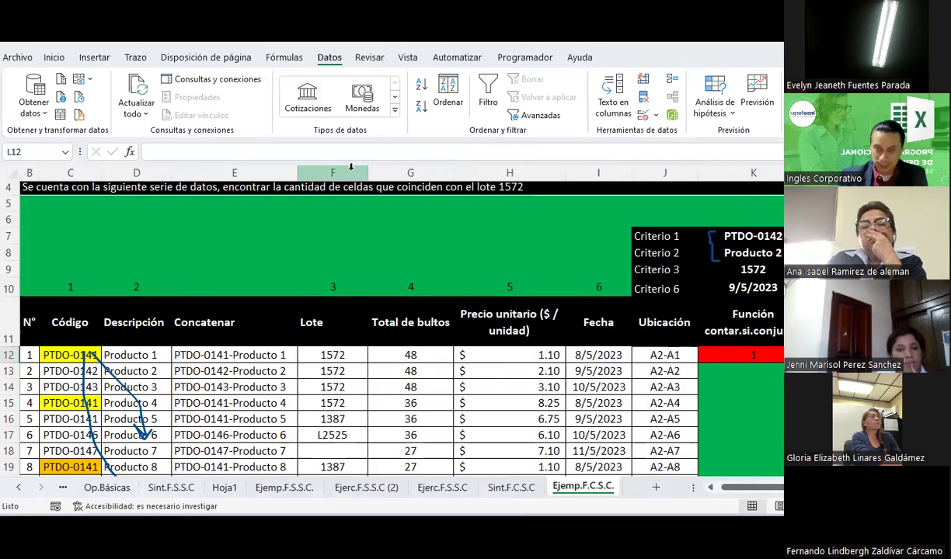
{"action": "left_click", "coordinate": [130, 152]}
{"action": "double_click", "coordinate": [272, 147]}
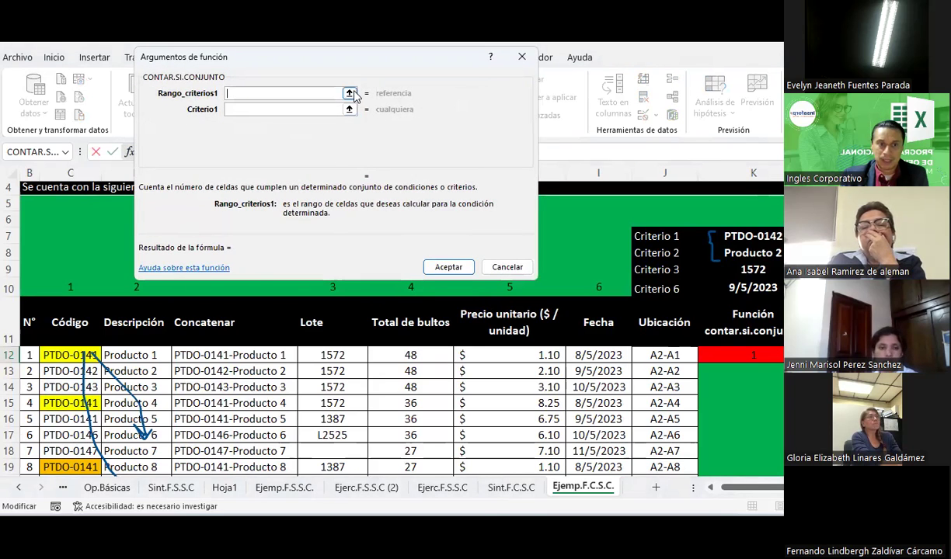
{"action": "left_click", "coordinate": [349, 93]}
{"action": "scroll", "coordinate": [154, 373], "scroll_direction": "down", "scroll_amount": 1}
{"action": "scroll", "coordinate": [154, 373], "scroll_direction": "down", "scroll_amount": 1}
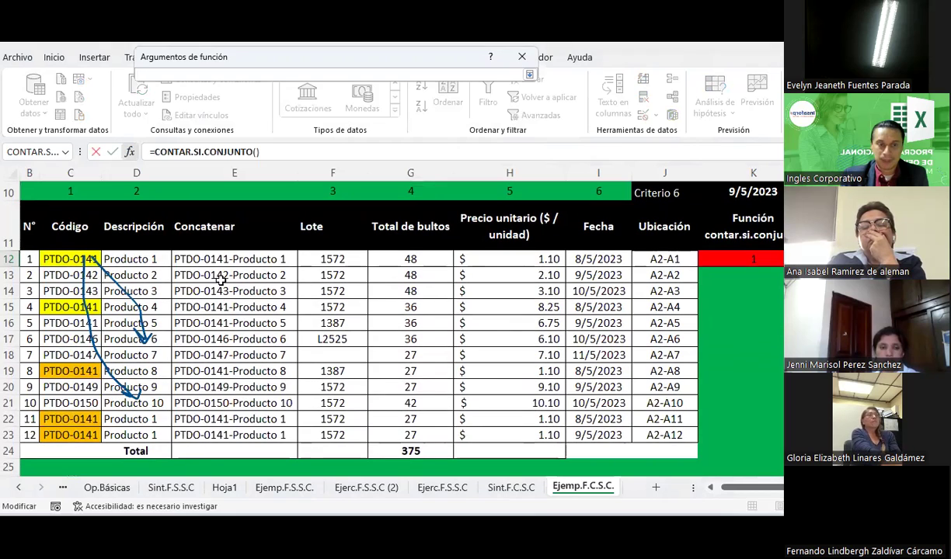
{"action": "left_click_drag", "start_coordinate": [223, 259], "coordinate": [221, 432]}
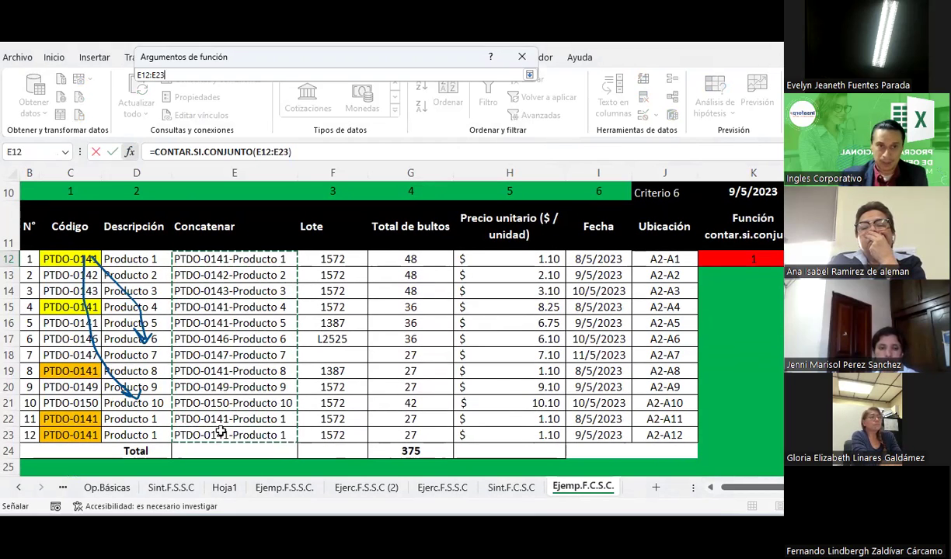
{"action": "key", "text": "F4"}
{"action": "left_click_drag", "start_coordinate": [221, 432], "coordinate": [221, 431]}
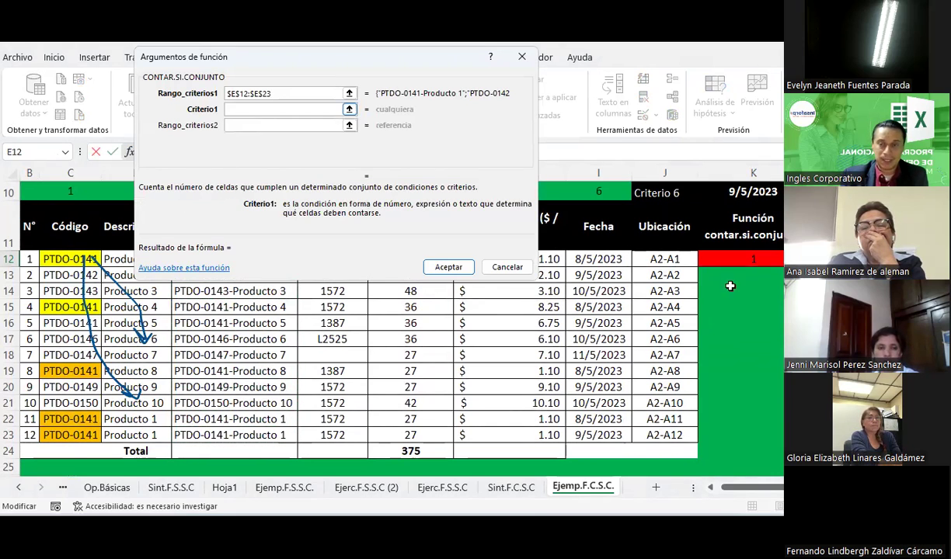
{"action": "scroll", "coordinate": [388, 349], "scroll_direction": "up", "scroll_amount": 3}
{"action": "type", "text": "L8"}
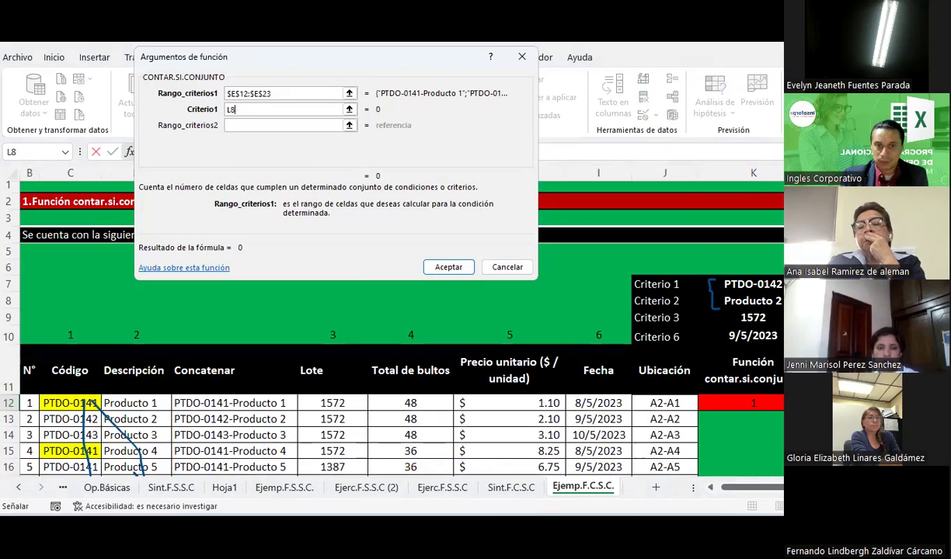
Add the second condition: Lote range $F$12:$F$23 with criterion L9
{"action": "left_click", "coordinate": [299, 126]}
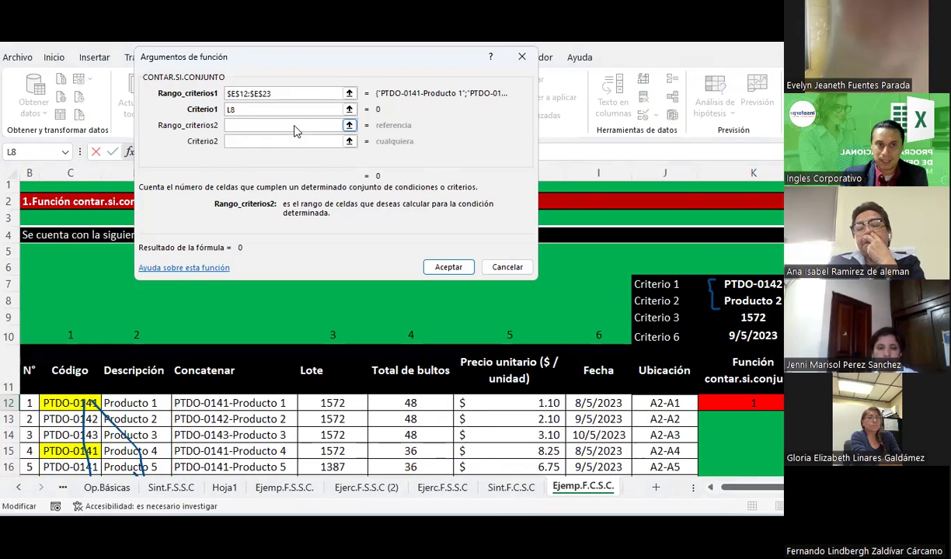
{"action": "left_click", "coordinate": [350, 125]}
{"action": "scroll", "coordinate": [334, 350], "scroll_direction": "down", "scroll_amount": 2}
{"action": "mouse_move", "coordinate": [332, 311]}
{"action": "left_mouse_down"}
{"action": "mouse_move", "coordinate": [340, 488]}
{"action": "mouse_move", "coordinate": [333, 435]}
{"action": "left_mouse_up"}
{"action": "key", "text": "F4"}
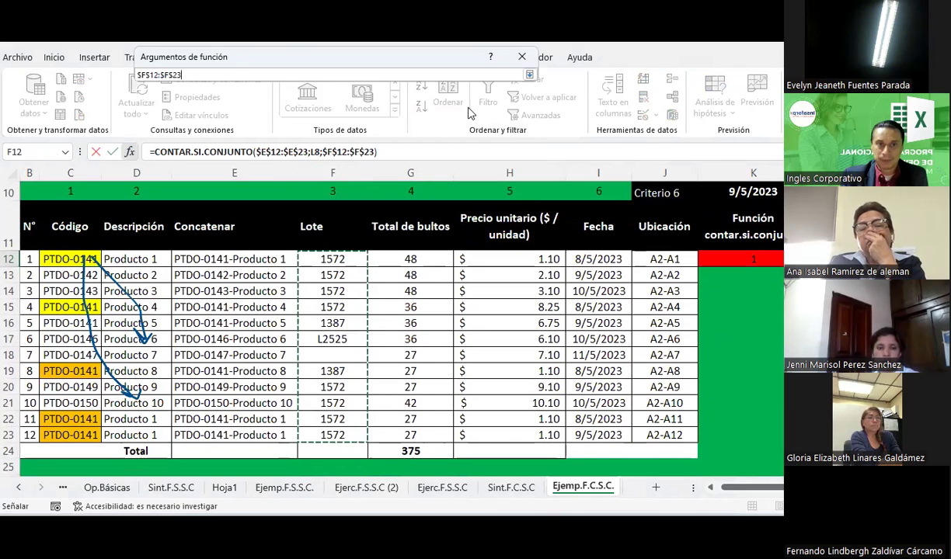
{"action": "left_click", "coordinate": [531, 75]}
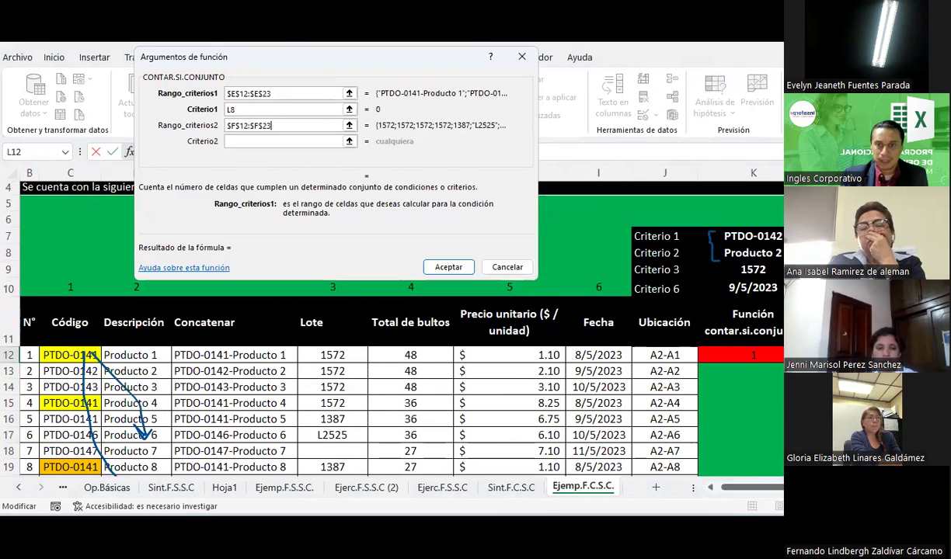
{"action": "type", "text": "+"}
{"action": "key", "text": "Up"}
{"action": "key", "text": "Up"}
{"action": "key", "text": "Up"}
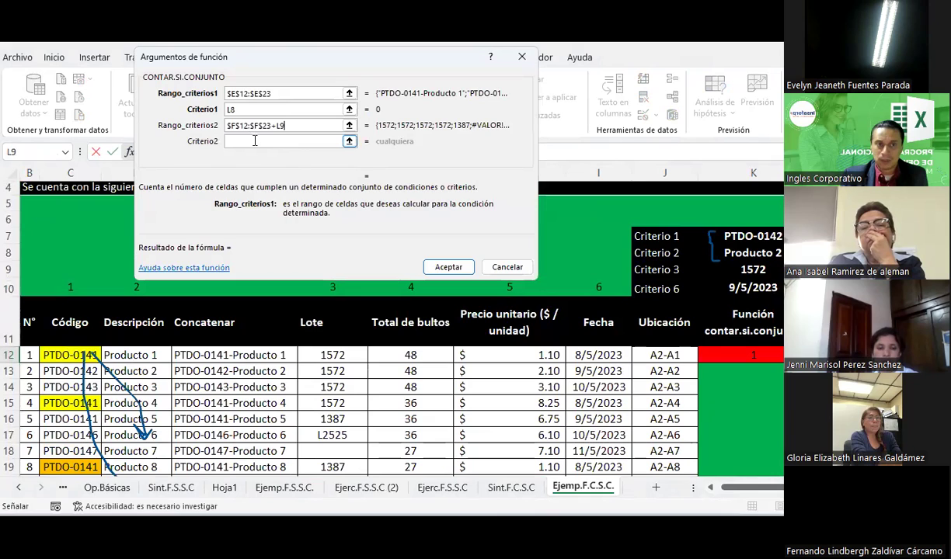
{"action": "key", "text": "BackSpace"}
{"action": "key", "text": "BackSpace"}
{"action": "key", "text": "BackSpace"}
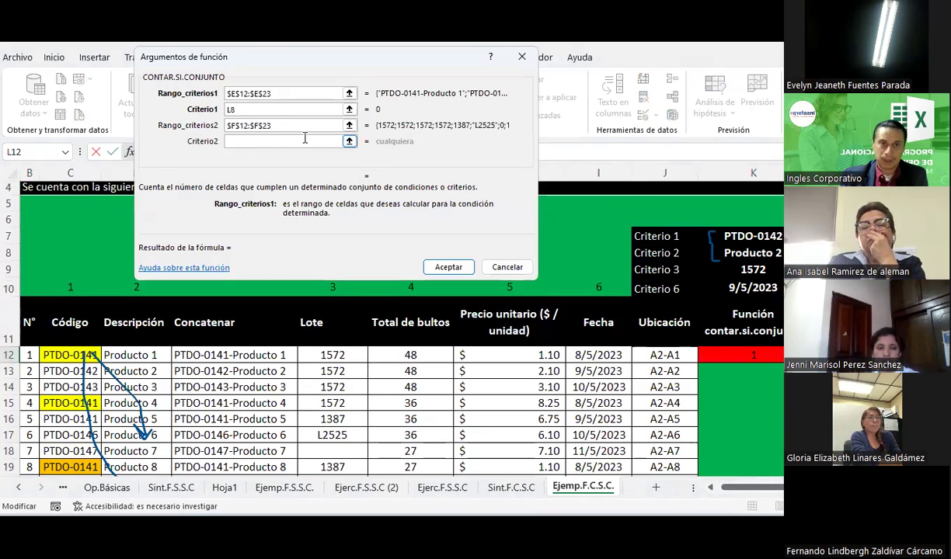
{"action": "key", "text": "Up"}
{"action": "key", "text": "Up"}
{"action": "key", "text": "Up"}
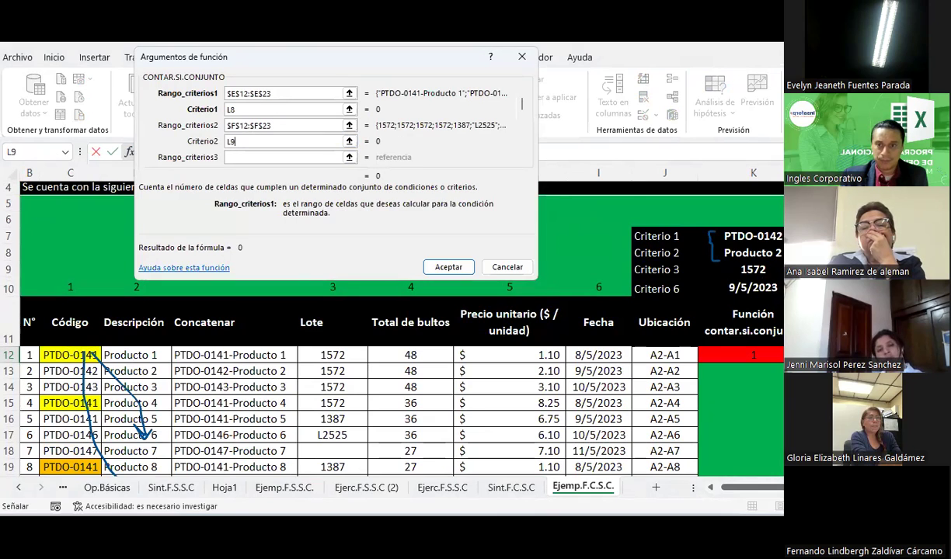
Add the third condition, Fecha range $I$12:$I$23 with criterion L10, and accept
{"action": "key", "text": "Tab"}
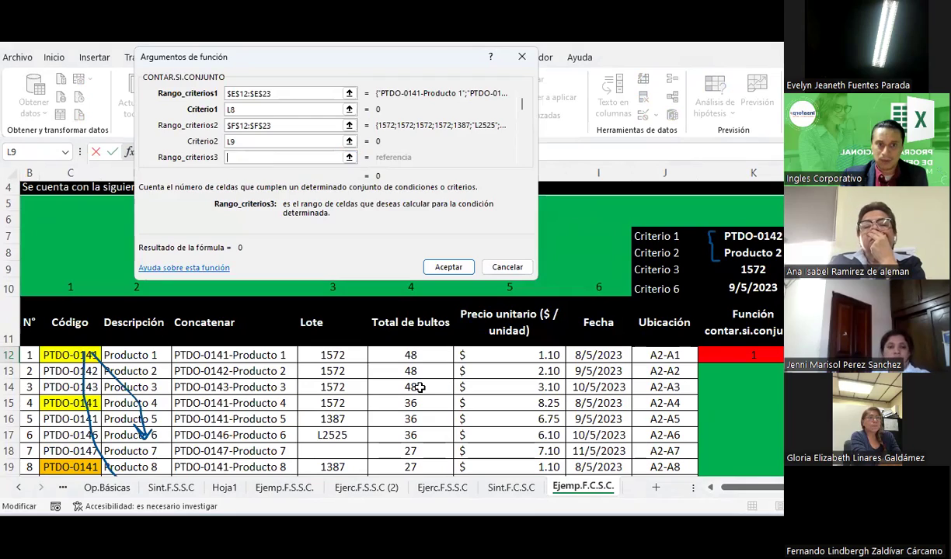
{"action": "mouse_move", "coordinate": [590, 355]}
{"action": "left_mouse_down"}
{"action": "mouse_move", "coordinate": [588, 487]}
{"action": "mouse_move", "coordinate": [598, 452]}
{"action": "left_mouse_up"}
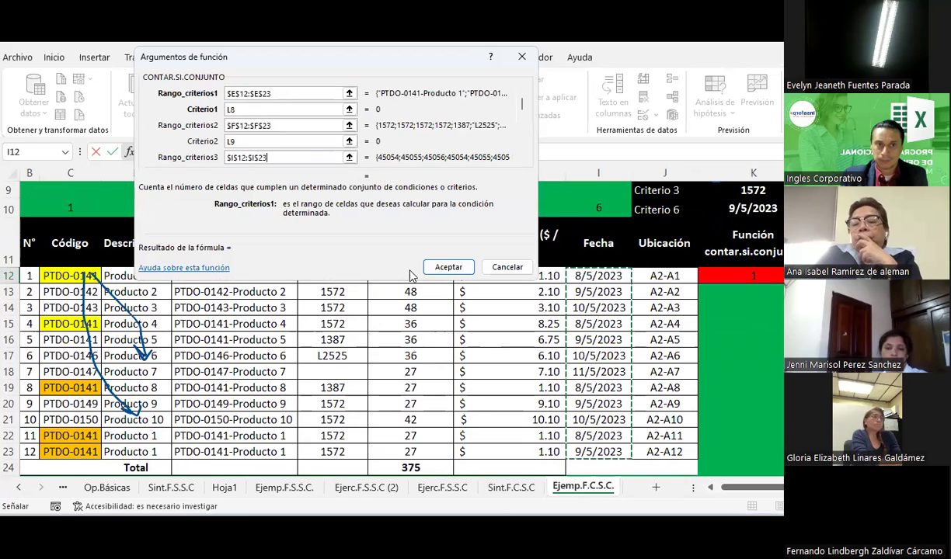
{"action": "key", "text": "Tab"}
{"action": "scroll", "coordinate": [412, 350], "scroll_direction": "up", "scroll_amount": 1}
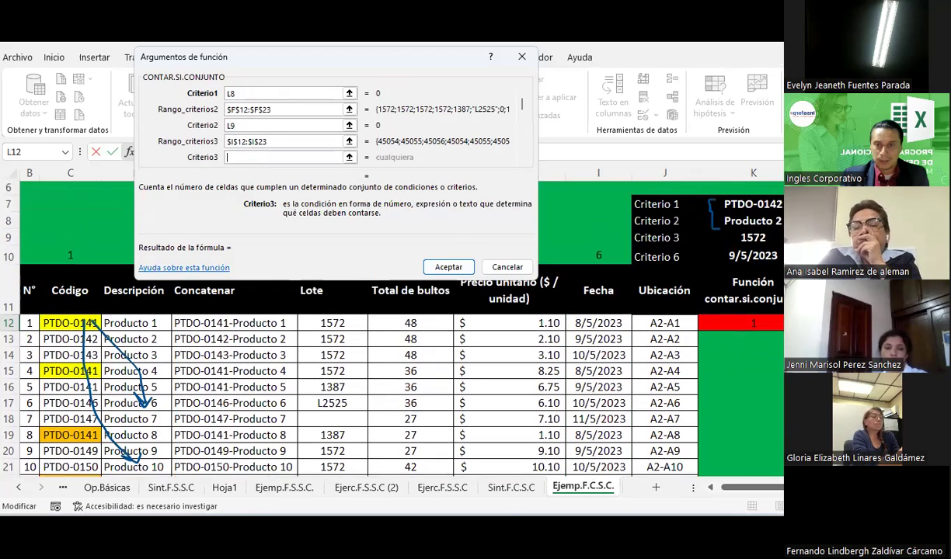
{"action": "type", "text": "L10"}
{"action": "left_click", "coordinate": [428, 265]}
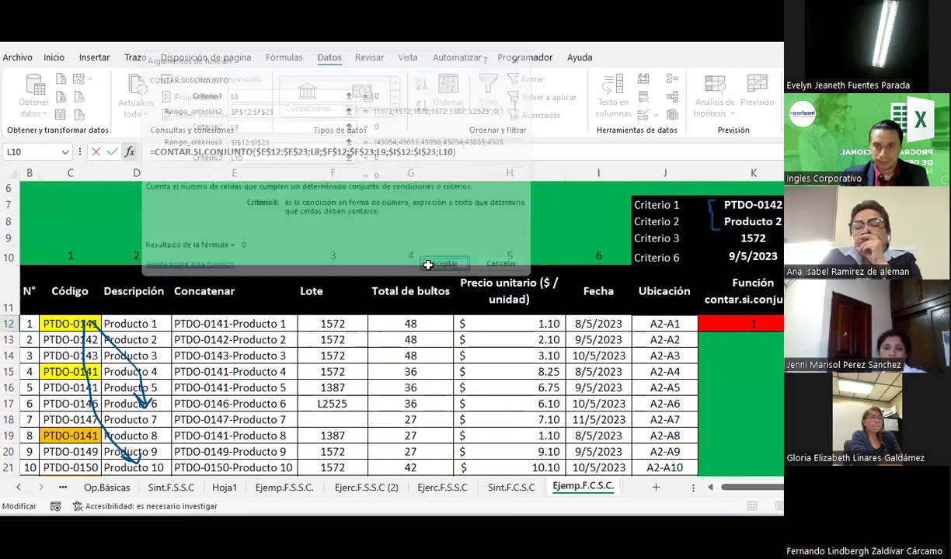
{"action": "left_click_drag", "start_coordinate": [744, 486], "coordinate": [758, 487]}
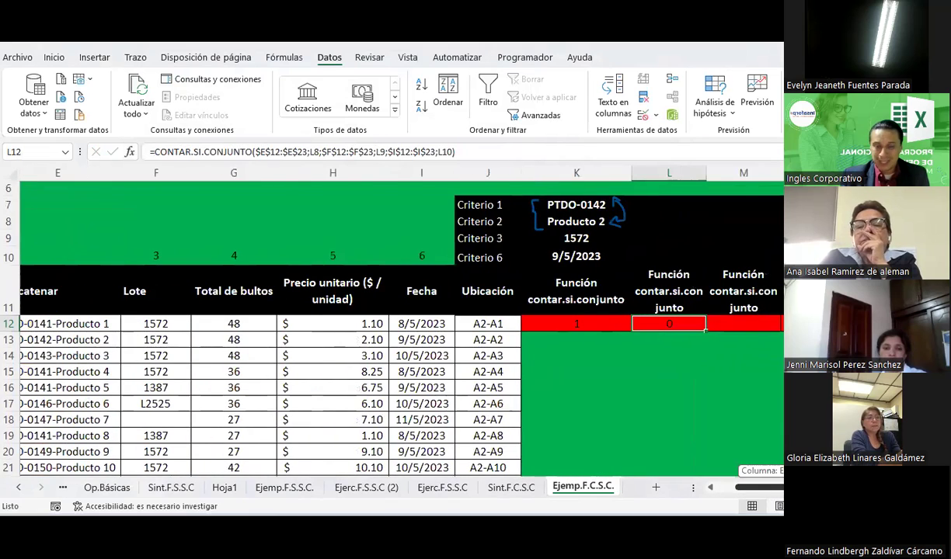
Set L8 to PTDO-0142-Producto 2 after trying Producto 1 and Producto 3
{"action": "left_click", "coordinate": [668, 222]}
{"action": "left_click", "coordinate": [710, 222]}
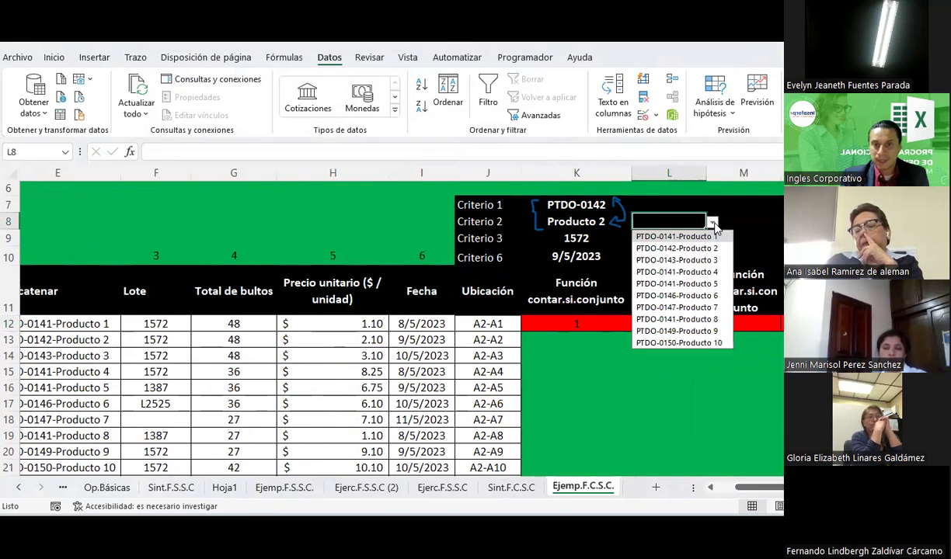
{"action": "left_click", "coordinate": [675, 236]}
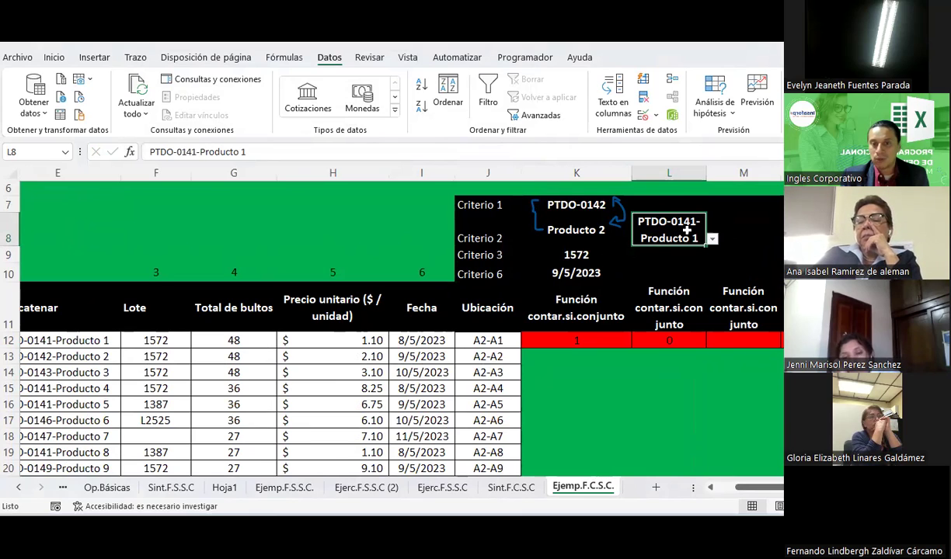
{"action": "left_click", "coordinate": [711, 239]}
{"action": "left_click", "coordinate": [677, 265]}
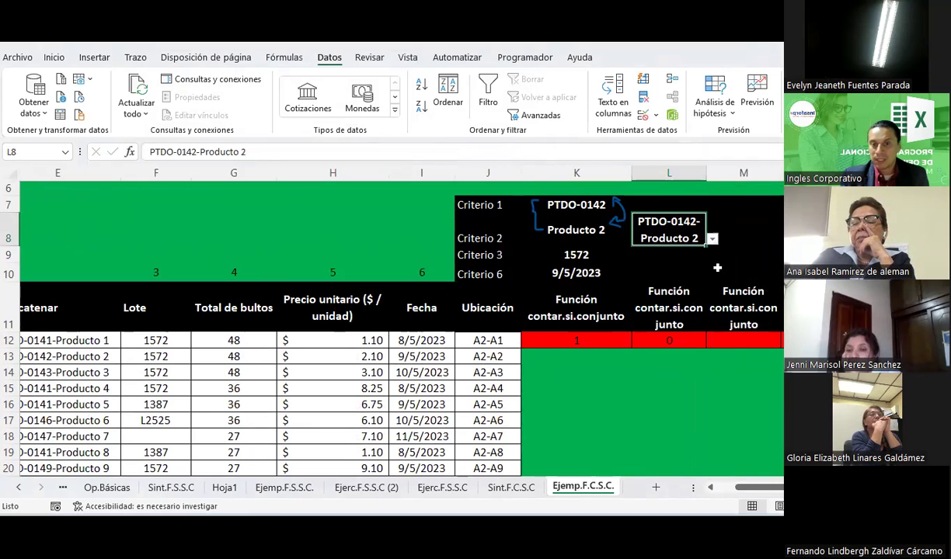
{"action": "left_click", "coordinate": [711, 238]}
{"action": "left_click", "coordinate": [695, 270]}
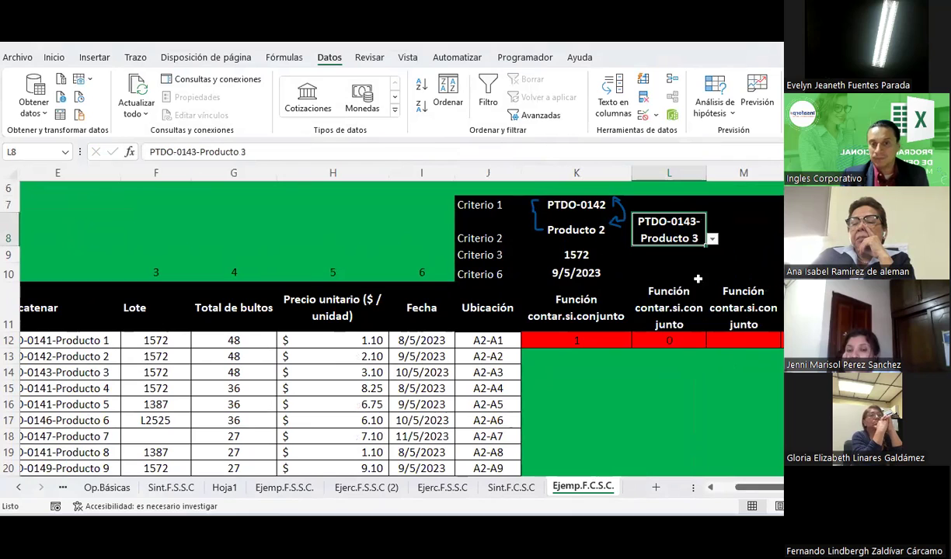
{"action": "left_click", "coordinate": [711, 239]}
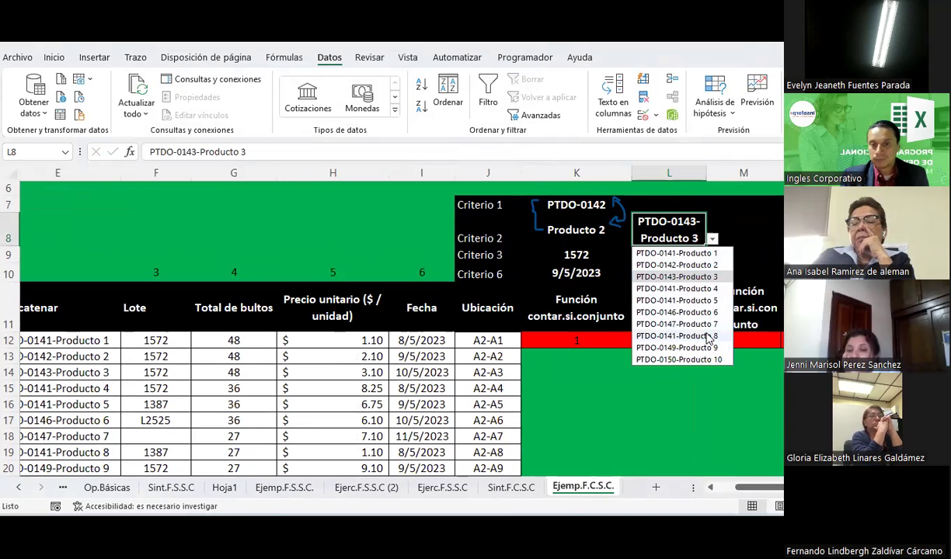
{"action": "left_click", "coordinate": [707, 265]}
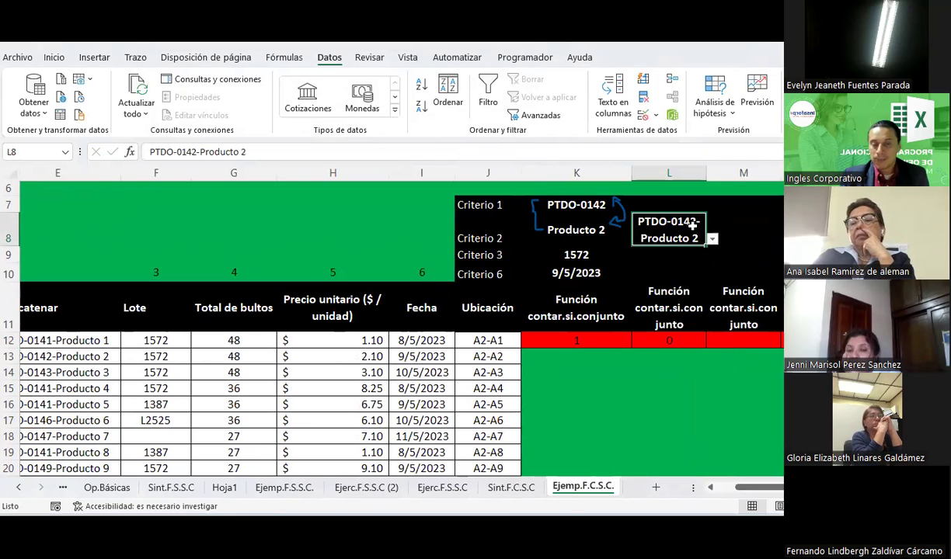
Pick lot 1572 in L9 and date 9/5/2023 in L10
{"action": "left_click", "coordinate": [673, 255]}
{"action": "left_click", "coordinate": [711, 256]}
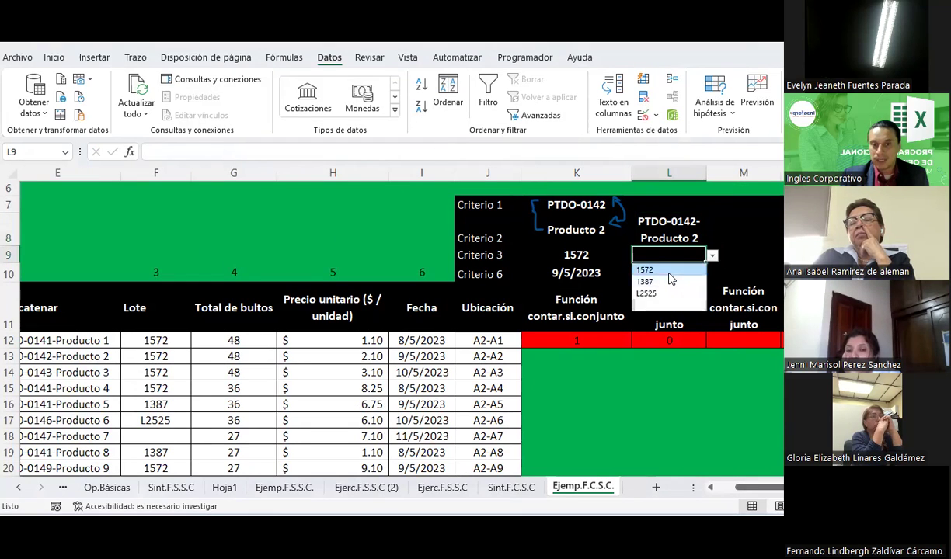
{"action": "left_click", "coordinate": [669, 270]}
{"action": "left_click", "coordinate": [668, 273]}
{"action": "left_click", "coordinate": [711, 275]}
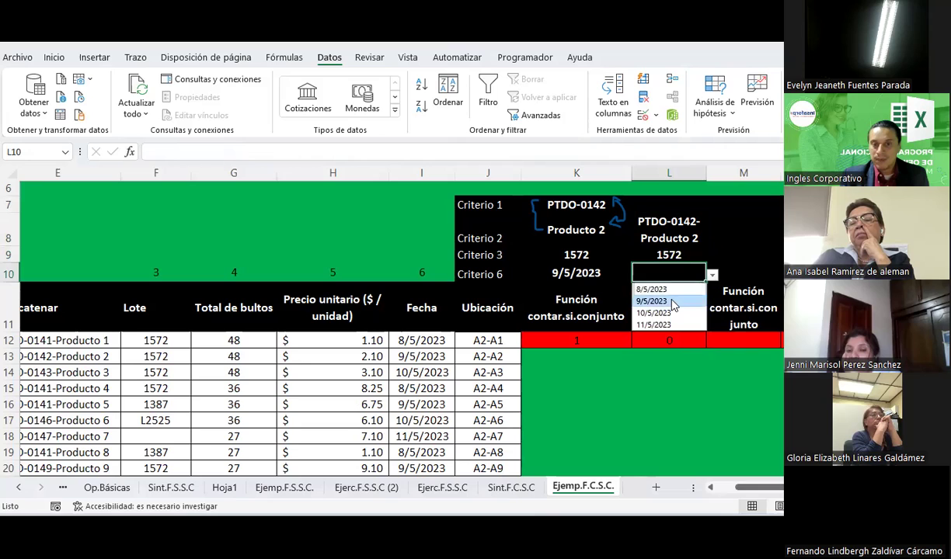
{"action": "left_click", "coordinate": [672, 301]}
{"action": "left_click", "coordinate": [671, 366]}
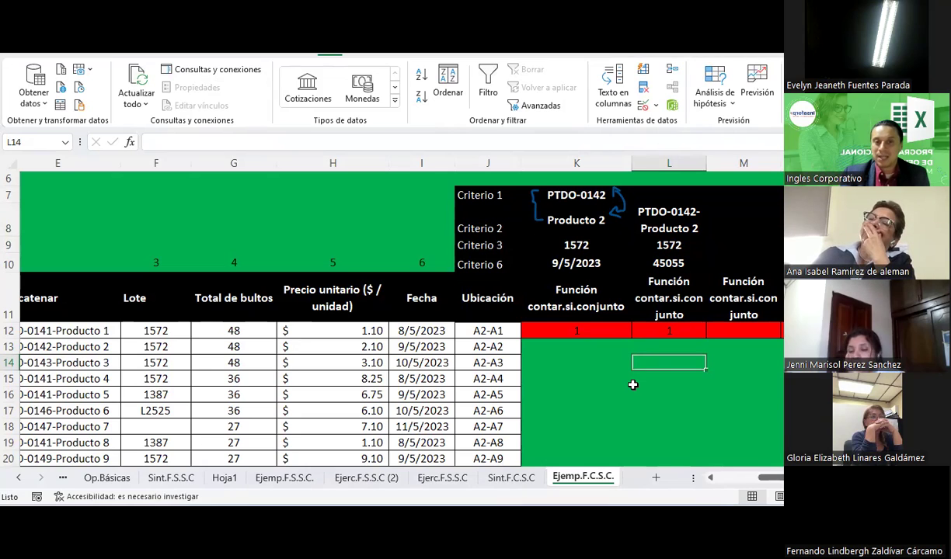
{"action": "left_click", "coordinate": [576, 197]}
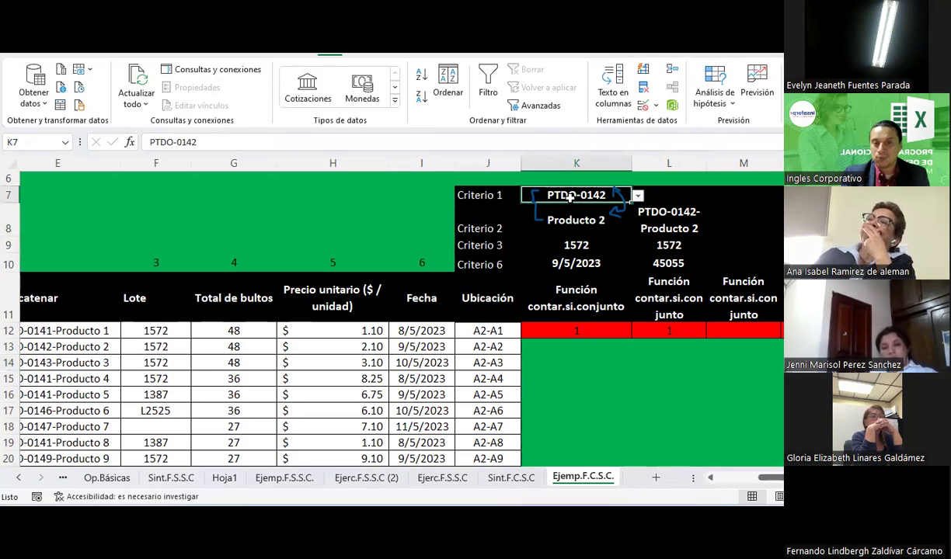
{"action": "left_click", "coordinate": [569, 219]}
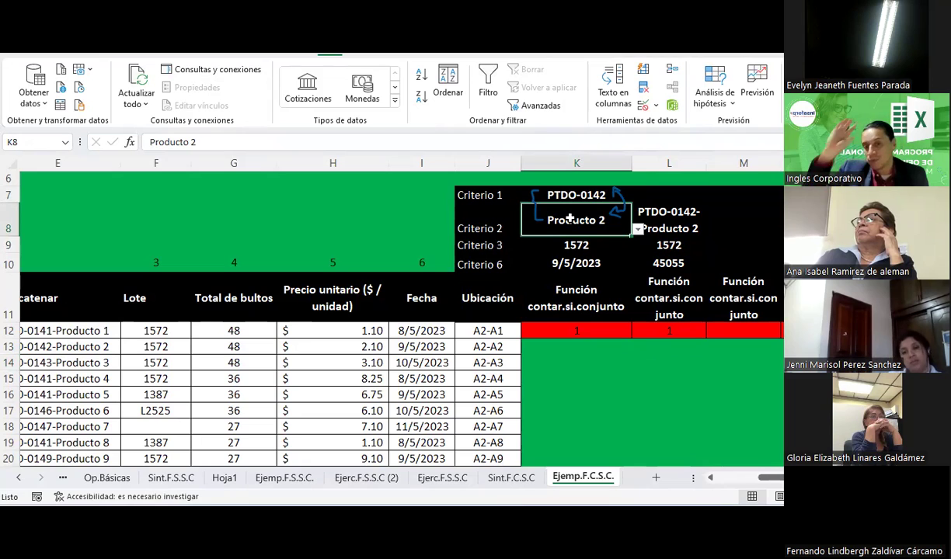
{"action": "left_click", "coordinate": [679, 222]}
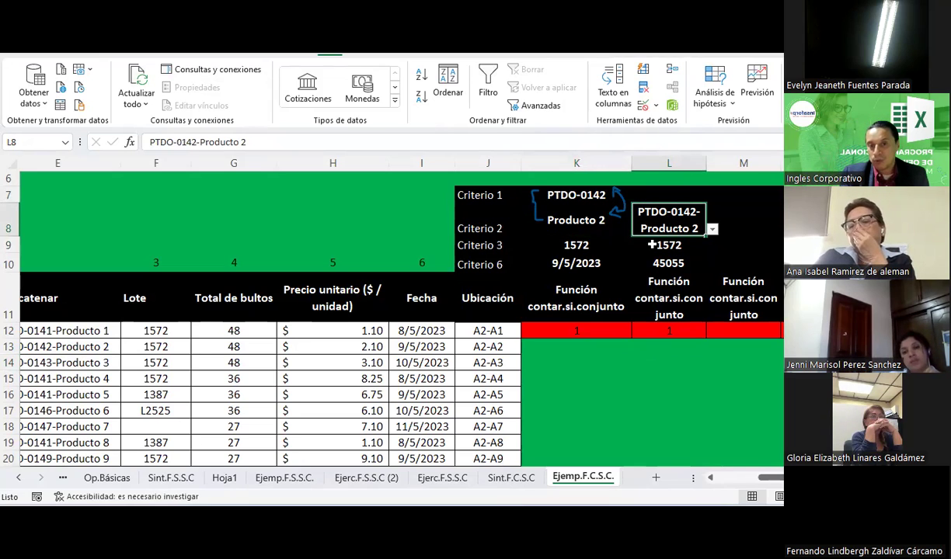
{"action": "scroll", "coordinate": [734, 458], "scroll_direction": "right", "scroll_amount": 1}
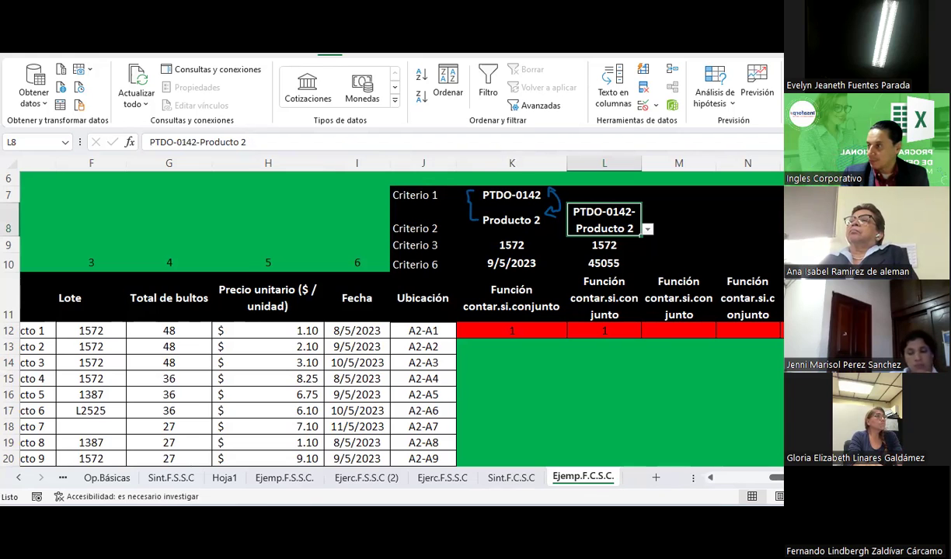
{"action": "left_click", "coordinate": [734, 479]}
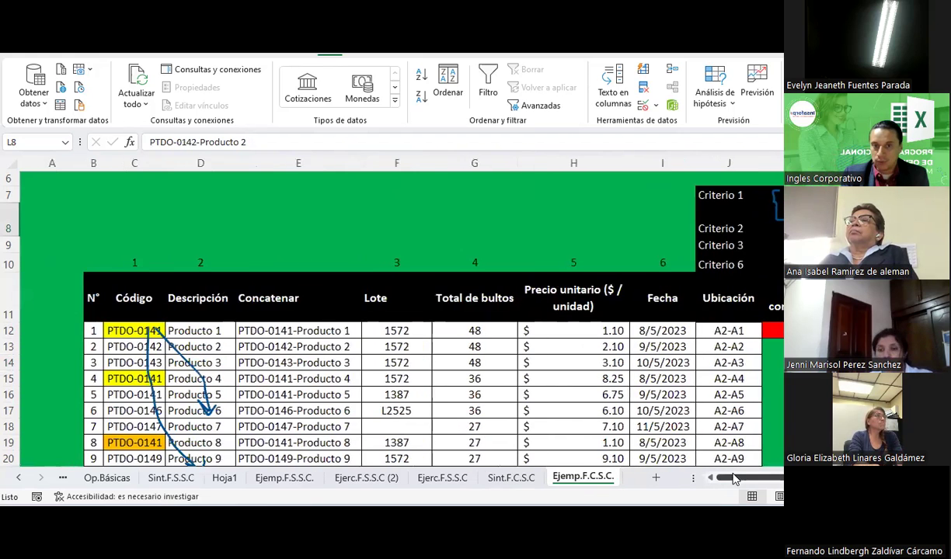
{"action": "left_click", "coordinate": [307, 330]}
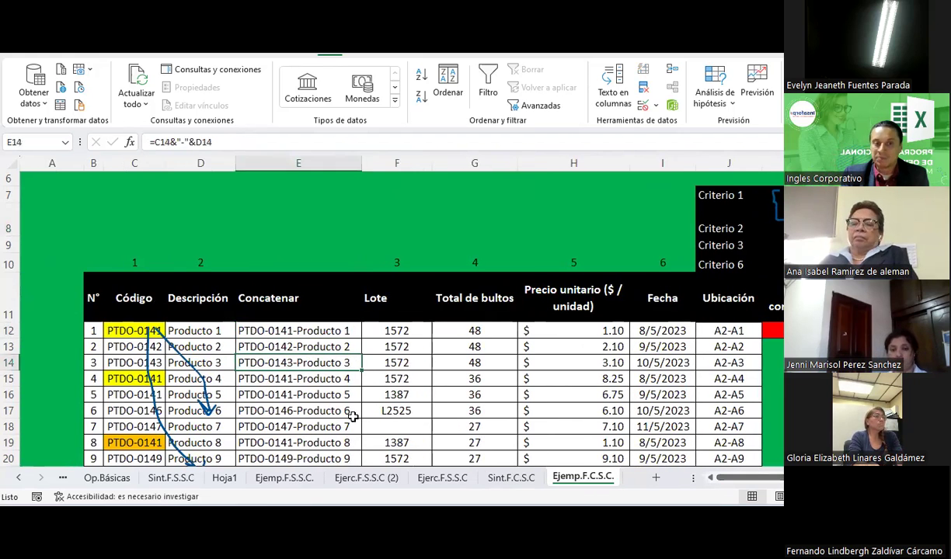
{"action": "left_click", "coordinate": [474, 410]}
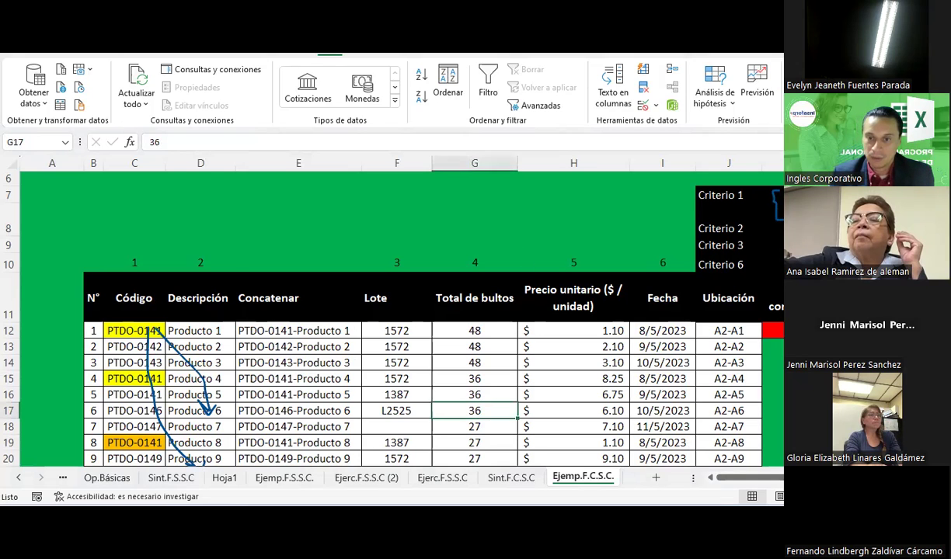
{"action": "scroll", "coordinate": [665, 351], "scroll_direction": "right", "scroll_amount": 5}
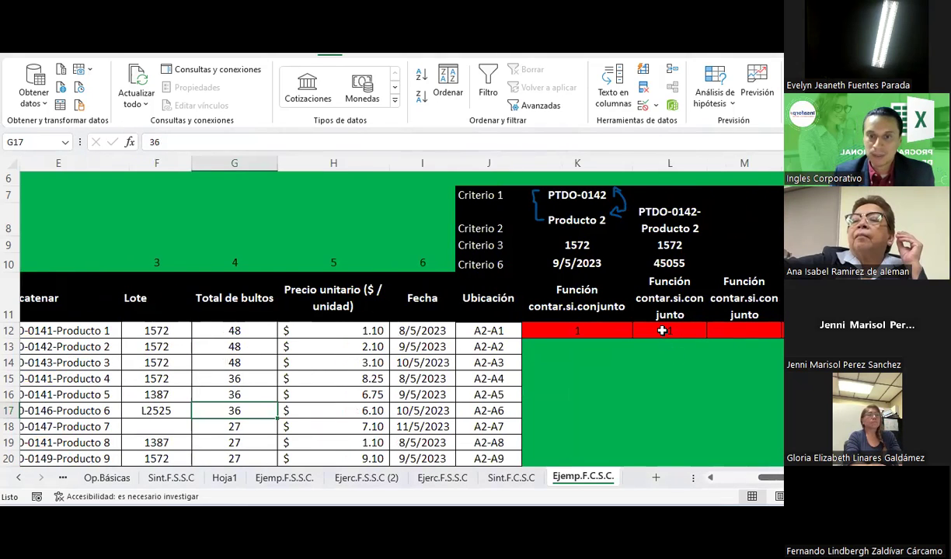
{"action": "left_click", "coordinate": [662, 331]}
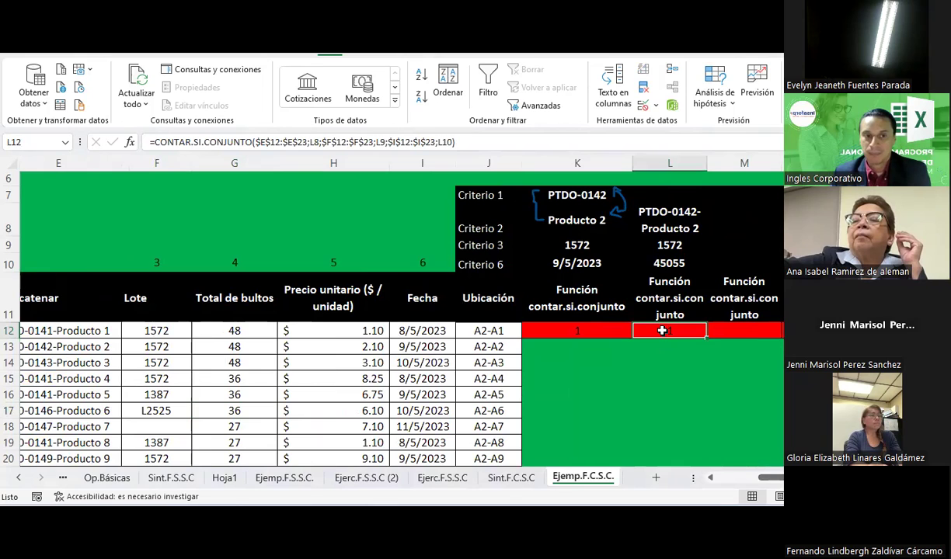
{"action": "scroll", "coordinate": [726, 487], "scroll_direction": "left", "scroll_amount": 5}
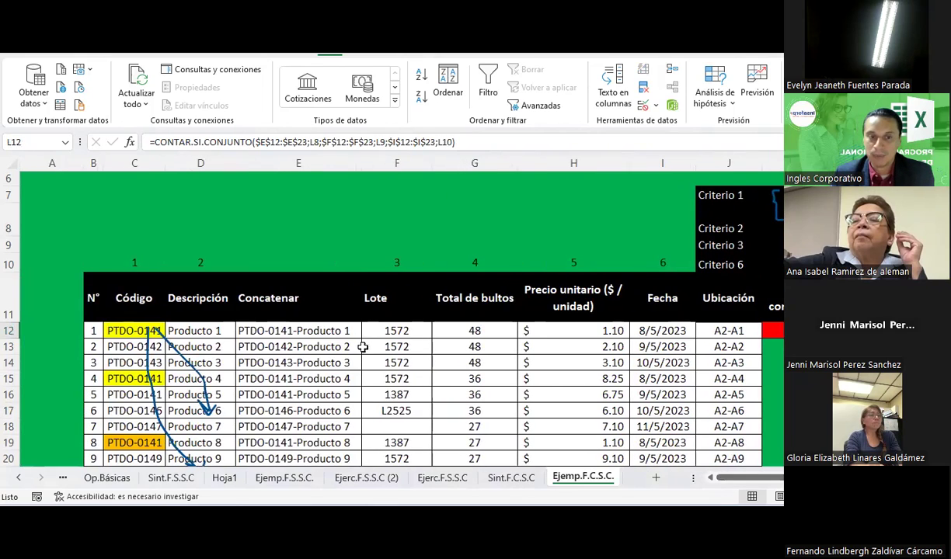
{"action": "left_click", "coordinate": [309, 162]}
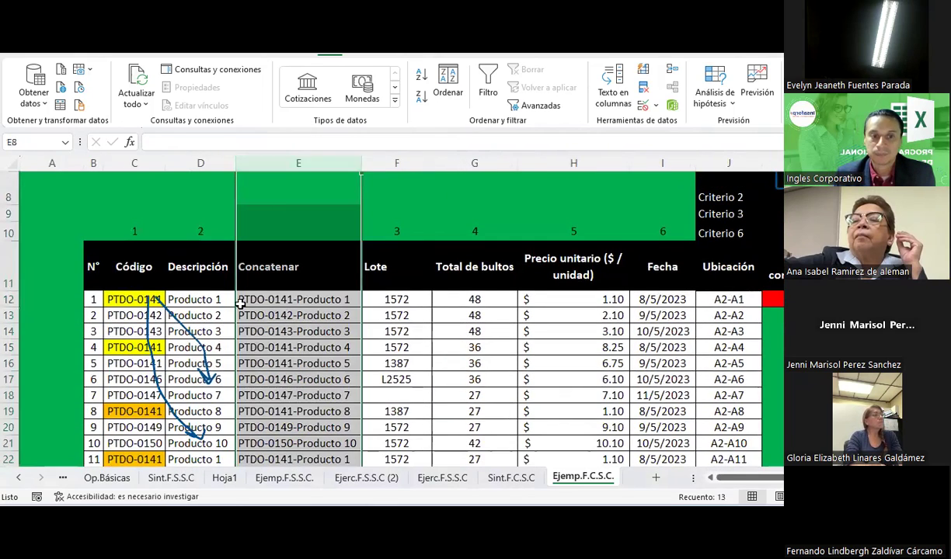
{"action": "scroll", "coordinate": [241, 307], "scroll_direction": "down", "scroll_amount": 1}
{"action": "left_click", "coordinate": [300, 254]}
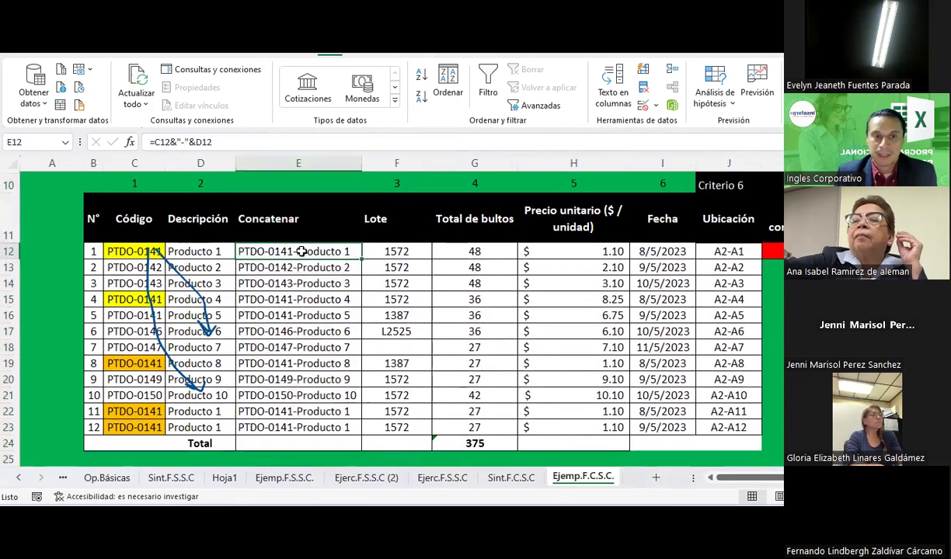
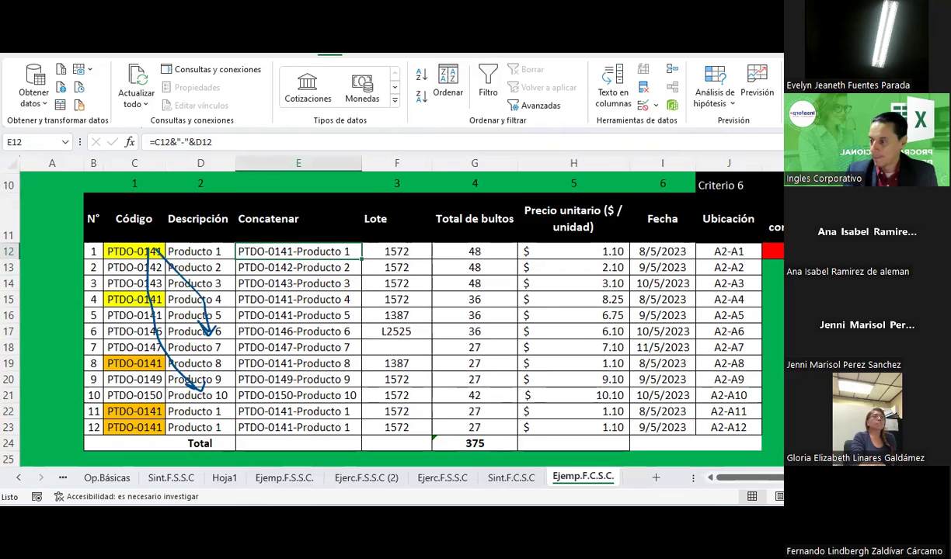
Review the product table, selecting a row-21 location cell and an empty cell below it
{"action": "left_click", "coordinate": [729, 395]}
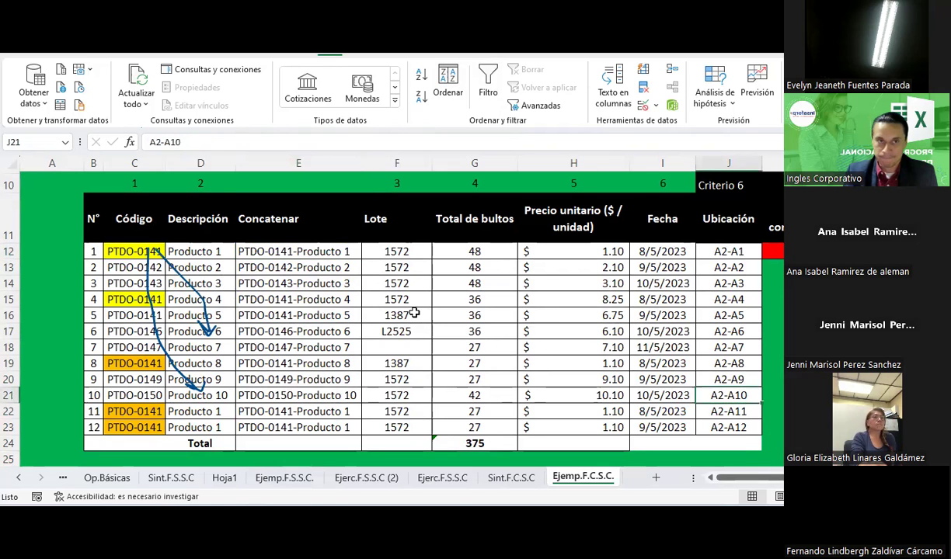
{"action": "scroll", "coordinate": [415, 312], "scroll_direction": "up", "scroll_amount": 1}
{"action": "scroll", "coordinate": [415, 313], "scroll_direction": "down", "scroll_amount": 1}
{"action": "scroll", "coordinate": [415, 313], "scroll_direction": "down", "scroll_amount": 1}
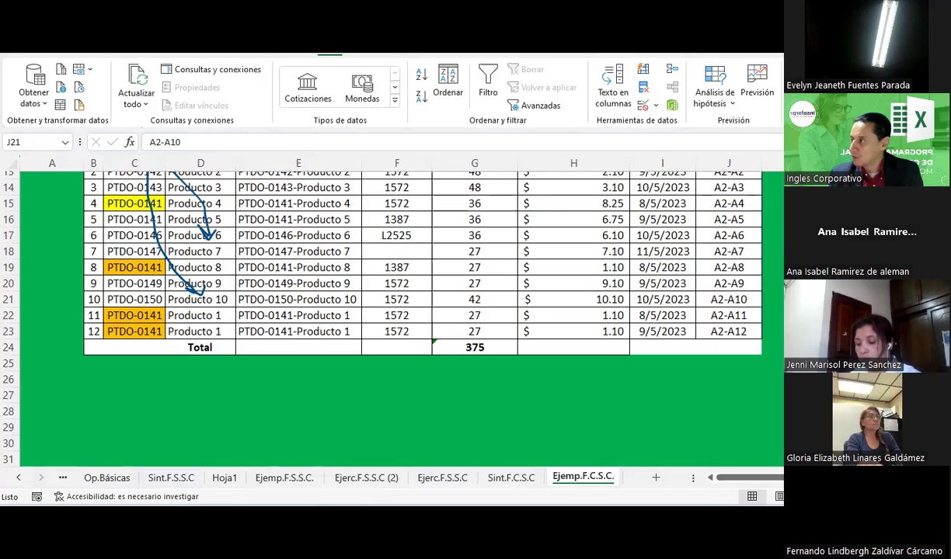
{"action": "left_click", "coordinate": [403, 374]}
{"action": "scroll", "coordinate": [403, 374], "scroll_direction": "up", "scroll_amount": 1}
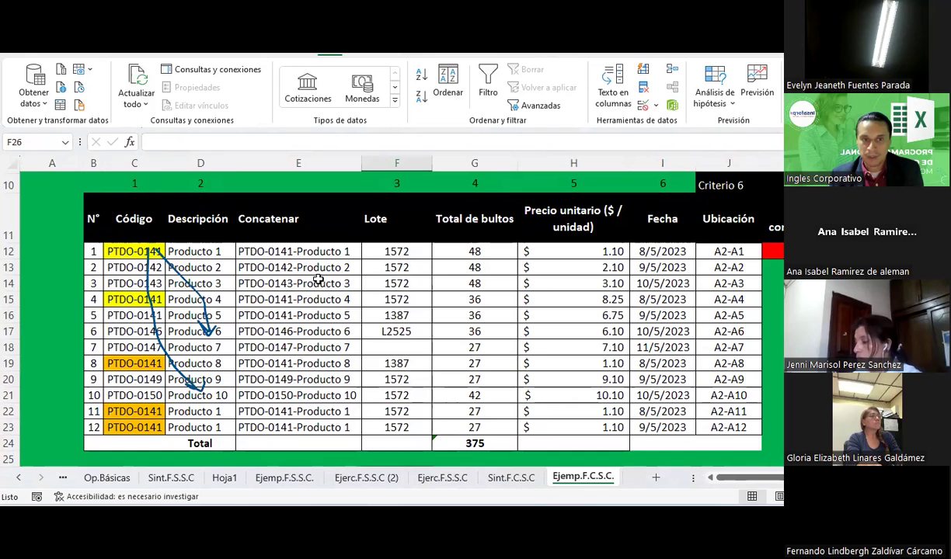
{"action": "scroll", "coordinate": [306, 271], "scroll_direction": "up", "scroll_amount": 1}
Hide the Concatenar column E, then select the Lote 1572 and PTDO-0142-Producto 2 cells
{"action": "right_click", "coordinate": [294, 160]}
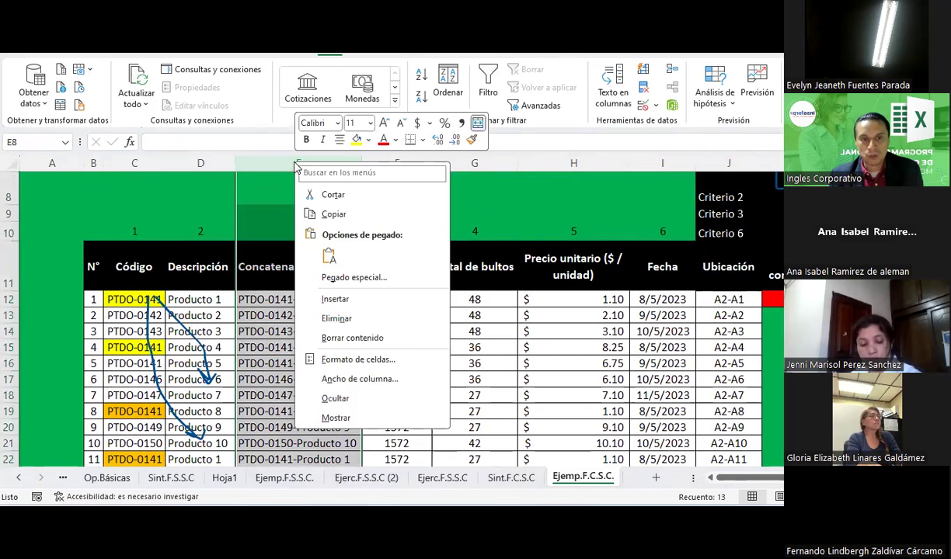
{"action": "left_click", "coordinate": [336, 397]}
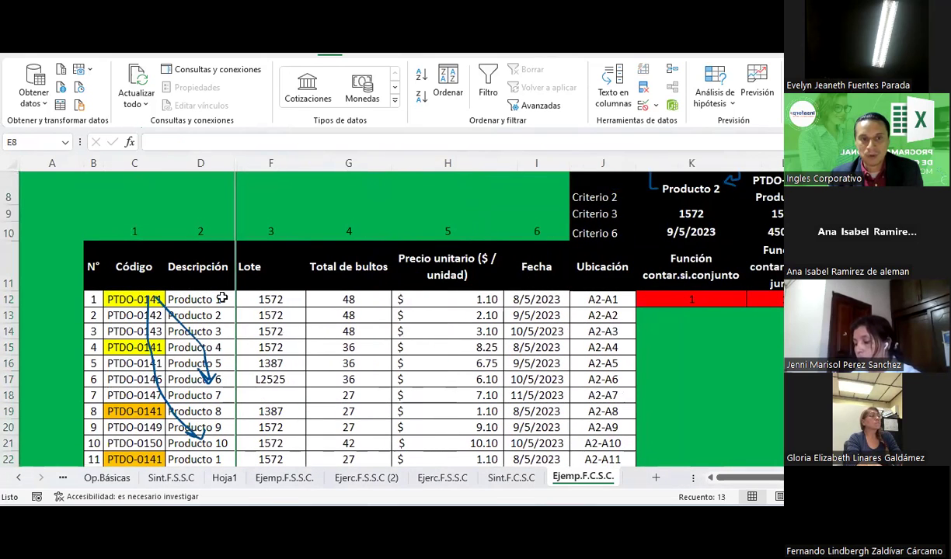
{"action": "left_click", "coordinate": [263, 314]}
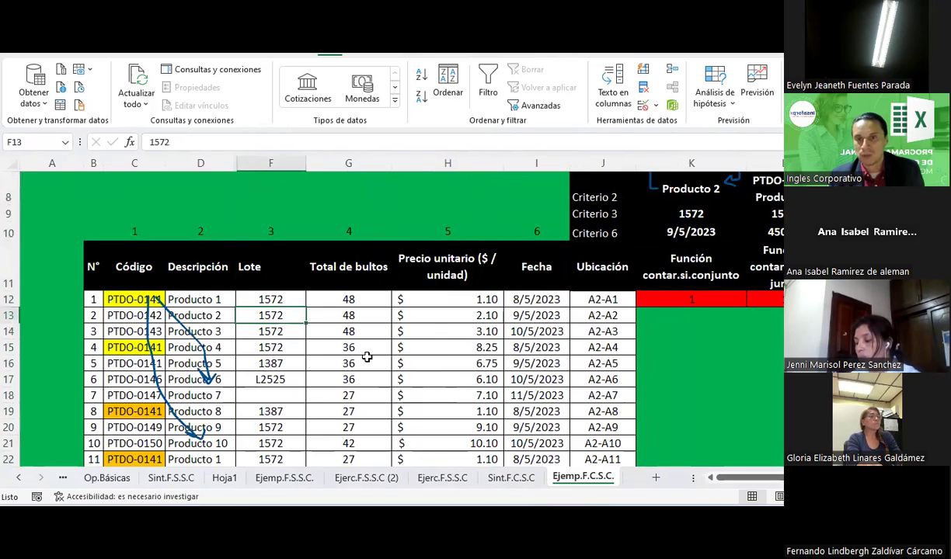
{"action": "scroll", "coordinate": [367, 356], "scroll_direction": "up", "scroll_amount": 1}
{"action": "left_click", "coordinate": [766, 235]}
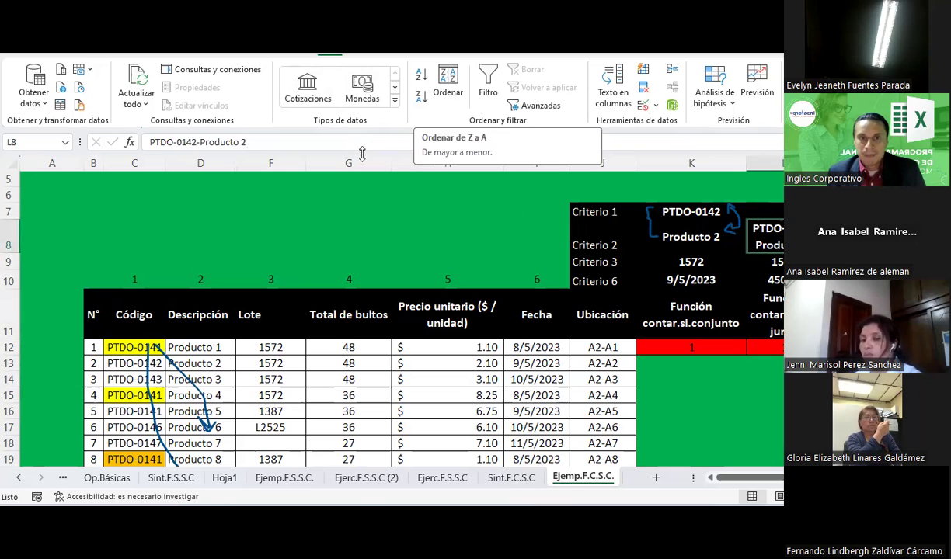
Click across the cells around row 8 above the table, starting from empty cell G8
{"action": "left_click", "coordinate": [380, 238]}
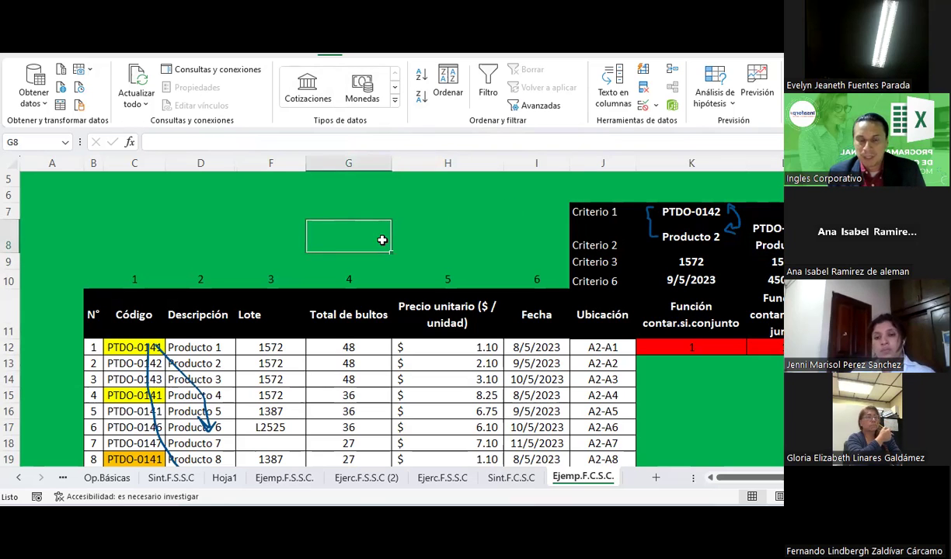
{"action": "left_click", "coordinate": [267, 229]}
{"action": "left_click", "coordinate": [187, 247]}
{"action": "left_click", "coordinate": [125, 237]}
{"action": "left_click", "coordinate": [254, 233]}
{"action": "left_click", "coordinate": [334, 229]}
{"action": "left_click", "coordinate": [408, 231]}
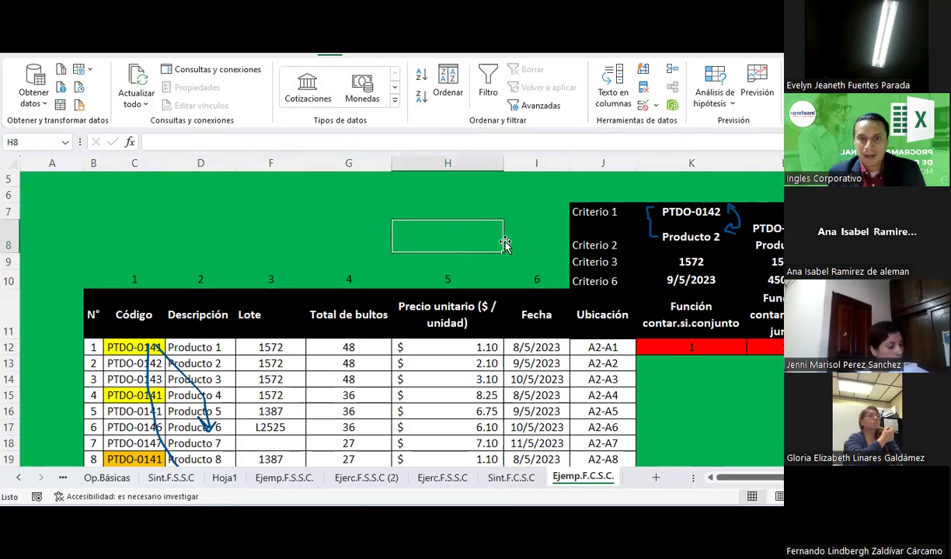
{"action": "left_click", "coordinate": [520, 233]}
{"action": "left_click", "coordinate": [435, 233]}
{"action": "left_click", "coordinate": [342, 233]}
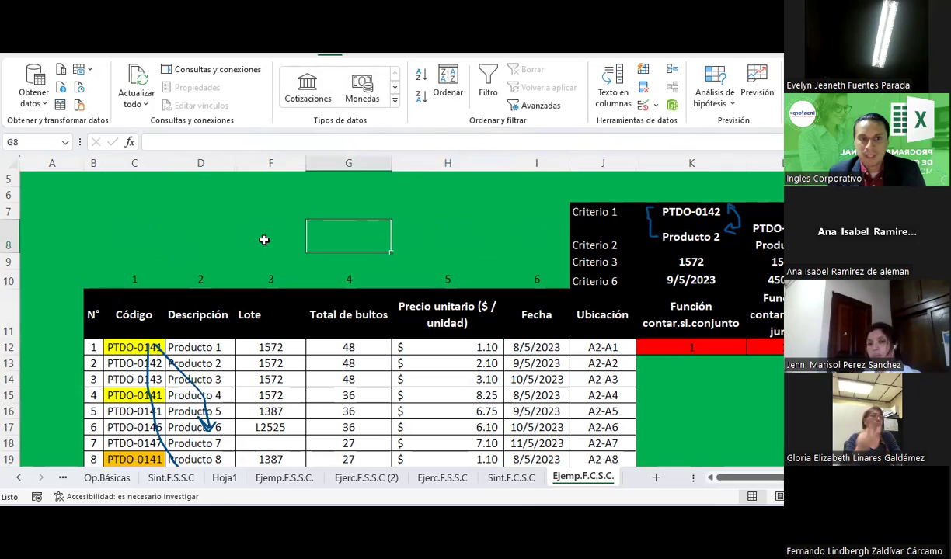
{"action": "left_click", "coordinate": [249, 234]}
{"action": "left_click", "coordinate": [187, 232]}
{"action": "left_click", "coordinate": [131, 241]}
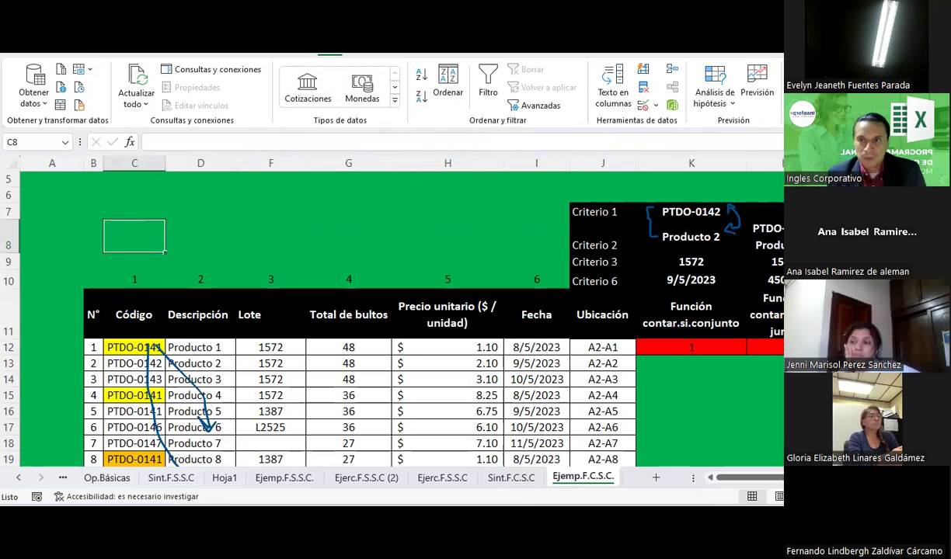
Close contar.si.conjunto with Ctrl+W, saving changes, and go to the Sintaxis Función Buscar sheet
{"action": "key", "text": "ctrl+w"}
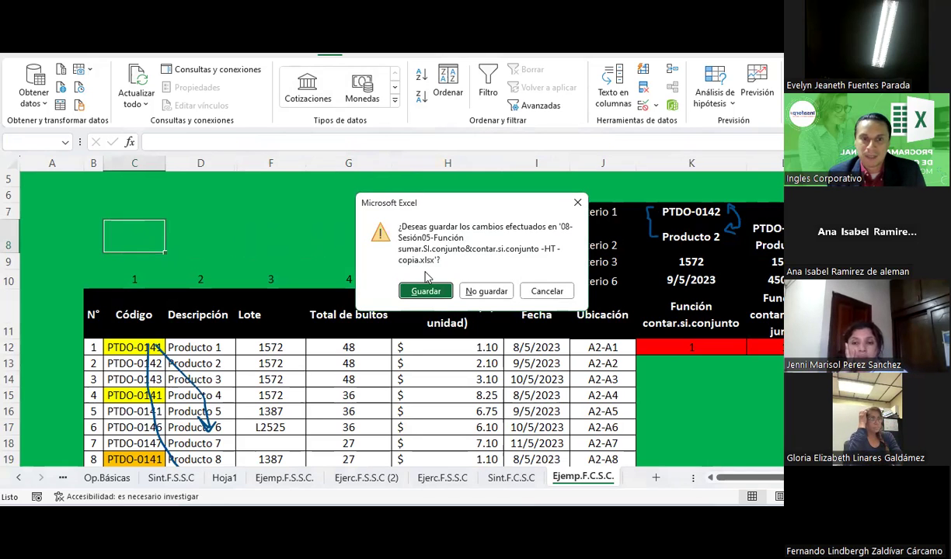
{"action": "left_click", "coordinate": [425, 291]}
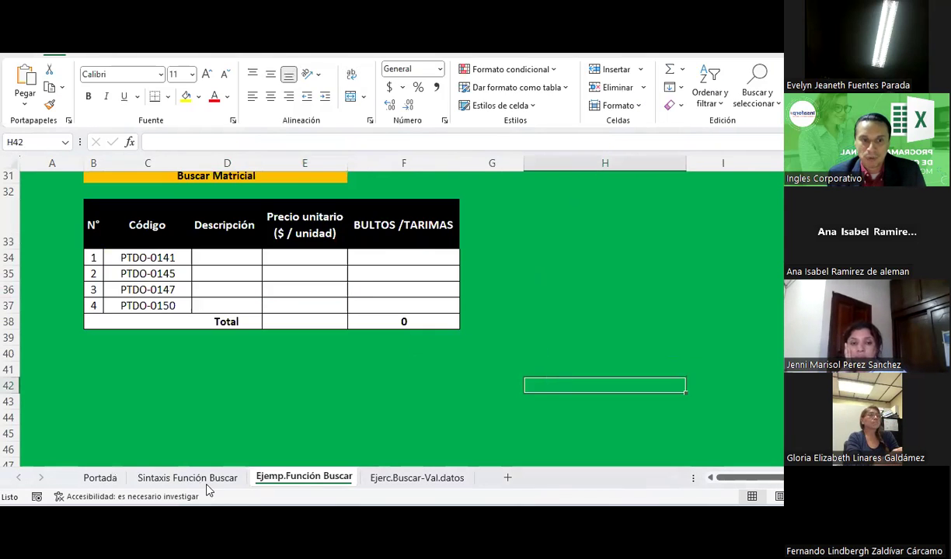
{"action": "left_click", "coordinate": [192, 478]}
{"action": "scroll", "coordinate": [263, 324], "scroll_direction": "up", "scroll_amount": 5}
{"action": "scroll", "coordinate": [263, 325], "scroll_direction": "up", "scroll_amount": 5}
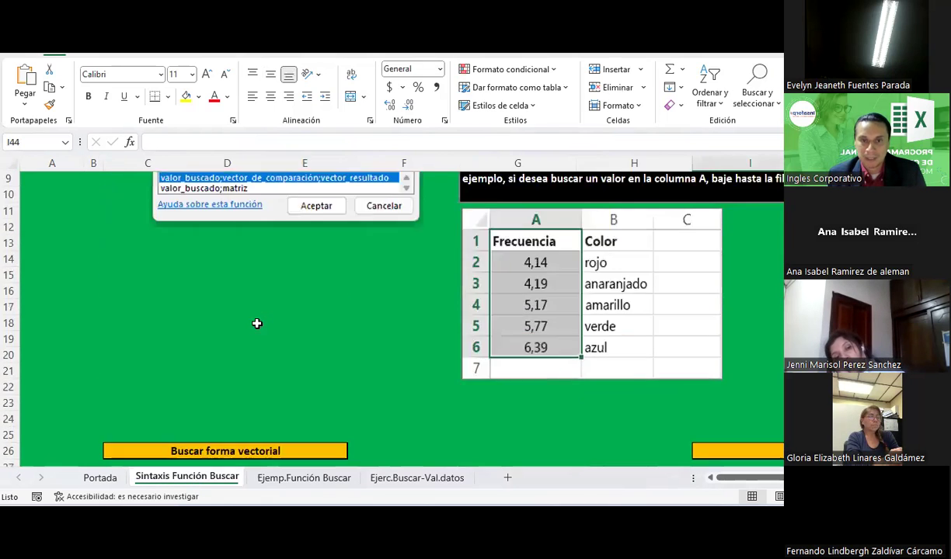
{"action": "scroll", "coordinate": [256, 327], "scroll_direction": "up", "scroll_amount": 3}
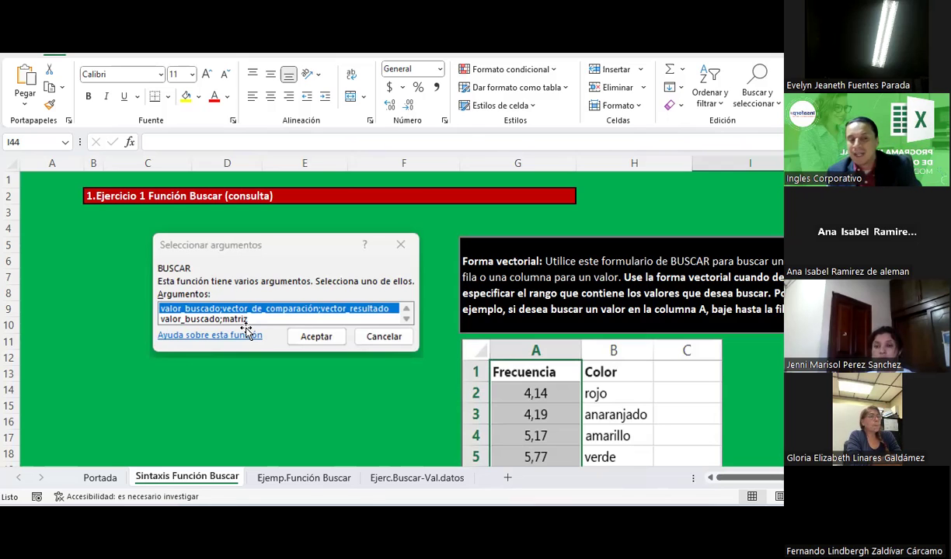
{"action": "left_click", "coordinate": [259, 424]}
{"action": "type", "text": "N"}
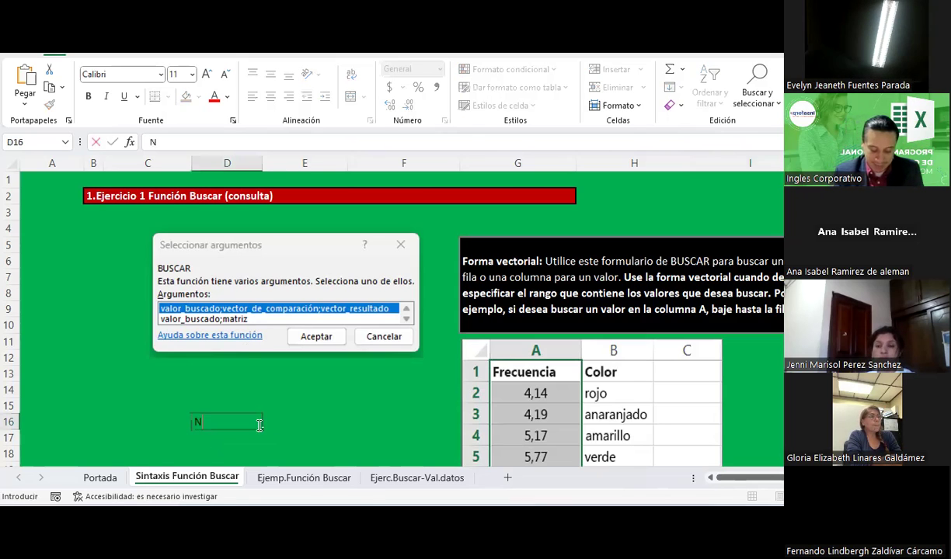
{"action": "type", "text": "/A"}
{"action": "key", "text": "Return"}
{"action": "scroll", "coordinate": [254, 401], "scroll_direction": "down", "scroll_amount": 1}
{"action": "left_click", "coordinate": [244, 370]}
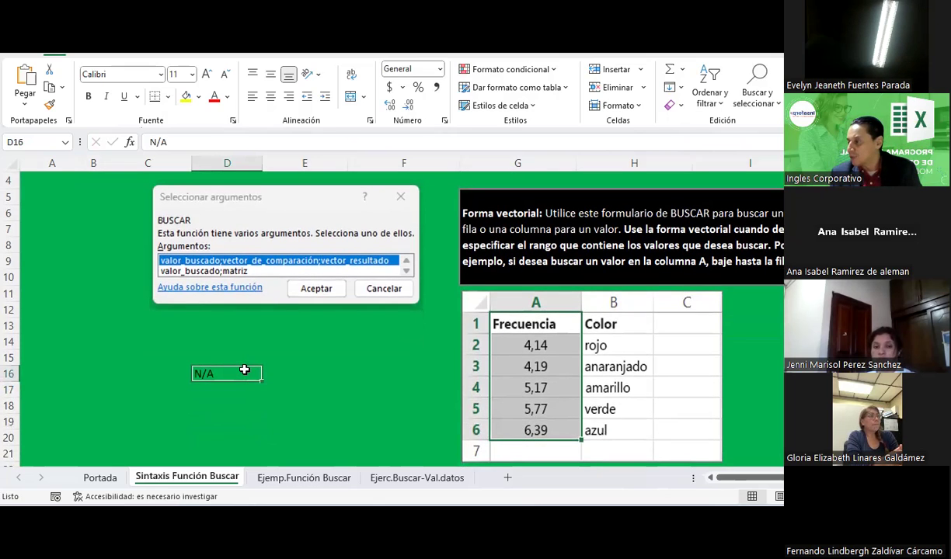
{"action": "key", "text": "Delete"}
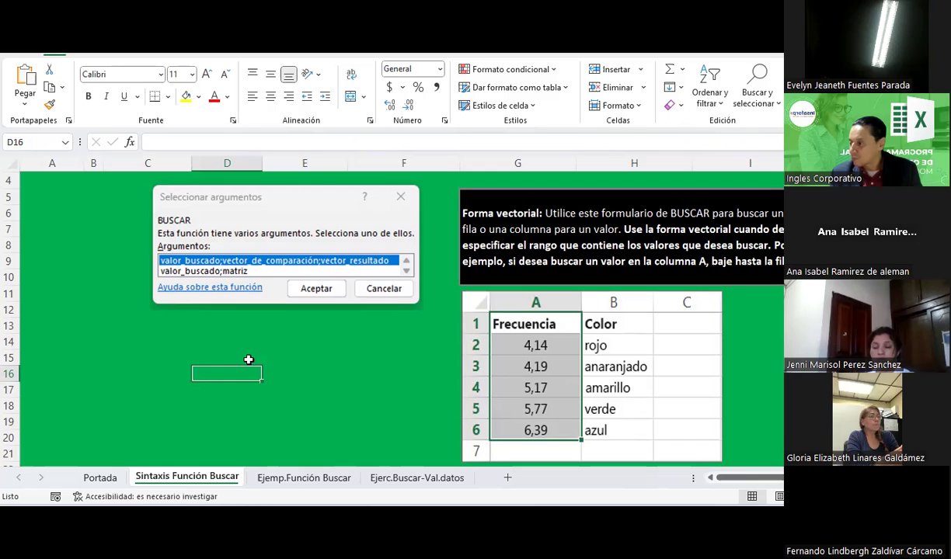
{"action": "left_click", "coordinate": [311, 361]}
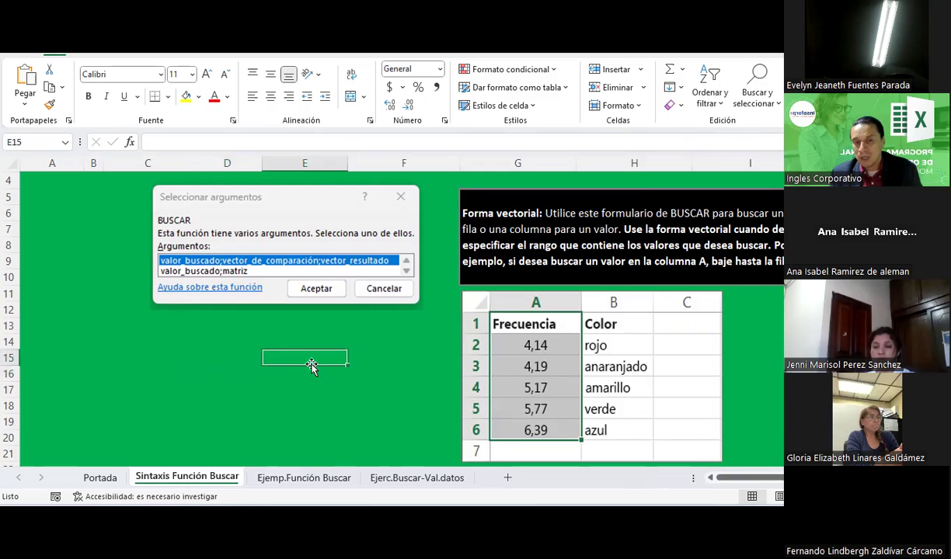
{"action": "scroll", "coordinate": [311, 365], "scroll_direction": "up", "scroll_amount": 1}
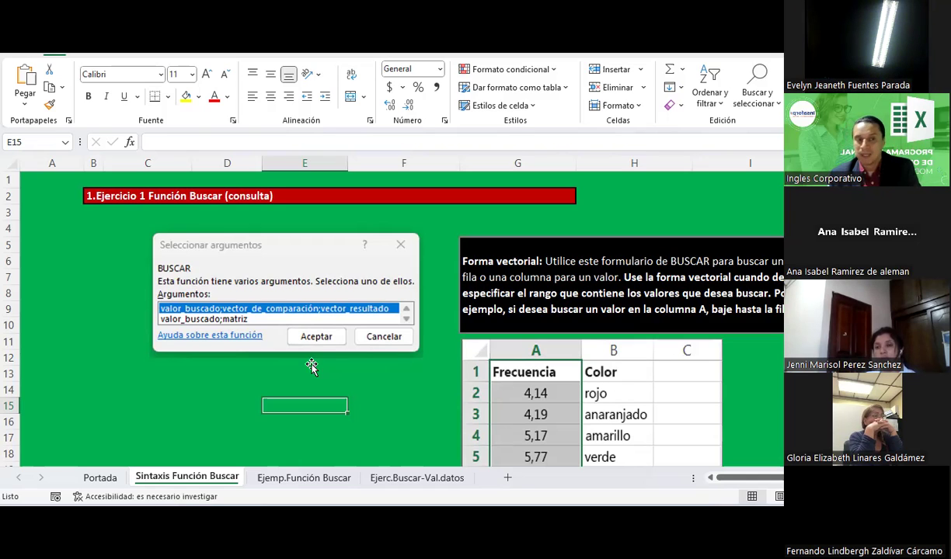
Select the exercise title and BUSCAR dialog picture, pick C6, then scroll right to Forma de Matriz
{"action": "left_click", "coordinate": [212, 194]}
{"action": "left_click", "coordinate": [234, 226]}
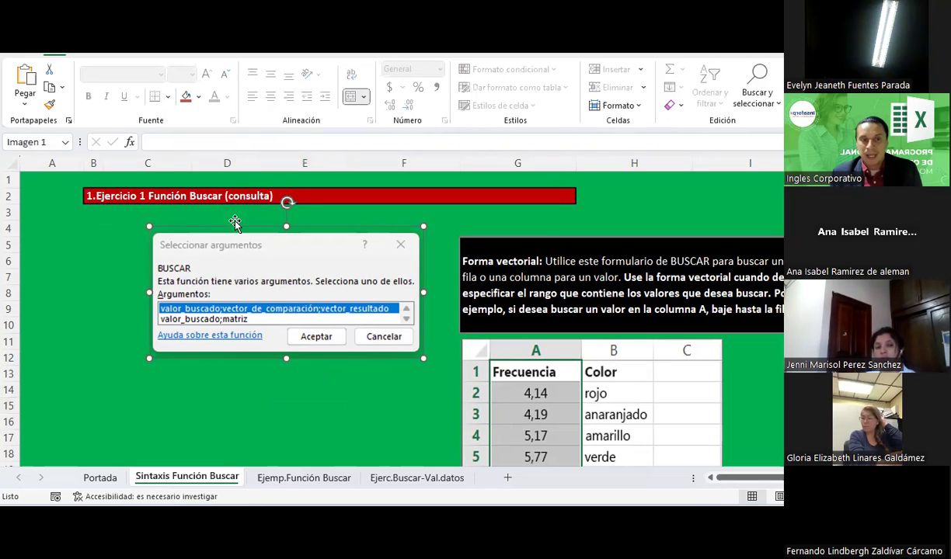
{"action": "left_click", "coordinate": [117, 262]}
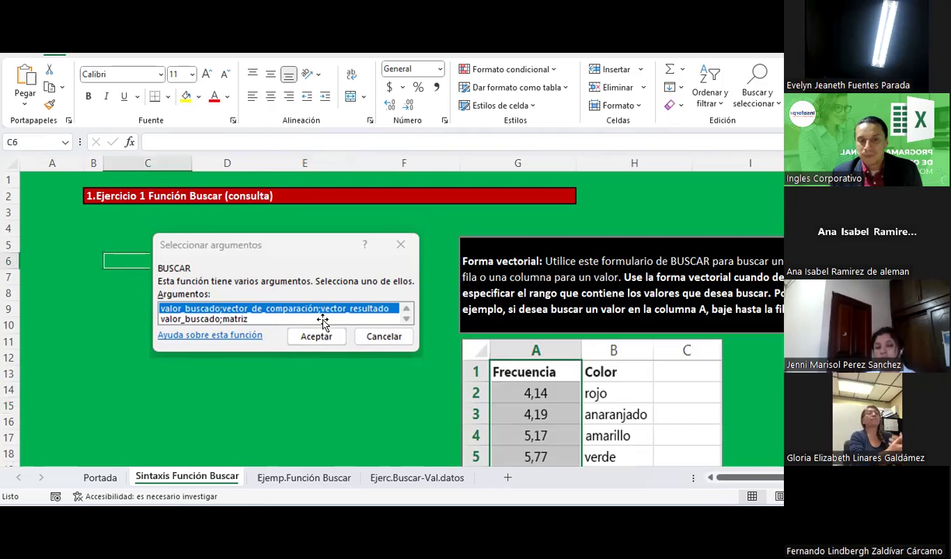
{"action": "scroll", "coordinate": [322, 320], "scroll_direction": "down", "scroll_amount": 2}
{"action": "scroll", "coordinate": [322, 323], "scroll_direction": "up", "scroll_amount": 1}
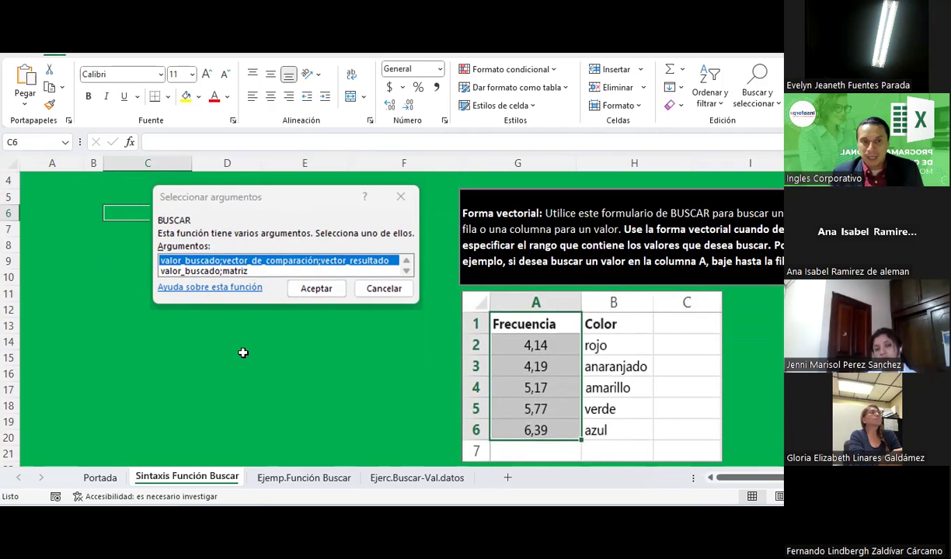
{"action": "scroll", "coordinate": [240, 352], "scroll_direction": "up", "scroll_amount": 1}
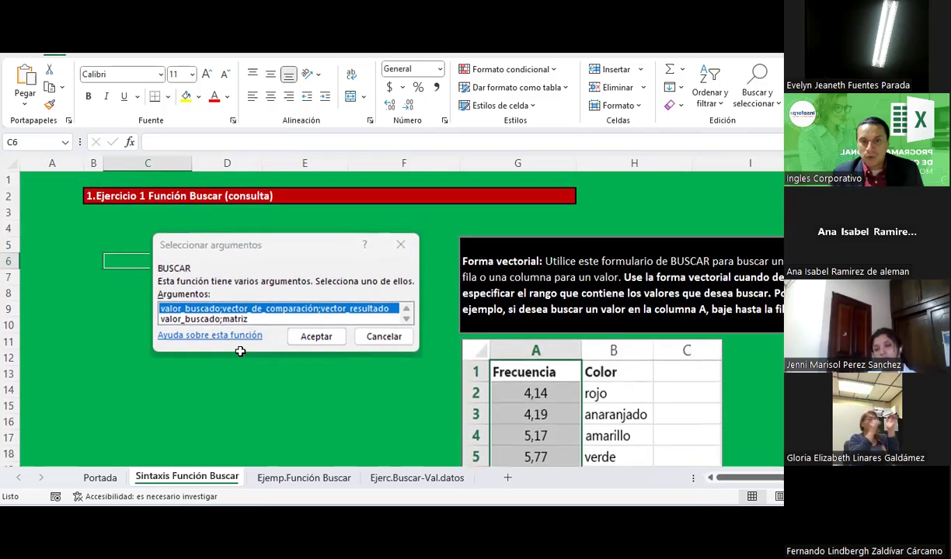
{"action": "scroll", "coordinate": [240, 352], "scroll_direction": "down", "scroll_amount": 1}
{"action": "scroll", "coordinate": [240, 352], "scroll_direction": "up", "scroll_amount": 1}
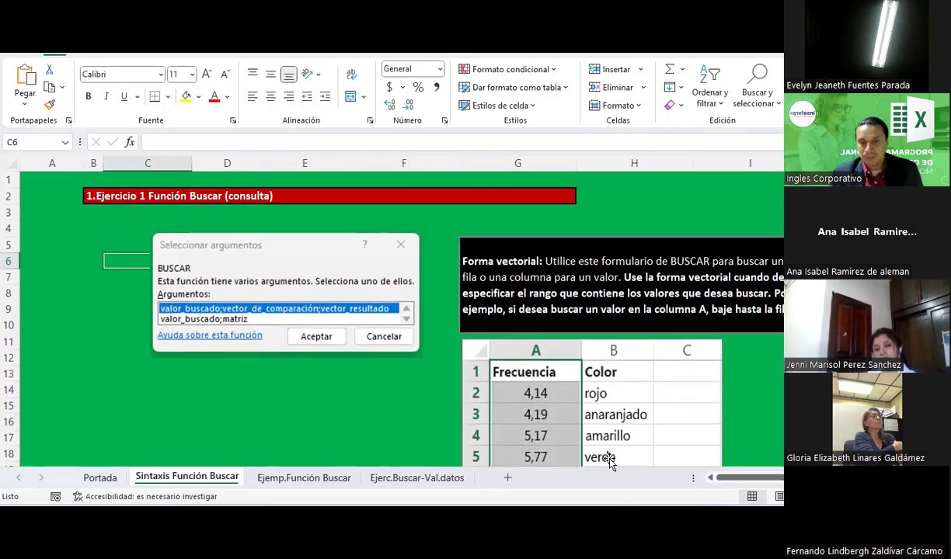
{"action": "left_click_drag", "start_coordinate": [722, 480], "coordinate": [737, 479]}
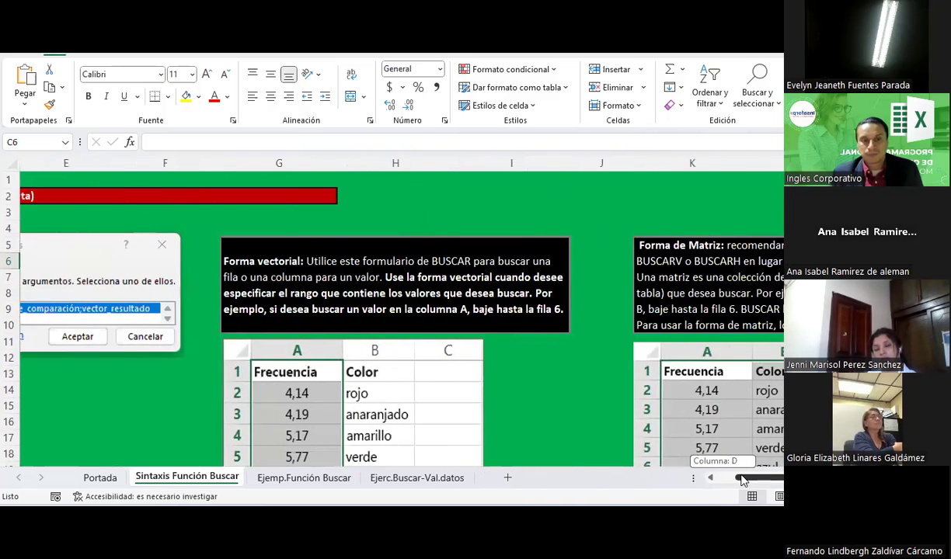
Select the Forma vectorial text box and scroll down to the Buscar forma vectorial argument diagram
{"action": "left_click", "coordinate": [524, 280]}
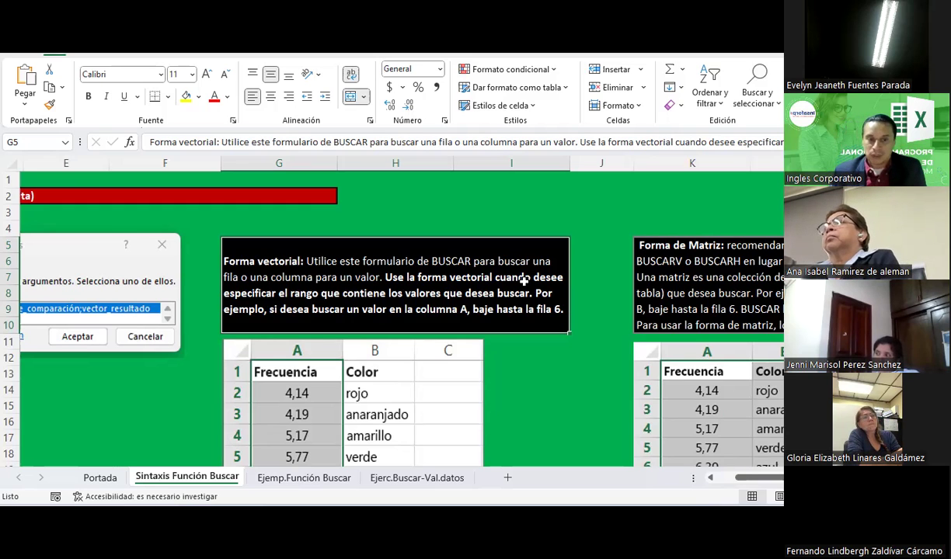
{"action": "scroll", "coordinate": [425, 259], "scroll_direction": "down", "scroll_amount": 2}
{"action": "scroll", "coordinate": [427, 264], "scroll_direction": "down", "scroll_amount": 2}
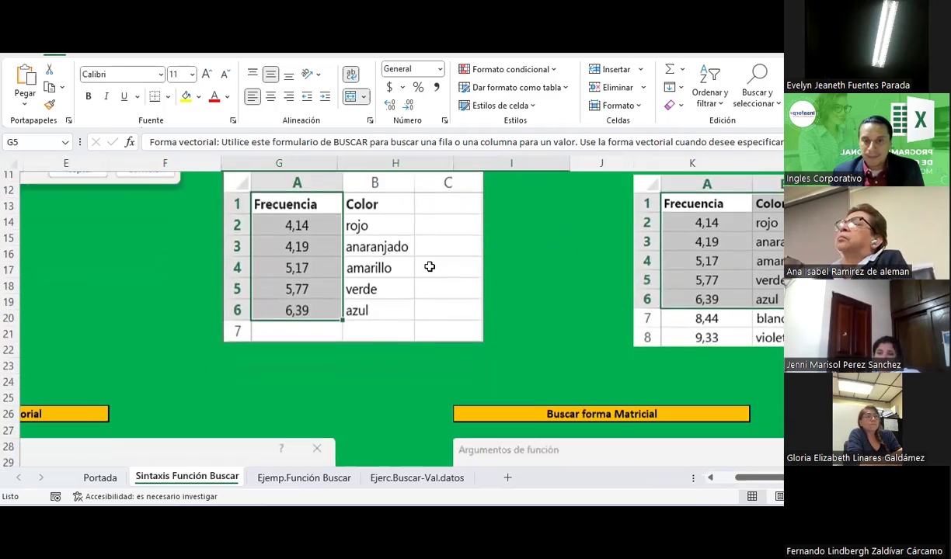
{"action": "scroll", "coordinate": [419, 260], "scroll_direction": "down", "scroll_amount": 4}
{"action": "scroll", "coordinate": [411, 255], "scroll_direction": "down", "scroll_amount": 1}
{"action": "left_click_drag", "start_coordinate": [745, 478], "coordinate": [726, 478]}
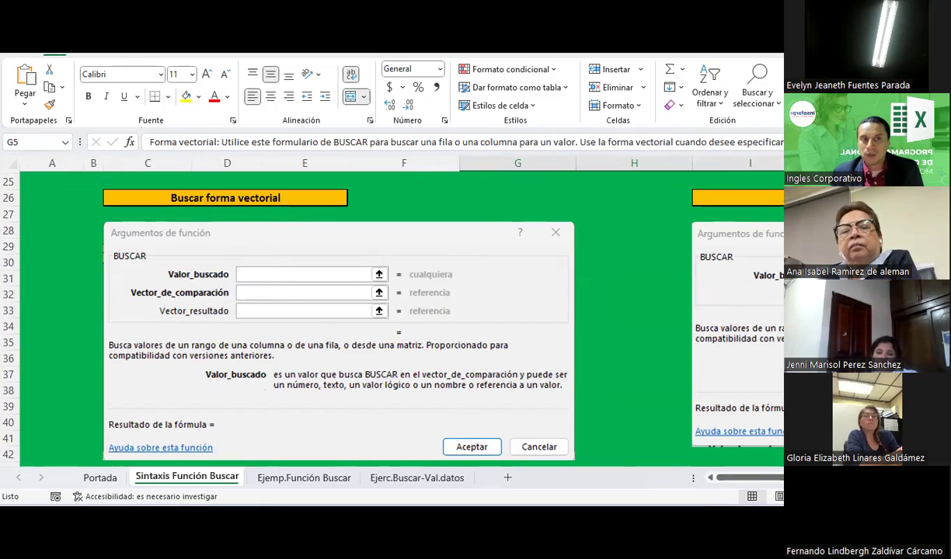
With the blue pen, ink an arrow, an RVE note by Vector_resultado, and an underlined heading
{"action": "left_click", "coordinate": [136, 58]}
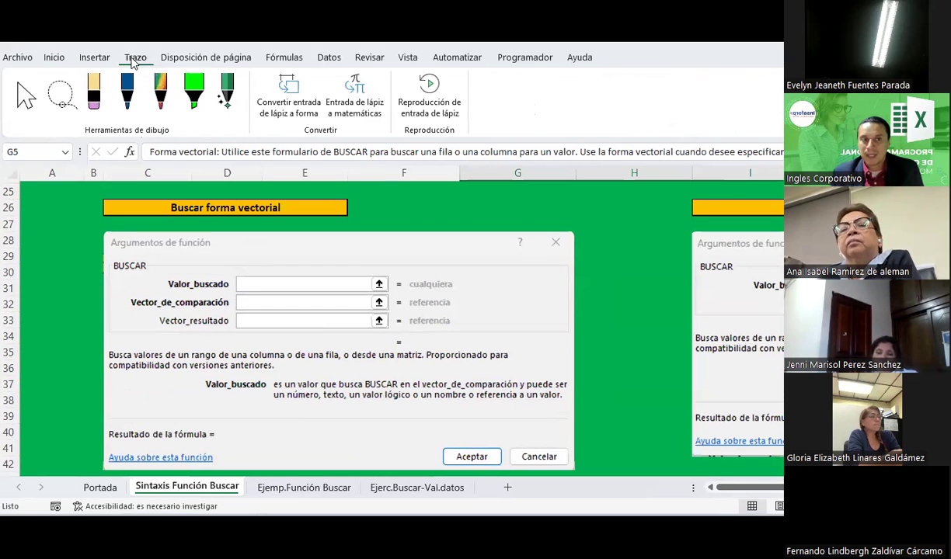
{"action": "left_click", "coordinate": [132, 89]}
{"action": "mouse_move", "coordinate": [267, 282]}
{"action": "left_mouse_down"}
{"action": "mouse_move", "coordinate": [281, 295]}
{"action": "mouse_move", "coordinate": [250, 304]}
{"action": "mouse_move", "coordinate": [253, 315]}
{"action": "left_mouse_up"}
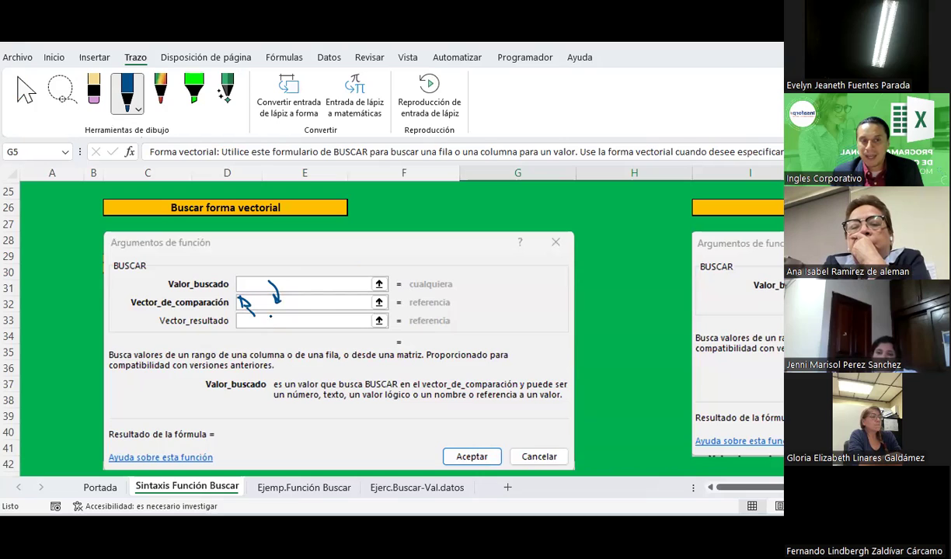
{"action": "left_click_drag", "start_coordinate": [275, 320], "coordinate": [285, 329]}
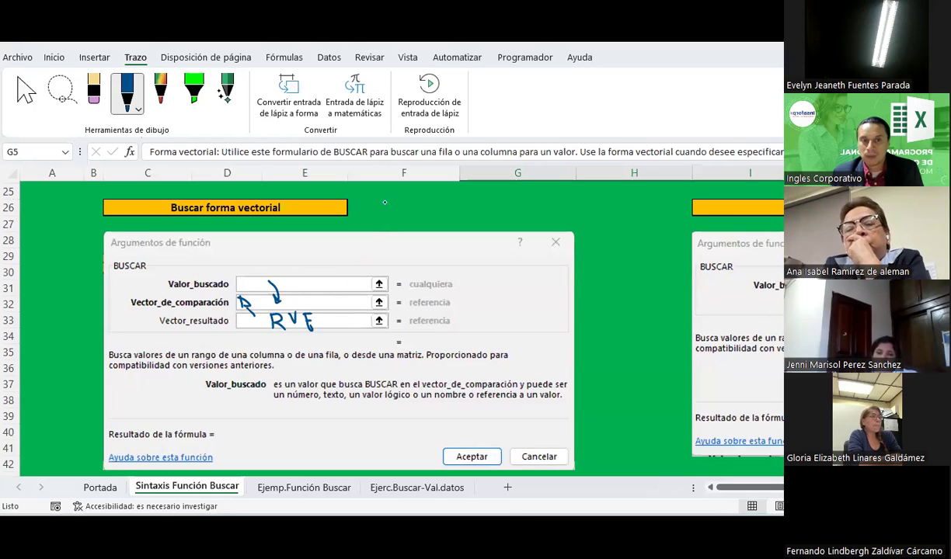
{"action": "mouse_move", "coordinate": [386, 204]}
{"action": "left_mouse_down"}
{"action": "mouse_move", "coordinate": [389, 212]}
{"action": "mouse_move", "coordinate": [441, 203]}
{"action": "mouse_move", "coordinate": [541, 233]}
{"action": "mouse_move", "coordinate": [622, 236]}
{"action": "left_mouse_up"}
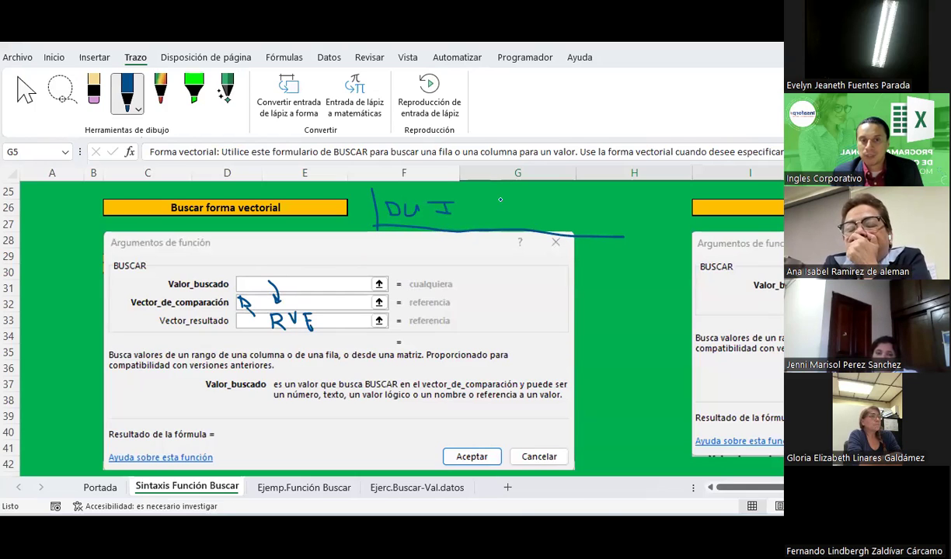
{"action": "left_click_drag", "start_coordinate": [506, 220], "coordinate": [506, 220]}
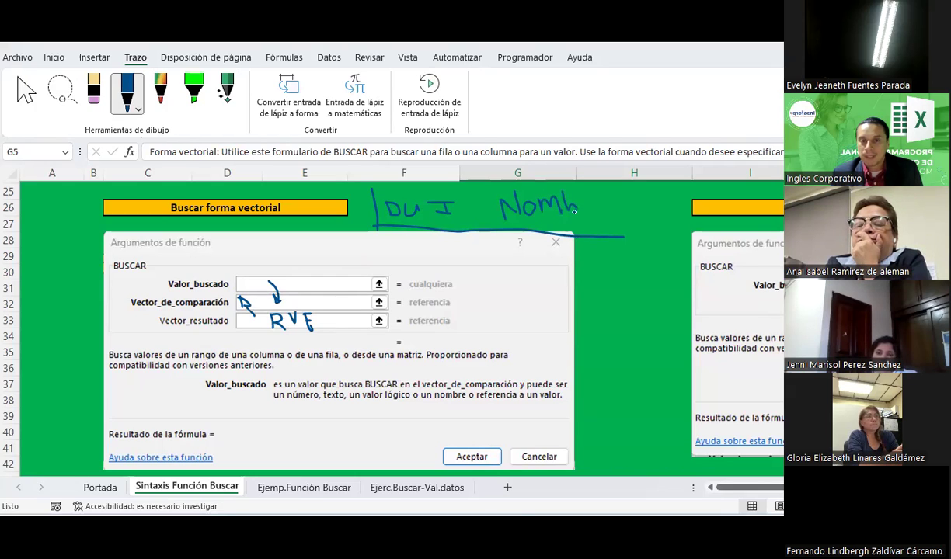
Write 'Nombre', add F1, F1:F10 and G1:G10 notes, circle Valor_buscado and write Fx
{"action": "mouse_move", "coordinate": [575, 213]}
{"action": "left_mouse_down"}
{"action": "mouse_move", "coordinate": [586, 204]}
{"action": "mouse_move", "coordinate": [604, 212]}
{"action": "left_mouse_up"}
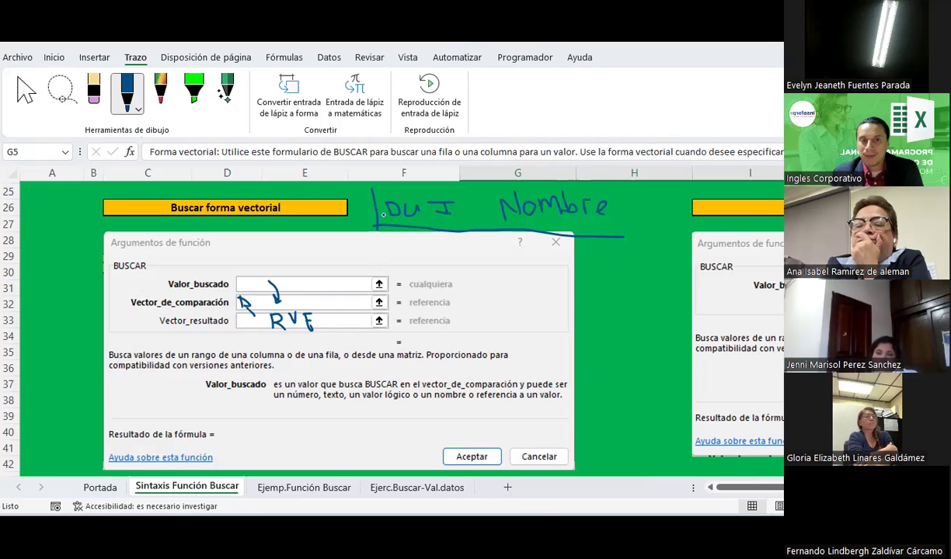
{"action": "left_click_drag", "start_coordinate": [371, 217], "coordinate": [310, 273]}
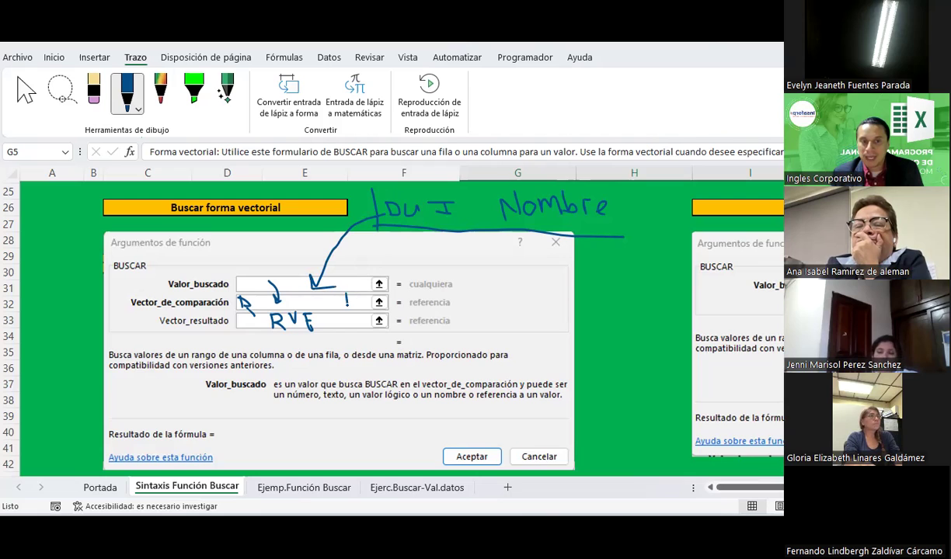
{"action": "mouse_move", "coordinate": [346, 292]}
{"action": "left_mouse_down"}
{"action": "mouse_move", "coordinate": [348, 302]}
{"action": "mouse_move", "coordinate": [376, 307]}
{"action": "mouse_move", "coordinate": [351, 305]}
{"action": "left_mouse_up"}
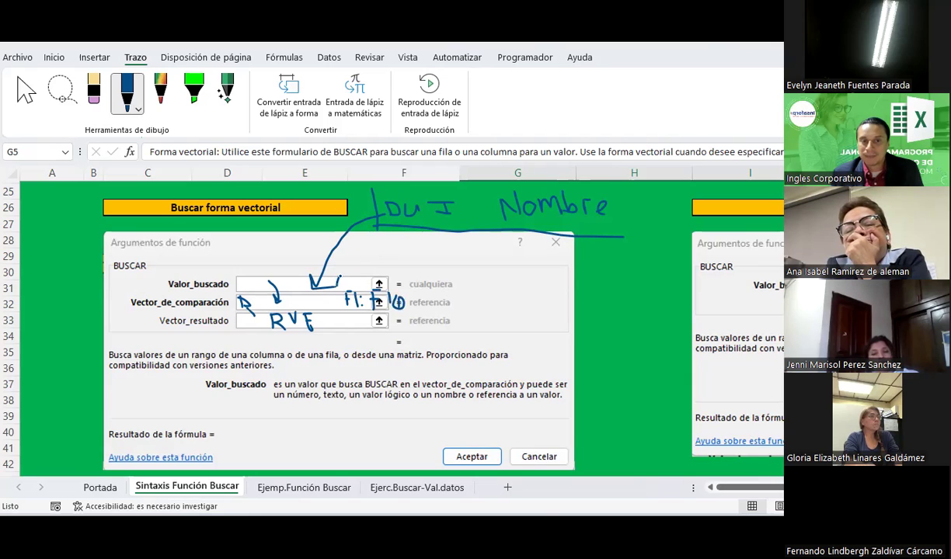
{"action": "left_click_drag", "start_coordinate": [352, 276], "coordinate": [350, 284]}
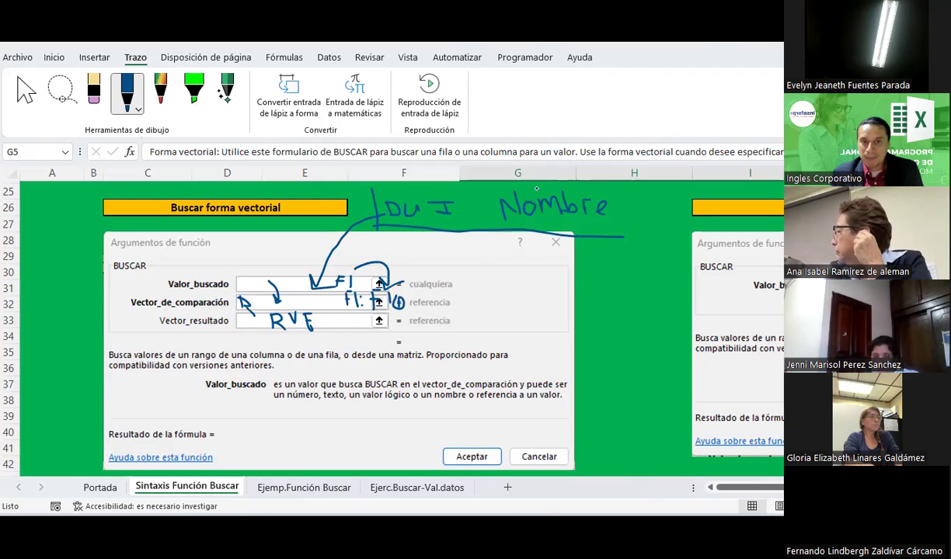
{"action": "left_click_drag", "start_coordinate": [332, 316], "coordinate": [335, 323]}
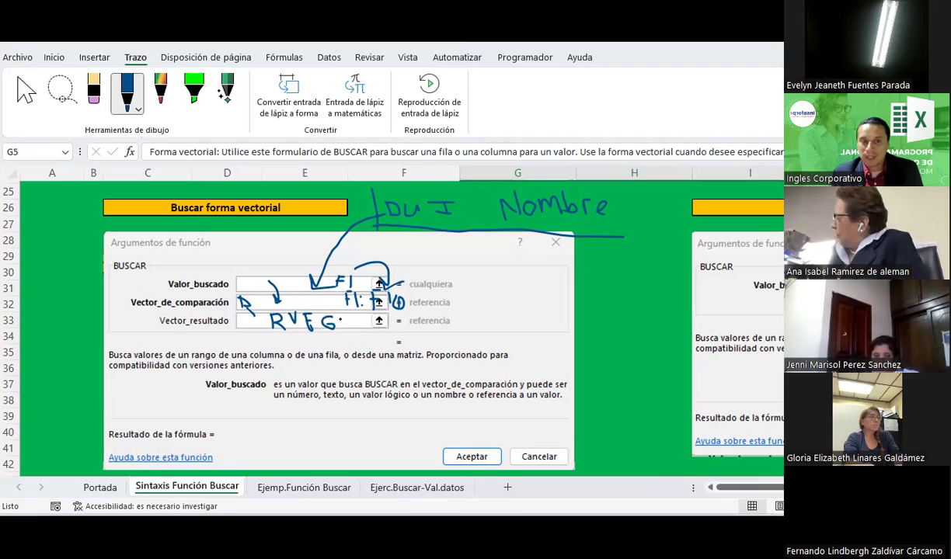
{"action": "mouse_move", "coordinate": [342, 315]}
{"action": "left_mouse_down"}
{"action": "mouse_move", "coordinate": [342, 328]}
{"action": "mouse_move", "coordinate": [371, 315]}
{"action": "left_mouse_up"}
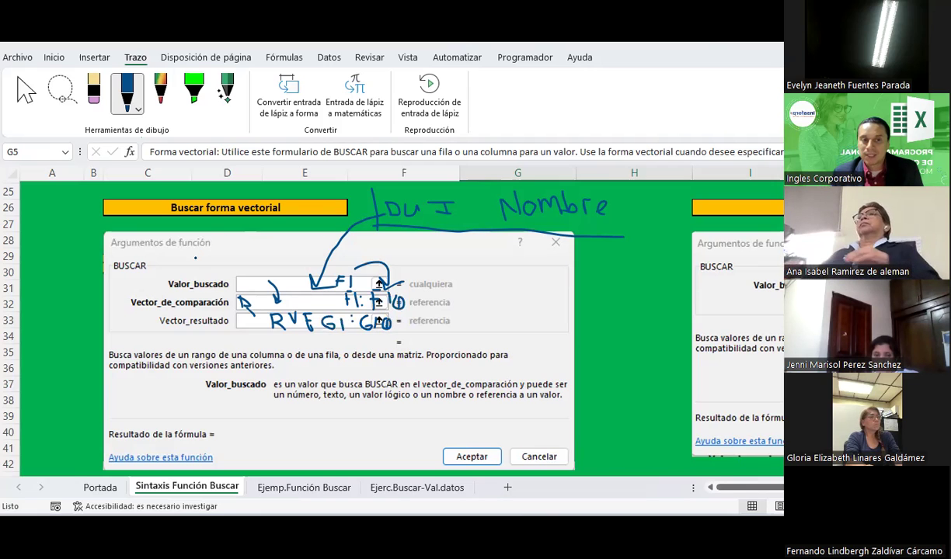
{"action": "mouse_move", "coordinate": [194, 261]}
{"action": "left_mouse_down"}
{"action": "mouse_move", "coordinate": [226, 276]}
{"action": "mouse_move", "coordinate": [414, 232]}
{"action": "left_mouse_up"}
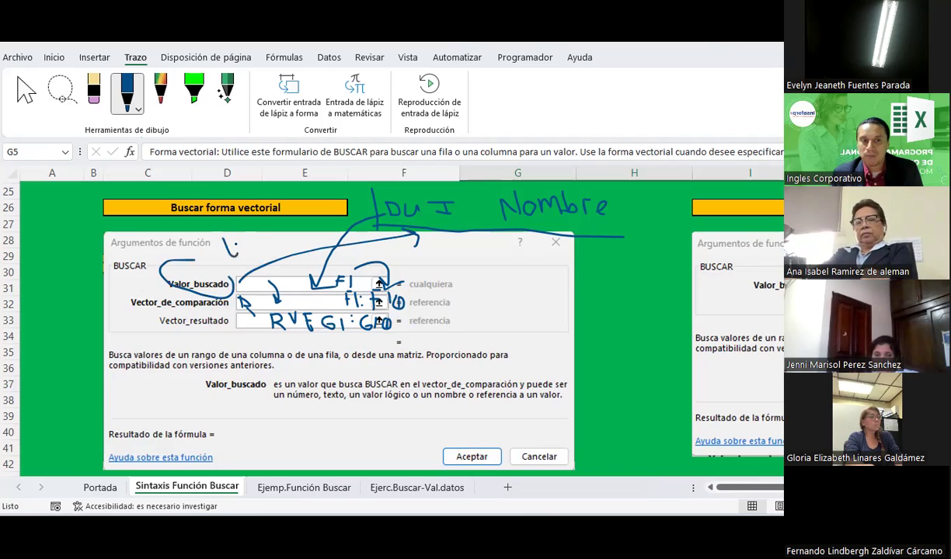
{"action": "left_click_drag", "start_coordinate": [252, 241], "coordinate": [242, 253]}
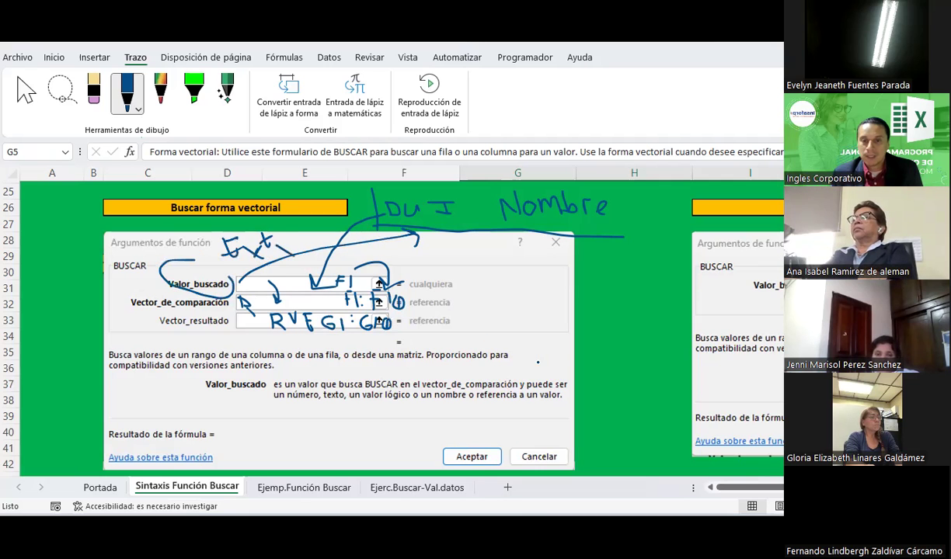
Ink a check mark beside the Valor_buscado explanation below the vectorial BUSCAR dialog
{"action": "scroll", "coordinate": [388, 327], "scroll_direction": "down", "scroll_amount": 5}
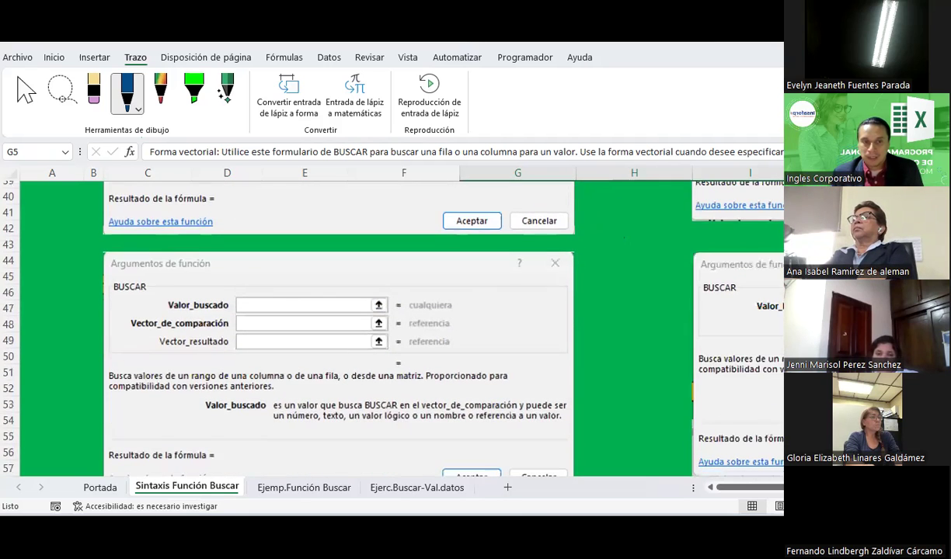
{"action": "scroll", "coordinate": [376, 326], "scroll_direction": "up", "scroll_amount": 2}
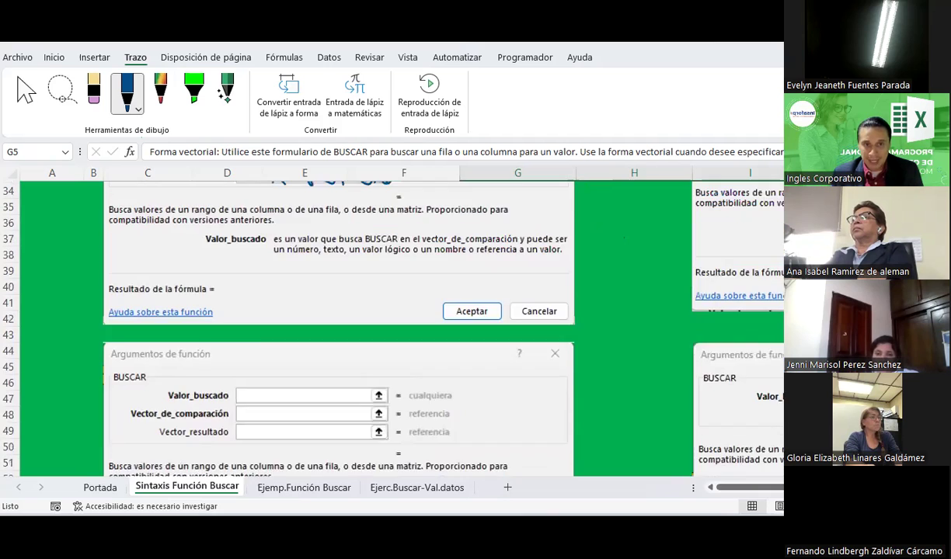
{"action": "scroll", "coordinate": [376, 326], "scroll_direction": "up", "scroll_amount": 1}
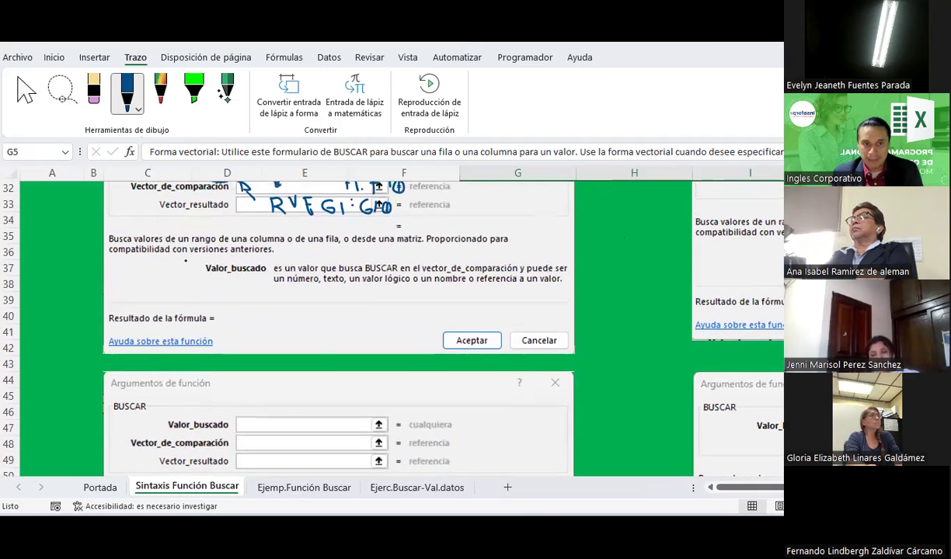
{"action": "left_click_drag", "start_coordinate": [184, 264], "coordinate": [231, 243]}
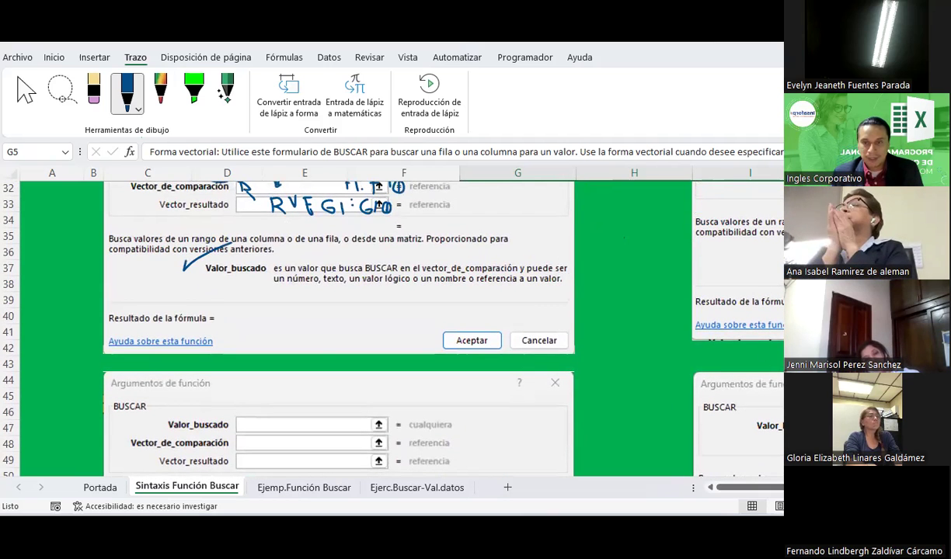
{"action": "scroll", "coordinate": [376, 326], "scroll_direction": "down", "scroll_amount": 2}
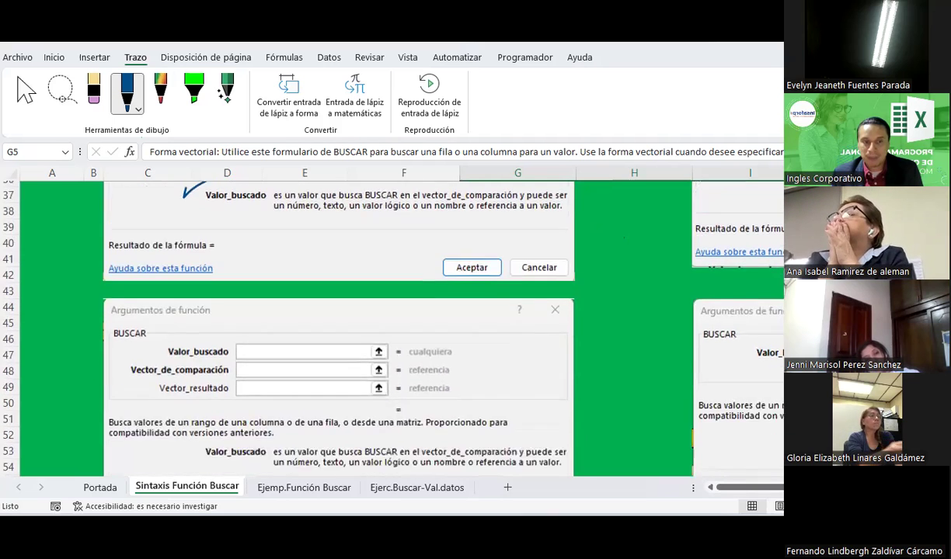
{"action": "scroll", "coordinate": [376, 326], "scroll_direction": "down", "scroll_amount": 1}
{"action": "scroll", "coordinate": [376, 326], "scroll_direction": "down", "scroll_amount": 6}
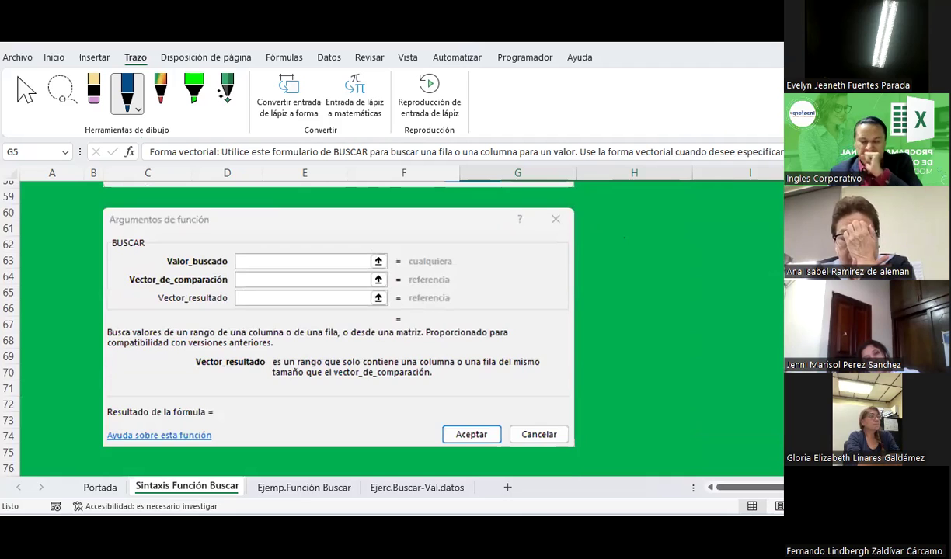
{"action": "scroll", "coordinate": [376, 326], "scroll_direction": "up", "scroll_amount": 5}
{"action": "scroll", "coordinate": [376, 326], "scroll_direction": "up", "scroll_amount": 2}
{"action": "scroll", "coordinate": [376, 326], "scroll_direction": "up", "scroll_amount": 1}
{"action": "scroll", "coordinate": [375, 326], "scroll_direction": "up", "scroll_amount": 2}
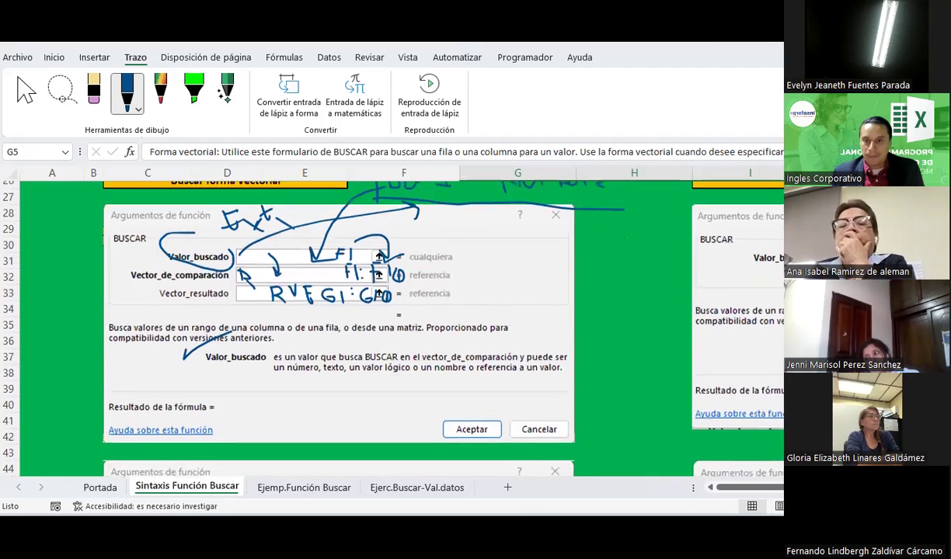
Scroll to the matrix-form dialog and handwrite 'Pri' over its Valor_buscado field
{"action": "mouse_move", "coordinate": [747, 487]}
{"action": "left_mouse_down"}
{"action": "mouse_move", "coordinate": [773, 487]}
{"action": "mouse_move", "coordinate": [765, 487]}
{"action": "left_mouse_up"}
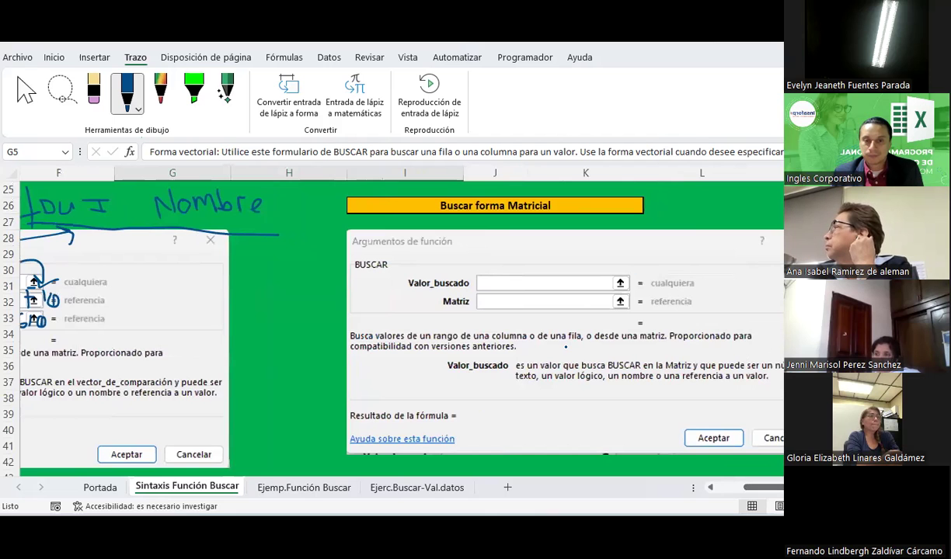
{"action": "mouse_move", "coordinate": [792, 487]}
{"action": "left_mouse_down"}
{"action": "mouse_move", "coordinate": [767, 491]}
{"action": "mouse_move", "coordinate": [781, 489]}
{"action": "left_mouse_up"}
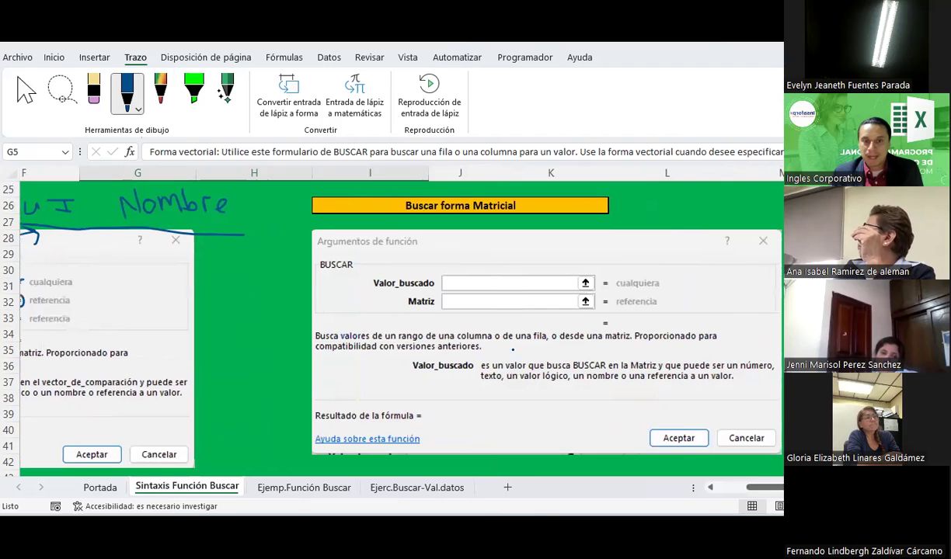
{"action": "mouse_move", "coordinate": [446, 286]}
{"action": "left_mouse_down"}
{"action": "mouse_move", "coordinate": [466, 287]}
{"action": "mouse_move", "coordinate": [447, 287]}
{"action": "mouse_move", "coordinate": [464, 273]}
{"action": "left_mouse_up"}
{"action": "mouse_move", "coordinate": [478, 276]}
{"action": "left_mouse_down"}
{"action": "mouse_move", "coordinate": [494, 286]}
{"action": "mouse_move", "coordinate": [498, 268]}
{"action": "left_mouse_up"}
{"action": "left_click", "coordinate": [477, 265]}
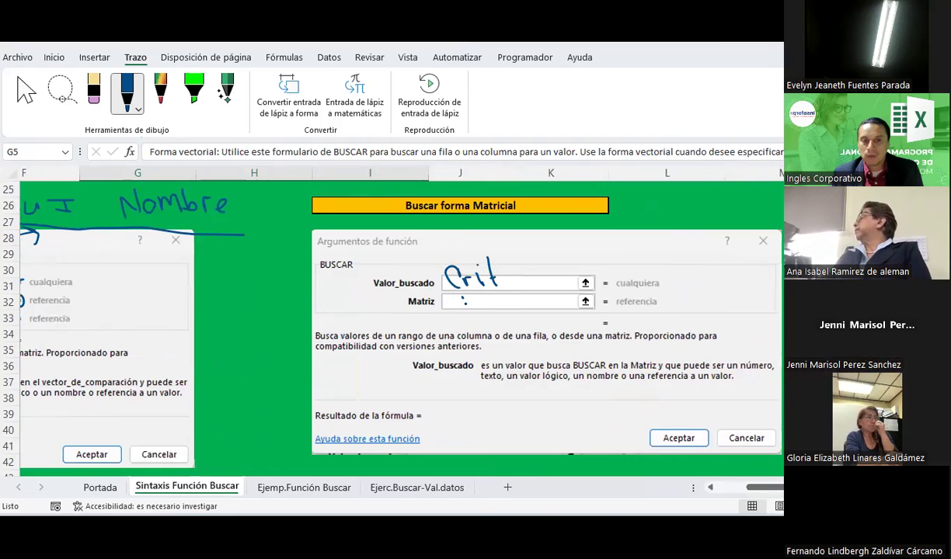
Handwrite 'Rango' over the matrix-form Matriz field
{"action": "left_click_drag", "start_coordinate": [462, 297], "coordinate": [535, 334]}
{"action": "mouse_move", "coordinate": [549, 294]}
{"action": "left_mouse_down"}
{"action": "mouse_move", "coordinate": [551, 310]}
{"action": "mouse_move", "coordinate": [595, 296]}
{"action": "mouse_move", "coordinate": [619, 303]}
{"action": "left_mouse_up"}
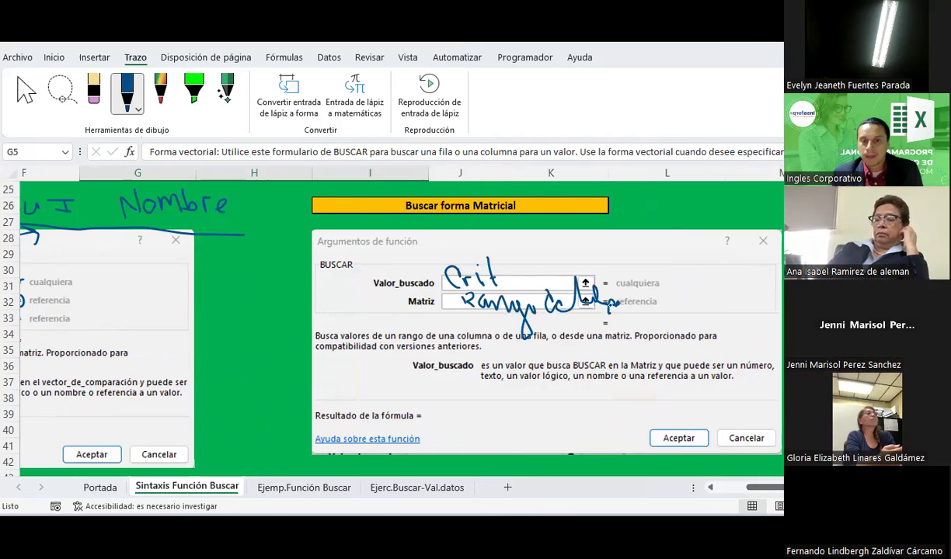
{"action": "scroll", "coordinate": [749, 302], "scroll_direction": "down", "scroll_amount": 5}
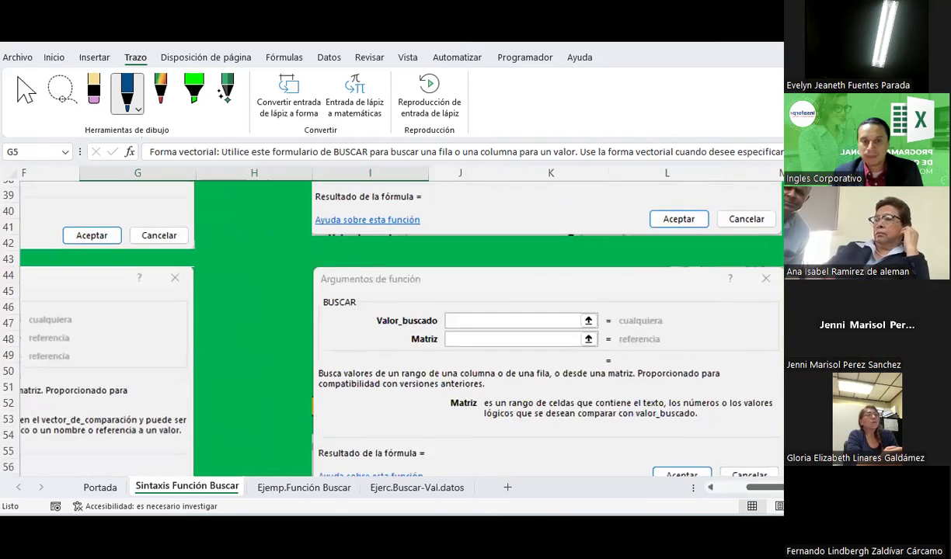
{"action": "scroll", "coordinate": [749, 302], "scroll_direction": "down", "scroll_amount": 5}
{"action": "scroll", "coordinate": [401, 326], "scroll_direction": "up", "scroll_amount": 7}
{"action": "scroll", "coordinate": [401, 326], "scroll_direction": "up", "scroll_amount": 6}
{"action": "scroll", "coordinate": [401, 326], "scroll_direction": "down", "scroll_amount": 2}
{"action": "scroll", "coordinate": [401, 326], "scroll_direction": "down", "scroll_amount": 2}
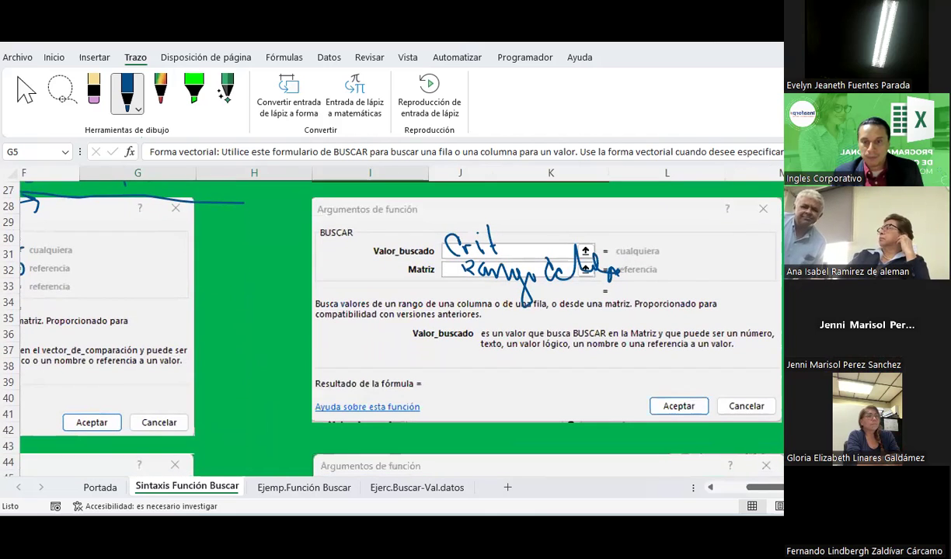
{"action": "left_click_drag", "start_coordinate": [780, 493], "coordinate": [764, 493]}
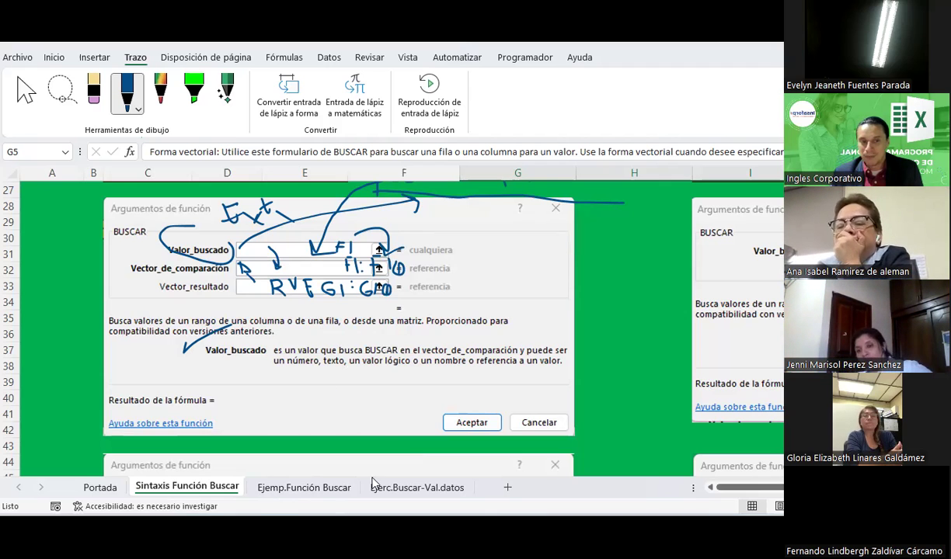
Go to the Ejemp.Función Buscar sheet, stop inking, and scroll to the Base de datos table
{"action": "left_click", "coordinate": [287, 487]}
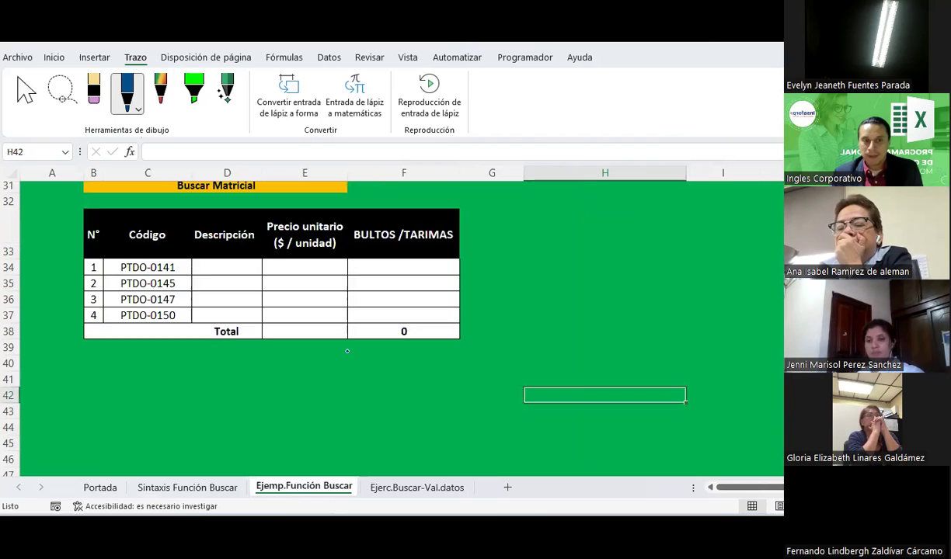
{"action": "key", "text": "Escape"}
{"action": "scroll", "coordinate": [347, 351], "scroll_direction": "up", "scroll_amount": 5}
{"action": "scroll", "coordinate": [348, 351], "scroll_direction": "up", "scroll_amount": 5}
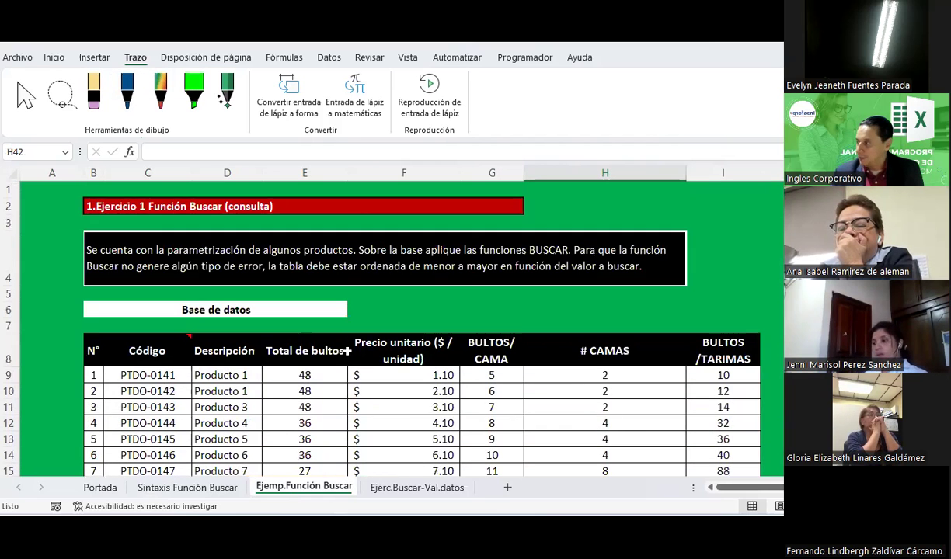
{"action": "scroll", "coordinate": [347, 351], "scroll_direction": "down", "scroll_amount": 1}
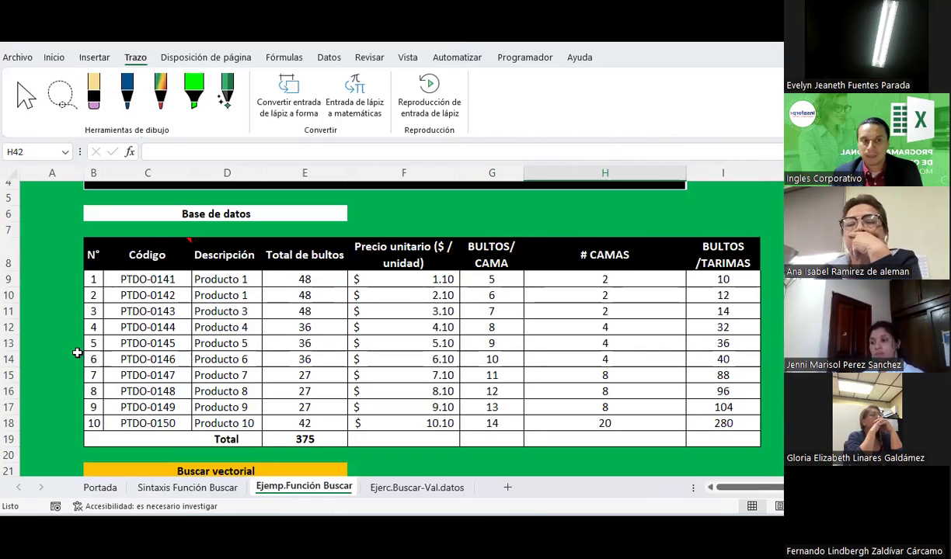
Point out Código, Descripción, Total de bultos 48, Precio unitario 2.10, BULTOS/CAMA 6 and # CAMAS values
{"action": "left_click", "coordinate": [133, 264]}
{"action": "left_click", "coordinate": [140, 346]}
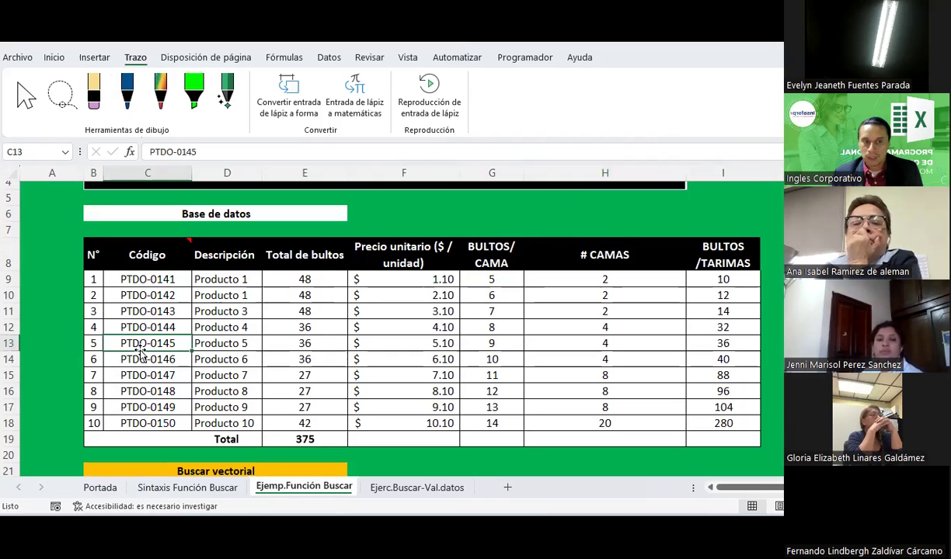
{"action": "left_click", "coordinate": [237, 279]}
{"action": "left_click", "coordinate": [310, 278]}
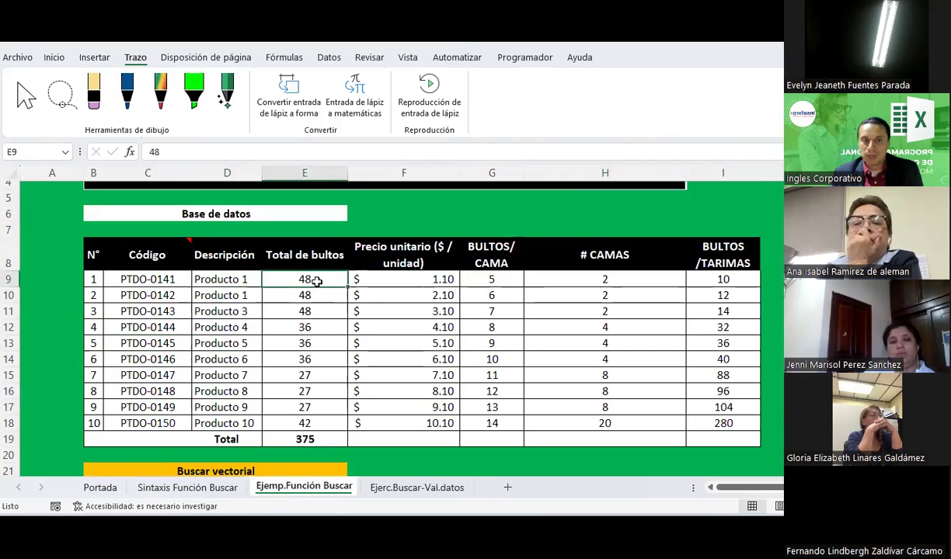
{"action": "left_click", "coordinate": [447, 297]}
{"action": "left_click", "coordinate": [498, 296]}
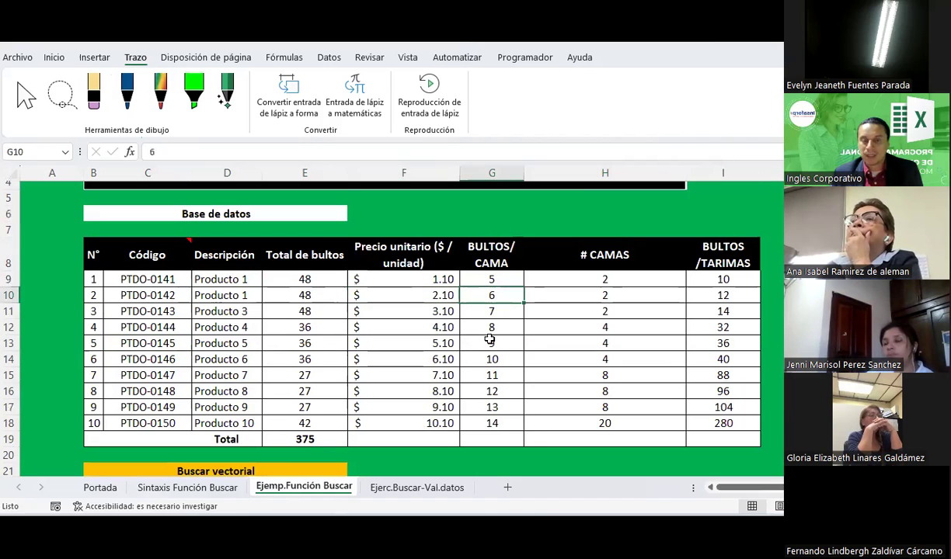
{"action": "left_click", "coordinate": [602, 294]}
{"action": "left_click", "coordinate": [643, 308]}
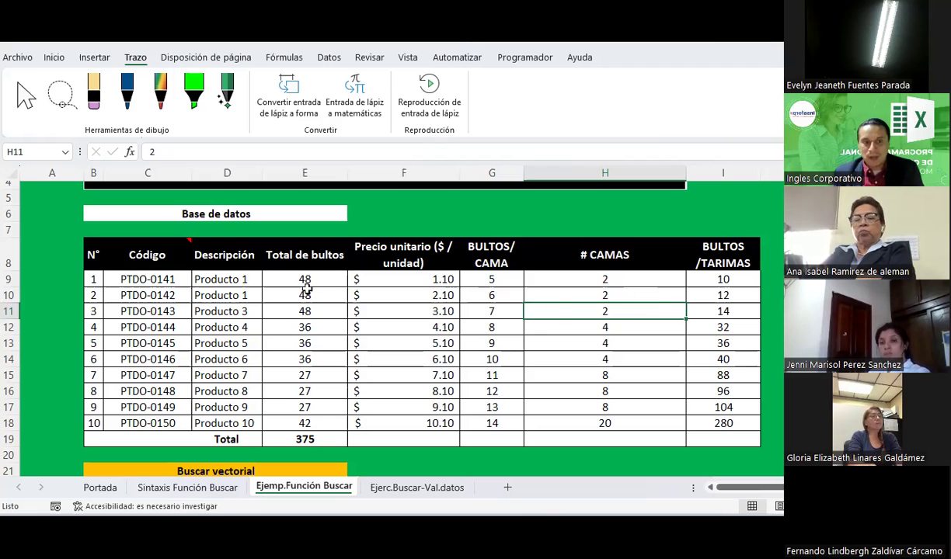
Scroll to the Buscar vectorial table and mark the four codes PTDO-0141 to PTDO-0150 to look up
{"action": "scroll", "coordinate": [308, 289], "scroll_direction": "down", "scroll_amount": 4}
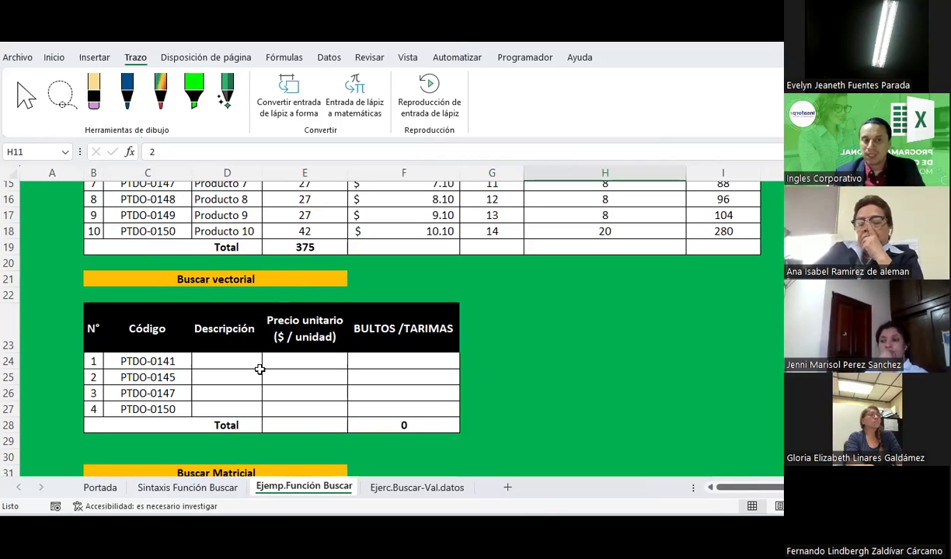
{"action": "scroll", "coordinate": [259, 369], "scroll_direction": "up", "scroll_amount": 1}
{"action": "scroll", "coordinate": [259, 369], "scroll_direction": "up", "scroll_amount": 1}
{"action": "scroll", "coordinate": [259, 369], "scroll_direction": "up", "scroll_amount": 1}
{"action": "scroll", "coordinate": [260, 369], "scroll_direction": "down", "scroll_amount": 1}
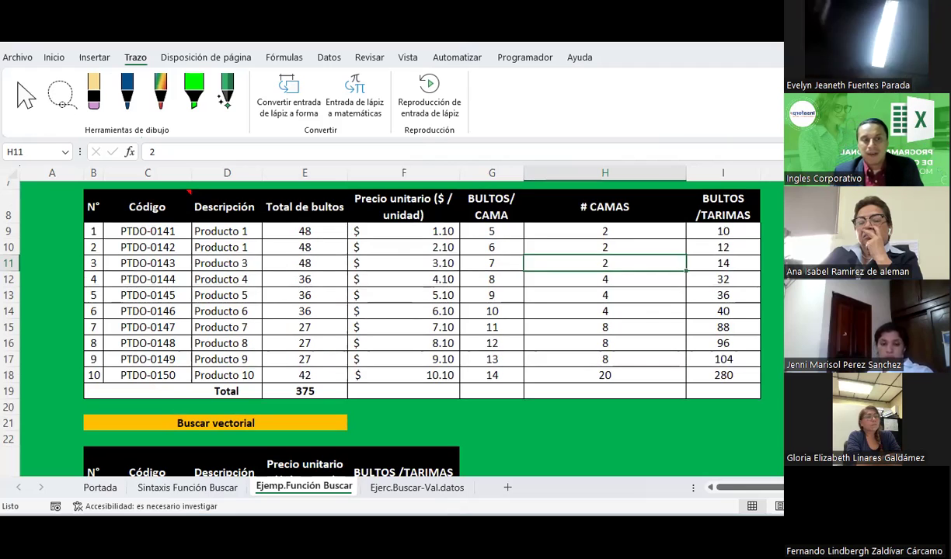
{"action": "left_click", "coordinate": [110, 295]}
{"action": "scroll", "coordinate": [110, 303], "scroll_direction": "down", "scroll_amount": 4}
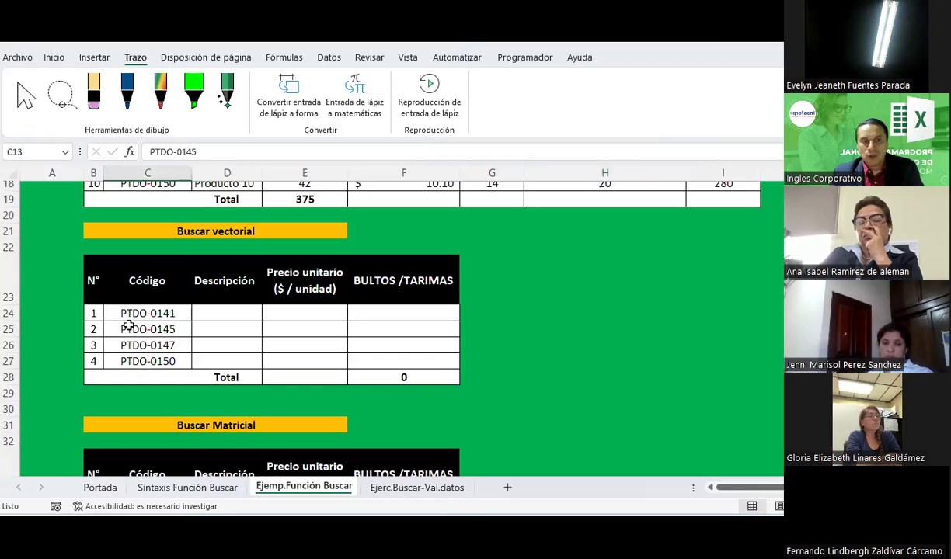
{"action": "left_click_drag", "start_coordinate": [125, 311], "coordinate": [128, 360]}
Point out the Descripción, Precio unitario and BULTOS/TARIMAS columns, then select PTDO-0141's Descripción cell
{"action": "left_click", "coordinate": [220, 310]}
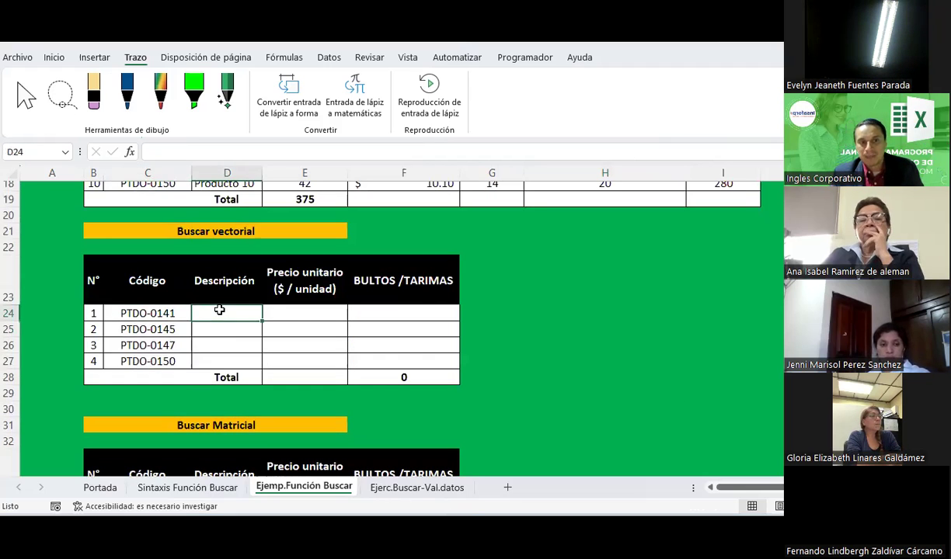
{"action": "left_click", "coordinate": [307, 312]}
{"action": "left_click", "coordinate": [376, 318]}
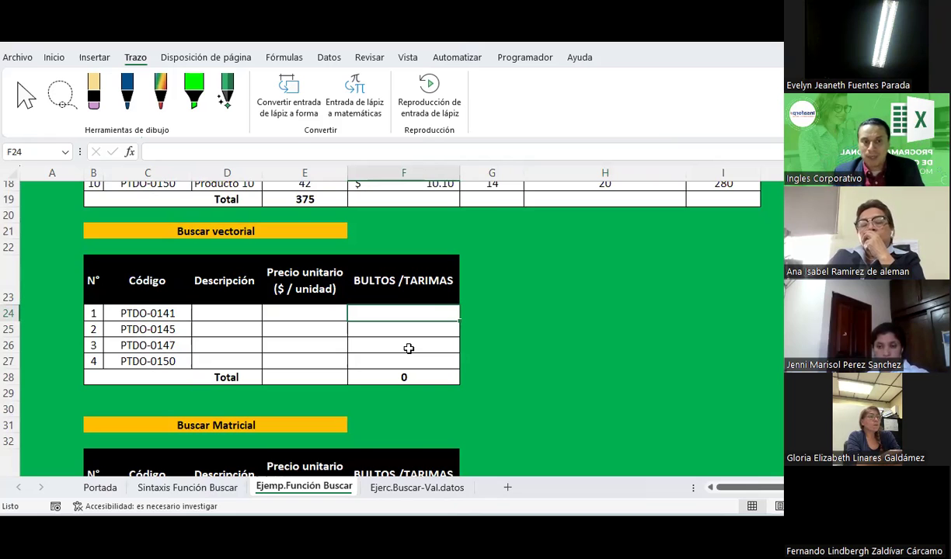
{"action": "scroll", "coordinate": [304, 304], "scroll_direction": "up", "scroll_amount": 1}
{"action": "scroll", "coordinate": [304, 303], "scroll_direction": "up", "scroll_amount": 1}
{"action": "scroll", "coordinate": [303, 307], "scroll_direction": "down", "scroll_amount": 2}
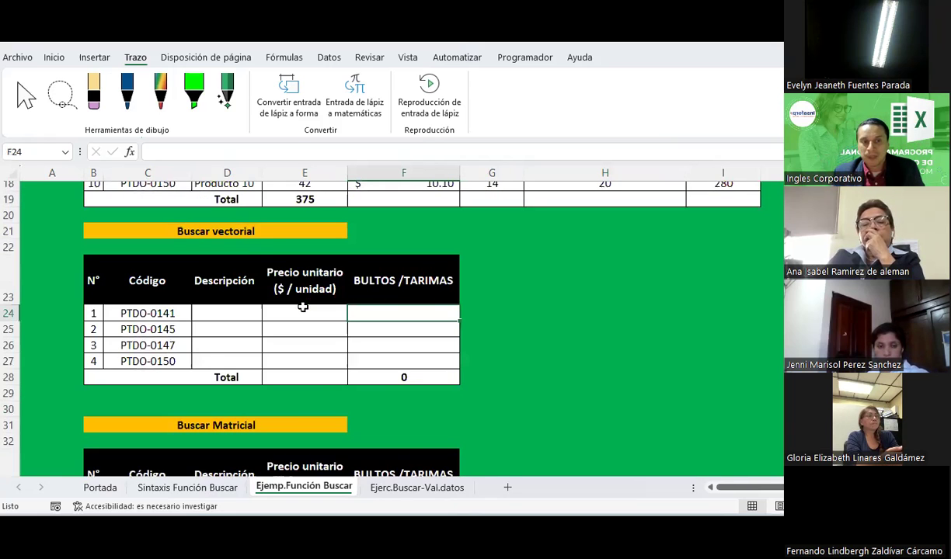
{"action": "left_click", "coordinate": [255, 230]}
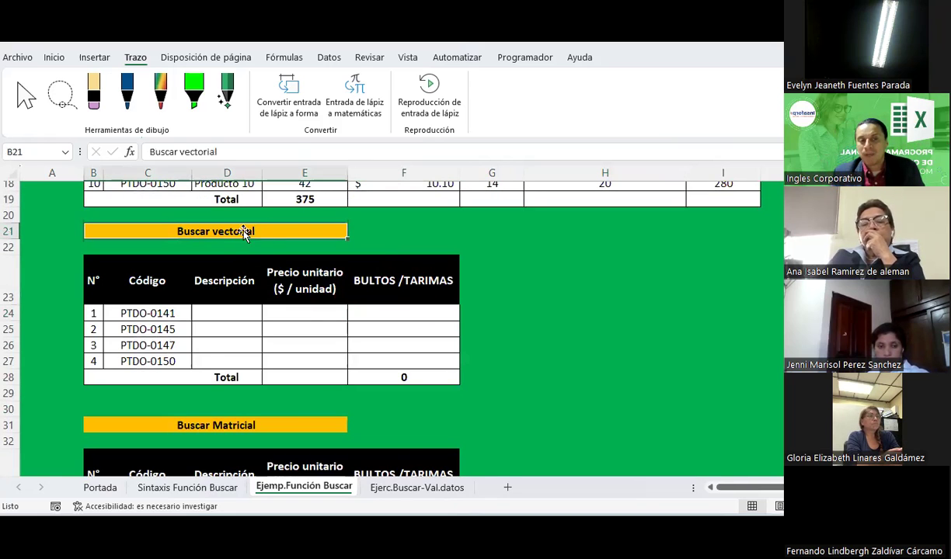
{"action": "left_click", "coordinate": [238, 317]}
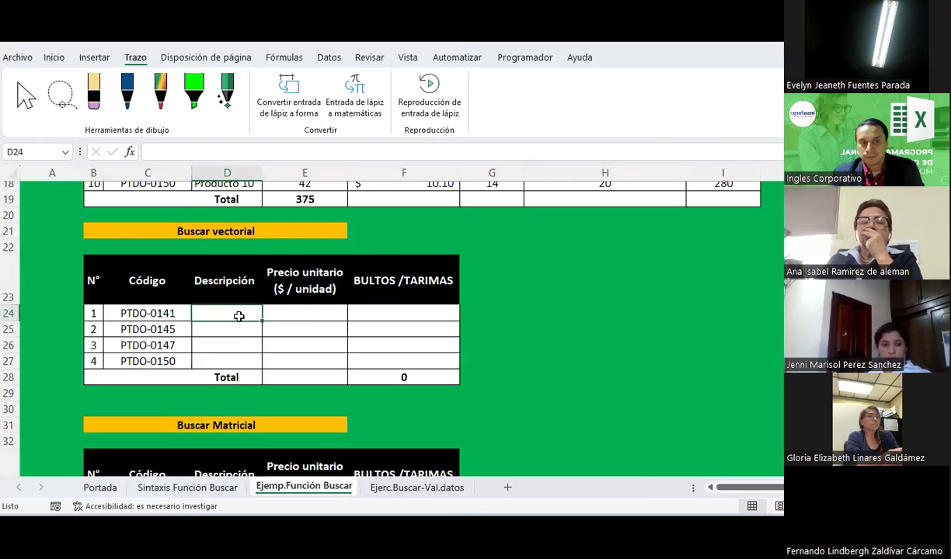
Insert BUSCAR in D24 after searching for 'buscar', and choose its vector form
{"action": "left_click", "coordinate": [130, 149]}
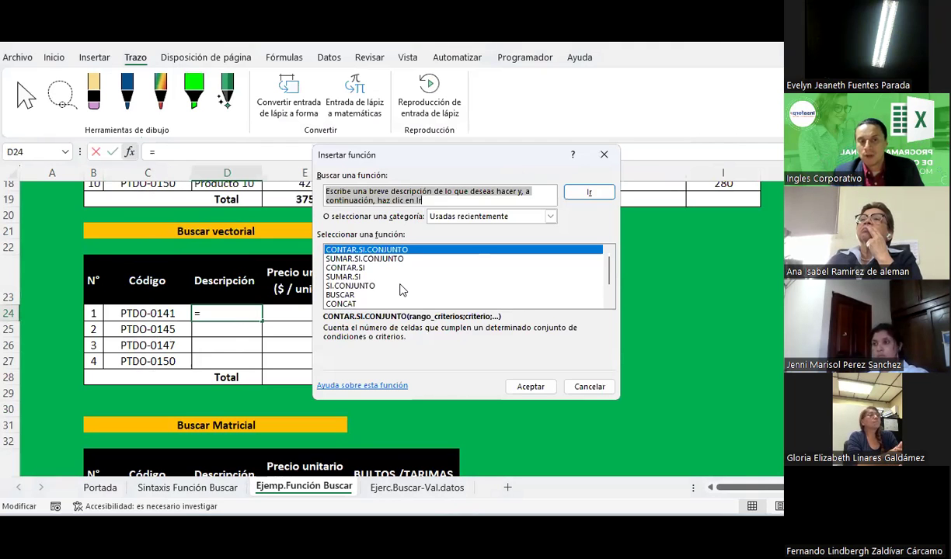
{"action": "type", "text": "buscar"}
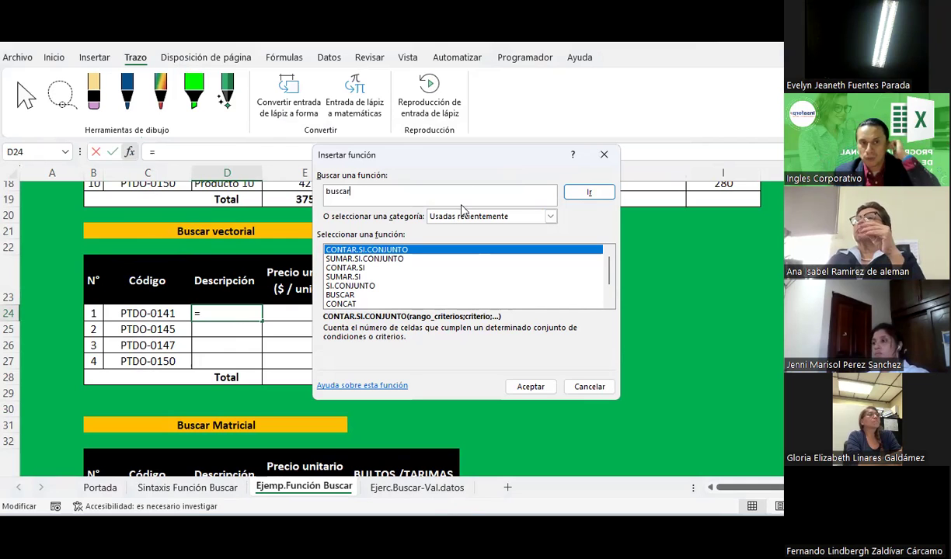
{"action": "left_click", "coordinate": [588, 192]}
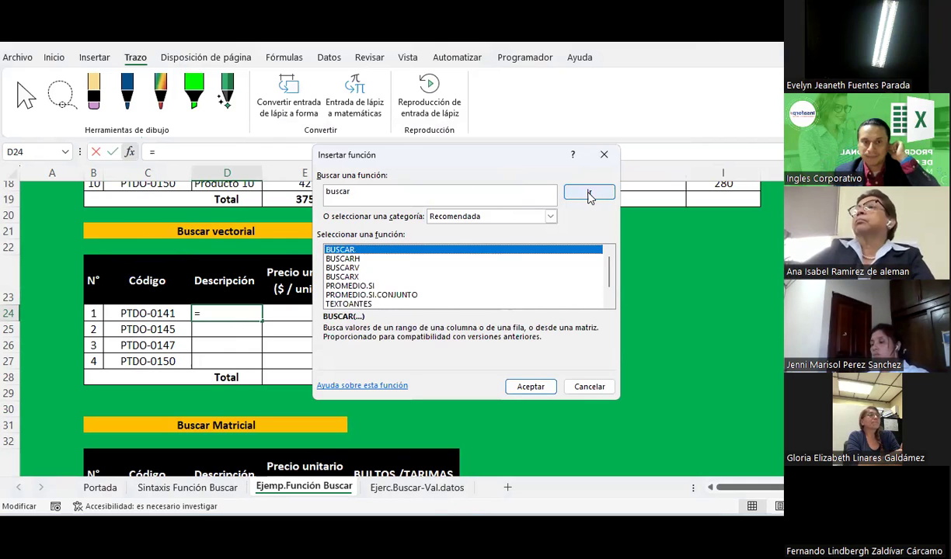
{"action": "double_click", "coordinate": [337, 251]}
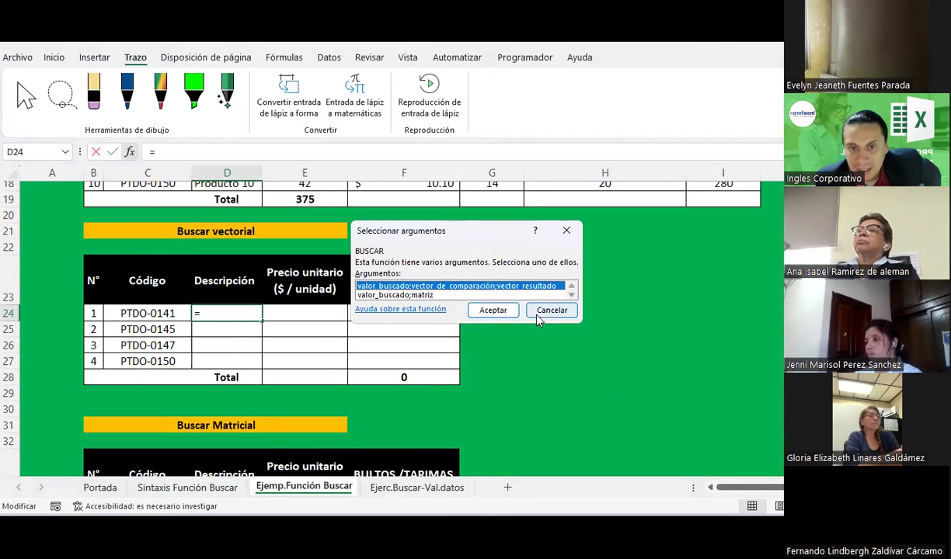
{"action": "left_click", "coordinate": [492, 309]}
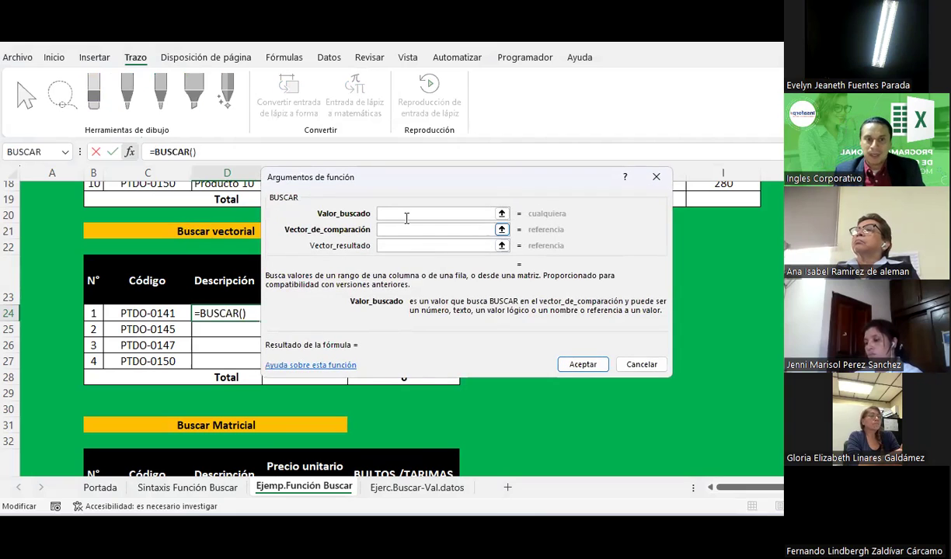
Set the BUSCAR lookup value to $C24, the product code PTDO-0141
{"action": "left_click_drag", "start_coordinate": [382, 182], "coordinate": [597, 204]}
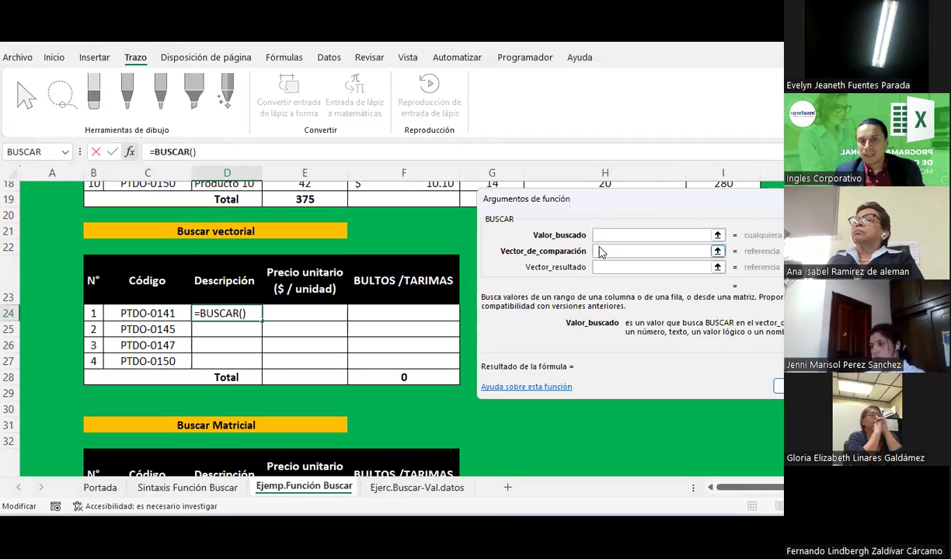
{"action": "scroll", "coordinate": [315, 309], "scroll_direction": "up", "scroll_amount": 1}
{"action": "scroll", "coordinate": [314, 310], "scroll_direction": "up", "scroll_amount": 3}
{"action": "scroll", "coordinate": [312, 308], "scroll_direction": "up", "scroll_amount": 1}
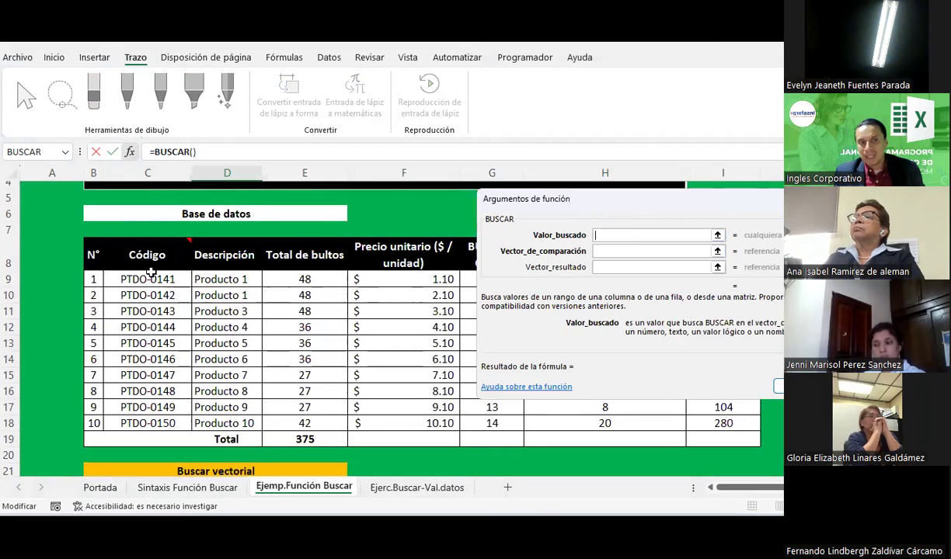
{"action": "scroll", "coordinate": [172, 354], "scroll_direction": "down", "scroll_amount": 4}
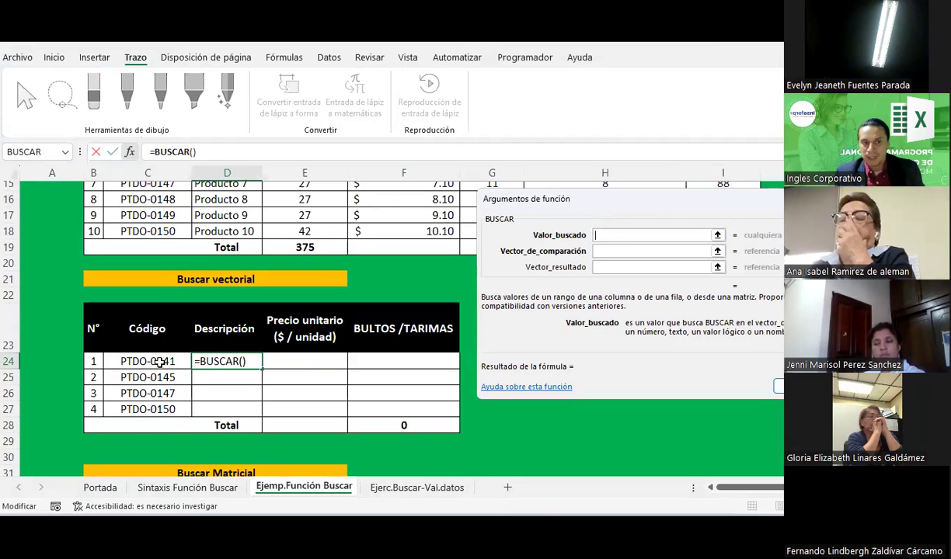
{"action": "left_click", "coordinate": [160, 361]}
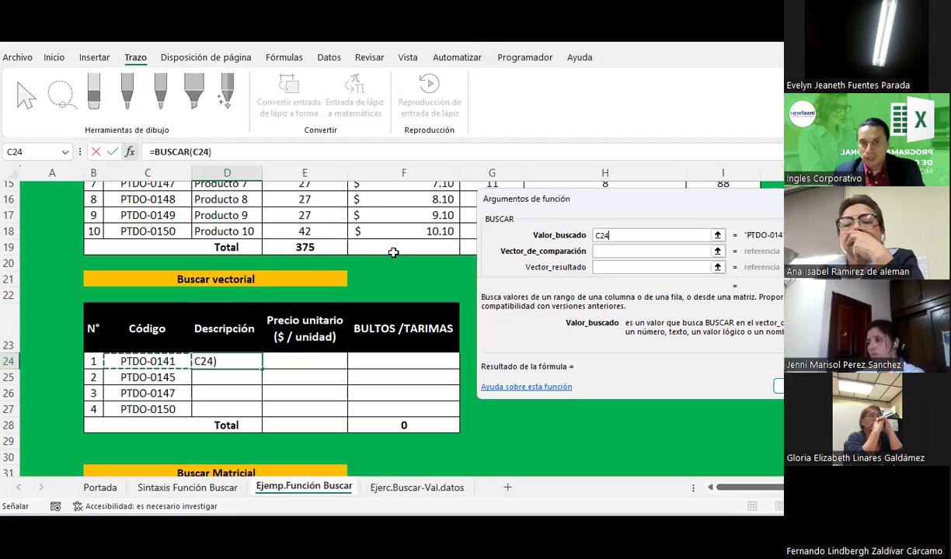
{"action": "left_click", "coordinate": [599, 250]}
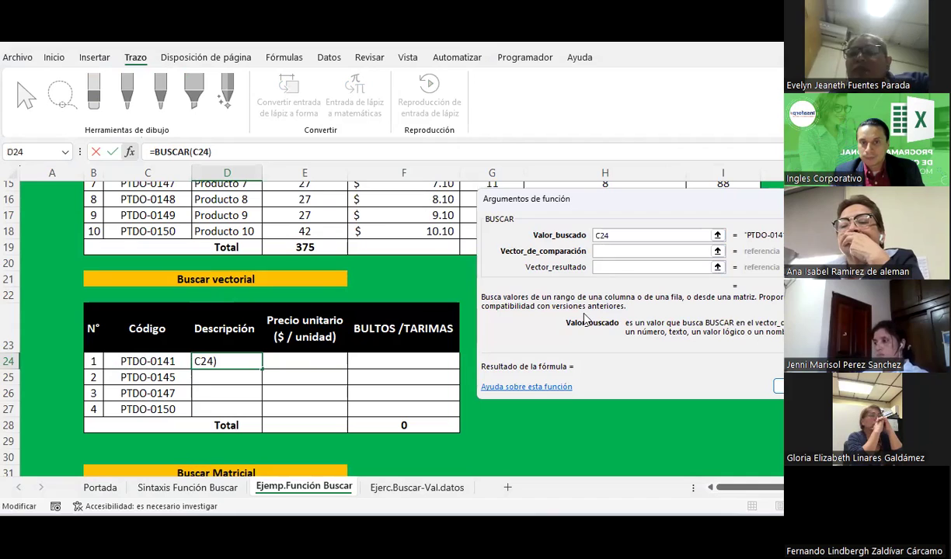
{"action": "left_click_drag", "start_coordinate": [591, 215], "coordinate": [540, 234]}
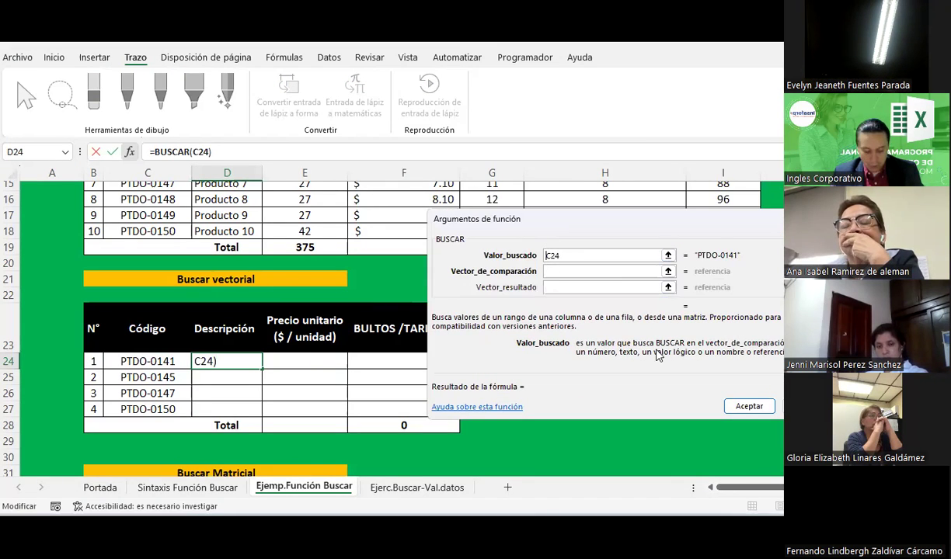
{"action": "type", "text": "$"}
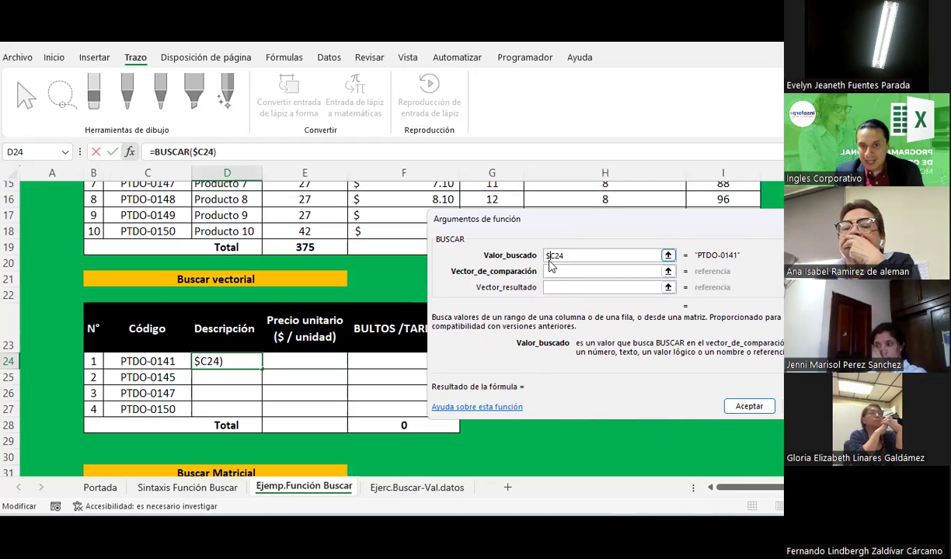
{"action": "left_click", "coordinate": [557, 271]}
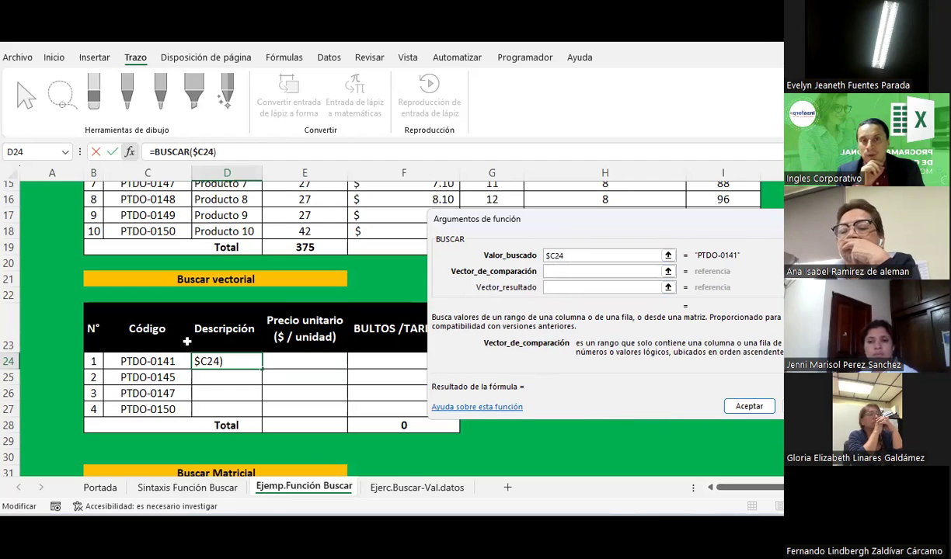
{"action": "scroll", "coordinate": [146, 215], "scroll_direction": "up", "scroll_amount": 2}
Set the comparison vector to the code column as the absolute range $C$9:$C$18
{"action": "scroll", "coordinate": [145, 215], "scroll_direction": "up", "scroll_amount": 1}
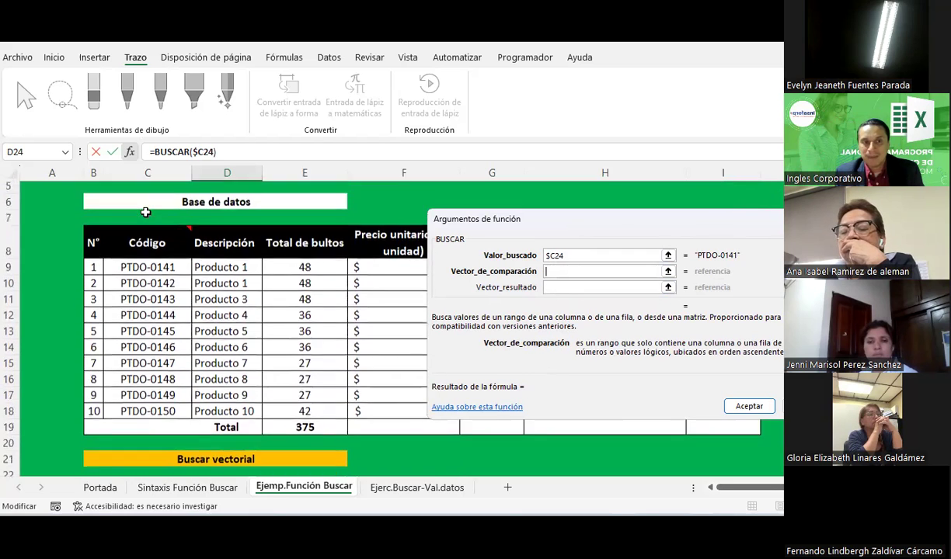
{"action": "scroll", "coordinate": [149, 249], "scroll_direction": "down", "scroll_amount": 1}
{"action": "left_click_drag", "start_coordinate": [147, 232], "coordinate": [143, 372]}
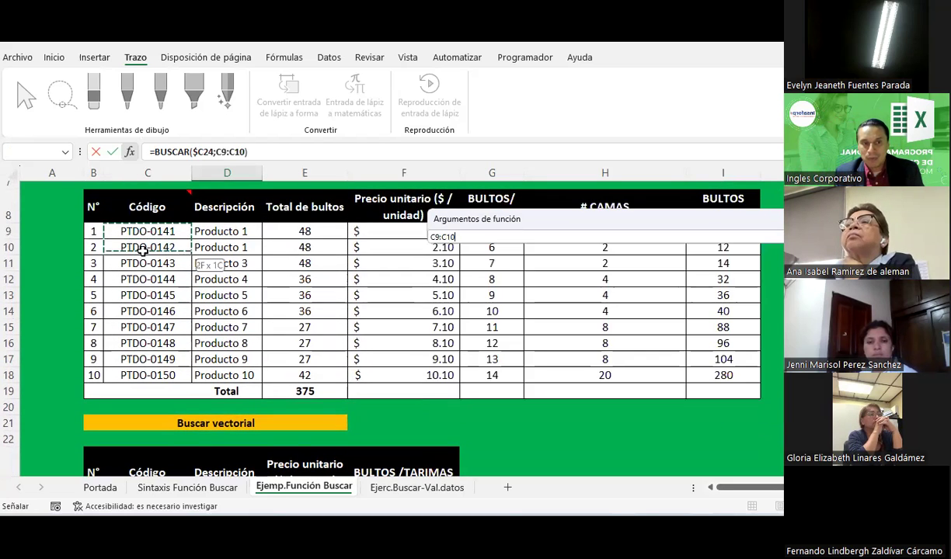
{"action": "key", "text": "F4"}
{"action": "key", "text": "Left"}
{"action": "key", "text": "Left"}
{"action": "key", "text": "Left"}
{"action": "key", "text": "F4"}
{"action": "scroll", "coordinate": [143, 372], "scroll_direction": "down", "scroll_amount": 3}
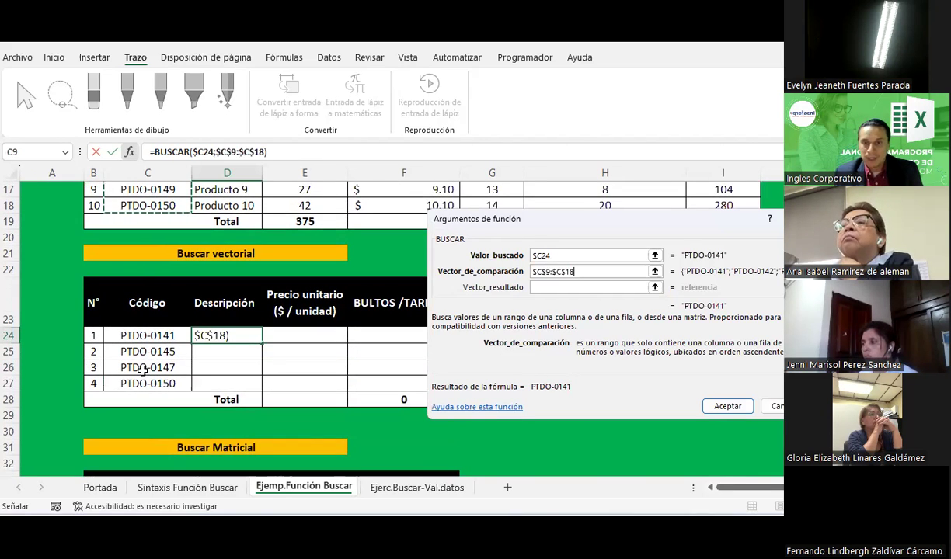
{"action": "left_click_drag", "start_coordinate": [651, 220], "coordinate": [358, 218]}
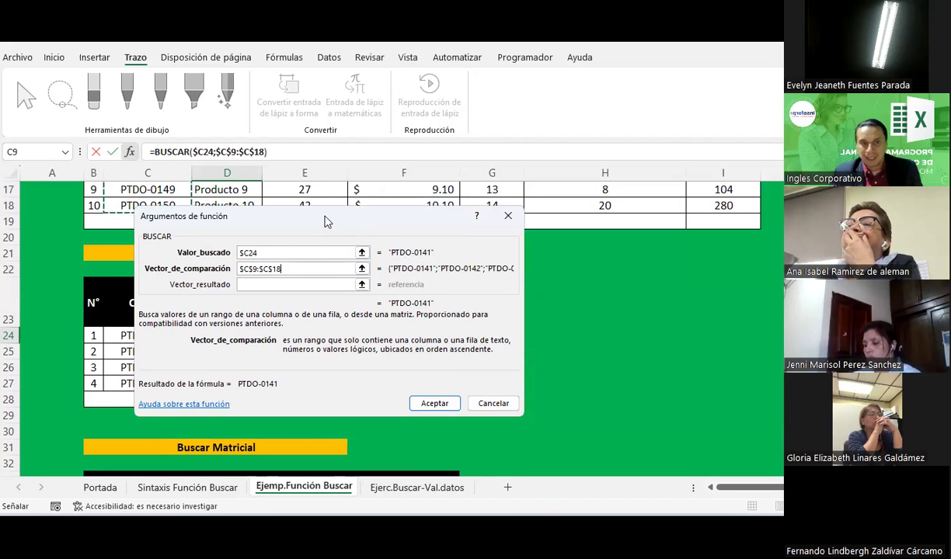
{"action": "left_click_drag", "start_coordinate": [327, 222], "coordinate": [510, 267]}
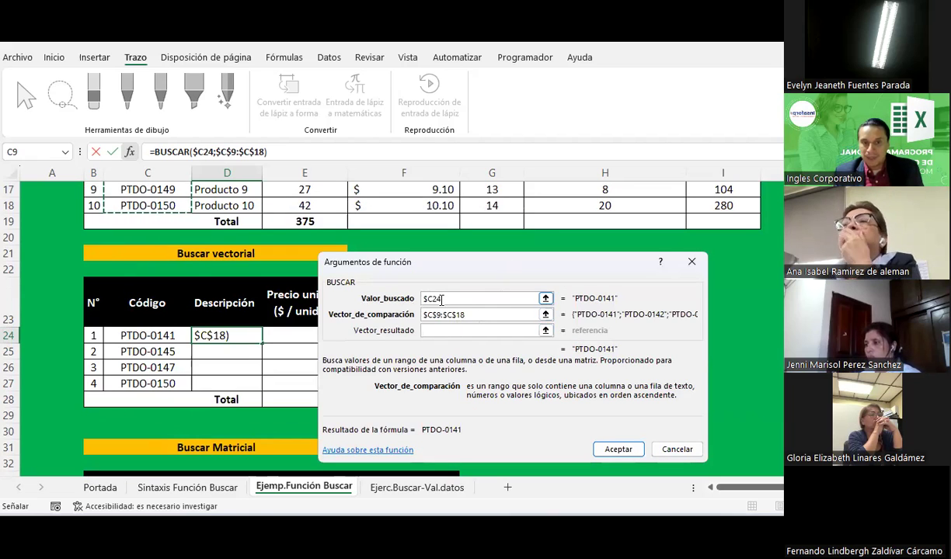
{"action": "left_click", "coordinate": [466, 315]}
{"action": "left_click", "coordinate": [442, 332]}
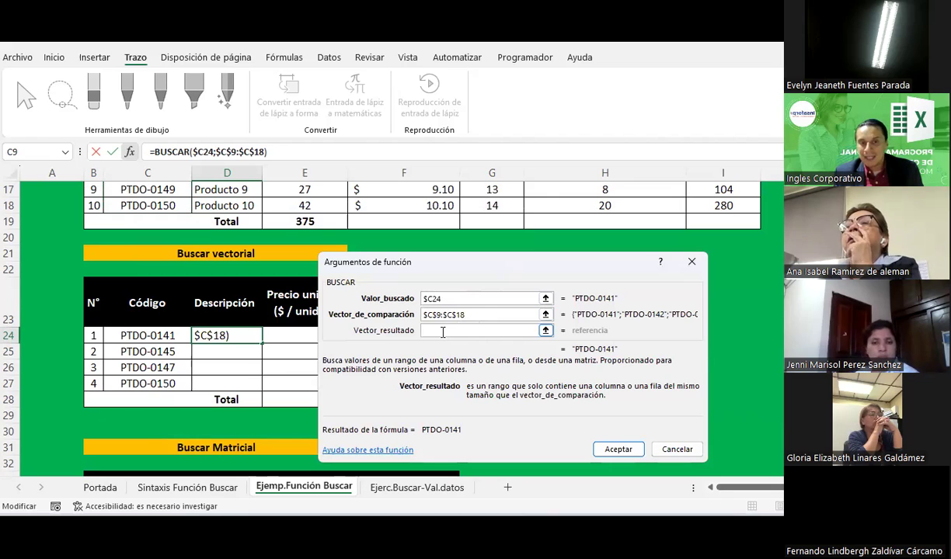
Set the result vector to the description column as the absolute range $D$9:$D$18
{"action": "scroll", "coordinate": [442, 331], "scroll_direction": "up", "scroll_amount": 1}
{"action": "scroll", "coordinate": [443, 331], "scroll_direction": "up", "scroll_amount": 1}
{"action": "scroll", "coordinate": [443, 332], "scroll_direction": "up", "scroll_amount": 1}
{"action": "scroll", "coordinate": [442, 332], "scroll_direction": "down", "scroll_amount": 2}
{"action": "scroll", "coordinate": [443, 332], "scroll_direction": "down", "scroll_amount": 1}
{"action": "scroll", "coordinate": [443, 332], "scroll_direction": "up", "scroll_amount": 3}
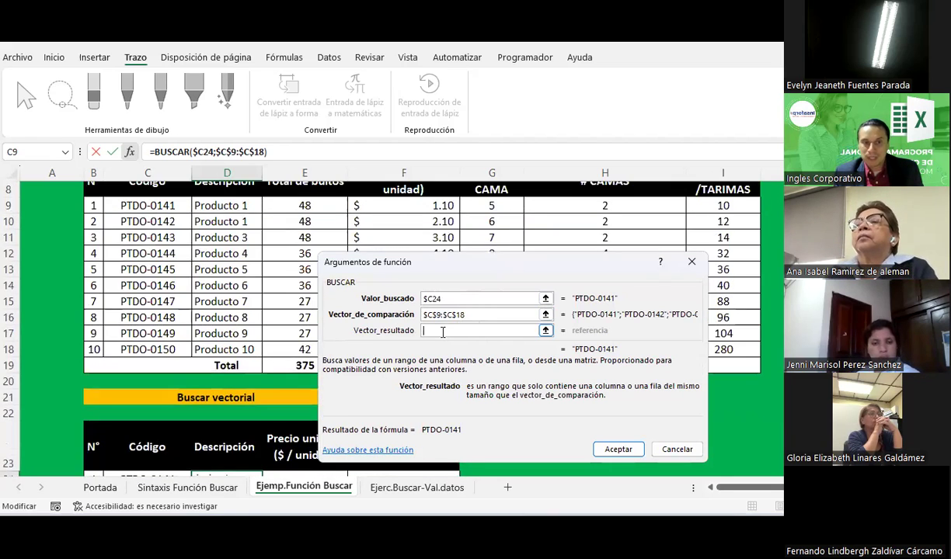
{"action": "left_click_drag", "start_coordinate": [235, 205], "coordinate": [244, 348]}
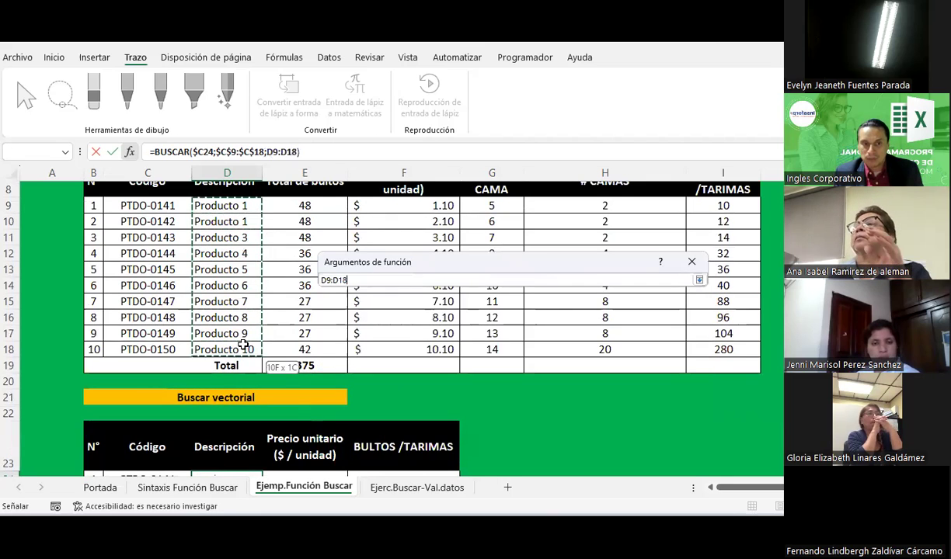
{"action": "key", "text": "F4"}
{"action": "scroll", "coordinate": [244, 348], "scroll_direction": "down", "scroll_amount": 3}
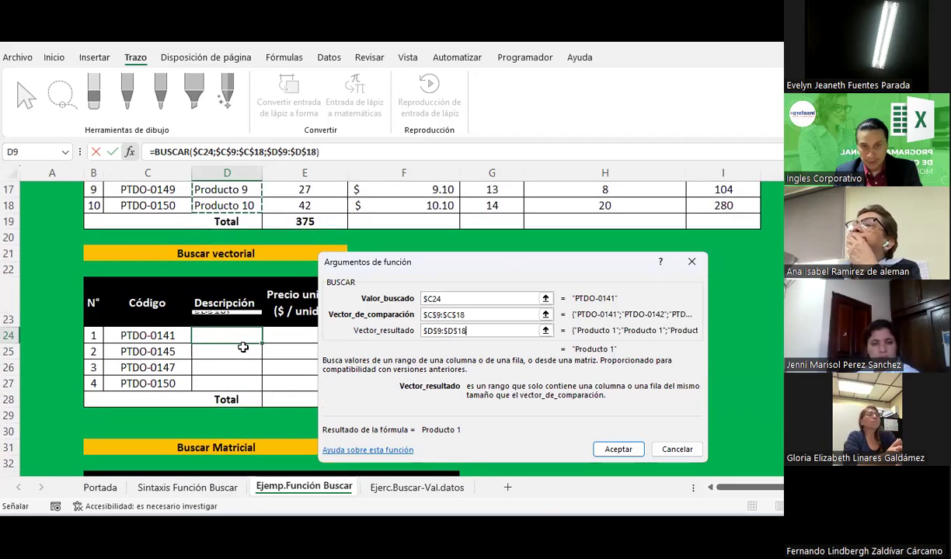
Review all three BUSCAR arguments and accept the formula, giving Producto 1 in D24
{"action": "left_click", "coordinate": [445, 300]}
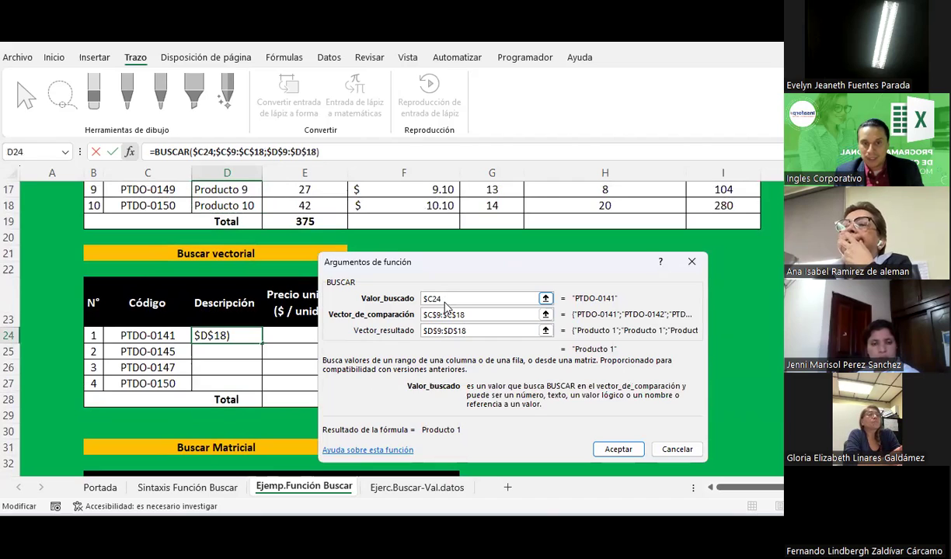
{"action": "left_click", "coordinate": [473, 313]}
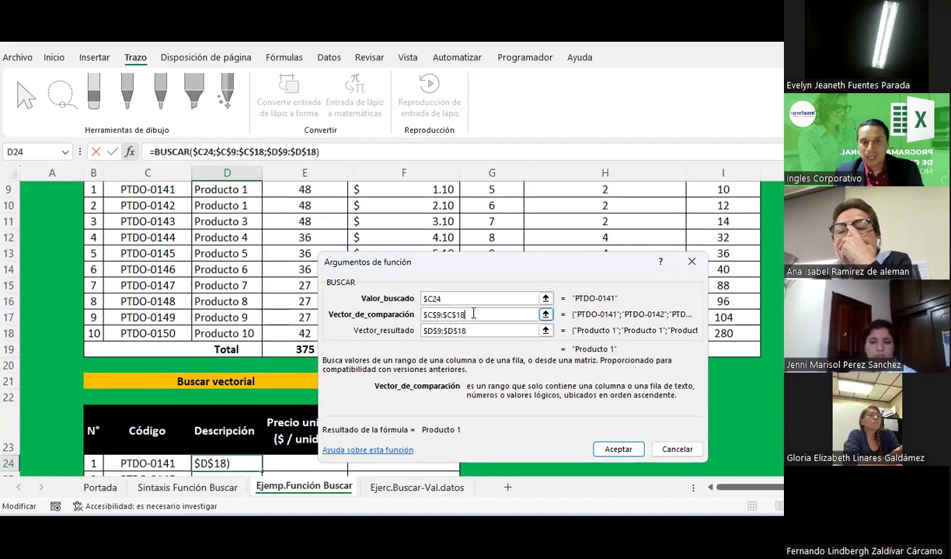
{"action": "left_click", "coordinate": [472, 331]}
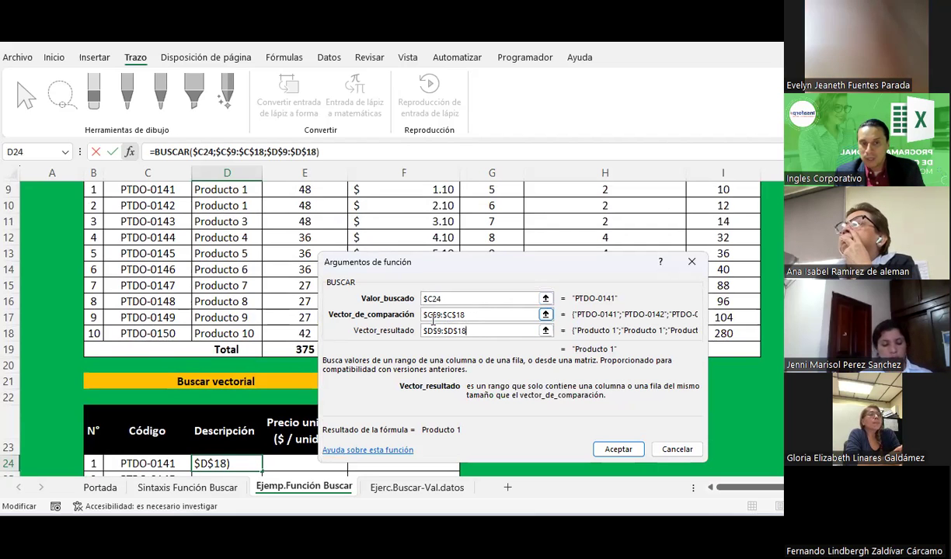
{"action": "scroll", "coordinate": [296, 309], "scroll_direction": "up", "scroll_amount": 1}
{"action": "scroll", "coordinate": [296, 309], "scroll_direction": "up", "scroll_amount": 1}
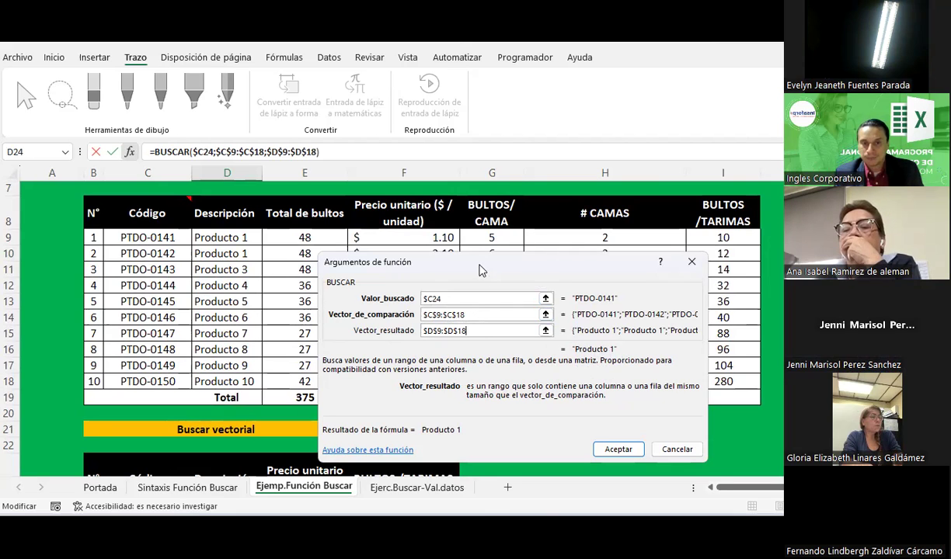
{"action": "left_click_drag", "start_coordinate": [479, 271], "coordinate": [433, 110]}
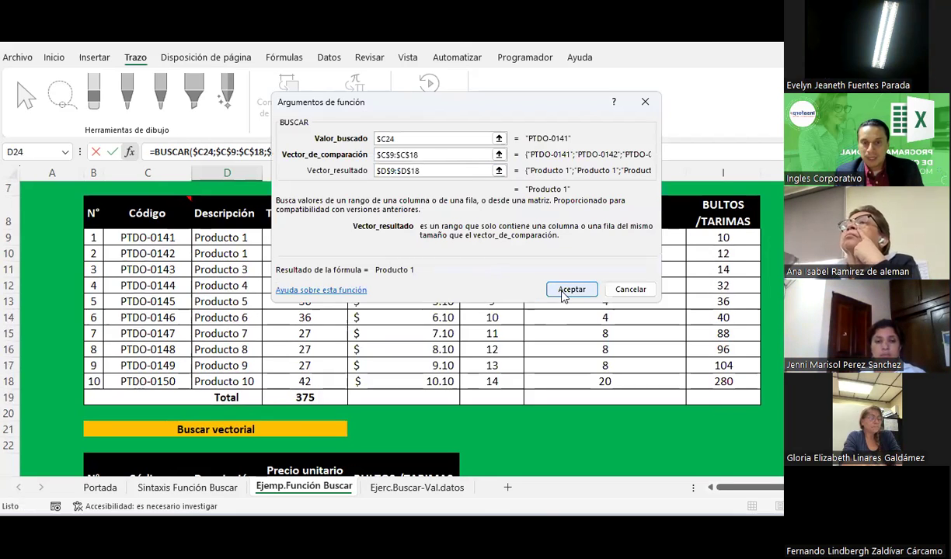
{"action": "left_click", "coordinate": [572, 289]}
{"action": "scroll", "coordinate": [414, 388], "scroll_direction": "down", "scroll_amount": 4}
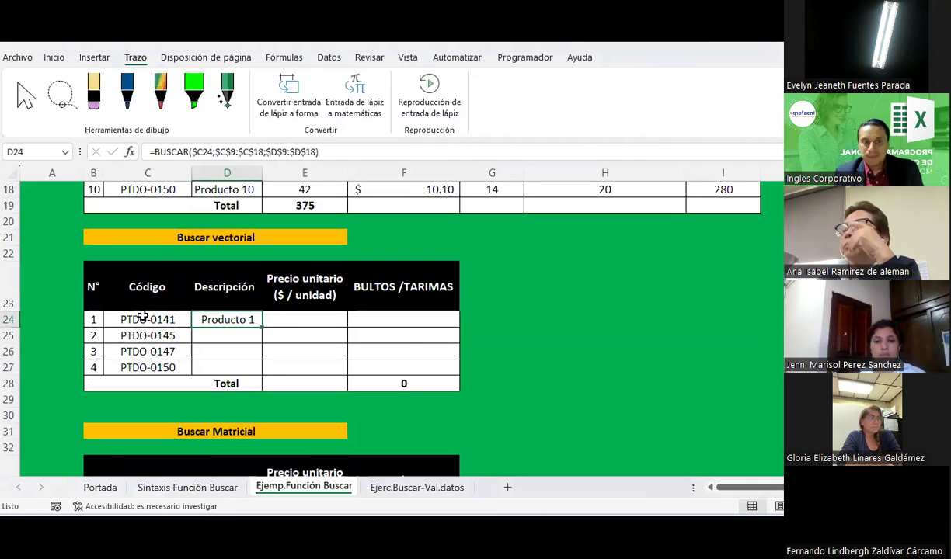
Check the code in C24, then fill the D24 description formula down to D27
{"action": "left_click", "coordinate": [143, 315]}
{"action": "left_click", "coordinate": [222, 320]}
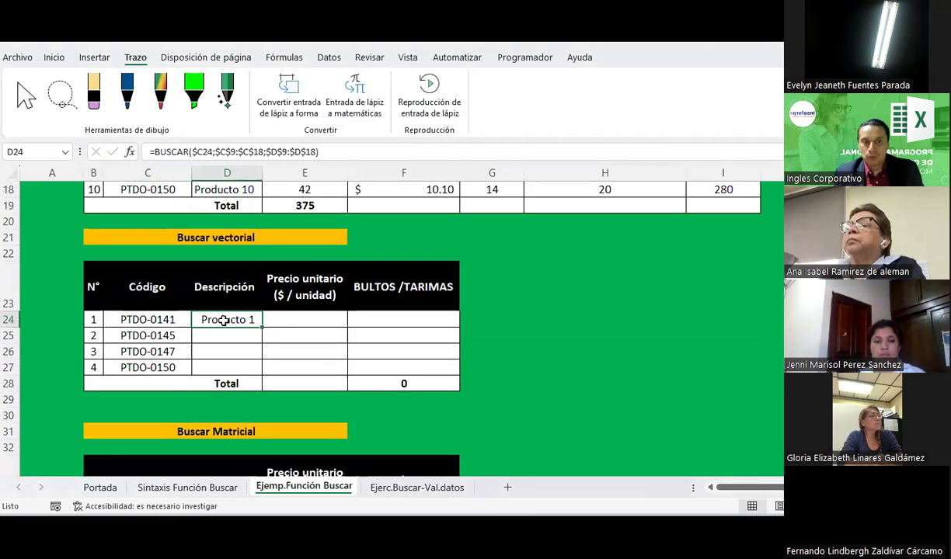
{"action": "left_click", "coordinate": [172, 319]}
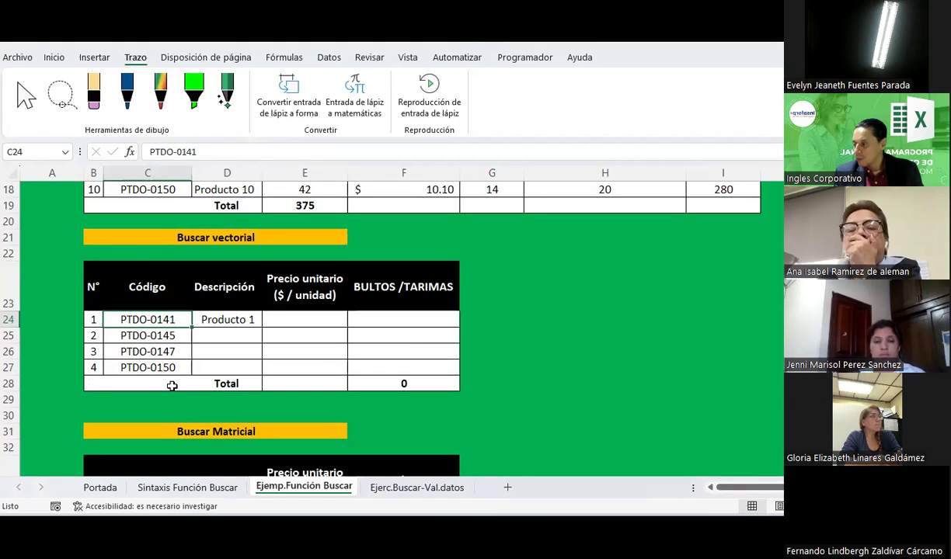
{"action": "left_click", "coordinate": [233, 314]}
{"action": "left_click_drag", "start_coordinate": [263, 327], "coordinate": [262, 372]}
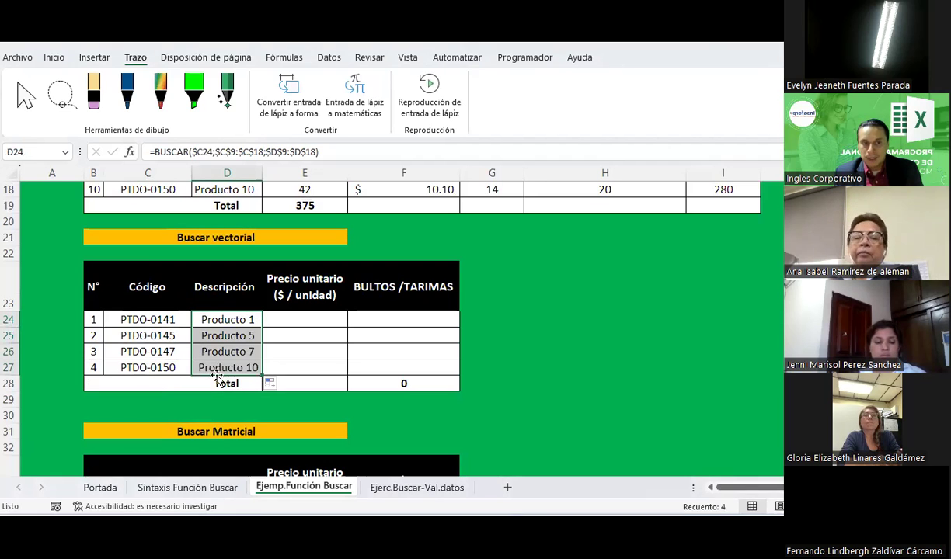
Verify D25 and D26 return Producto 5 and Producto 7 against the source table
{"action": "left_click", "coordinate": [160, 319]}
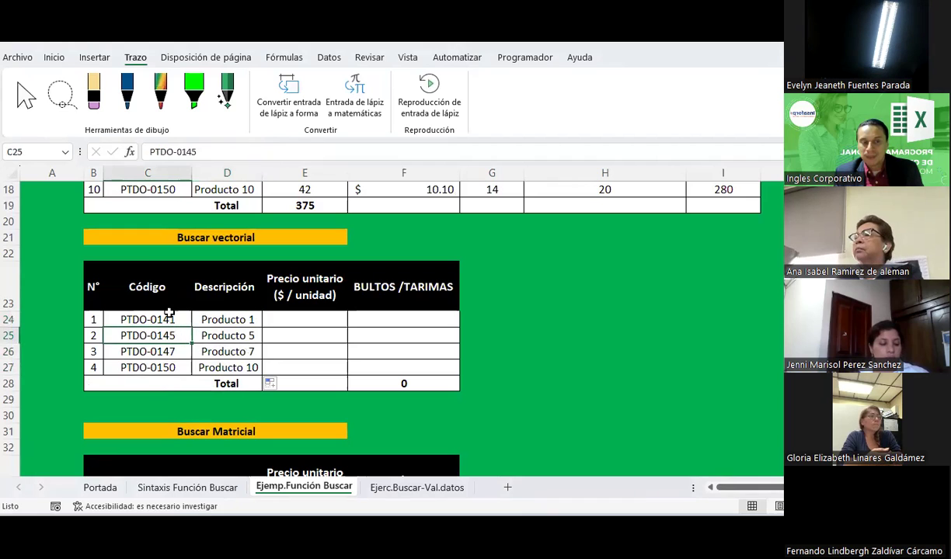
{"action": "left_click", "coordinate": [153, 335]}
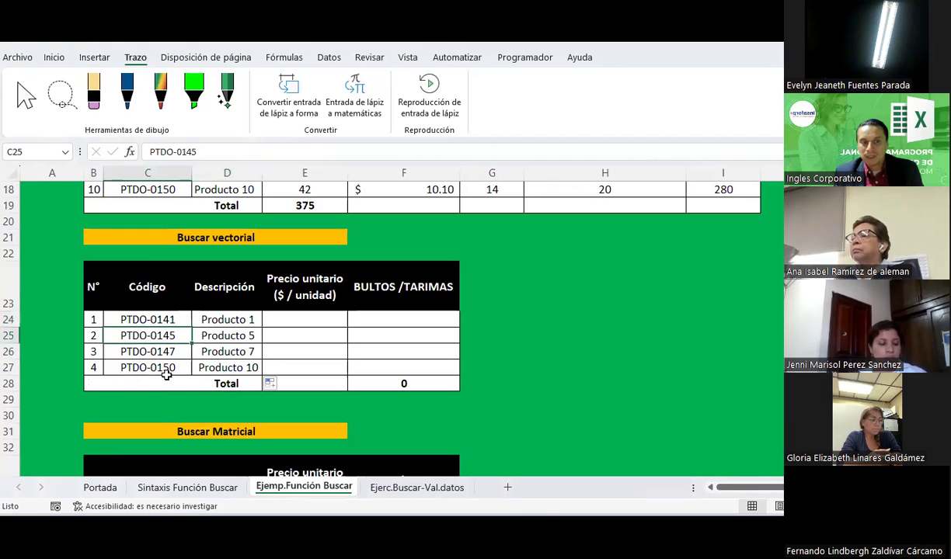
{"action": "left_click", "coordinate": [223, 336]}
{"action": "scroll", "coordinate": [216, 321], "scroll_direction": "up", "scroll_amount": 2}
{"action": "scroll", "coordinate": [217, 321], "scroll_direction": "up", "scroll_amount": 2}
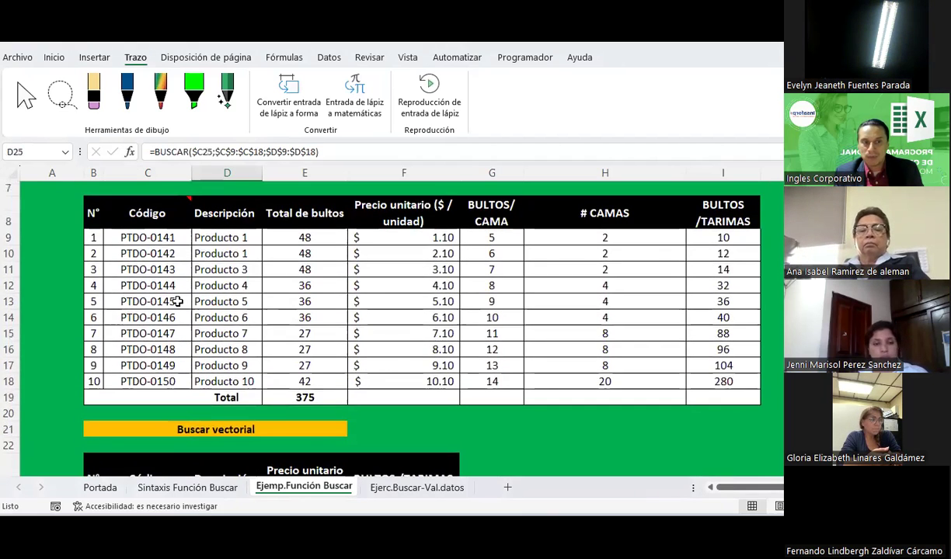
{"action": "left_click", "coordinate": [211, 302]}
{"action": "scroll", "coordinate": [225, 349], "scroll_direction": "down", "scroll_amount": 3}
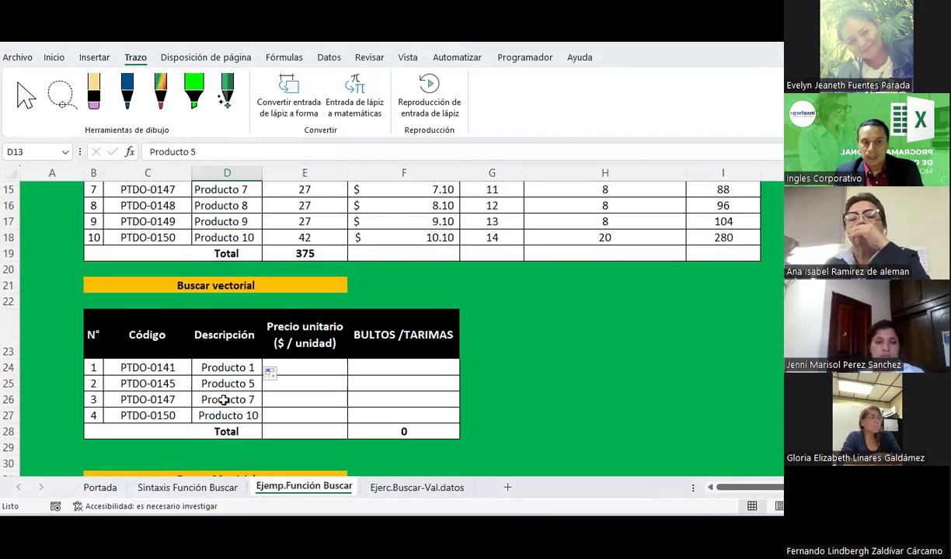
{"action": "left_click", "coordinate": [226, 399]}
{"action": "left_click", "coordinate": [240, 189]}
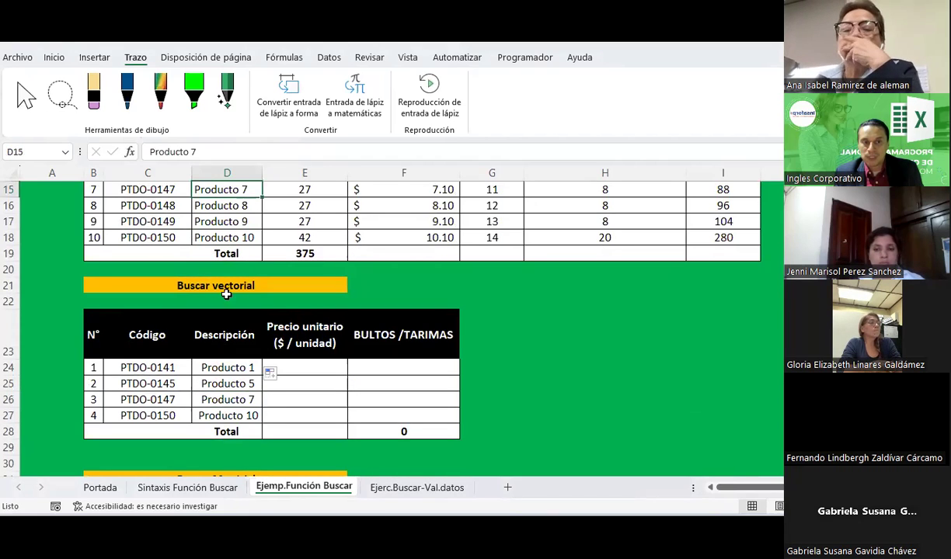
Verify D27 returns Producto 10, then select the four results D24:D27
{"action": "left_click", "coordinate": [226, 399]}
{"action": "key", "text": "ctrl+c"}
{"action": "left_click", "coordinate": [223, 417]}
{"action": "key", "text": "Escape"}
{"action": "left_click", "coordinate": [217, 233]}
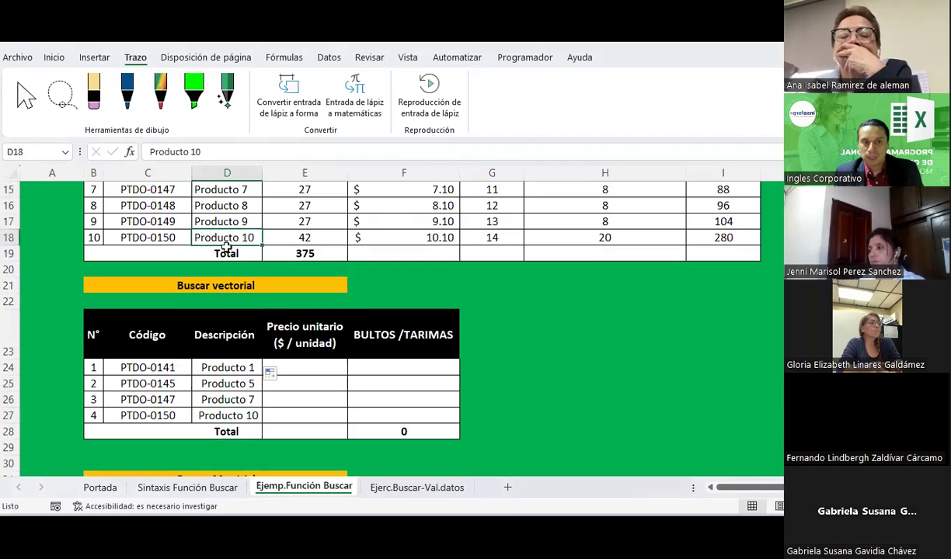
{"action": "left_click", "coordinate": [219, 371]}
{"action": "left_click_drag", "start_coordinate": [218, 384], "coordinate": [253, 417]}
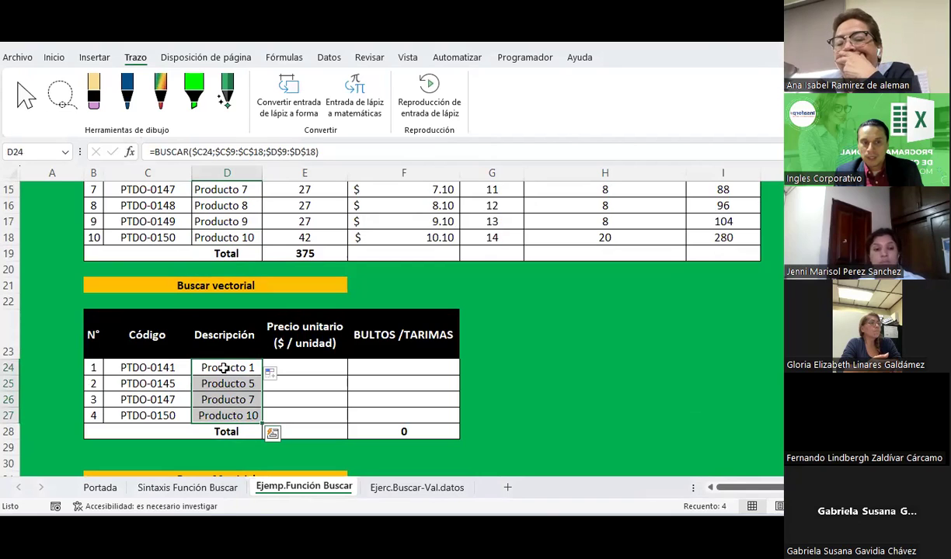
{"action": "left_click", "coordinate": [224, 369]}
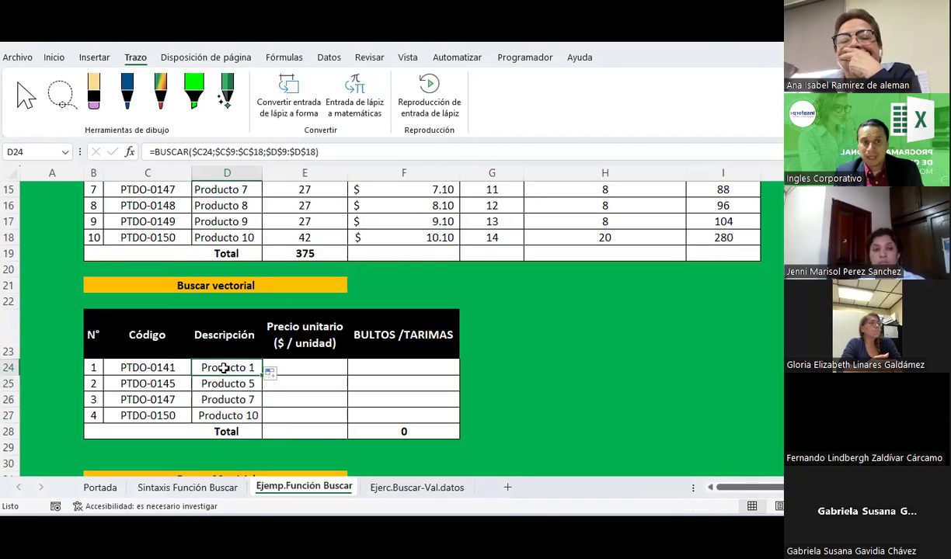
{"action": "left_click_drag", "start_coordinate": [224, 369], "coordinate": [214, 415]}
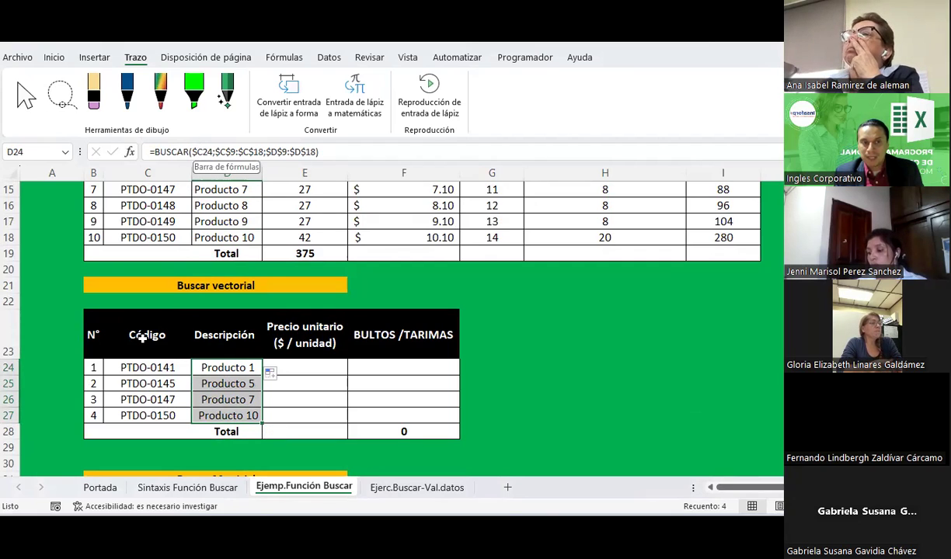
Fill the D24:D27 lookup formulas right into columns E and F
{"action": "left_click", "coordinate": [139, 365]}
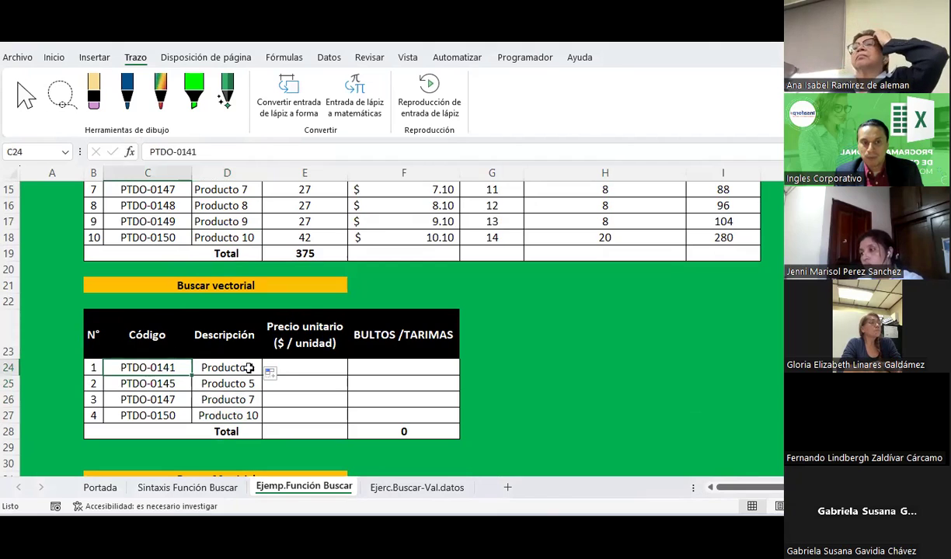
{"action": "left_click_drag", "start_coordinate": [248, 369], "coordinate": [250, 415]}
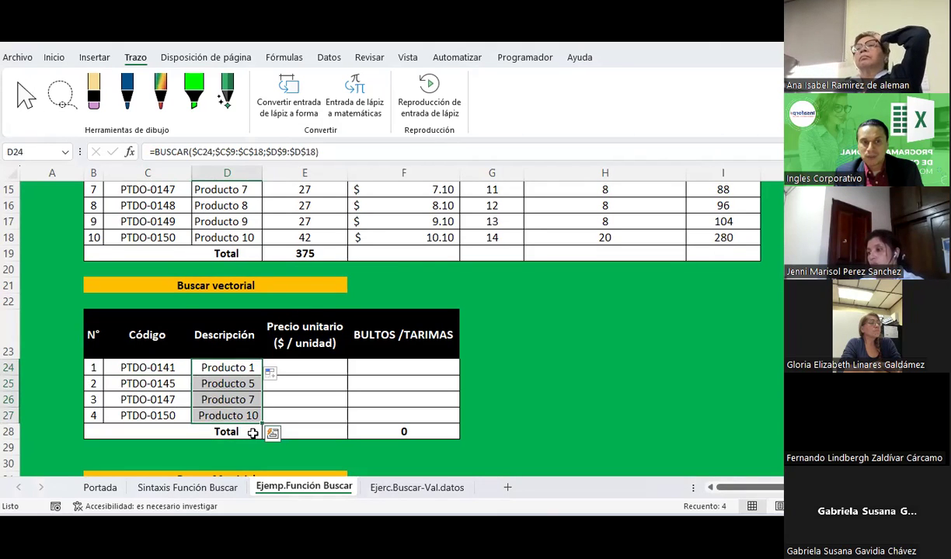
{"action": "left_click_drag", "start_coordinate": [263, 421], "coordinate": [438, 418]}
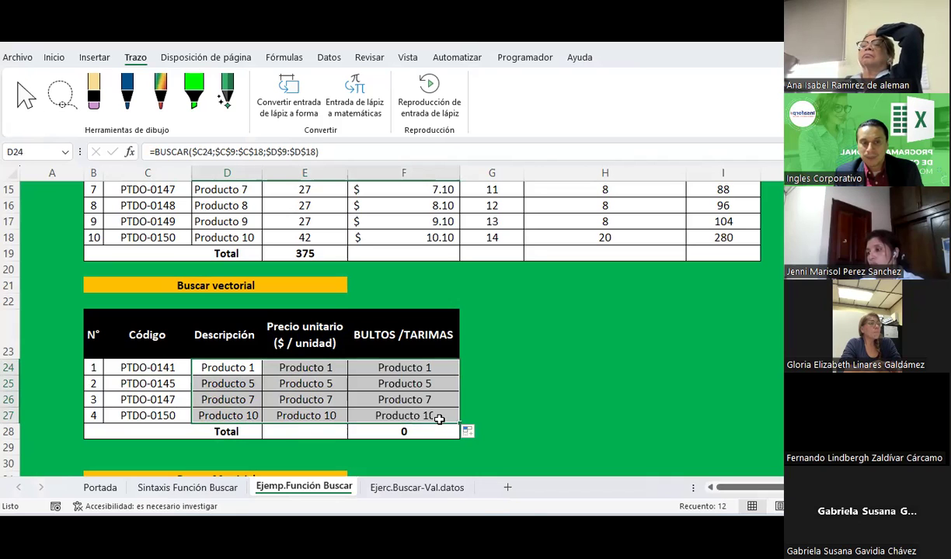
{"action": "left_click", "coordinate": [322, 366]}
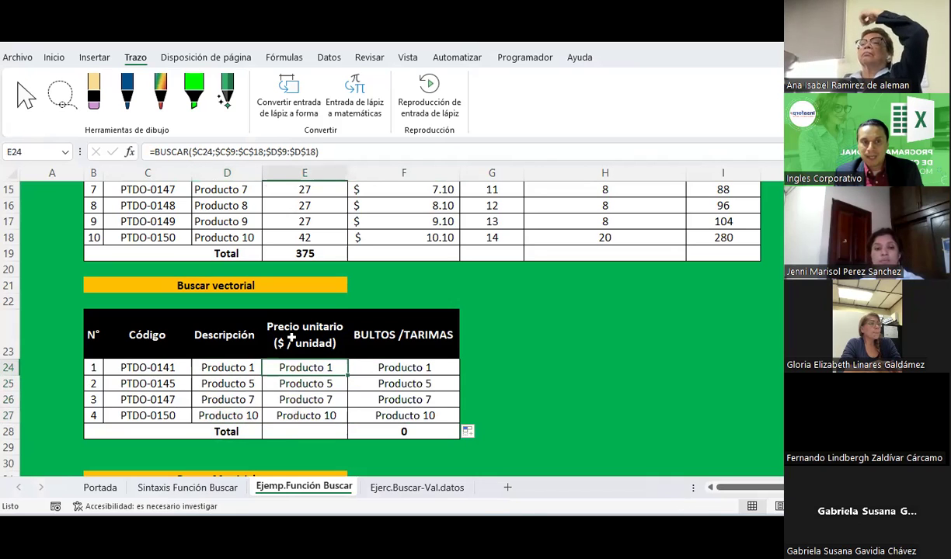
{"action": "scroll", "coordinate": [261, 266], "scroll_direction": "up", "scroll_amount": 1}
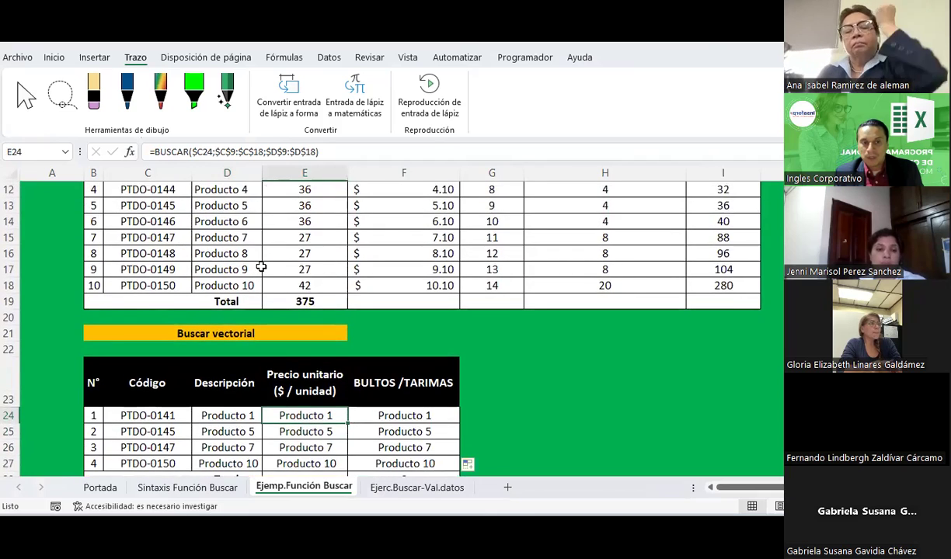
{"action": "scroll", "coordinate": [264, 268], "scroll_direction": "up", "scroll_amount": 2}
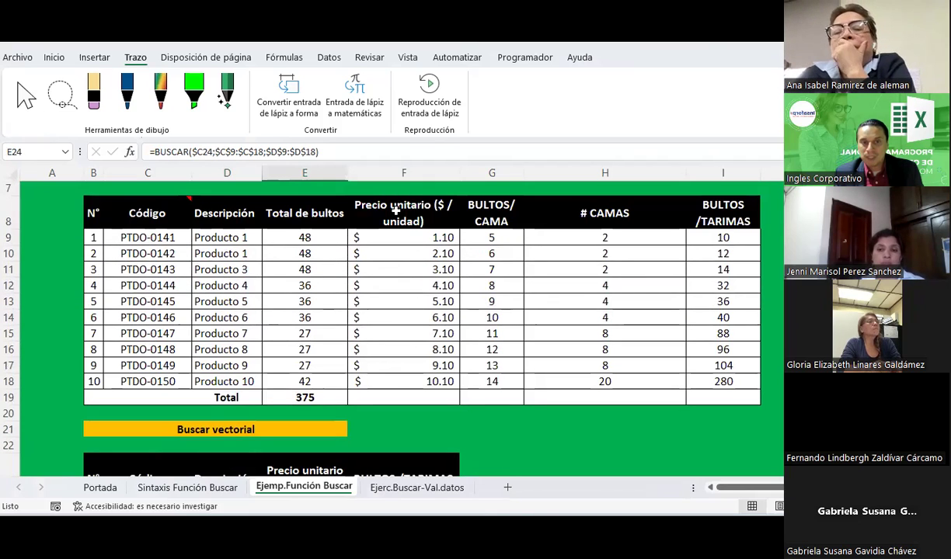
Change E24's result range to $F$9:$F$18 and fill it down to E27
{"action": "left_click", "coordinate": [274, 152]}
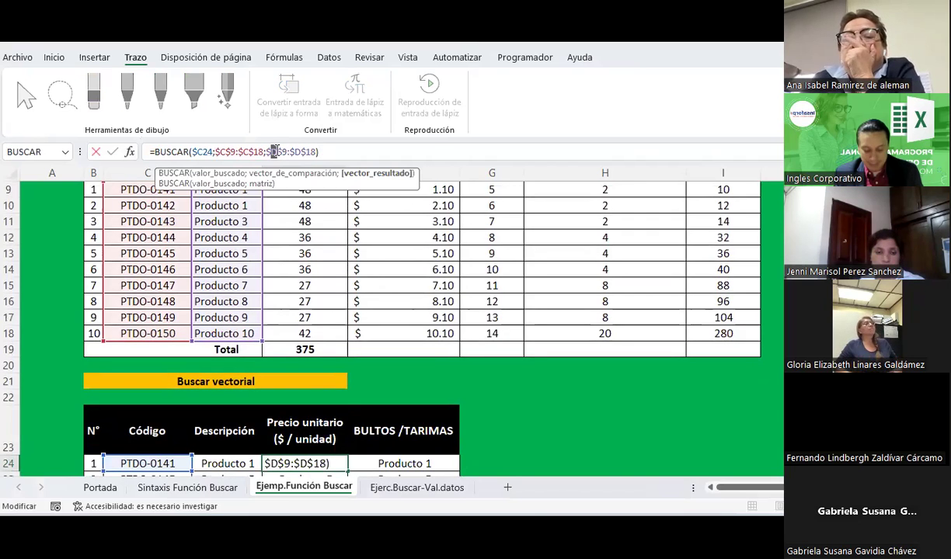
{"action": "type", "text": "F"}
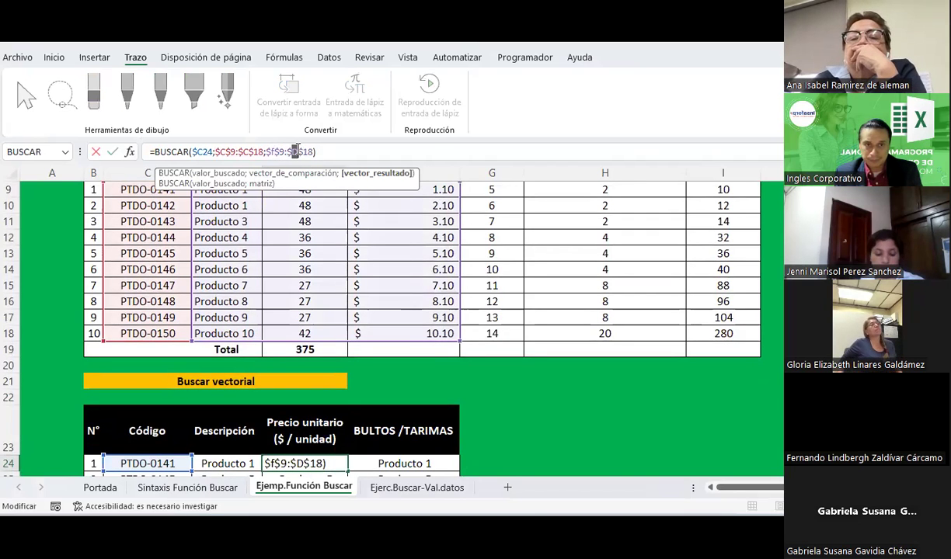
{"action": "key", "text": "Return"}
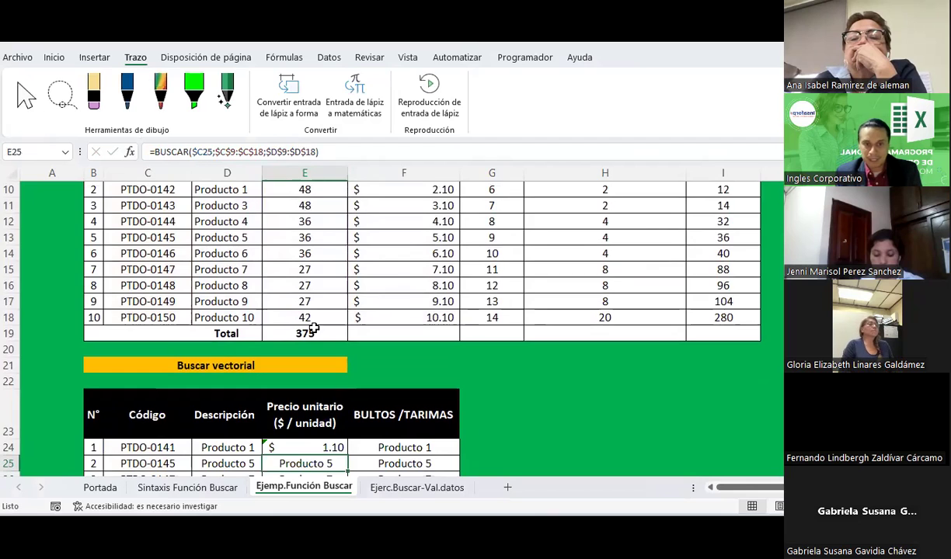
{"action": "scroll", "coordinate": [351, 383], "scroll_direction": "down", "scroll_amount": 2}
{"action": "left_click", "coordinate": [334, 352]}
{"action": "left_click_drag", "start_coordinate": [346, 359], "coordinate": [346, 400]}
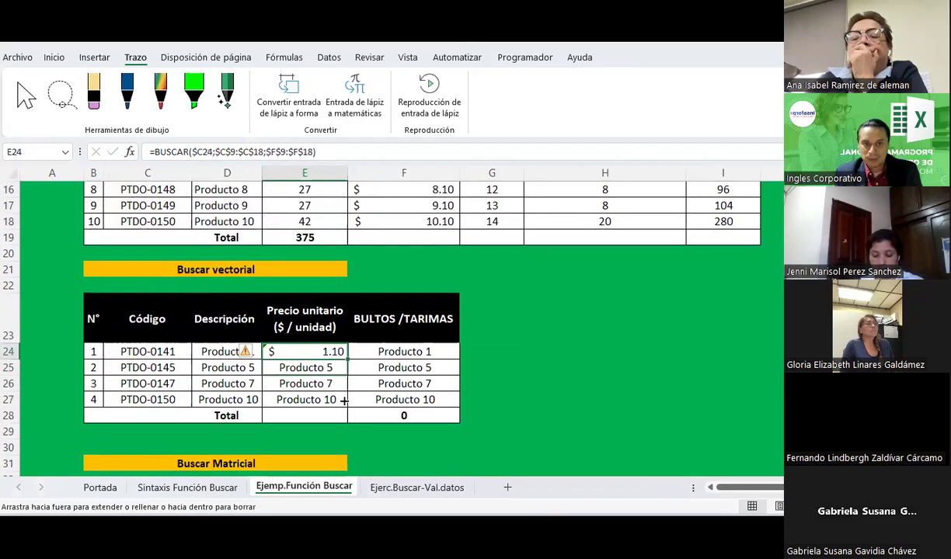
Change F24's result range to $G$9:$G$18 and fill it down to F27
{"action": "left_click", "coordinate": [385, 352]}
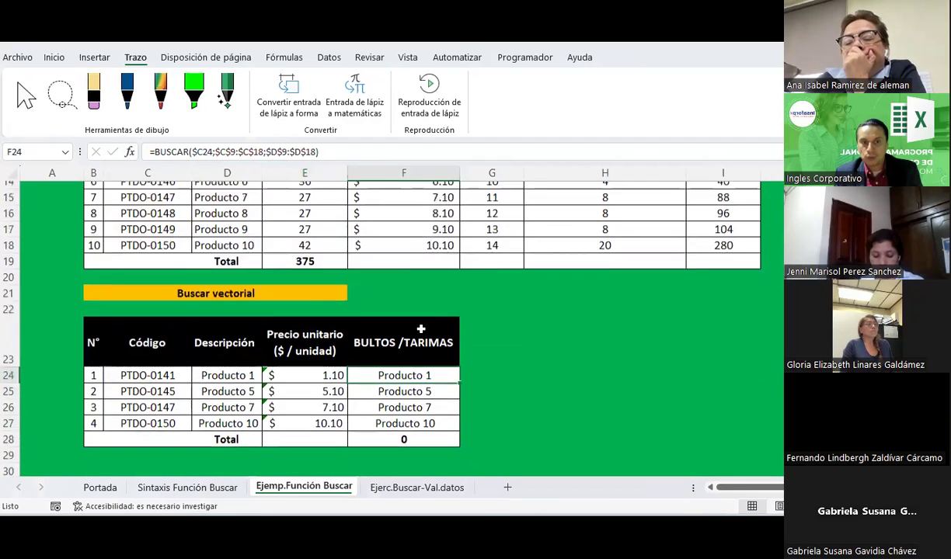
{"action": "scroll", "coordinate": [423, 330], "scroll_direction": "up", "scroll_amount": 3}
{"action": "scroll", "coordinate": [435, 311], "scroll_direction": "up", "scroll_amount": 1}
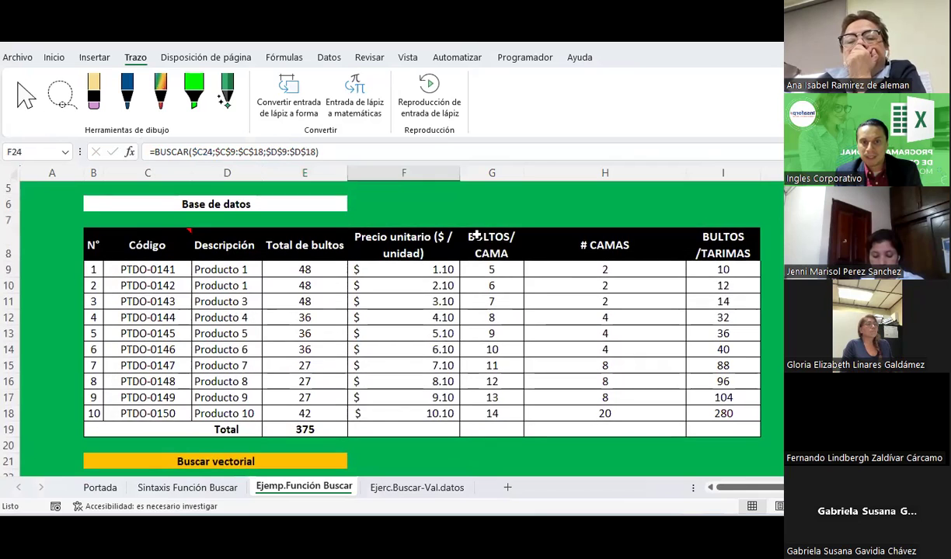
{"action": "left_click", "coordinate": [272, 152]}
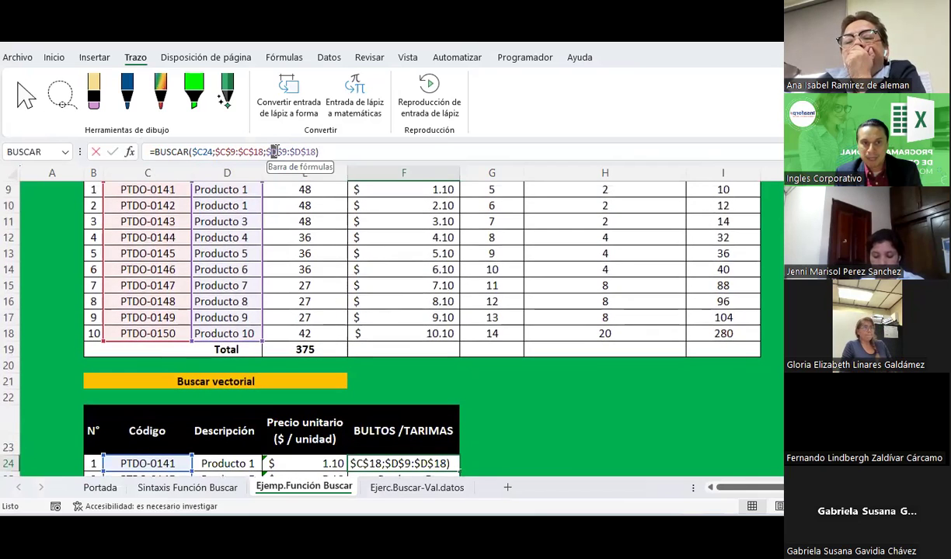
{"action": "key", "text": "Delete"}
{"action": "type", "text": "g"}
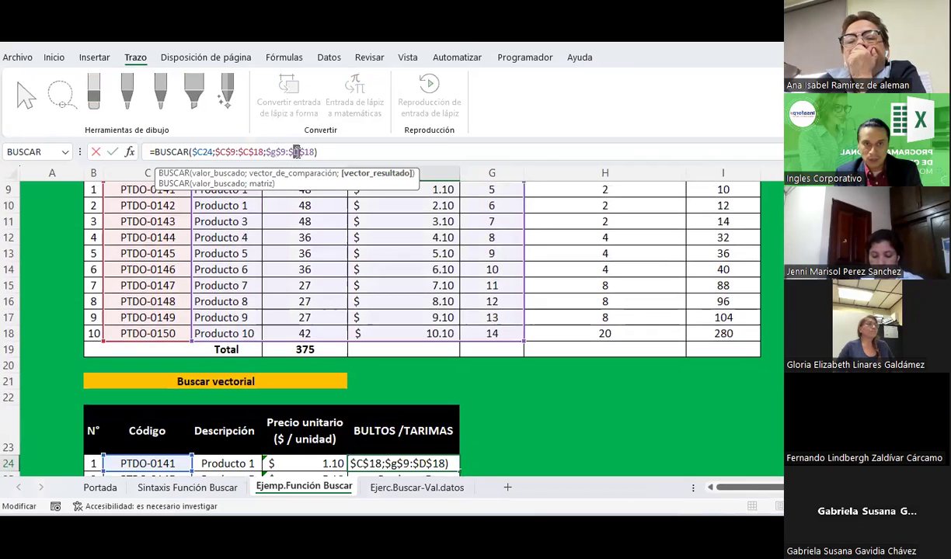
{"action": "key", "text": "Return"}
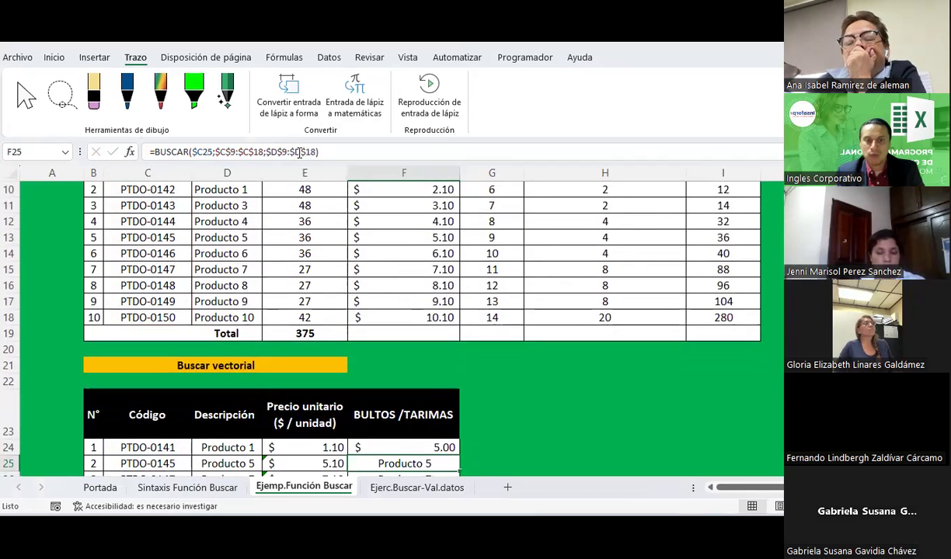
{"action": "scroll", "coordinate": [448, 446], "scroll_direction": "down", "scroll_amount": 3}
{"action": "left_click", "coordinate": [435, 306]}
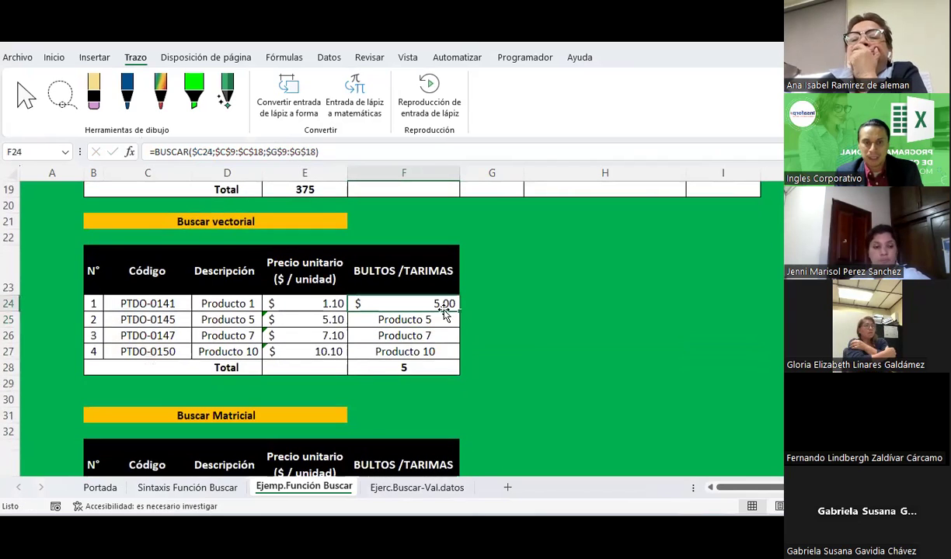
{"action": "left_click_drag", "start_coordinate": [457, 311], "coordinate": [458, 359]}
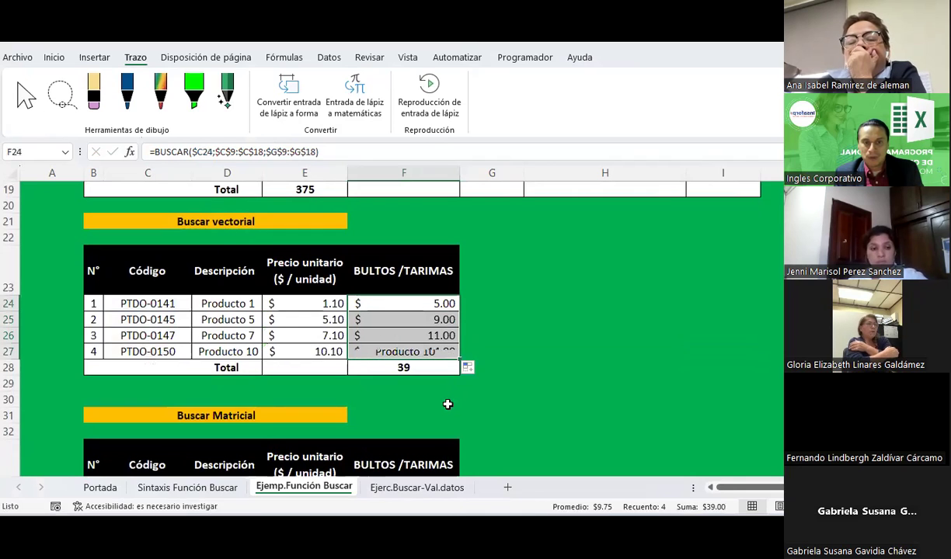
Format F24:F27 as Número with no decimals, showing 5, 9, 11 and 14
{"action": "left_click", "coordinate": [45, 57]}
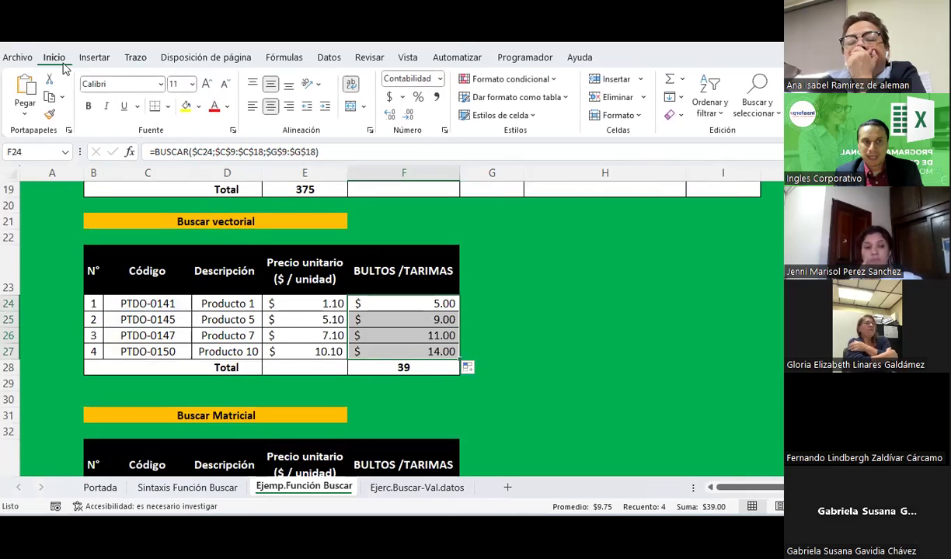
{"action": "left_click", "coordinate": [440, 80]}
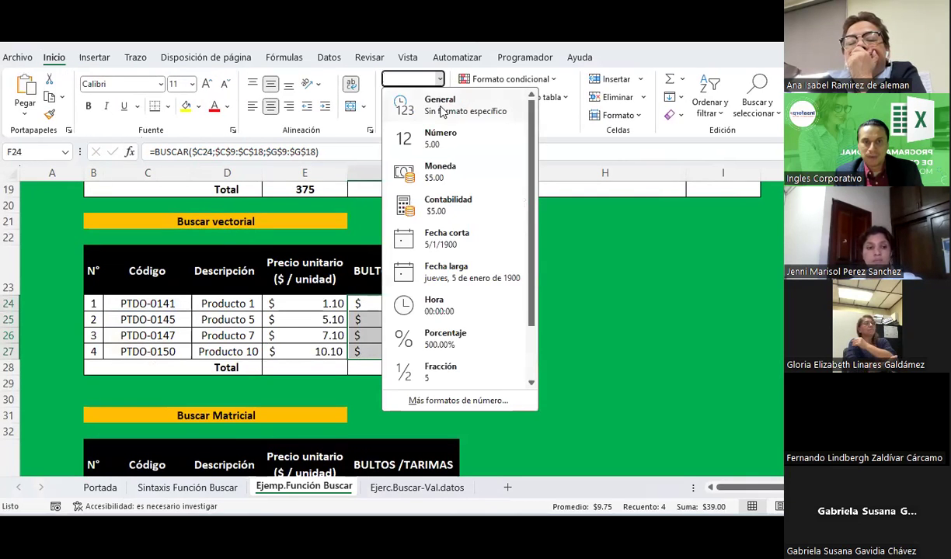
{"action": "left_click", "coordinate": [440, 135]}
{"action": "left_click", "coordinate": [409, 115]}
{"action": "left_click", "coordinate": [410, 115]}
{"action": "left_click", "coordinate": [537, 357]}
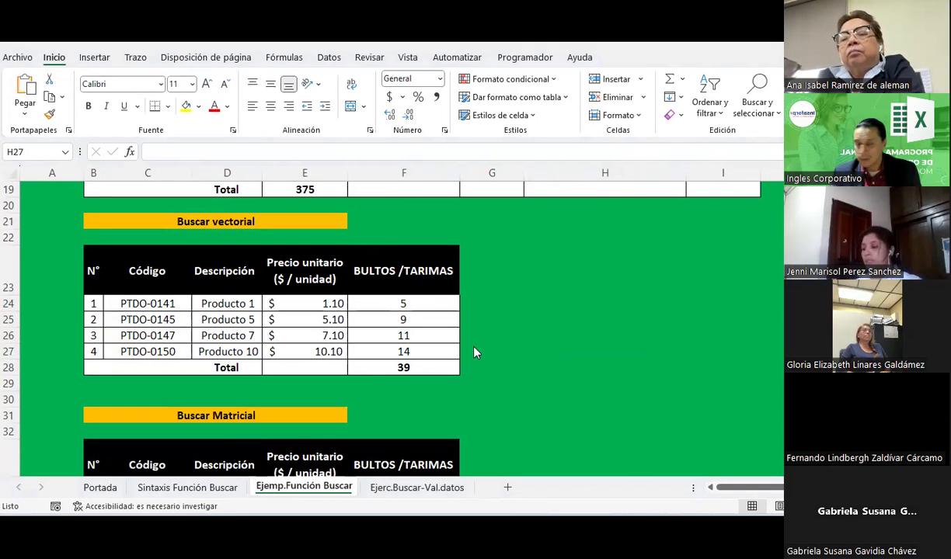
{"action": "left_click", "coordinate": [225, 306]}
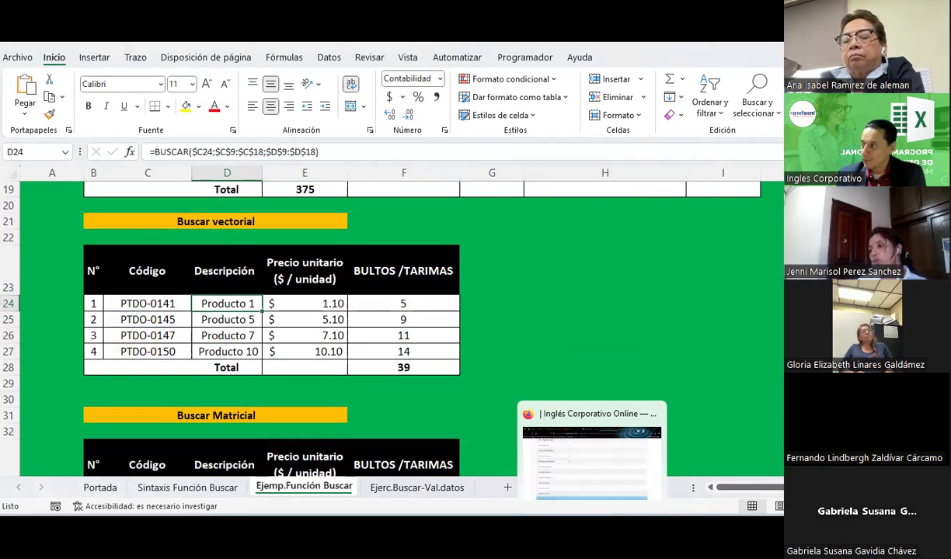
{"action": "left_click", "coordinate": [591, 454]}
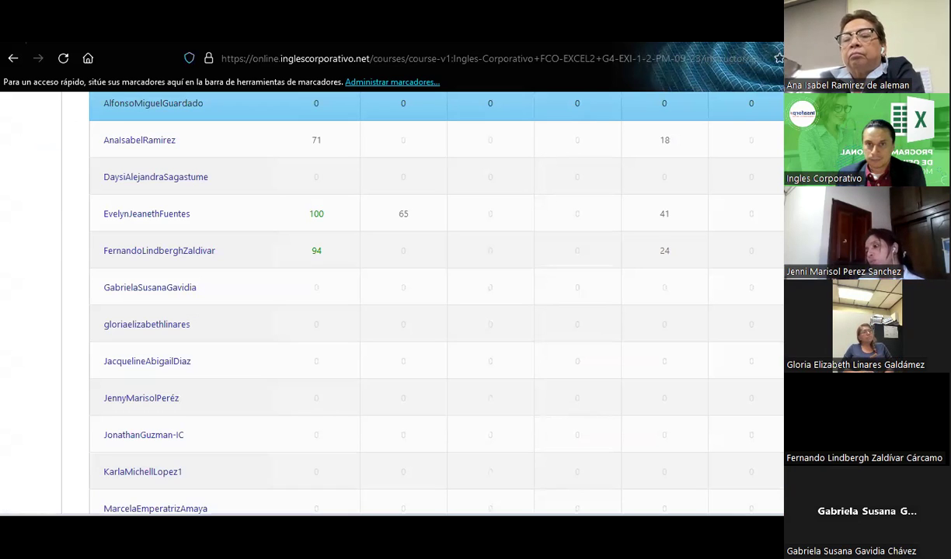
{"action": "key", "text": "ctrl+Tab"}
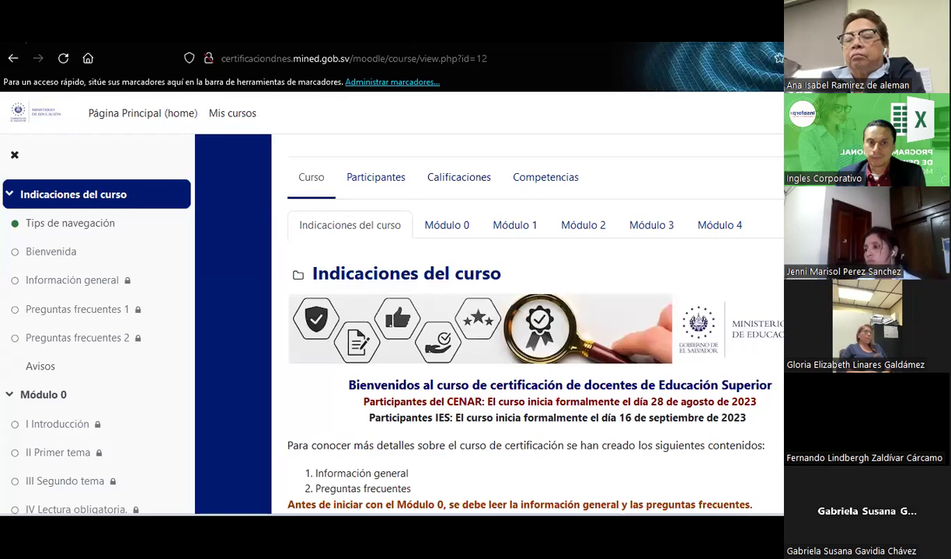
{"action": "key", "text": "ctrl+t"}
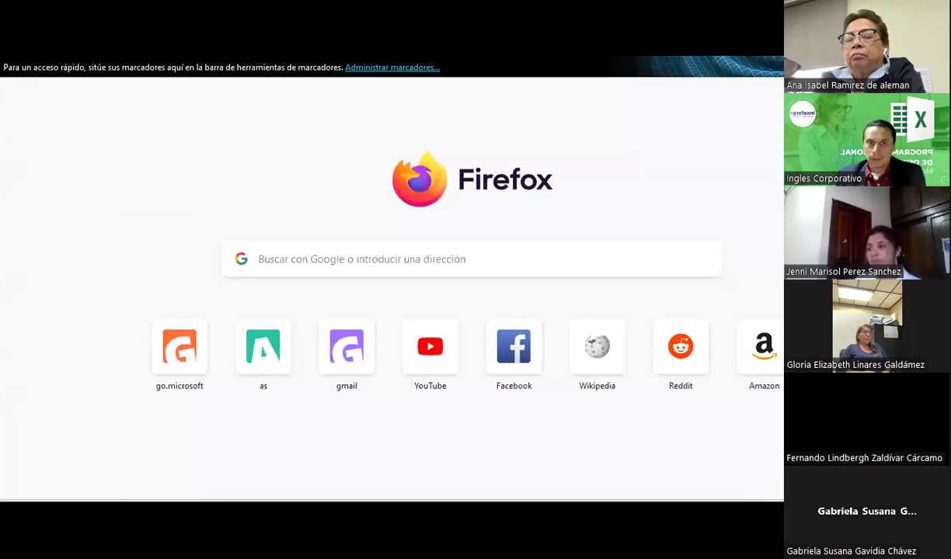
{"action": "mouse_move", "coordinate": [372, 61]}
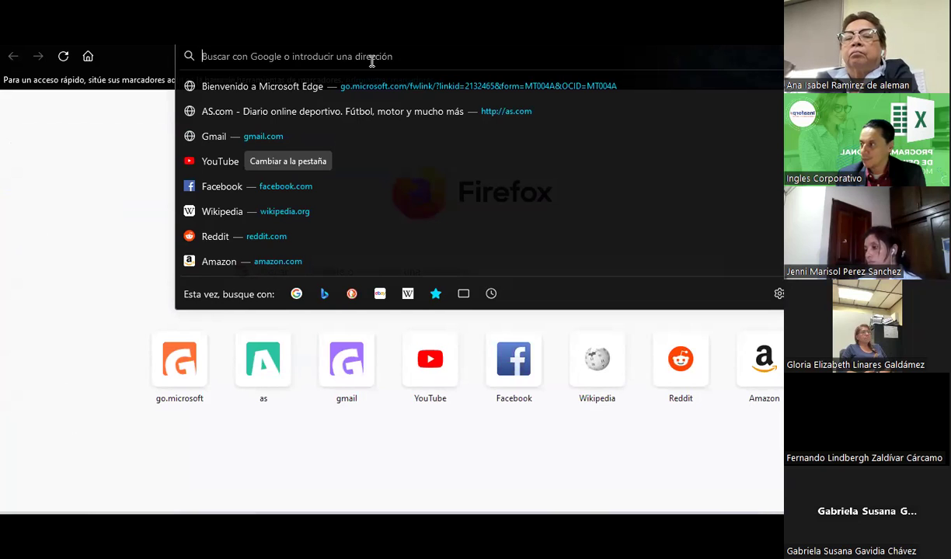
{"action": "type", "text": "como se llama la función"}
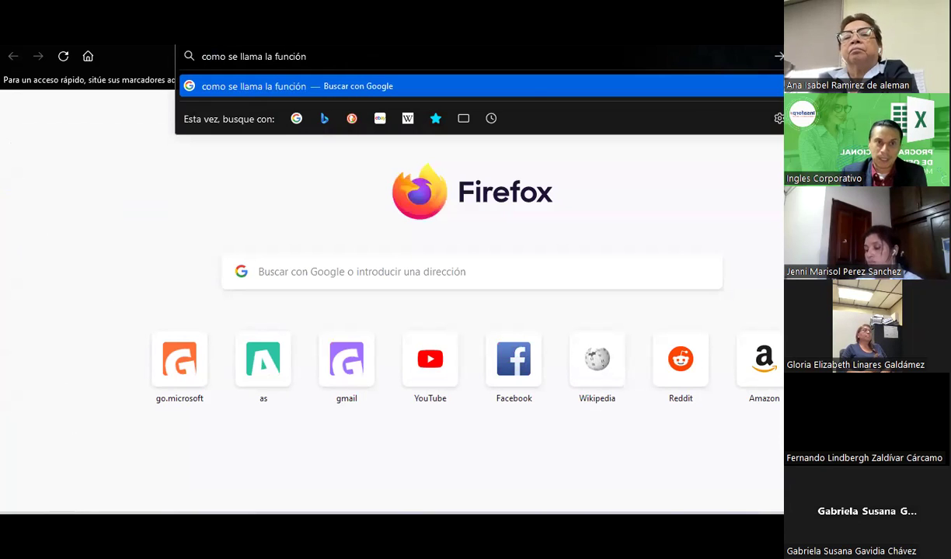
{"action": "type", "text": " buscar en ingles exce"}
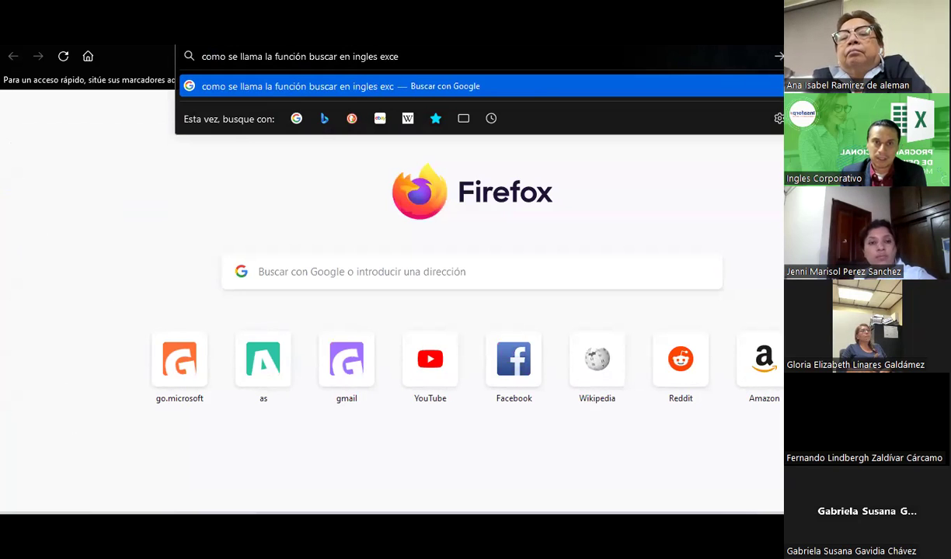
{"action": "type", "text": "l"}
{"action": "key", "text": "Return"}
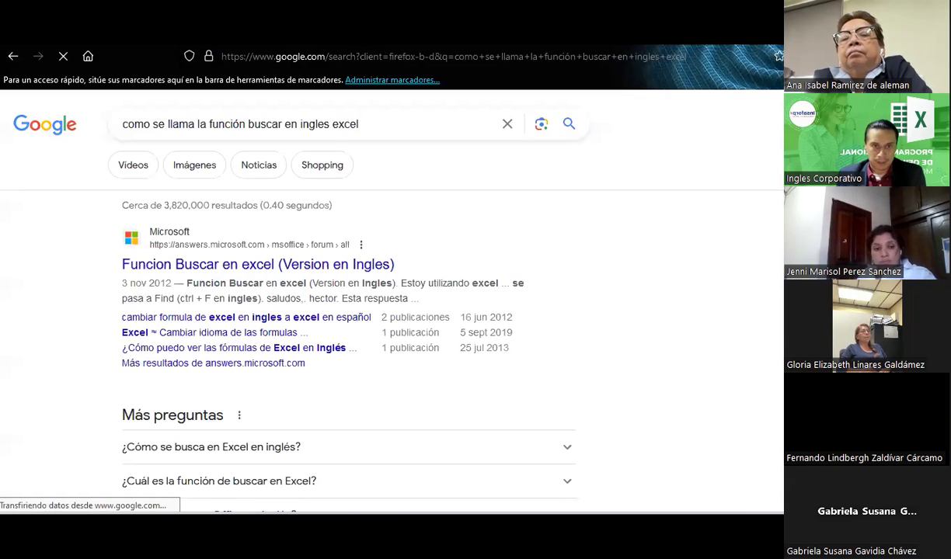
{"action": "left_click", "coordinate": [247, 320]}
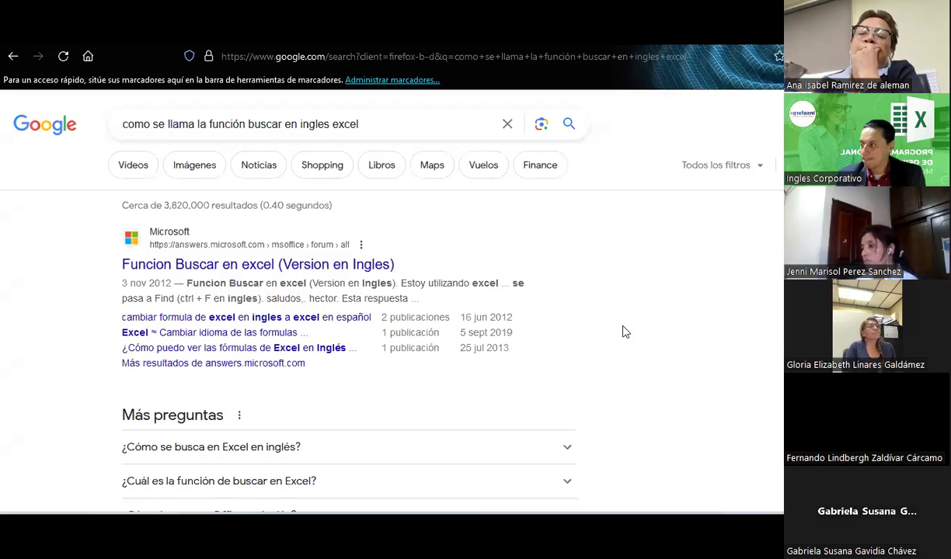
{"action": "key", "text": "alt+Tab"}
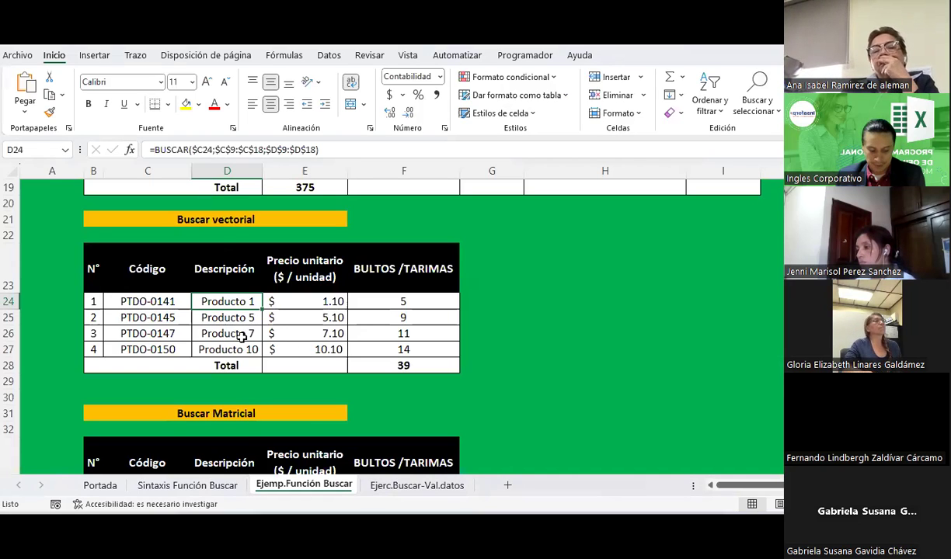
Show D24's formula =BUSCAR($C24;$C$9:$C$18;$D$9:$D$18) in edit mode with F2
{"action": "key", "text": "F2"}
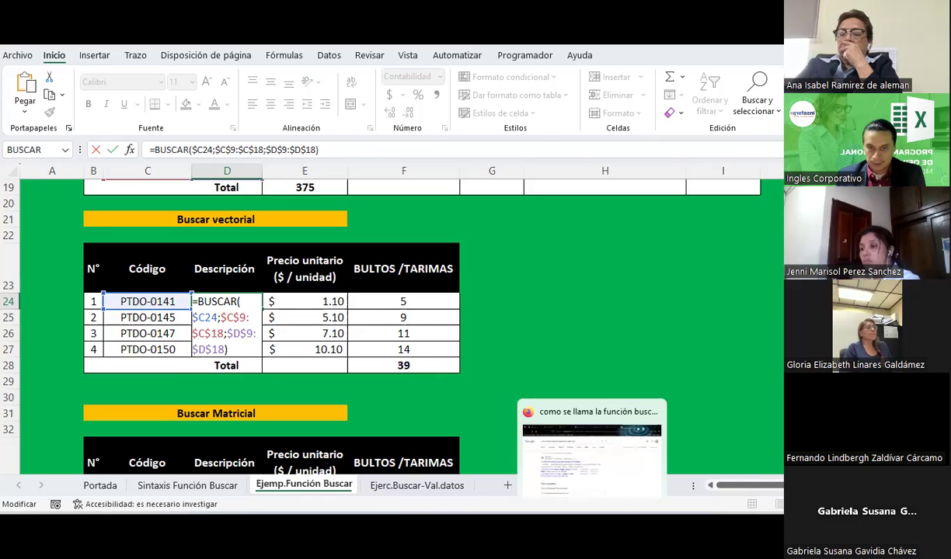
{"action": "left_click", "coordinate": [575, 435]}
{"action": "scroll", "coordinate": [271, 322], "scroll_direction": "down", "scroll_amount": 3}
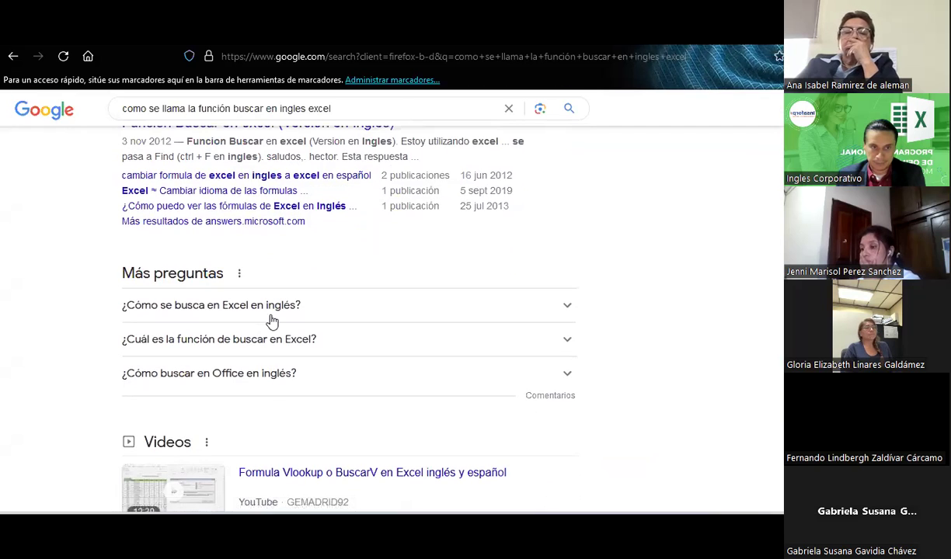
{"action": "scroll", "coordinate": [272, 321], "scroll_direction": "down", "scroll_amount": 3}
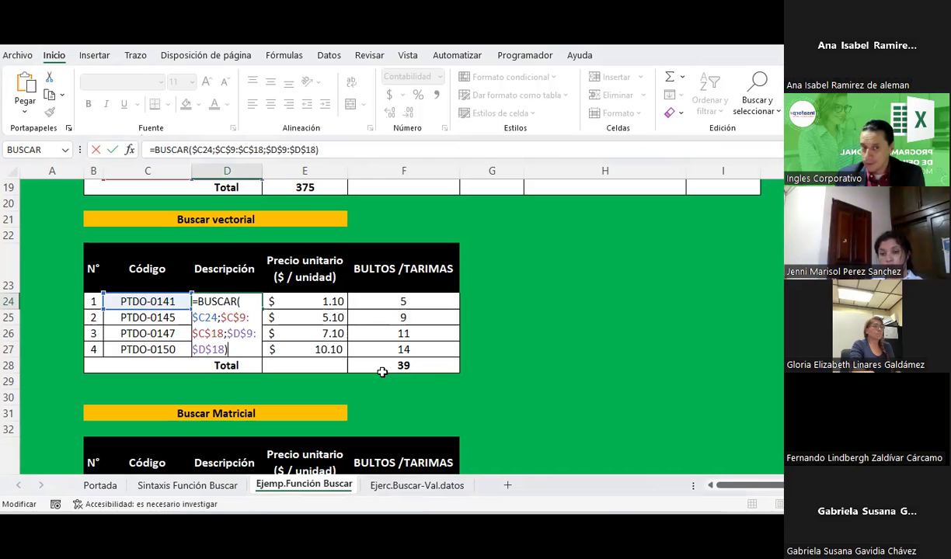
Leave D24 unchanged and open F24's formula =BUSCAR($C24;$C$9:$C$18;$G$9:$G$18) for editing
{"action": "key", "text": "ctrl+Return"}
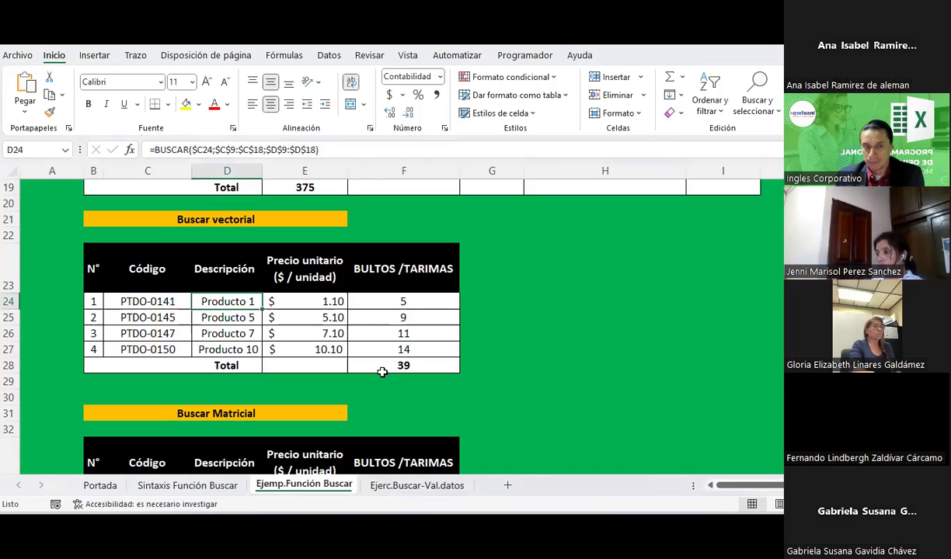
{"action": "scroll", "coordinate": [400, 318], "scroll_direction": "up", "scroll_amount": 3}
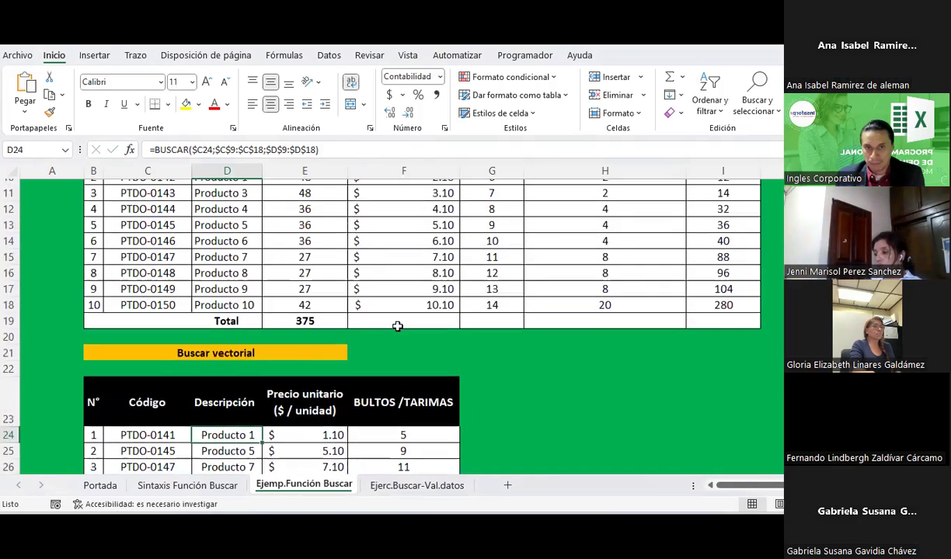
{"action": "scroll", "coordinate": [397, 326], "scroll_direction": "up", "scroll_amount": 1}
{"action": "scroll", "coordinate": [396, 326], "scroll_direction": "up", "scroll_amount": 1}
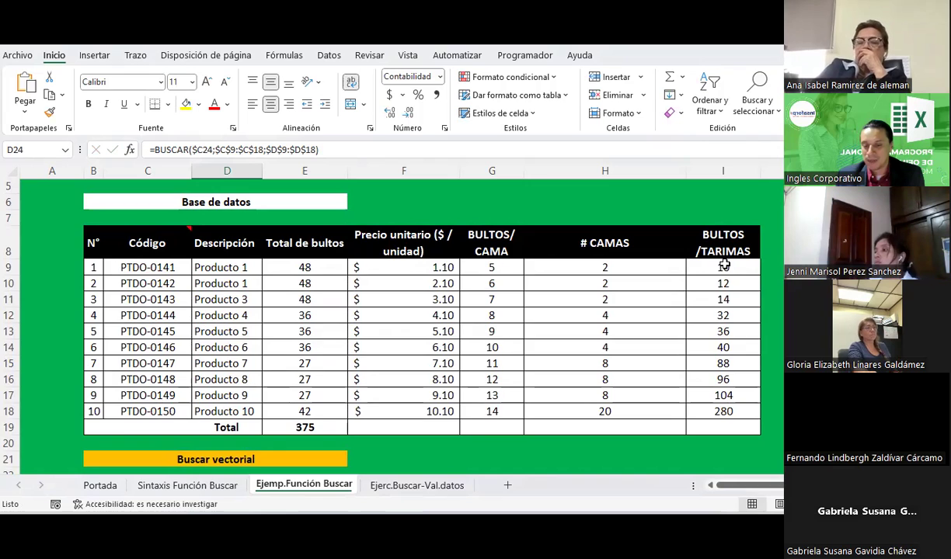
{"action": "scroll", "coordinate": [544, 326], "scroll_direction": "down", "scroll_amount": 3}
{"action": "left_click", "coordinate": [400, 397]}
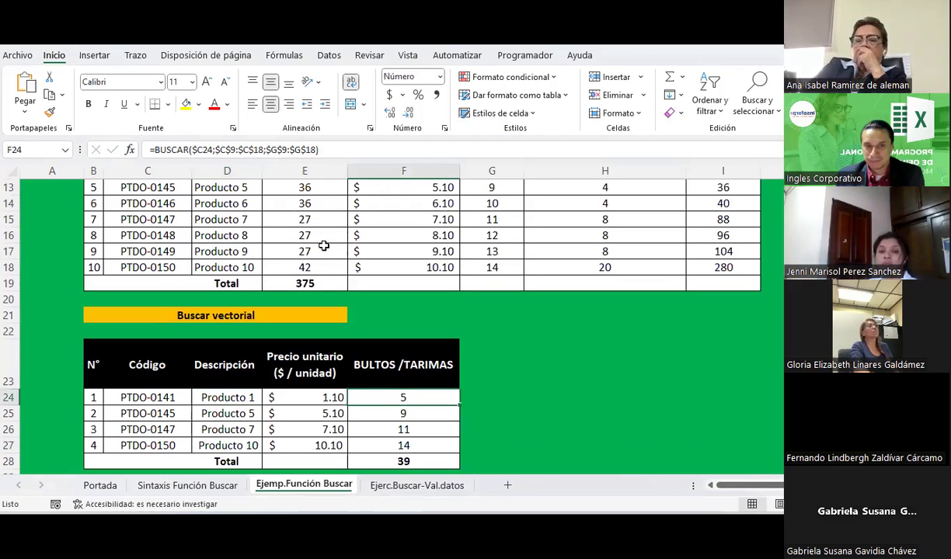
{"action": "left_click", "coordinate": [273, 149]}
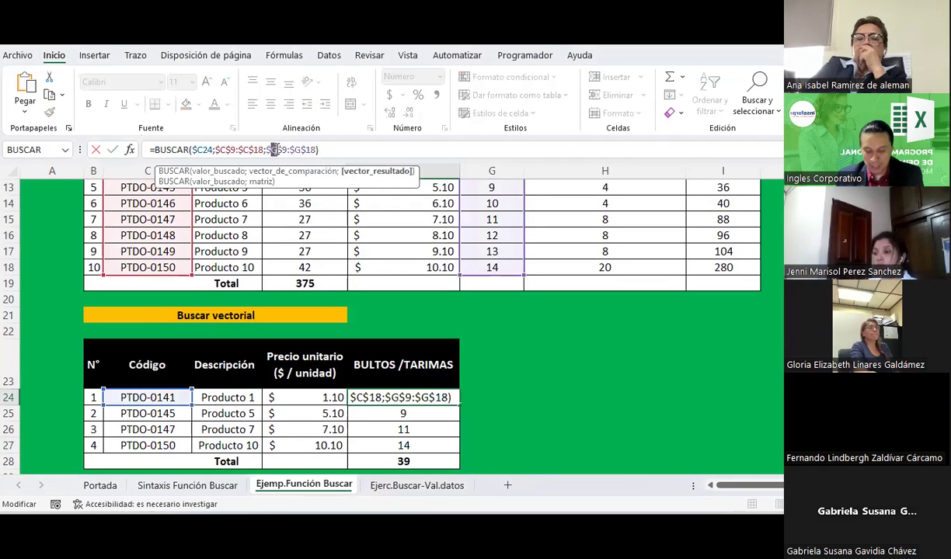
Change F24's result range to $I$9:$I$18 and copy it down to F27
{"action": "key", "text": "BackSpace"}
{"action": "type", "text": "I"}
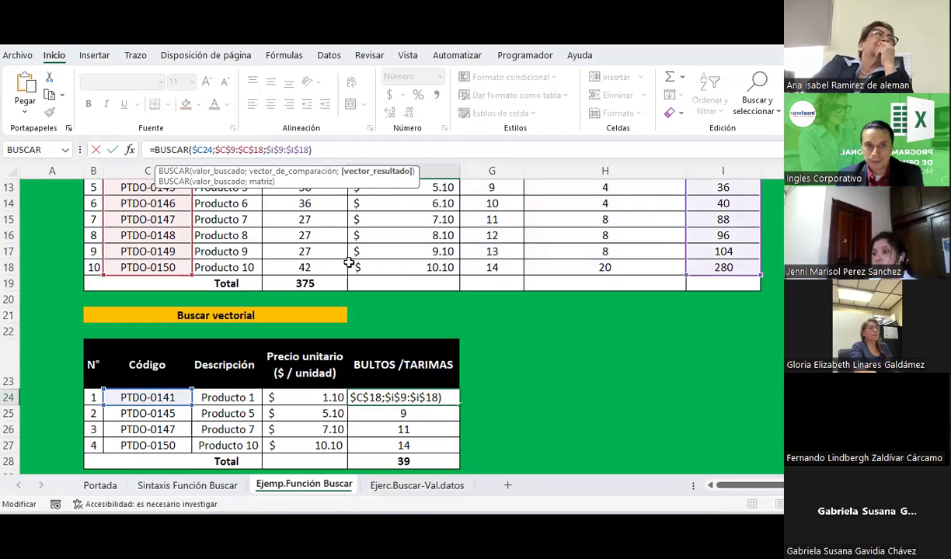
{"action": "key", "text": "Return"}
{"action": "left_click", "coordinate": [433, 396]}
{"action": "left_click_drag", "start_coordinate": [459, 405], "coordinate": [448, 448]}
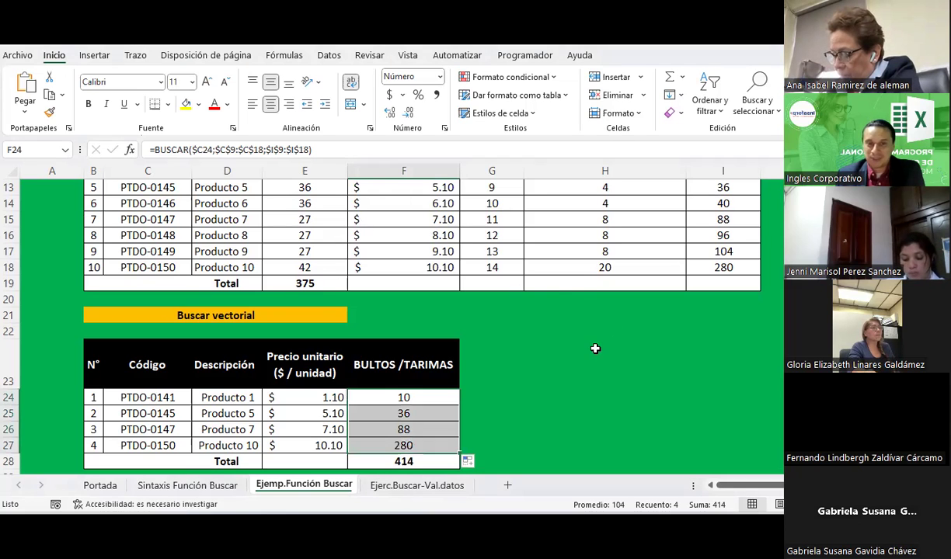
Scroll to the Buscar Matricial table and select its first Descripción cell, D34
{"action": "scroll", "coordinate": [558, 300], "scroll_direction": "down", "scroll_amount": 2}
{"action": "scroll", "coordinate": [558, 300], "scroll_direction": "down", "scroll_amount": 1}
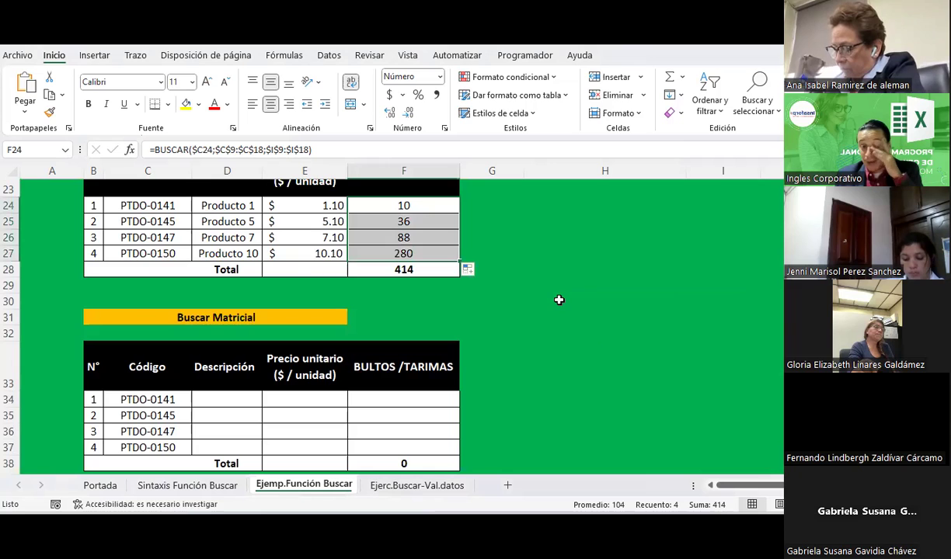
{"action": "scroll", "coordinate": [559, 300], "scroll_direction": "down", "scroll_amount": 2}
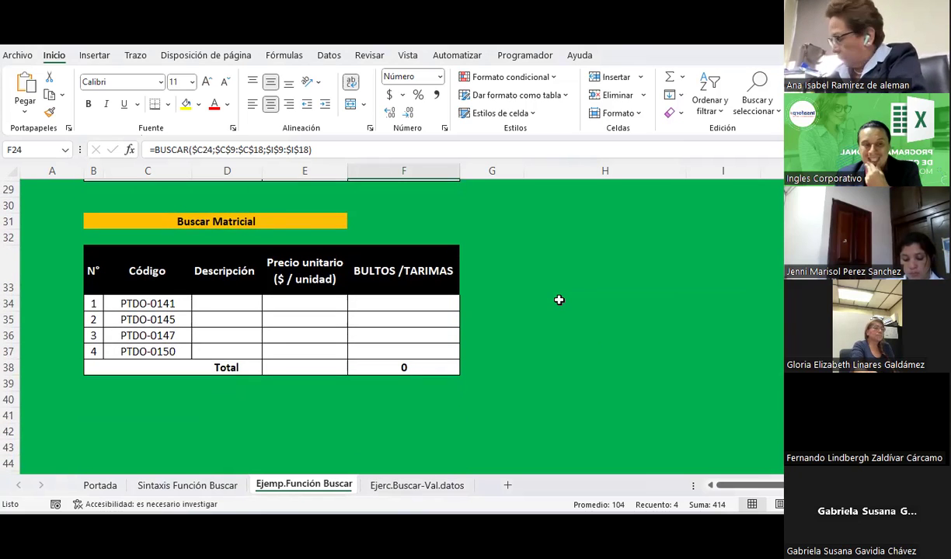
{"action": "scroll", "coordinate": [559, 299], "scroll_direction": "up", "scroll_amount": 1}
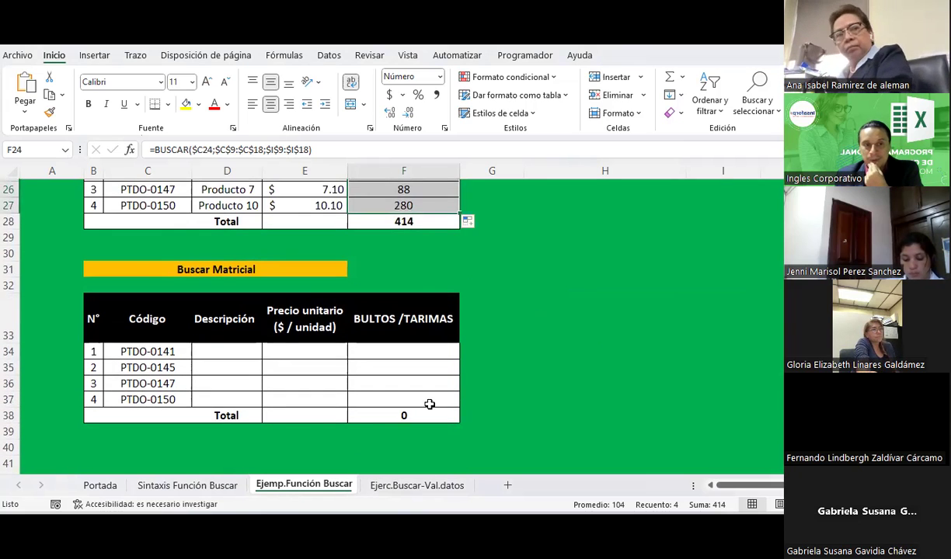
{"action": "left_click", "coordinate": [208, 352]}
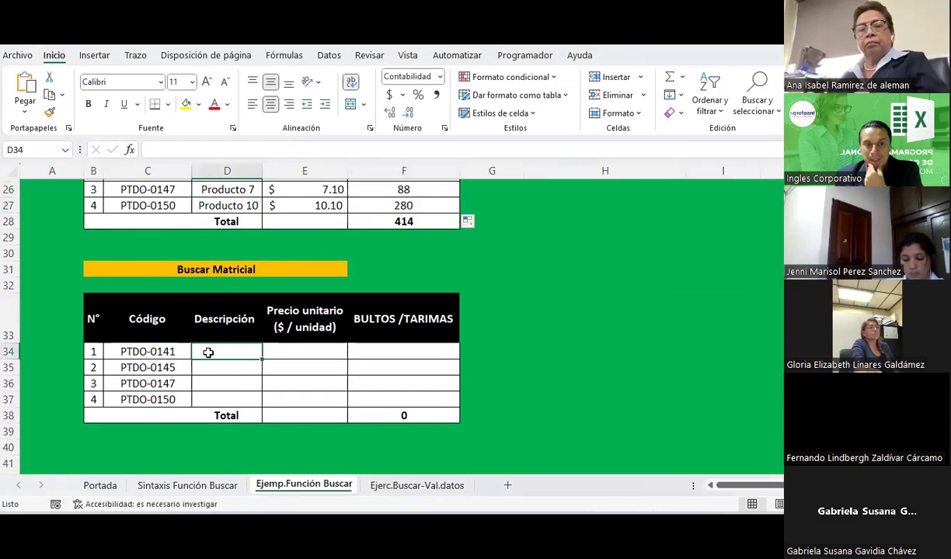
Insert BUSCAR's valor_buscado;matriz form in D34 with $C34 as the lookup value
{"action": "left_click", "coordinate": [129, 150]}
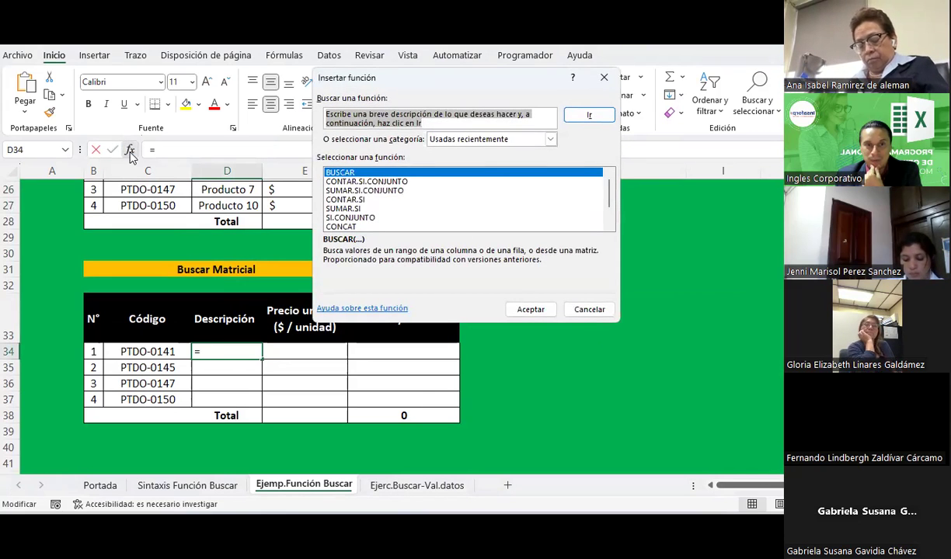
{"action": "double_click", "coordinate": [338, 173]}
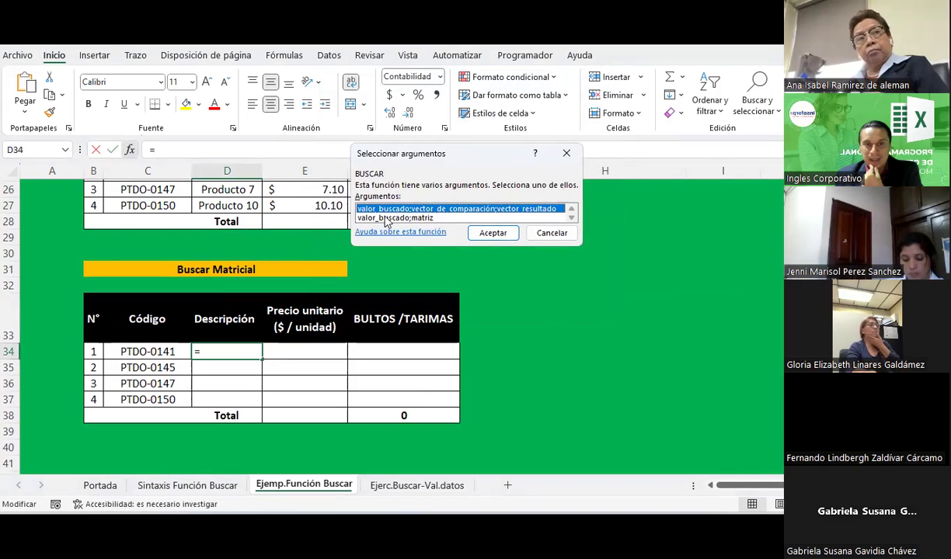
{"action": "double_click", "coordinate": [390, 218]}
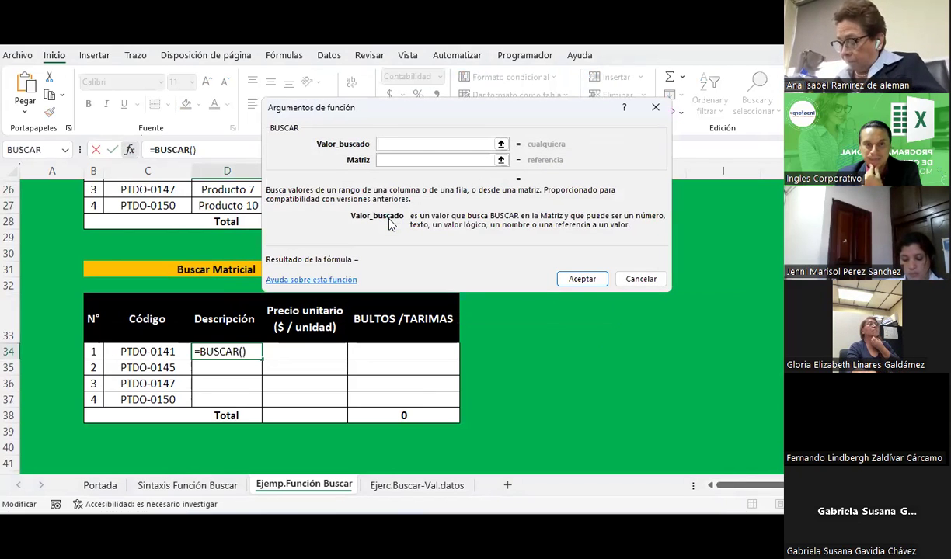
{"action": "left_click", "coordinate": [160, 351]}
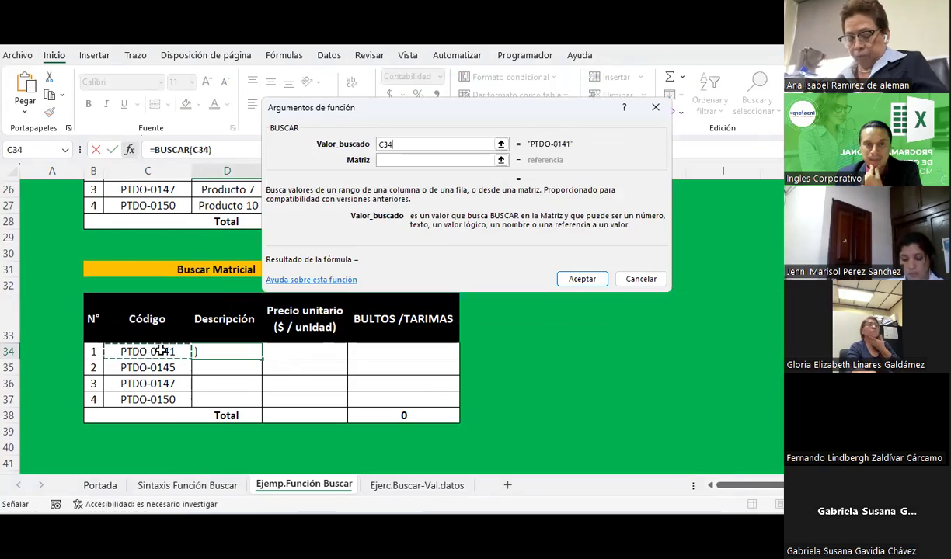
{"action": "key", "text": "F2"}
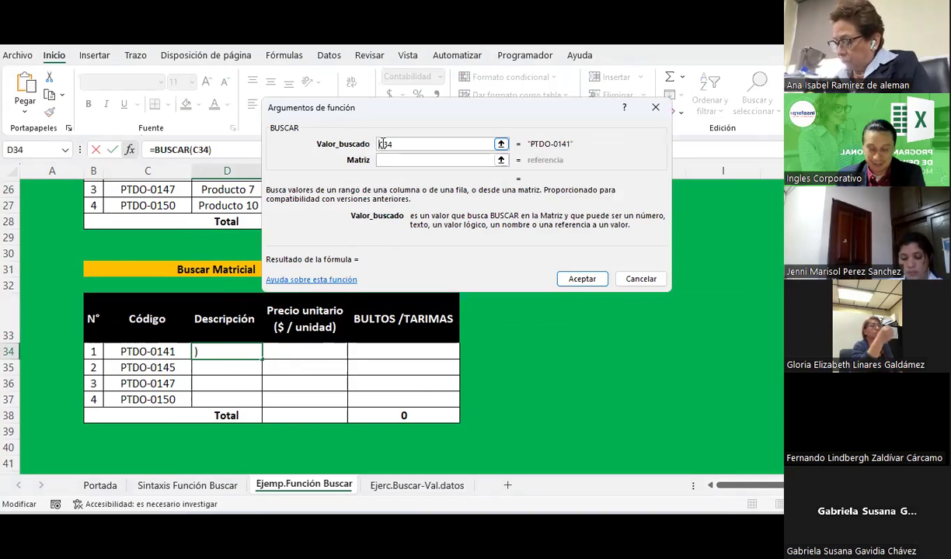
{"action": "type", "text": "$"}
{"action": "left_click", "coordinate": [390, 160]}
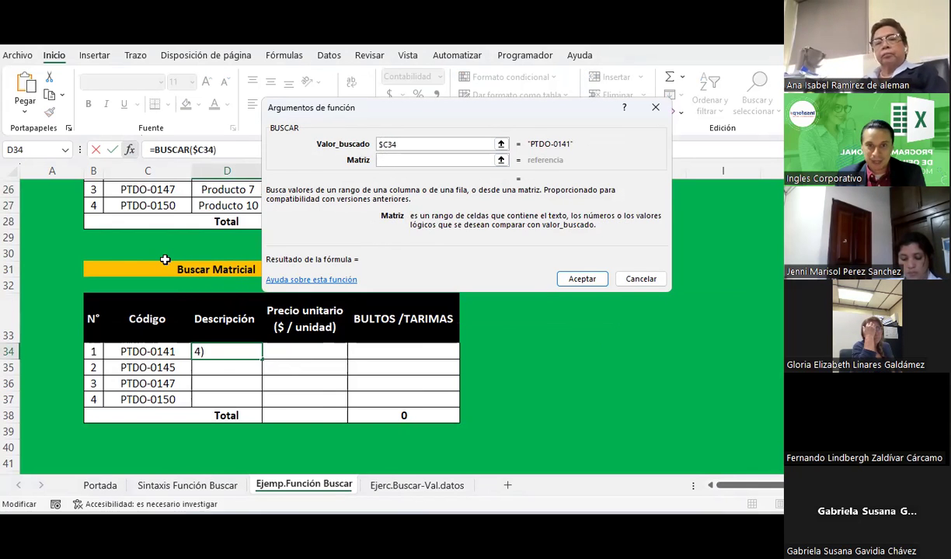
{"action": "scroll", "coordinate": [164, 260], "scroll_direction": "up", "scroll_amount": 3}
{"action": "scroll", "coordinate": [164, 259], "scroll_direction": "up", "scroll_amount": 3}
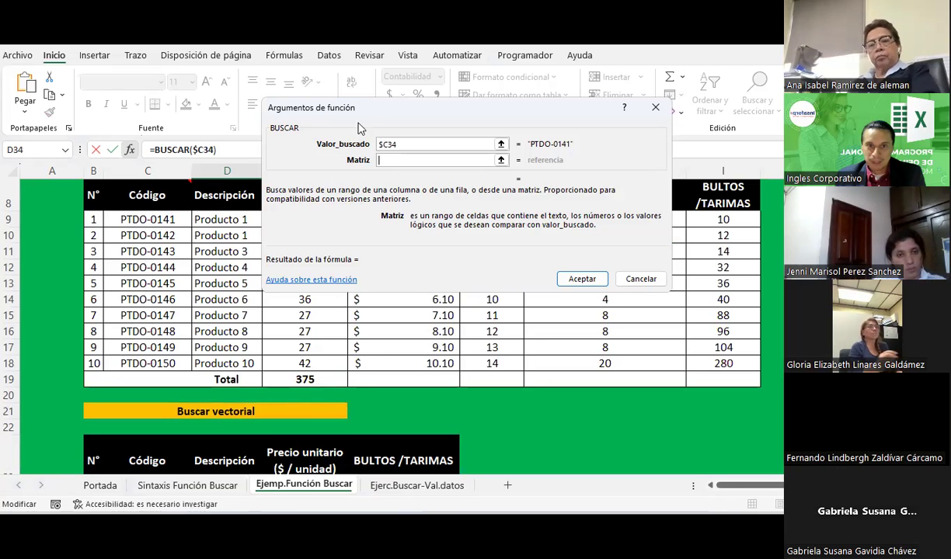
Set the Matriz to absolute $C$9:$D$18 and accept, so D34 returns Producto 1
{"action": "left_click_drag", "start_coordinate": [373, 125], "coordinate": [481, 355]}
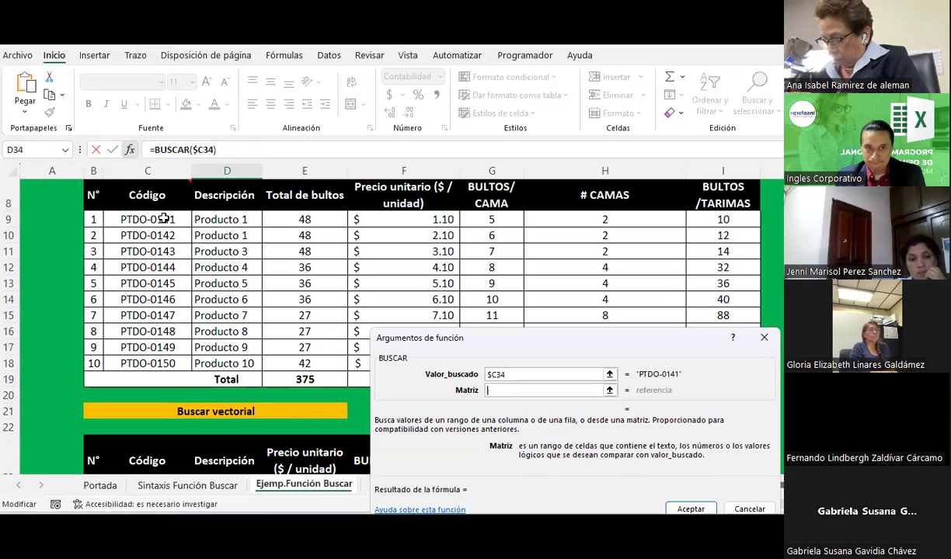
{"action": "left_click_drag", "start_coordinate": [164, 220], "coordinate": [214, 359]}
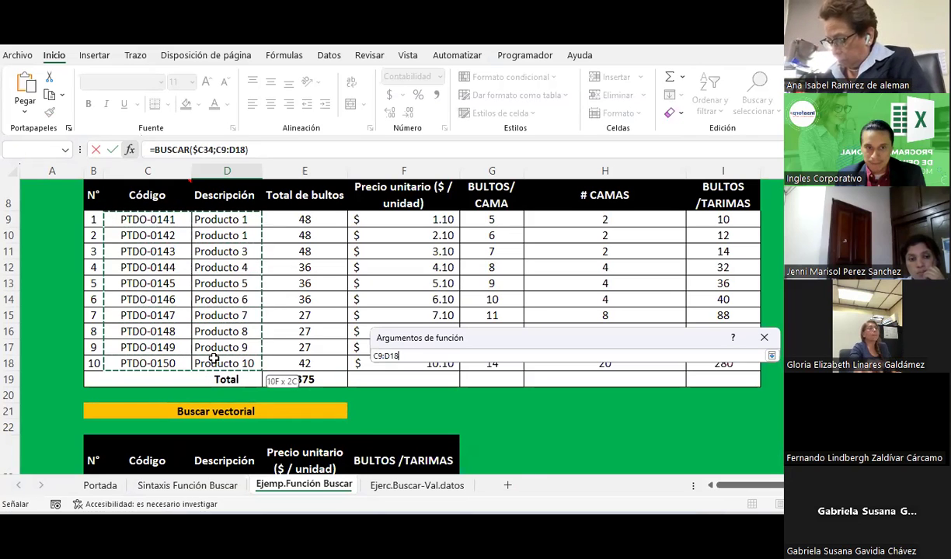
{"action": "scroll", "coordinate": [223, 290], "scroll_direction": "down", "scroll_amount": 2}
{"action": "scroll", "coordinate": [223, 290], "scroll_direction": "down", "scroll_amount": 1}
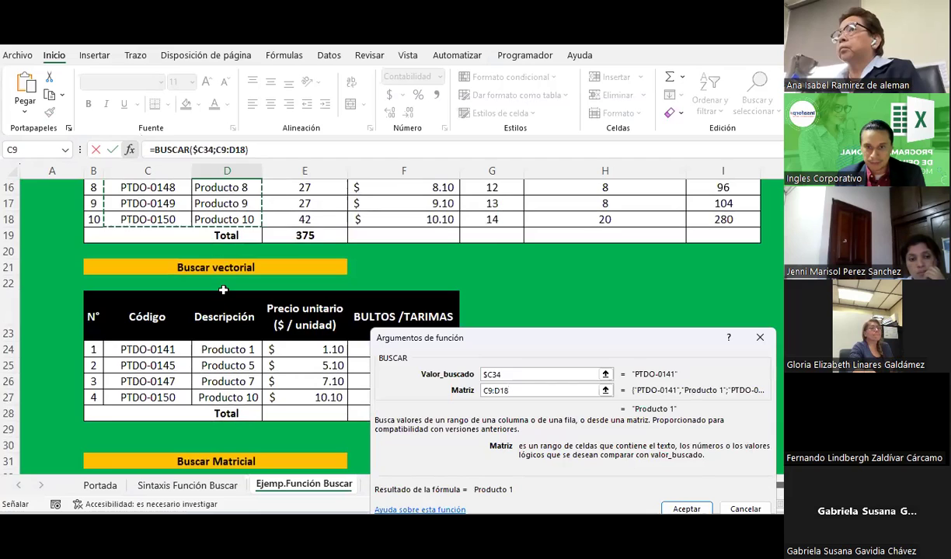
{"action": "scroll", "coordinate": [222, 290], "scroll_direction": "up", "scroll_amount": 2}
{"action": "scroll", "coordinate": [223, 289], "scroll_direction": "up", "scroll_amount": 1}
{"action": "scroll", "coordinate": [223, 289], "scroll_direction": "up", "scroll_amount": 1}
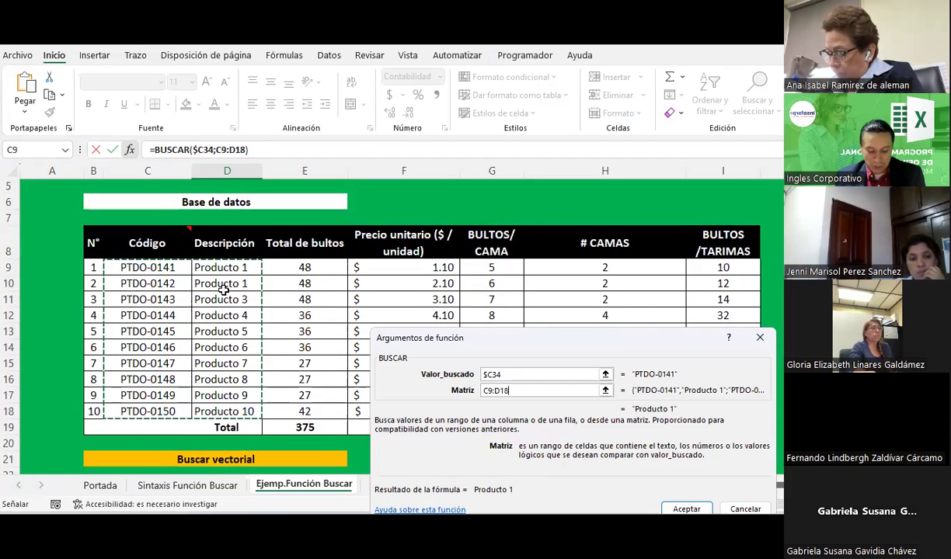
{"action": "key", "text": "F4"}
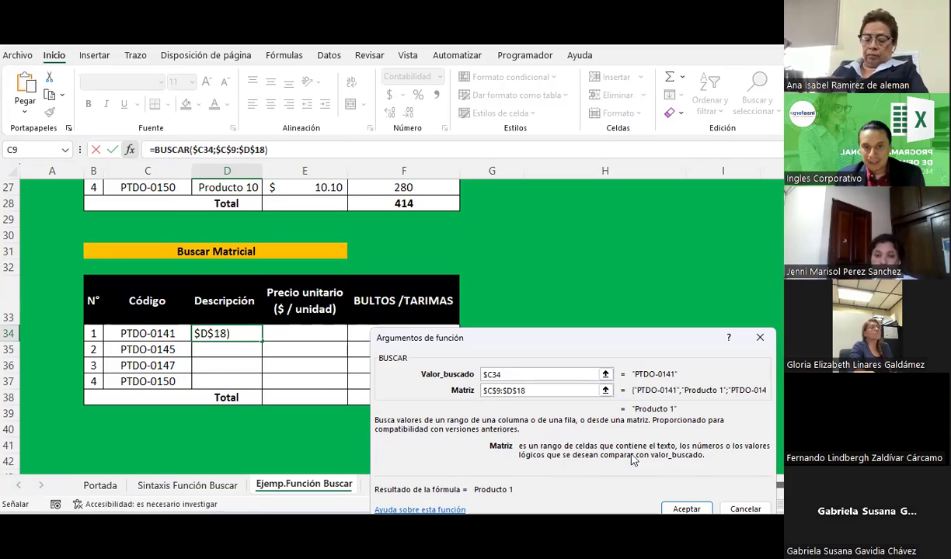
{"action": "left_click_drag", "start_coordinate": [577, 347], "coordinate": [608, 253]}
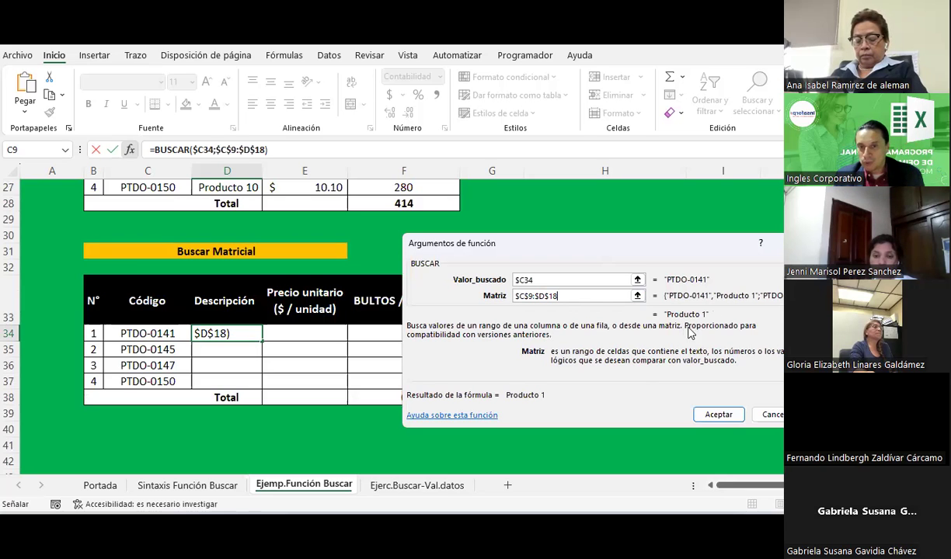
{"action": "left_click", "coordinate": [717, 413]}
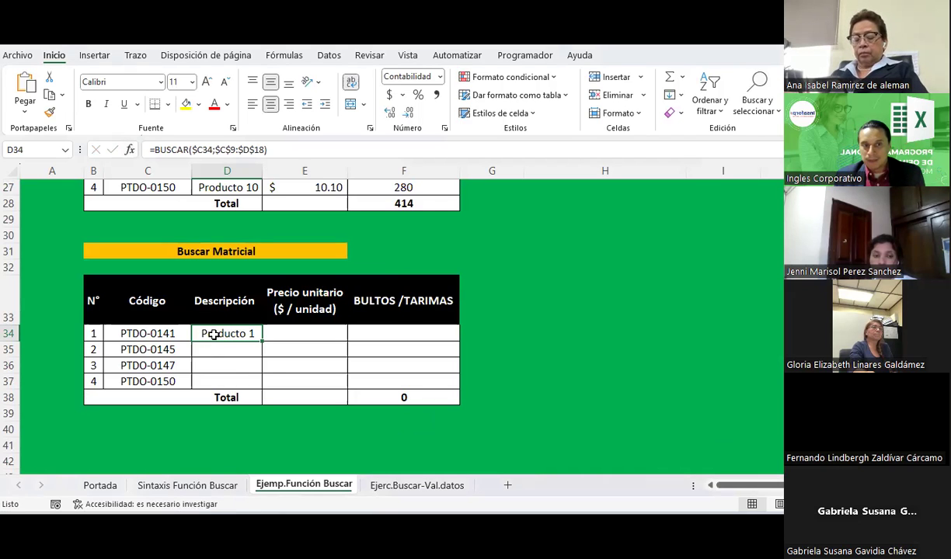
{"action": "scroll", "coordinate": [198, 306], "scroll_direction": "up", "scroll_amount": 5}
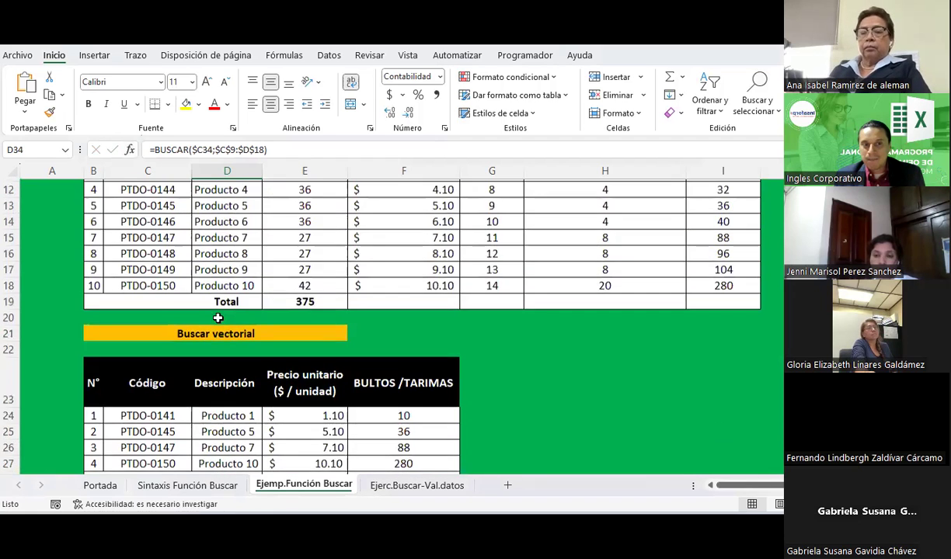
{"action": "scroll", "coordinate": [233, 280], "scroll_direction": "up", "scroll_amount": 1}
{"action": "scroll", "coordinate": [294, 251], "scroll_direction": "up", "scroll_amount": 1}
{"action": "left_click_drag", "start_coordinate": [295, 250], "coordinate": [317, 387]}
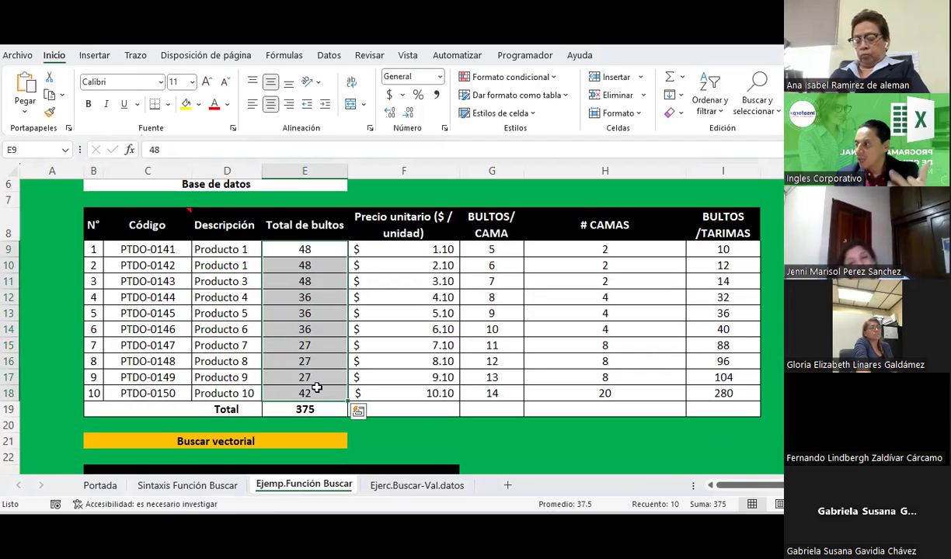
{"action": "scroll", "coordinate": [317, 387], "scroll_direction": "down", "scroll_amount": 3}
{"action": "scroll", "coordinate": [317, 387], "scroll_direction": "down", "scroll_amount": 1}
{"action": "scroll", "coordinate": [317, 386], "scroll_direction": "down", "scroll_amount": 2}
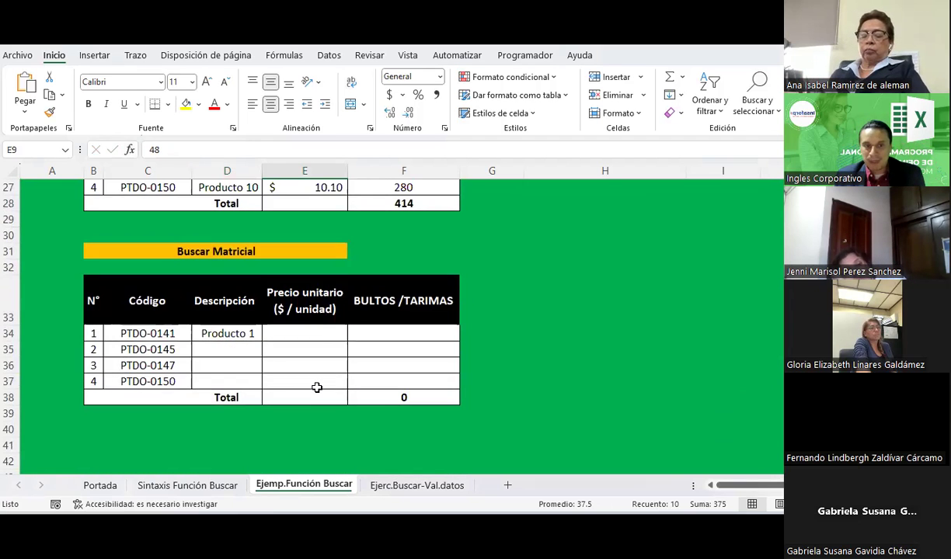
{"action": "left_click", "coordinate": [250, 333]}
{"action": "scroll", "coordinate": [250, 334], "scroll_direction": "up", "scroll_amount": 6}
{"action": "scroll", "coordinate": [251, 332], "scroll_direction": "up", "scroll_amount": 2}
{"action": "scroll", "coordinate": [251, 331], "scroll_direction": "down", "scroll_amount": 1}
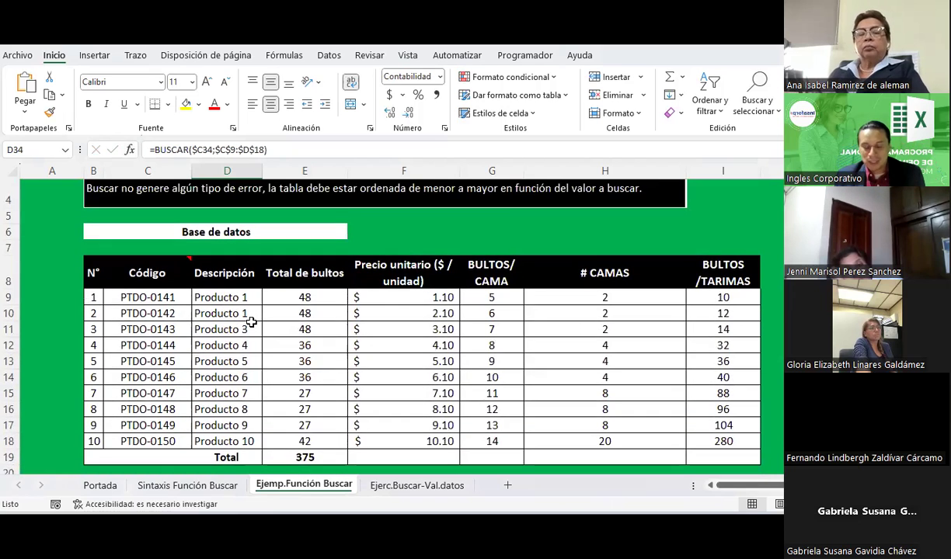
{"action": "scroll", "coordinate": [251, 322], "scroll_direction": "down", "scroll_amount": 5}
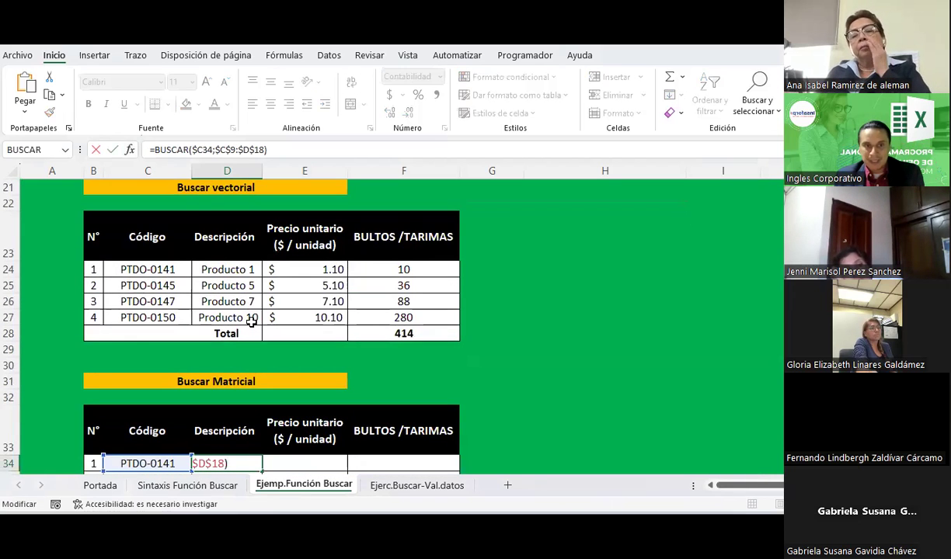
Review and reconfirm D34's array-form BUSCAR arguments, keeping Producto 1 for PTDO-0141
{"action": "left_click", "coordinate": [134, 150]}
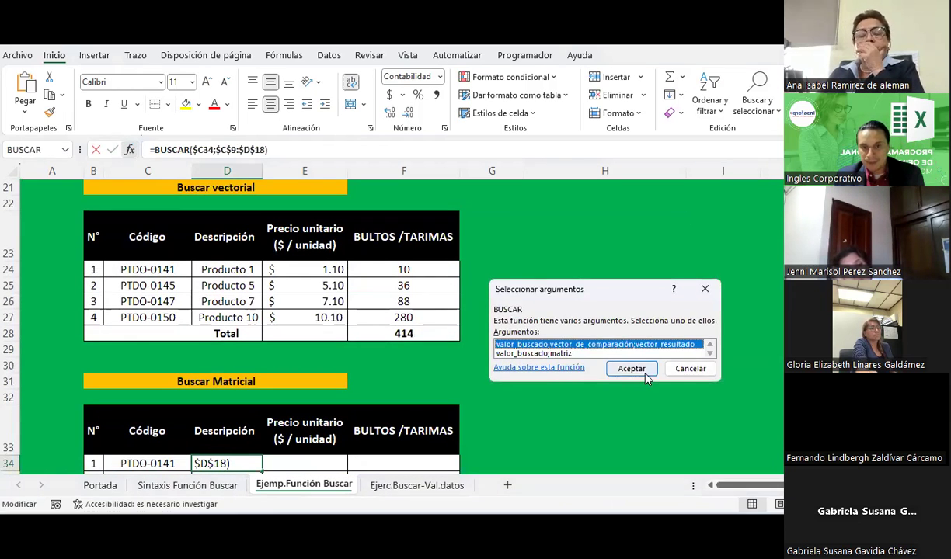
{"action": "double_click", "coordinate": [536, 354]}
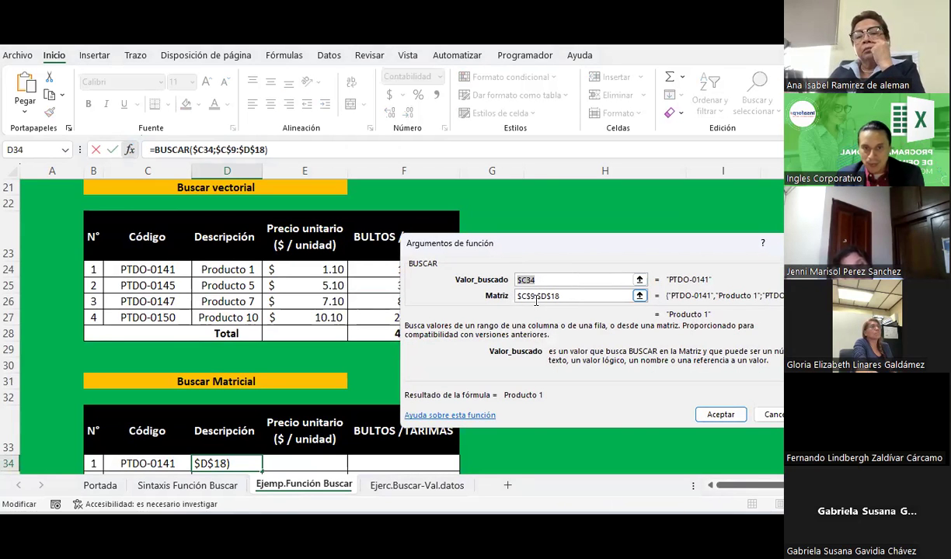
{"action": "scroll", "coordinate": [140, 278], "scroll_direction": "up", "scroll_amount": 2}
{"action": "scroll", "coordinate": [140, 279], "scroll_direction": "up", "scroll_amount": 4}
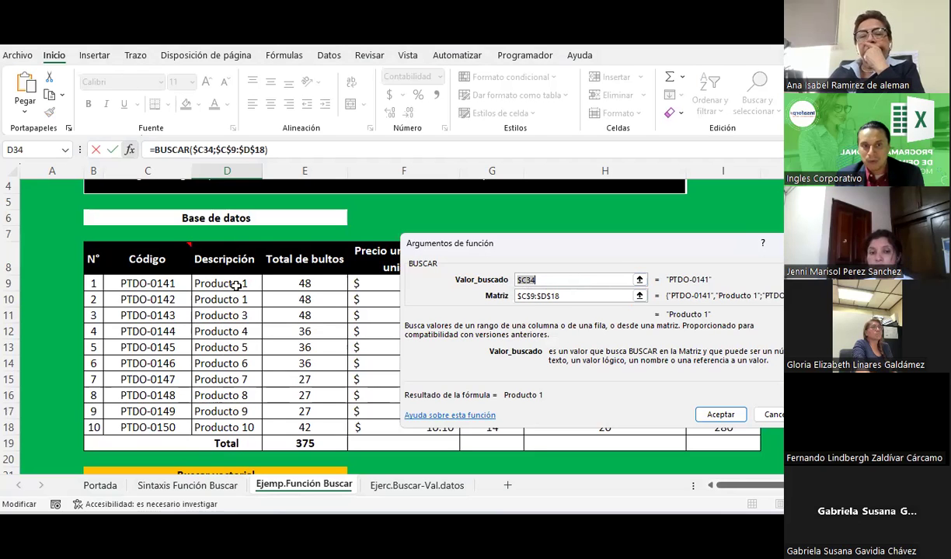
{"action": "left_click", "coordinate": [720, 414]}
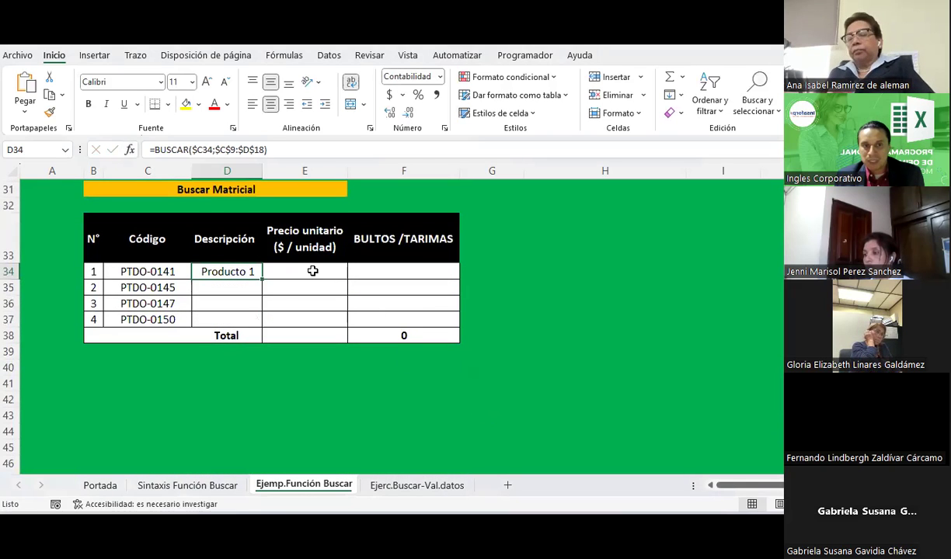
{"action": "left_click", "coordinate": [312, 270]}
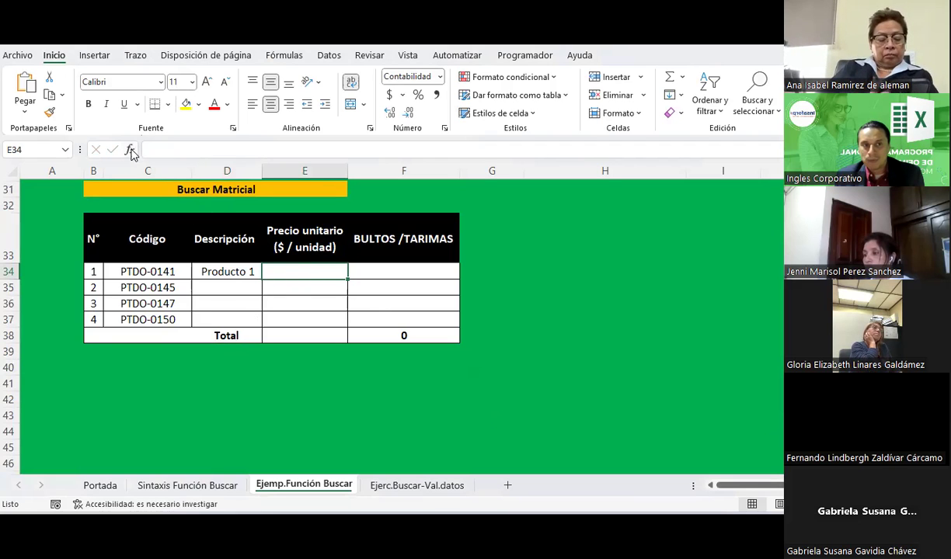
Start an array-form BUSCAR in E34 with $C34 as the lookup value
{"action": "left_click", "coordinate": [131, 153]}
{"action": "key", "text": "Escape"}
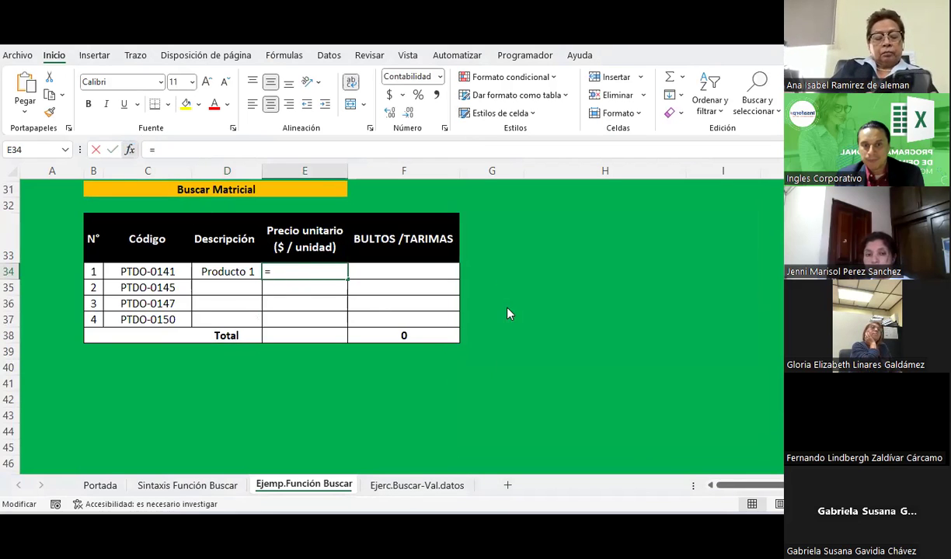
{"action": "double_click", "coordinate": [517, 333]}
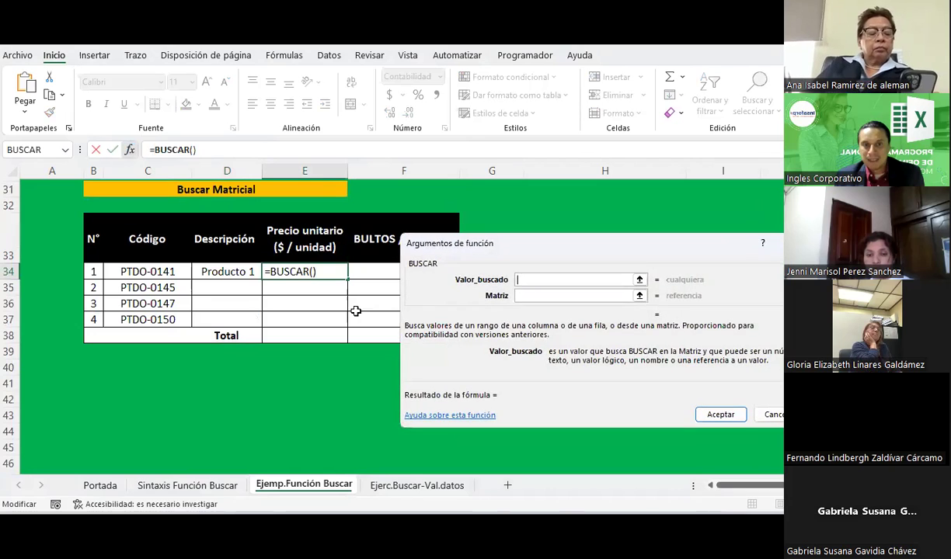
{"action": "left_click", "coordinate": [133, 271]}
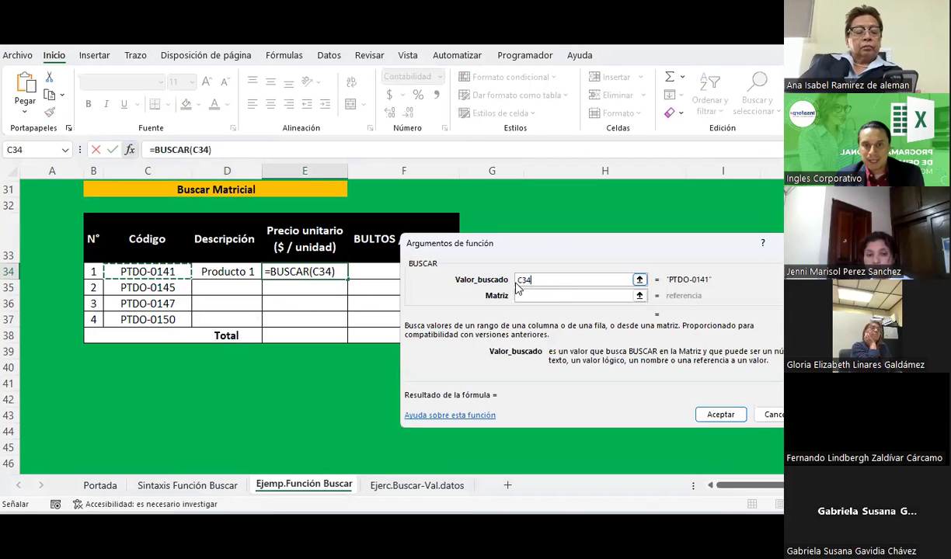
{"action": "left_click", "coordinate": [520, 280]}
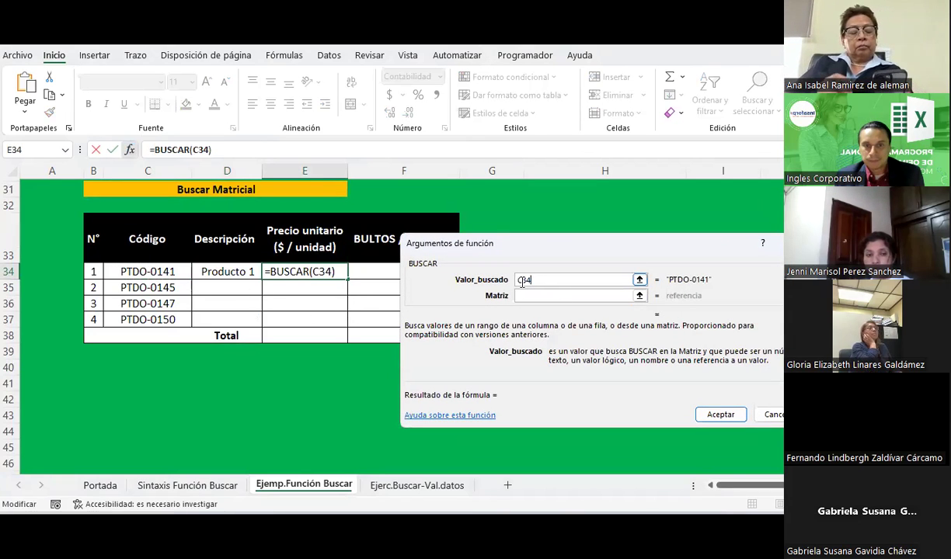
{"action": "mouse_move", "coordinate": [543, 251]}
{"action": "left_mouse_down"}
{"action": "mouse_move", "coordinate": [514, 229]}
{"action": "mouse_move", "coordinate": [518, 286]}
{"action": "left_mouse_up"}
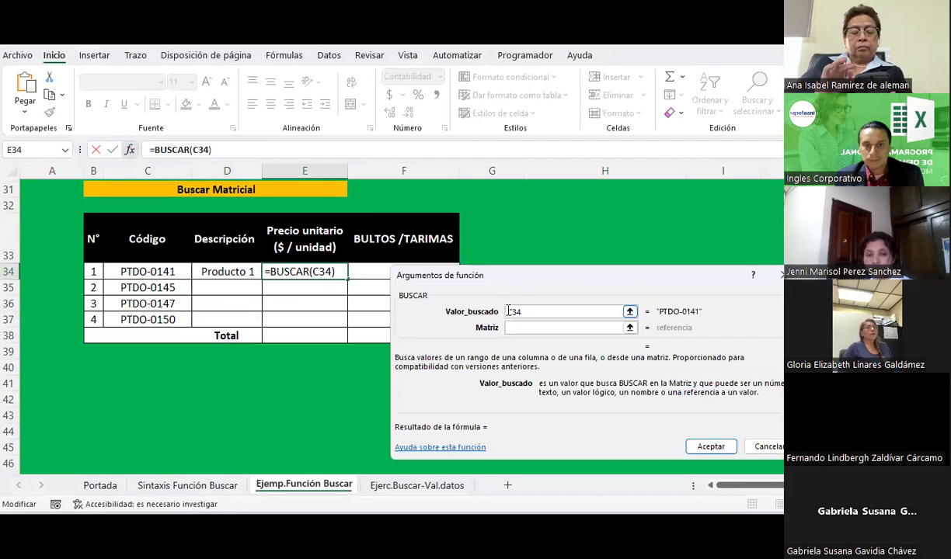
{"action": "left_click", "coordinate": [511, 311]}
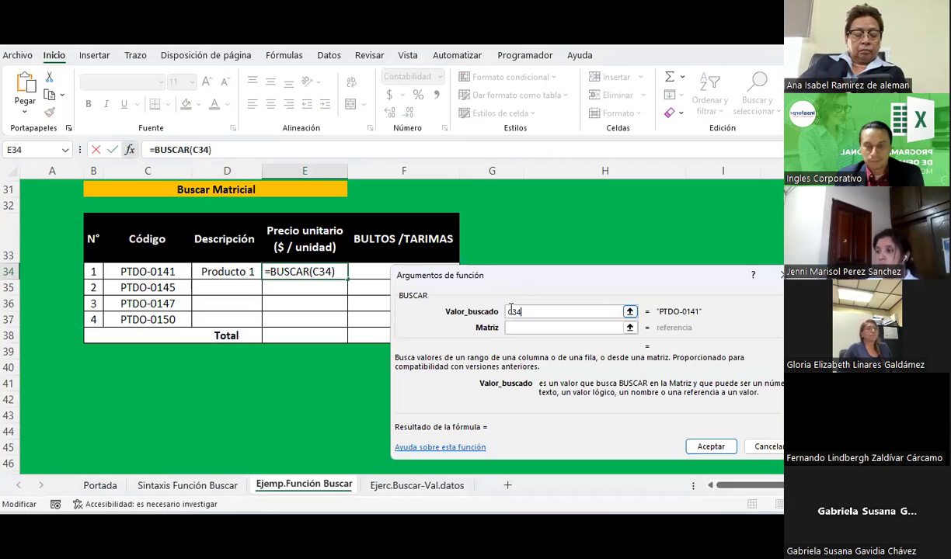
{"action": "type", "text": "$"}
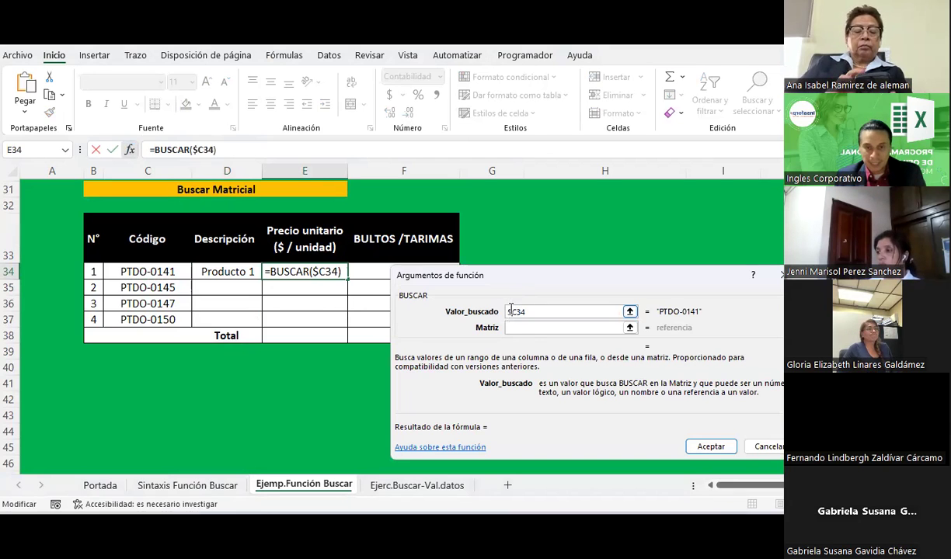
{"action": "left_click", "coordinate": [525, 328]}
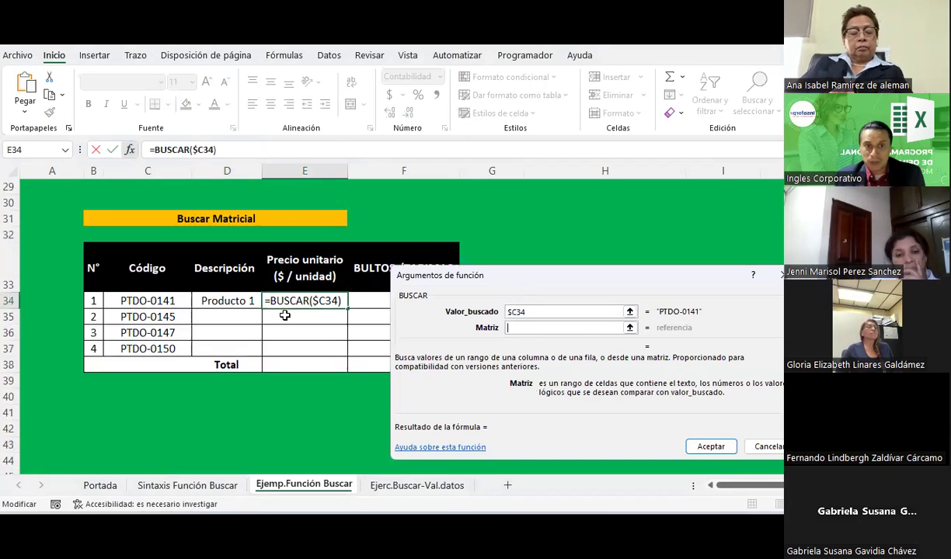
Set E34's Matriz to absolute $C$9:$F$18 and accept the price lookup
{"action": "scroll", "coordinate": [282, 315], "scroll_direction": "up", "scroll_amount": 5}
{"action": "scroll", "coordinate": [284, 315], "scroll_direction": "up", "scroll_amount": 1}
{"action": "scroll", "coordinate": [285, 315], "scroll_direction": "up", "scroll_amount": 1}
{"action": "scroll", "coordinate": [285, 315], "scroll_direction": "up", "scroll_amount": 1}
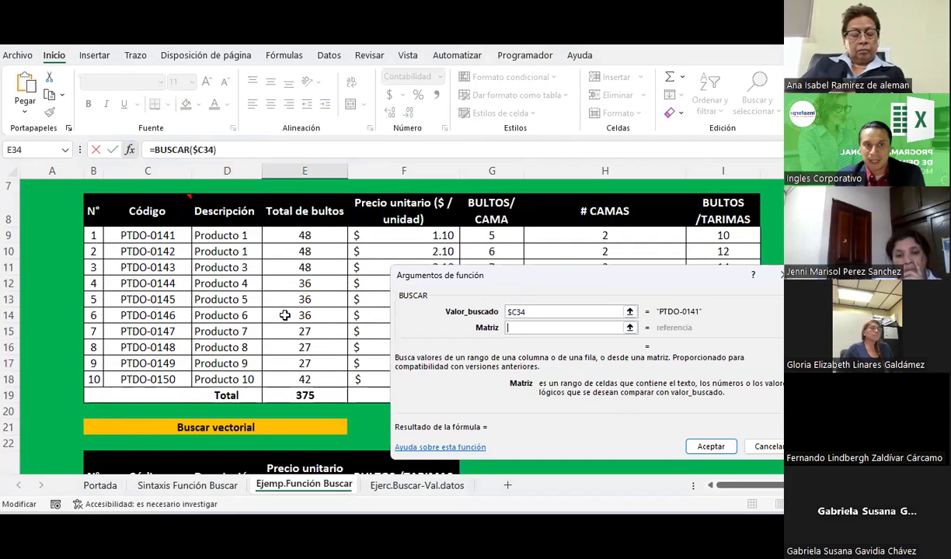
{"action": "left_click", "coordinate": [176, 237]}
{"action": "left_click_drag", "start_coordinate": [177, 239], "coordinate": [390, 381]}
{"action": "key", "text": "F4"}
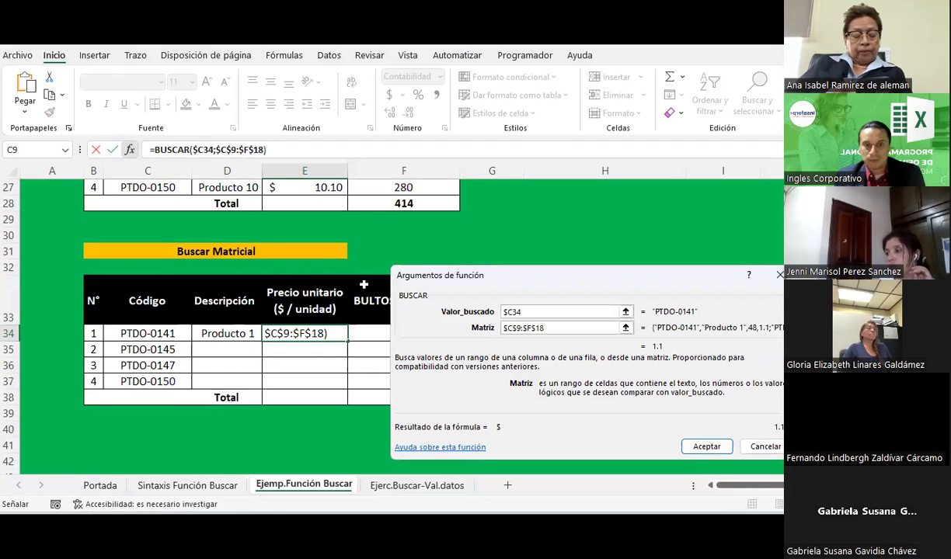
{"action": "scroll", "coordinate": [363, 285], "scroll_direction": "up", "scroll_amount": 3}
{"action": "scroll", "coordinate": [381, 248], "scroll_direction": "up", "scroll_amount": 3}
{"action": "scroll", "coordinate": [394, 225], "scroll_direction": "up", "scroll_amount": 1}
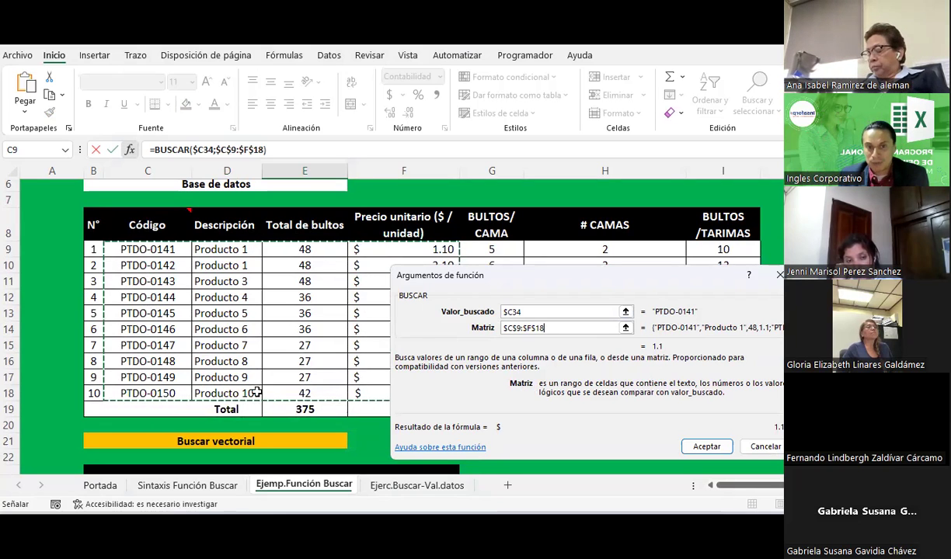
{"action": "left_click", "coordinate": [691, 441]}
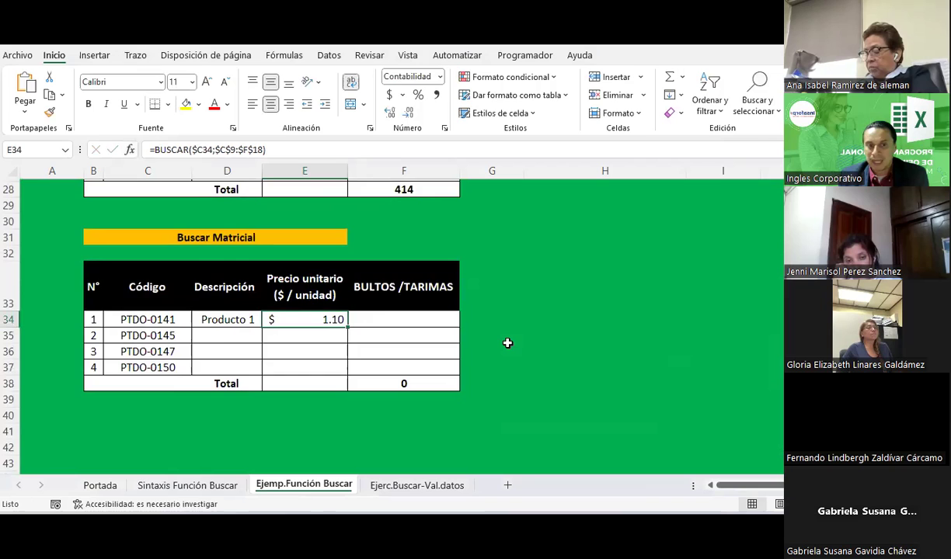
Copy the D34:E34 lookups down to row 37, showing Producto 1, 5, 7, 10
{"action": "scroll", "coordinate": [505, 344], "scroll_direction": "up", "scroll_amount": 1}
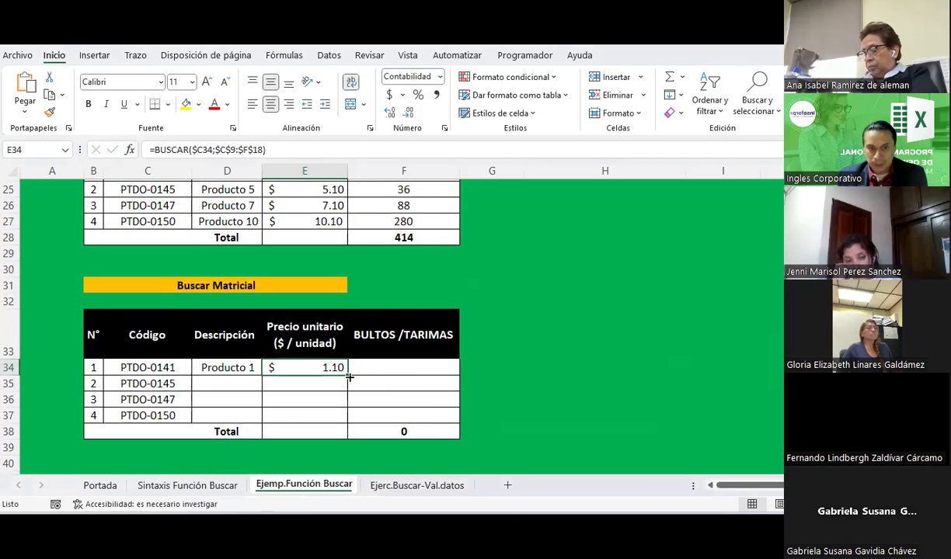
{"action": "mouse_move", "coordinate": [239, 362]}
{"action": "left_mouse_down"}
{"action": "mouse_move", "coordinate": [334, 367]}
{"action": "mouse_move", "coordinate": [346, 419]}
{"action": "left_mouse_up"}
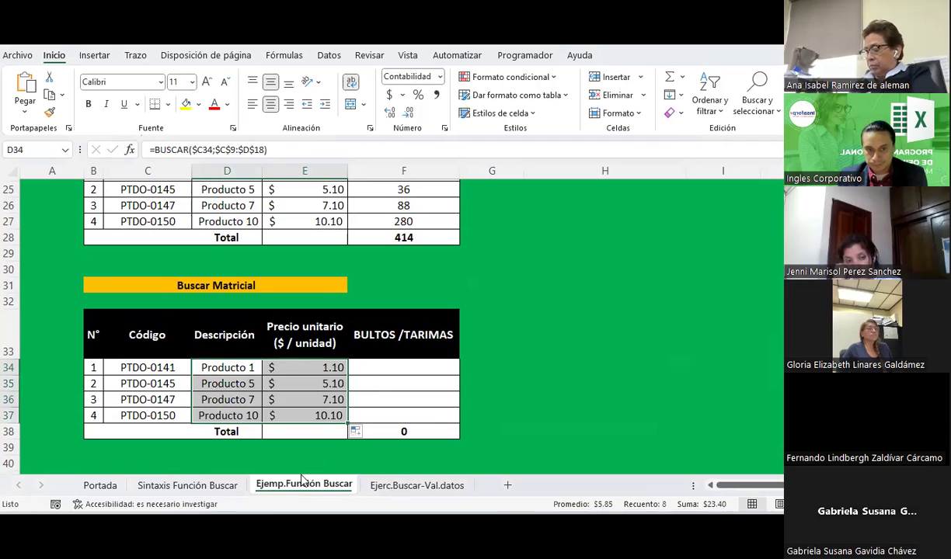
{"action": "left_click", "coordinate": [304, 398]}
Inspect the Base de datos codes, unit prices and BULTOS/ CAMA values
{"action": "scroll", "coordinate": [304, 392], "scroll_direction": "up", "scroll_amount": 1}
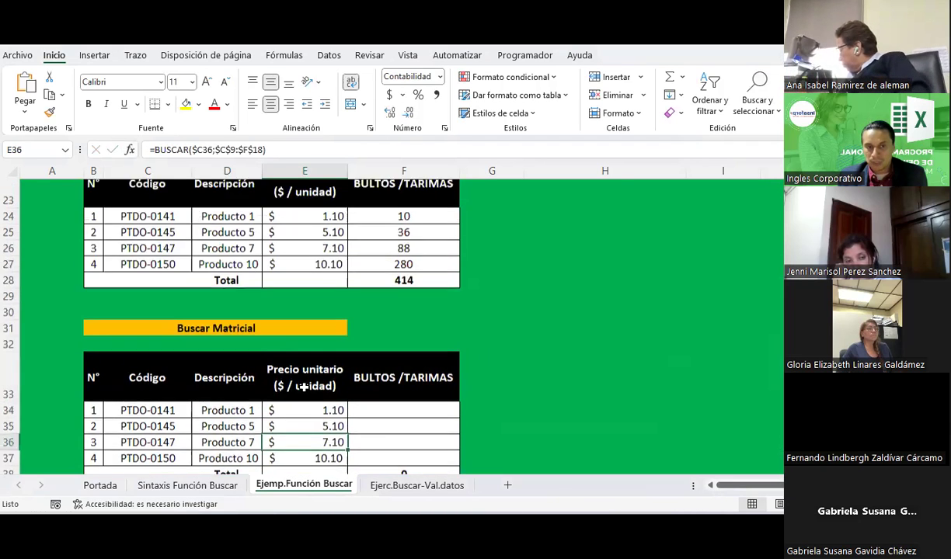
{"action": "scroll", "coordinate": [304, 387], "scroll_direction": "up", "scroll_amount": 1}
{"action": "scroll", "coordinate": [303, 387], "scroll_direction": "up", "scroll_amount": 3}
{"action": "scroll", "coordinate": [304, 388], "scroll_direction": "up", "scroll_amount": 2}
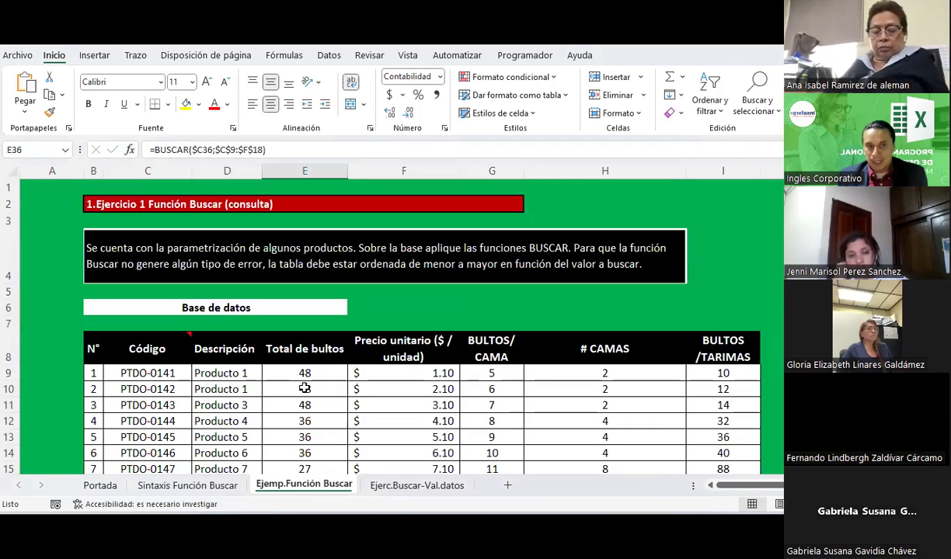
{"action": "scroll", "coordinate": [304, 388], "scroll_direction": "down", "scroll_amount": 1}
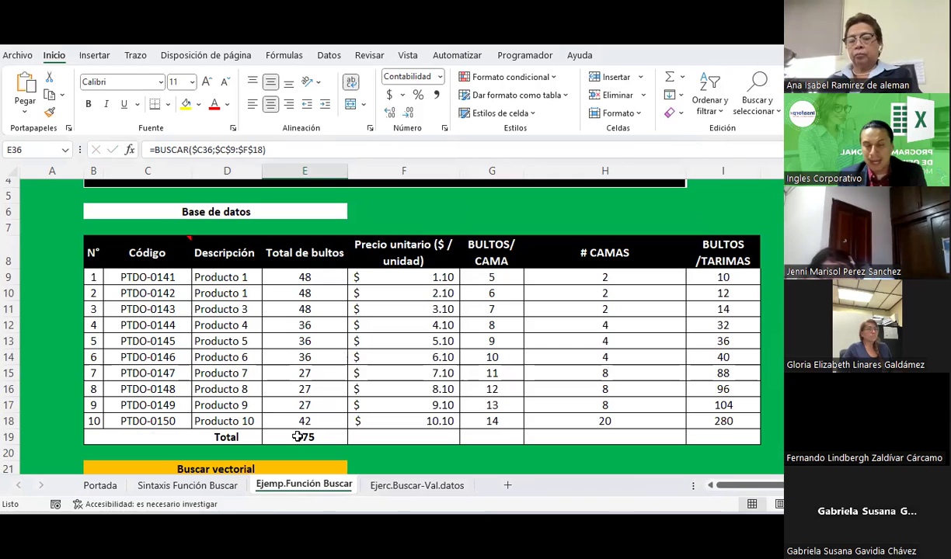
{"action": "left_click_drag", "start_coordinate": [172, 276], "coordinate": [159, 422]}
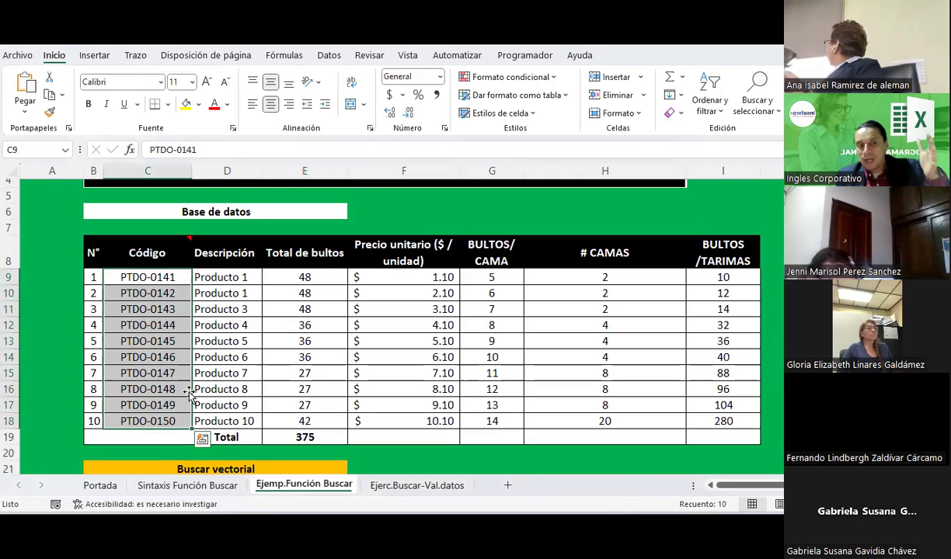
{"action": "left_click", "coordinate": [373, 272]}
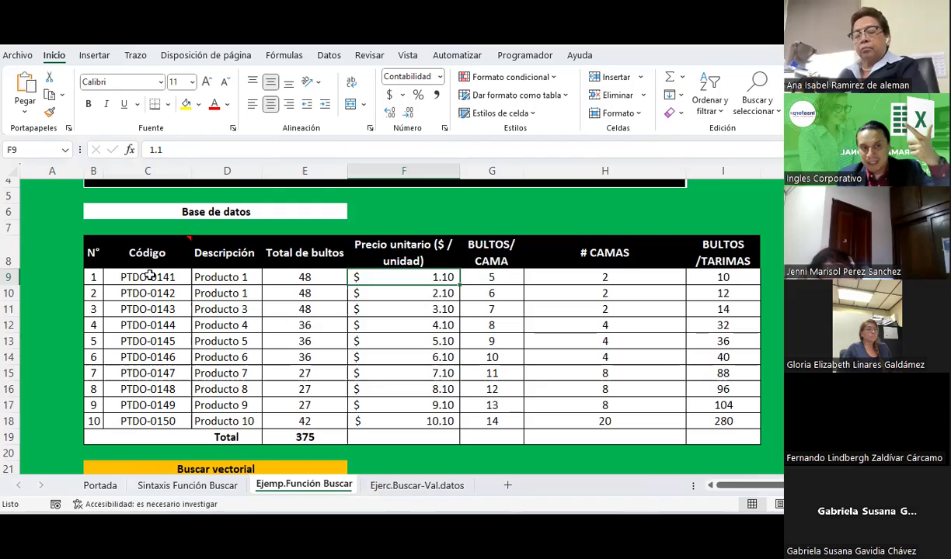
{"action": "left_click_drag", "start_coordinate": [150, 276], "coordinate": [163, 421]}
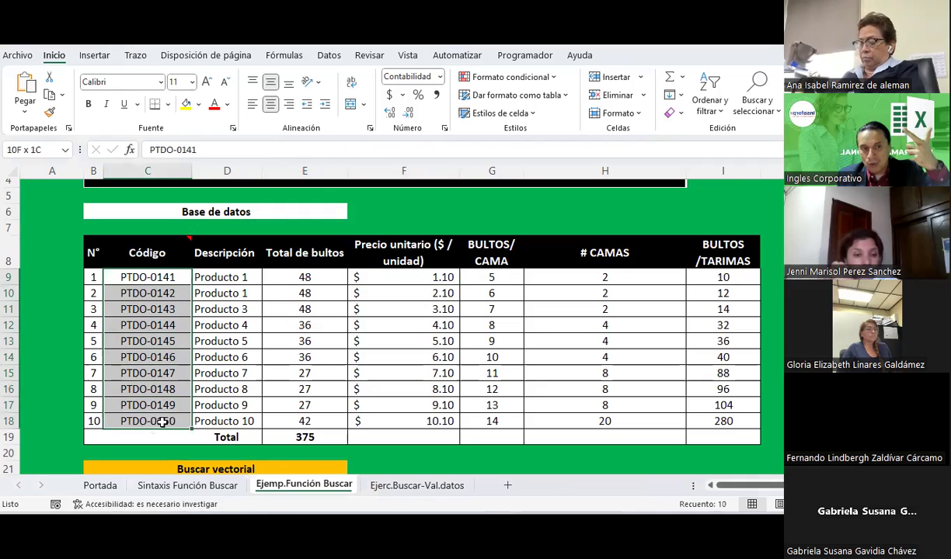
{"action": "left_click", "coordinate": [204, 277]}
{"action": "left_click", "coordinate": [280, 277]}
{"action": "left_click", "coordinate": [61, 274]}
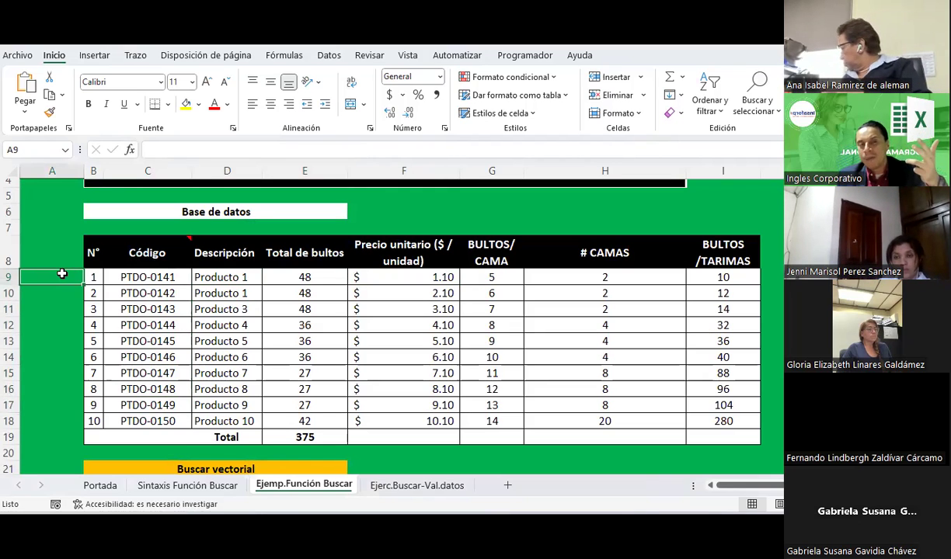
{"action": "left_click", "coordinate": [490, 277]}
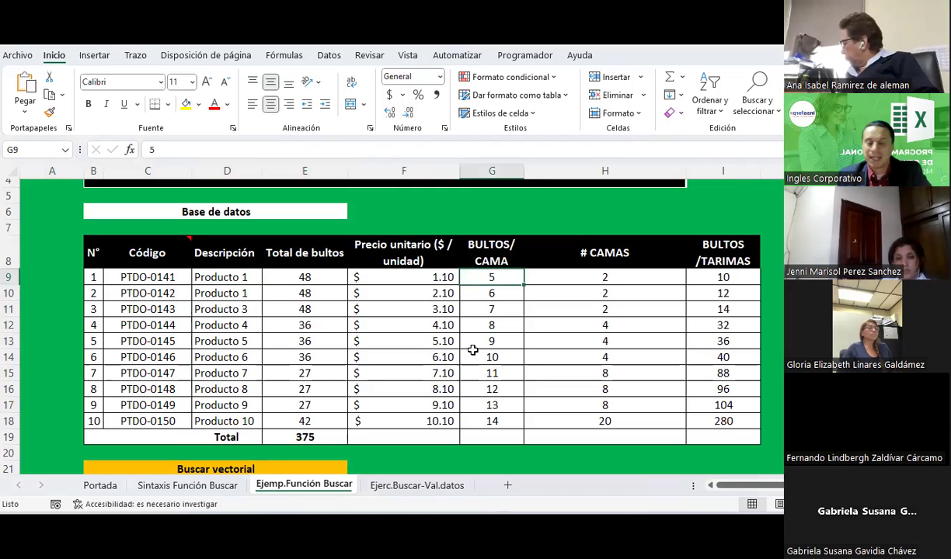
Show E34's =BUSCAR($C34;$C$9:$F$18) price formula in the Buscar Matricial table
{"action": "scroll", "coordinate": [491, 322], "scroll_direction": "down", "scroll_amount": 3}
{"action": "scroll", "coordinate": [491, 322], "scroll_direction": "down", "scroll_amount": 5}
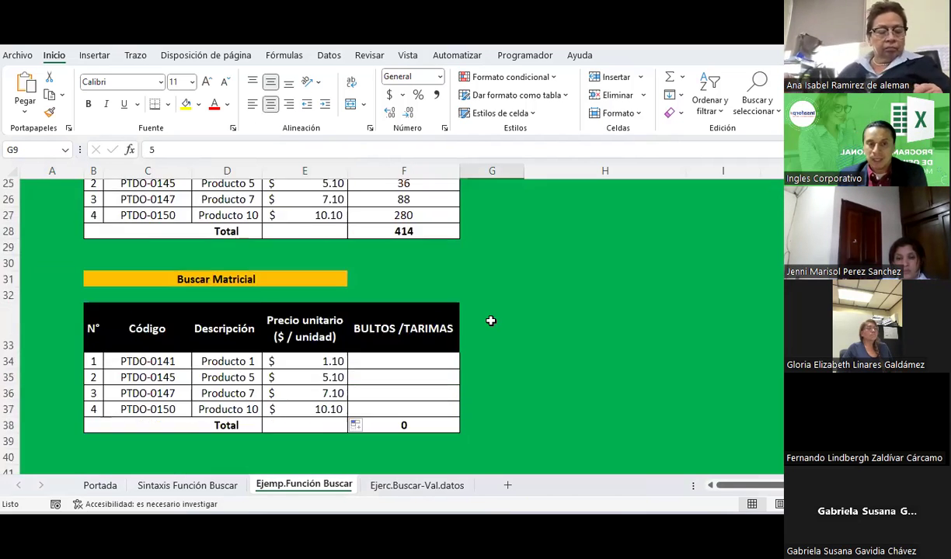
{"action": "left_click", "coordinate": [315, 314]}
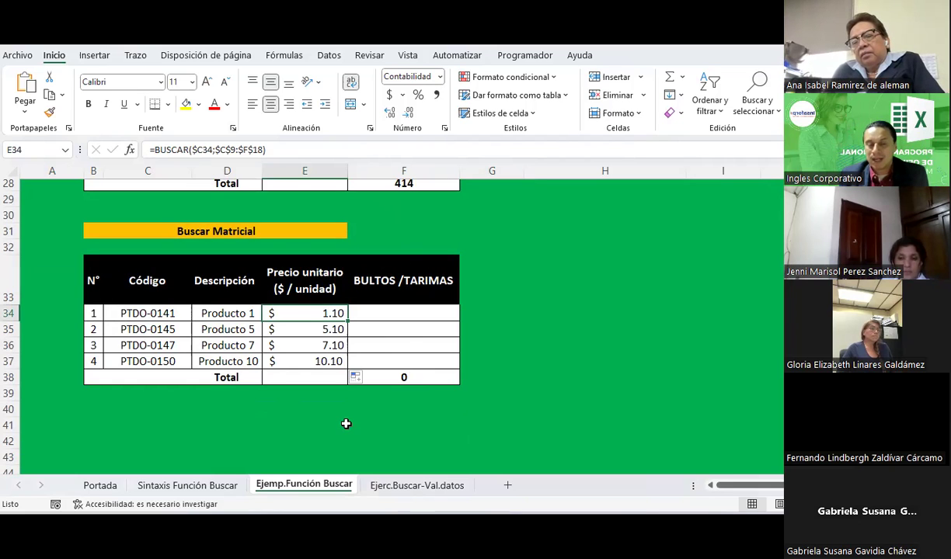
Start an array-form BUSCAR in F34 with $C34 as the lookup value
{"action": "left_click", "coordinate": [389, 312]}
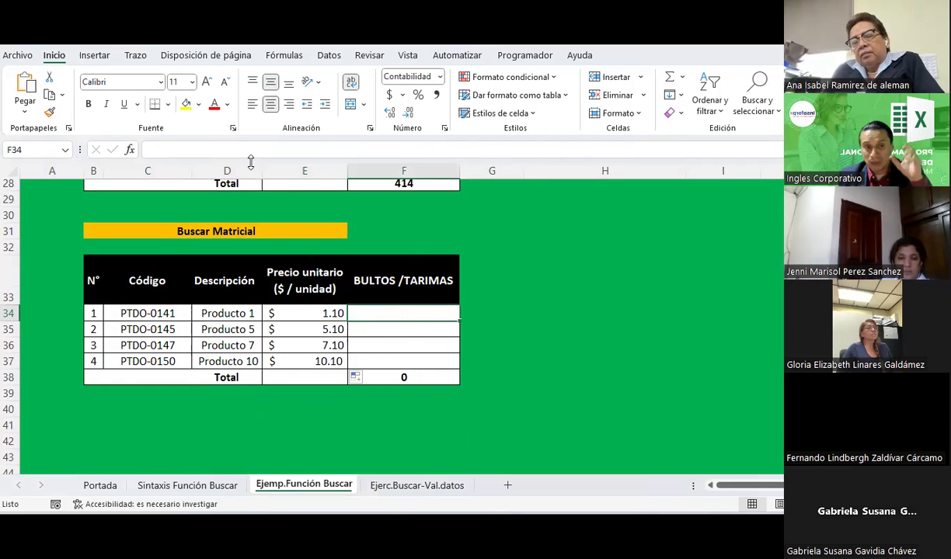
{"action": "left_click", "coordinate": [129, 150]}
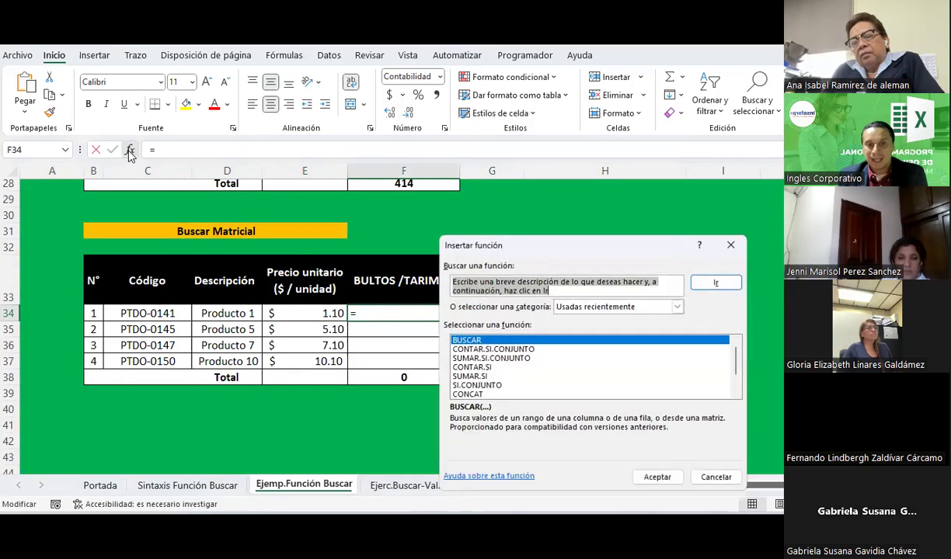
{"action": "double_click", "coordinate": [505, 342]}
{"action": "left_click", "coordinate": [522, 385]}
{"action": "double_click", "coordinate": [522, 386]}
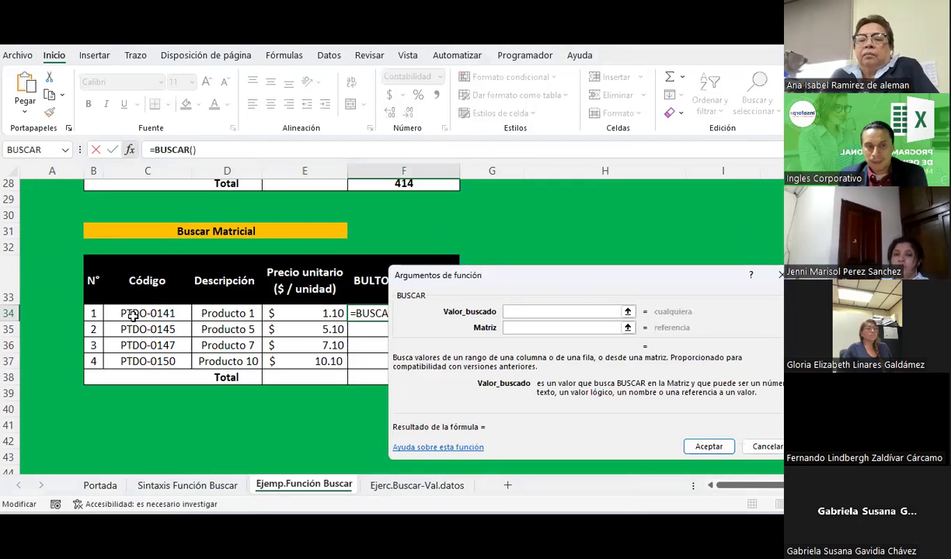
{"action": "left_click", "coordinate": [132, 314]}
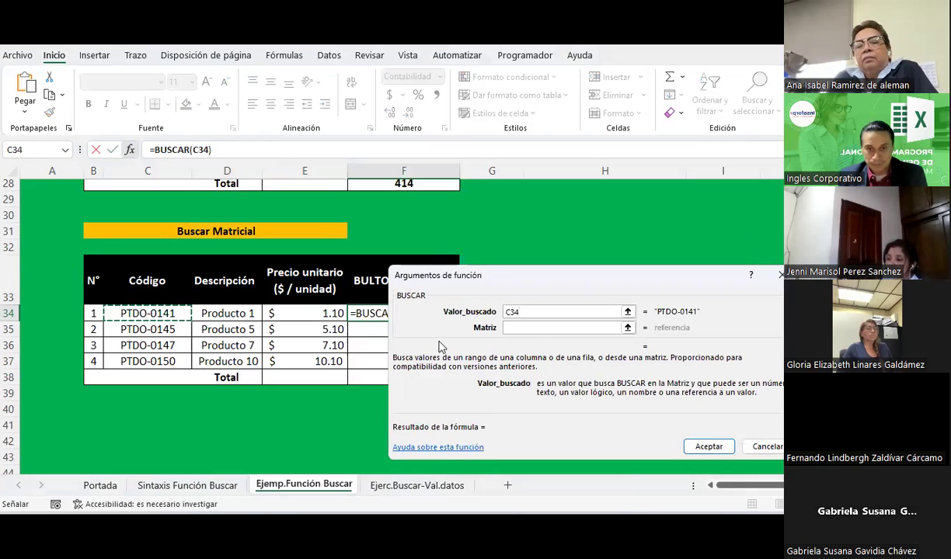
{"action": "left_click", "coordinate": [510, 311]}
{"action": "type", "text": "$"}
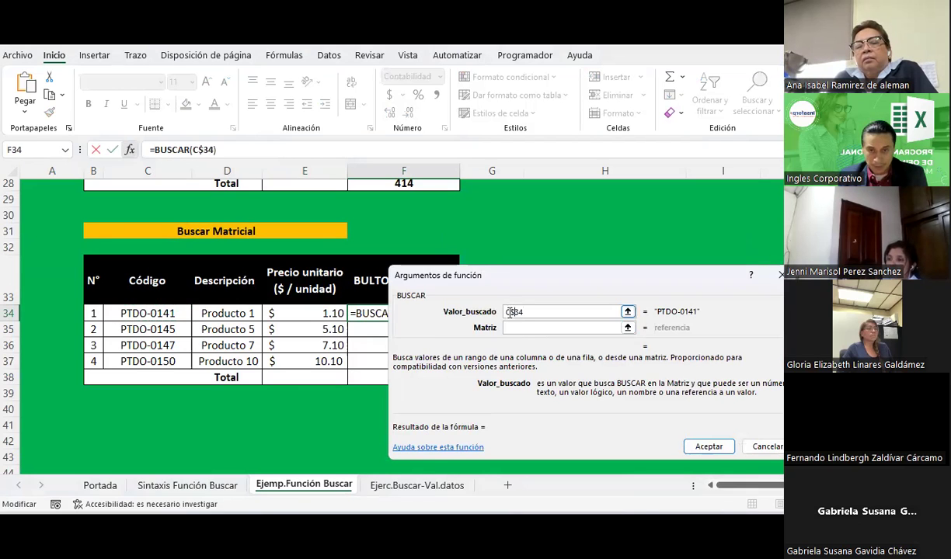
{"action": "key", "text": "BackSpace"}
{"action": "key", "text": "Home"}
{"action": "type", "text": "$"}
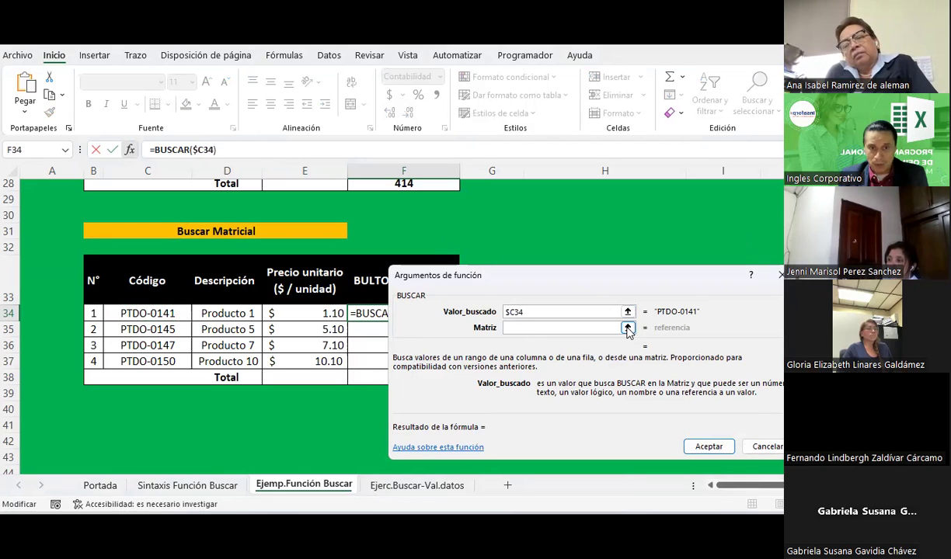
Use absolute $C$9:$I$18 as the Matriz and accept, so F34 returns 10
{"action": "left_click", "coordinate": [627, 327]}
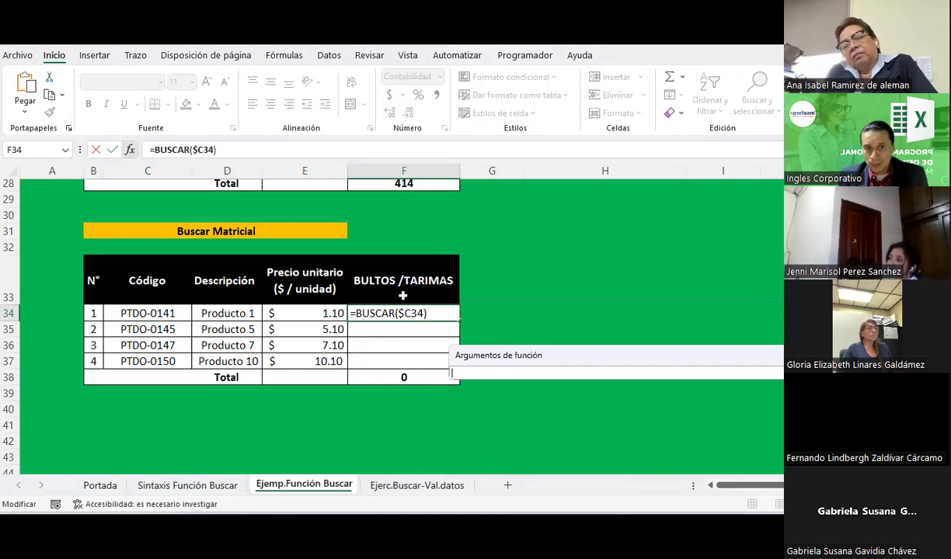
{"action": "scroll", "coordinate": [408, 305], "scroll_direction": "up", "scroll_amount": 5}
{"action": "scroll", "coordinate": [408, 305], "scroll_direction": "up", "scroll_amount": 2}
{"action": "mouse_move", "coordinate": [137, 225]}
{"action": "left_mouse_down"}
{"action": "mouse_move", "coordinate": [648, 326]}
{"action": "mouse_move", "coordinate": [703, 370]}
{"action": "left_mouse_up"}
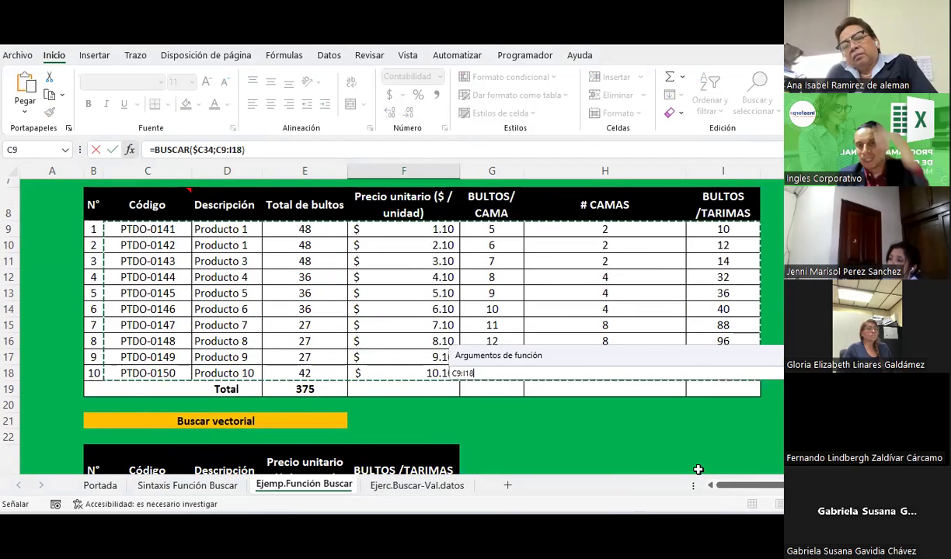
{"action": "key", "text": "F4"}
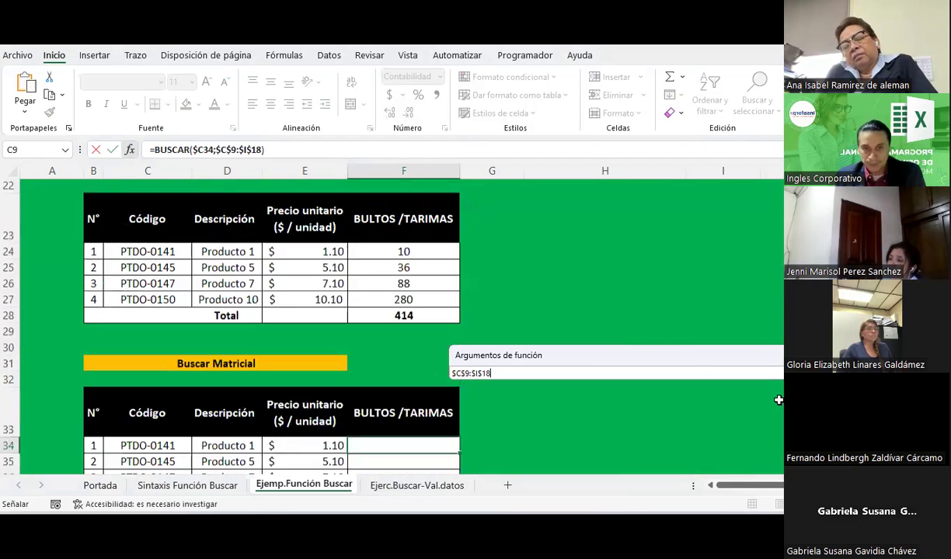
{"action": "key", "text": "Return"}
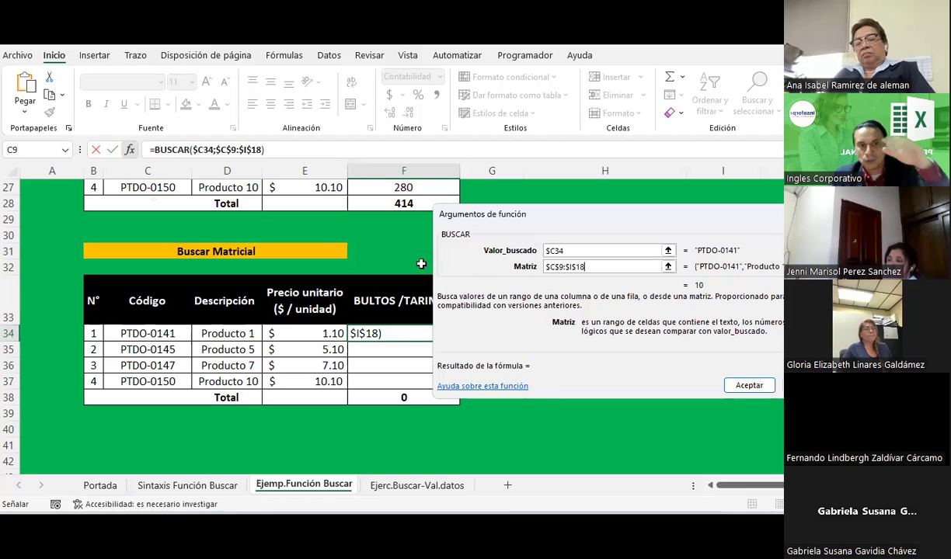
{"action": "scroll", "coordinate": [349, 271], "scroll_direction": "up", "scroll_amount": 3}
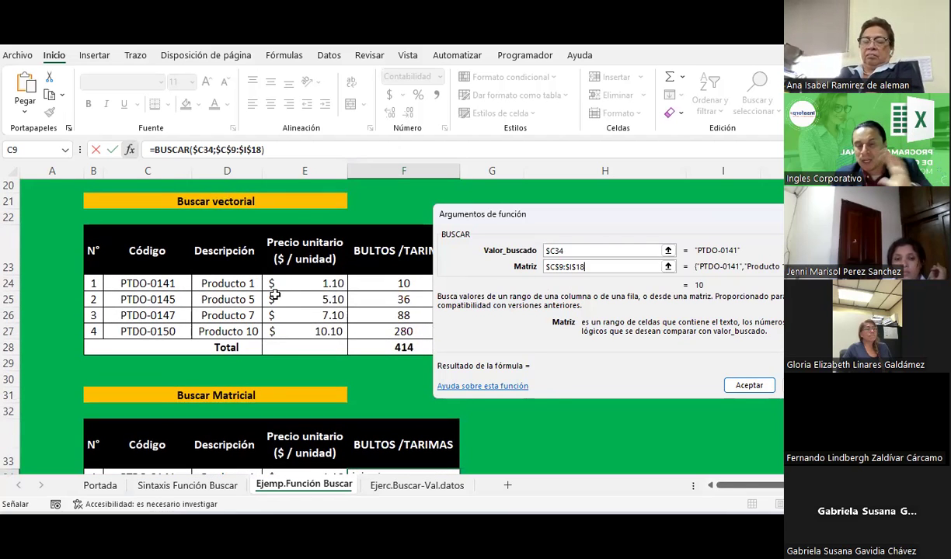
{"action": "scroll", "coordinate": [274, 295], "scroll_direction": "down", "scroll_amount": 2}
{"action": "left_click", "coordinate": [738, 386]}
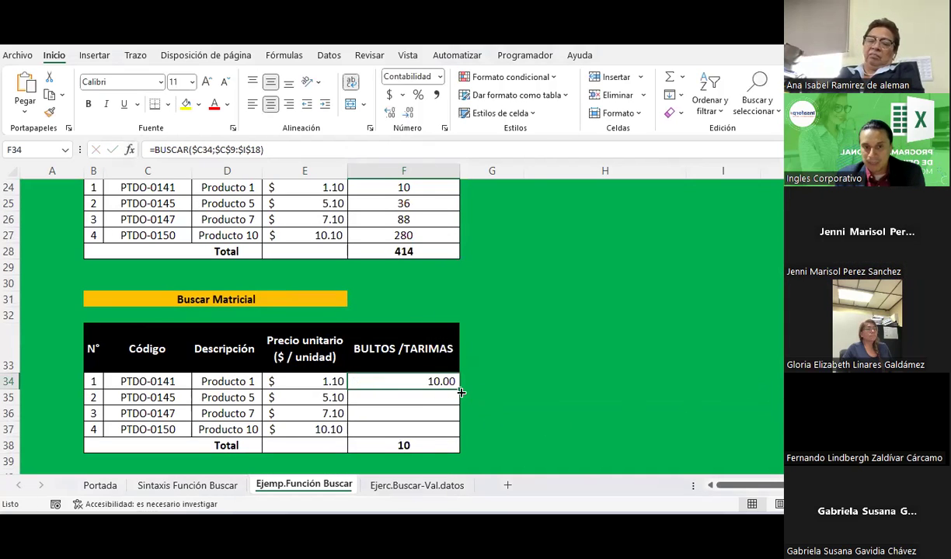
Copy F34's lookup into F35:F37 (36, 88, 280), correcting an overshoot past F37
{"action": "left_click_drag", "start_coordinate": [460, 394], "coordinate": [450, 446]}
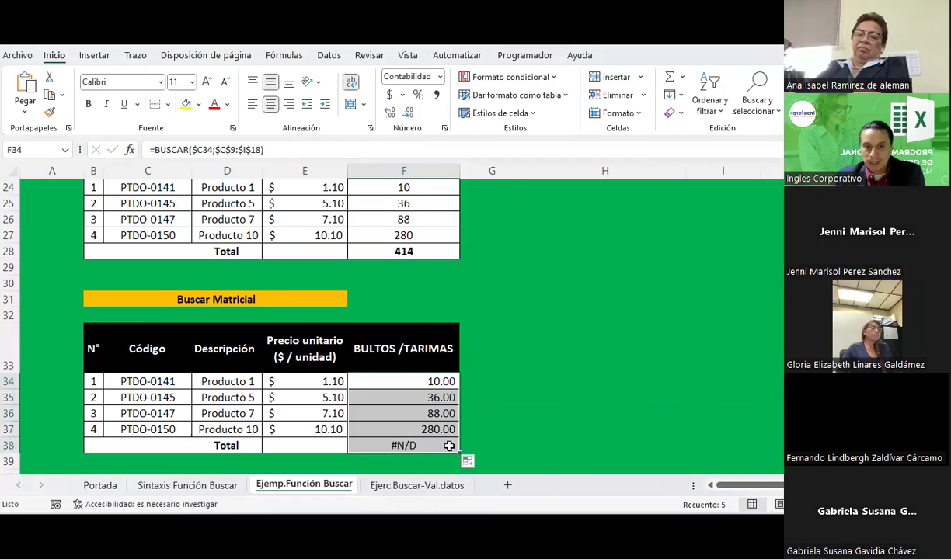
{"action": "left_click", "coordinate": [449, 446]}
{"action": "key", "text": "ctrl+z"}
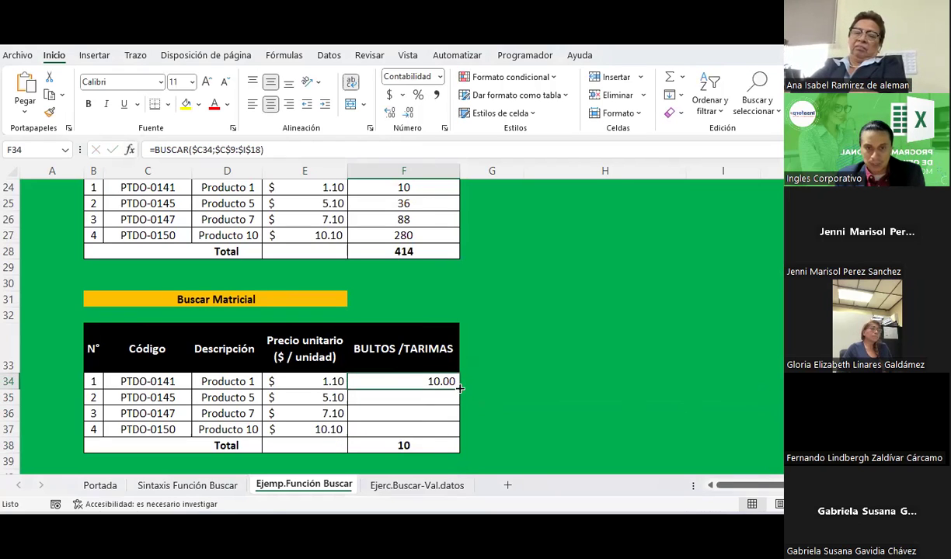
{"action": "left_click_drag", "start_coordinate": [457, 410], "coordinate": [449, 432]}
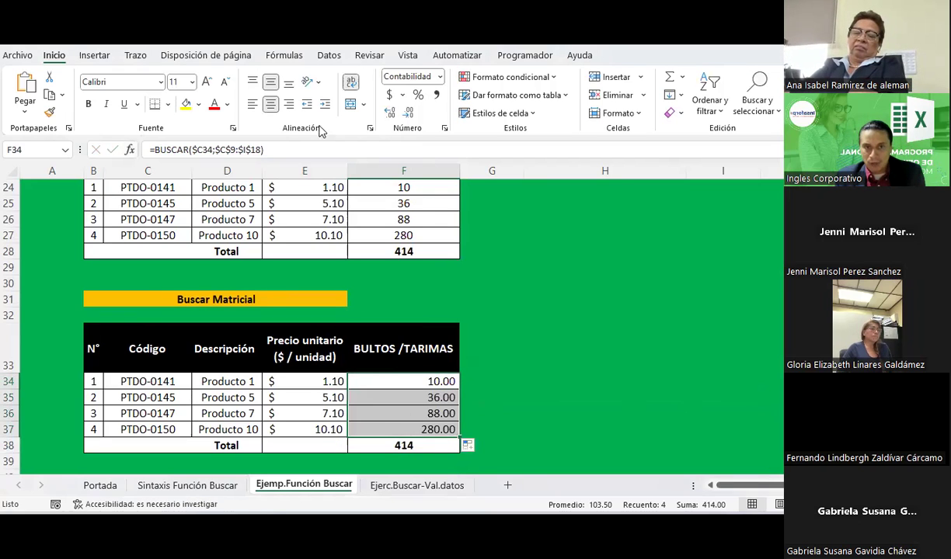
{"action": "left_click", "coordinate": [607, 378]}
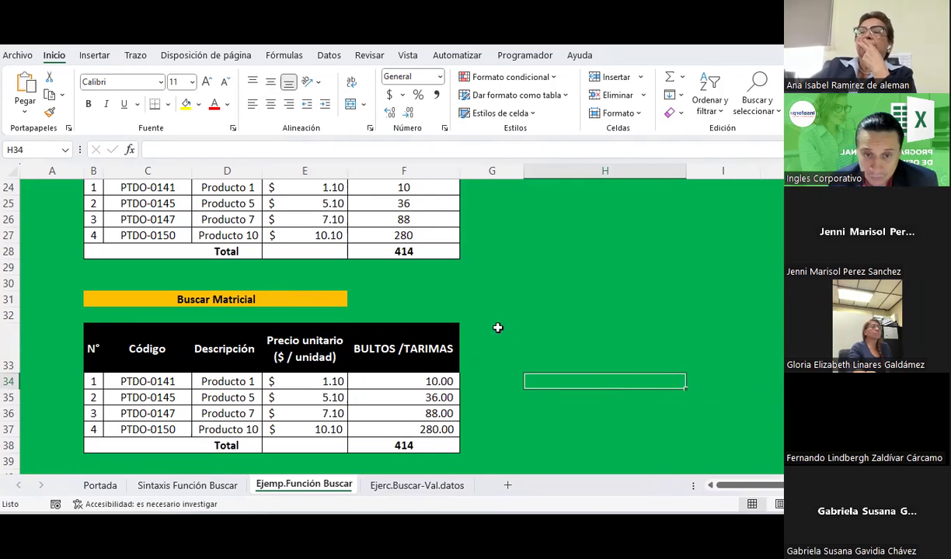
{"action": "left_click", "coordinate": [437, 382]}
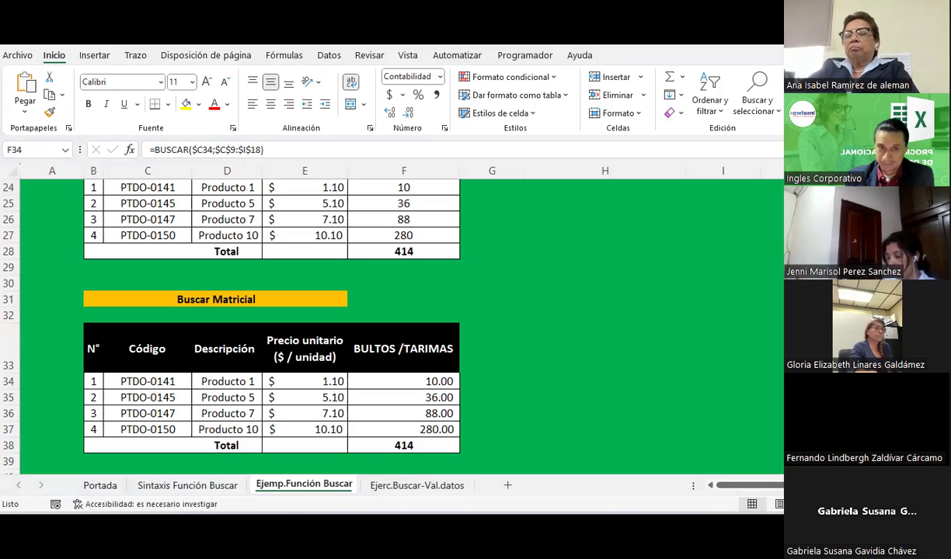
{"action": "left_click", "coordinate": [364, 373]}
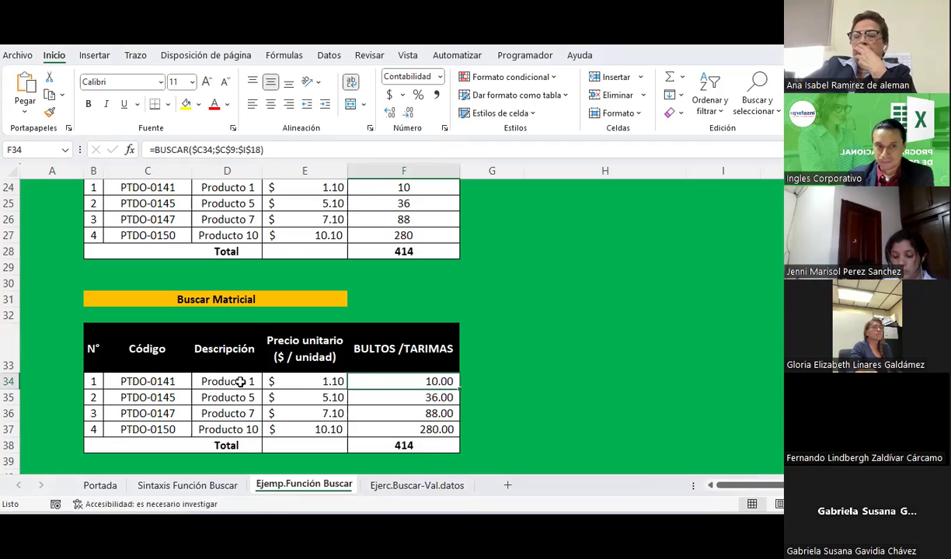
{"action": "left_click", "coordinate": [241, 382]}
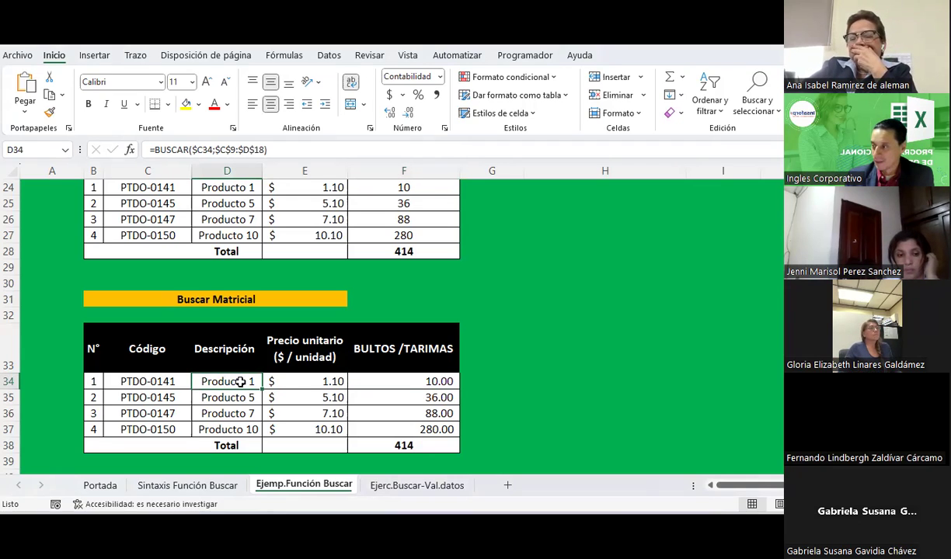
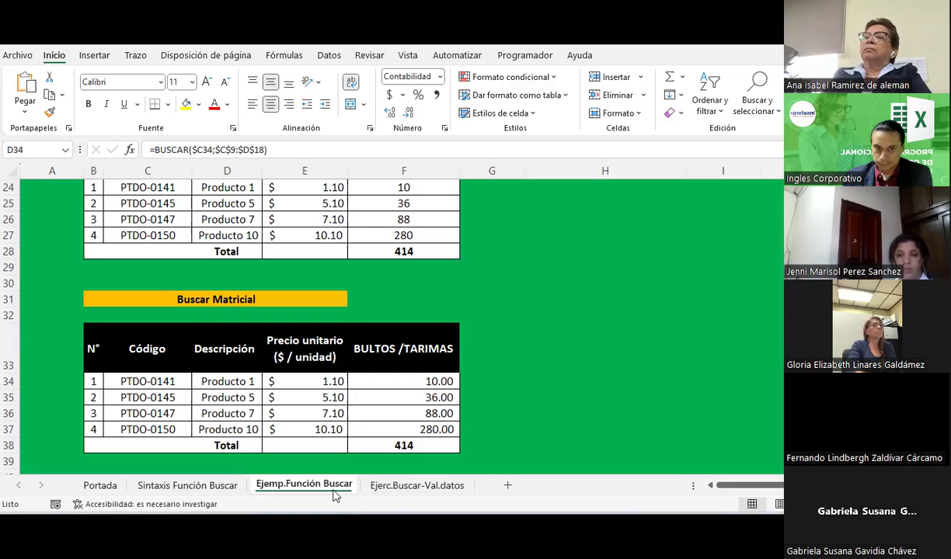
Switch to the Ejerc.Buscar-Val.datos sheet with the empty Cuadro resumen card and Tabla N° 1
{"action": "left_click", "coordinate": [385, 490]}
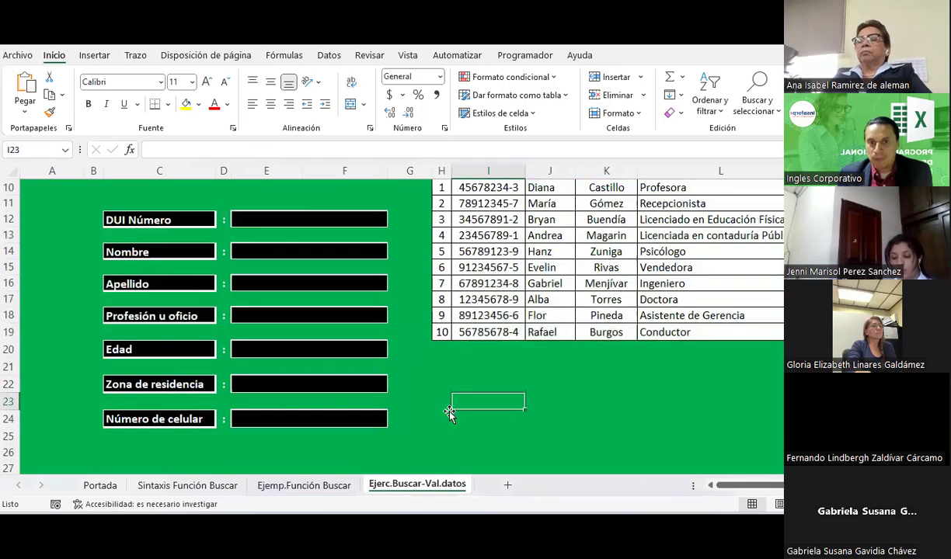
{"action": "scroll", "coordinate": [447, 413], "scroll_direction": "up", "scroll_amount": 2}
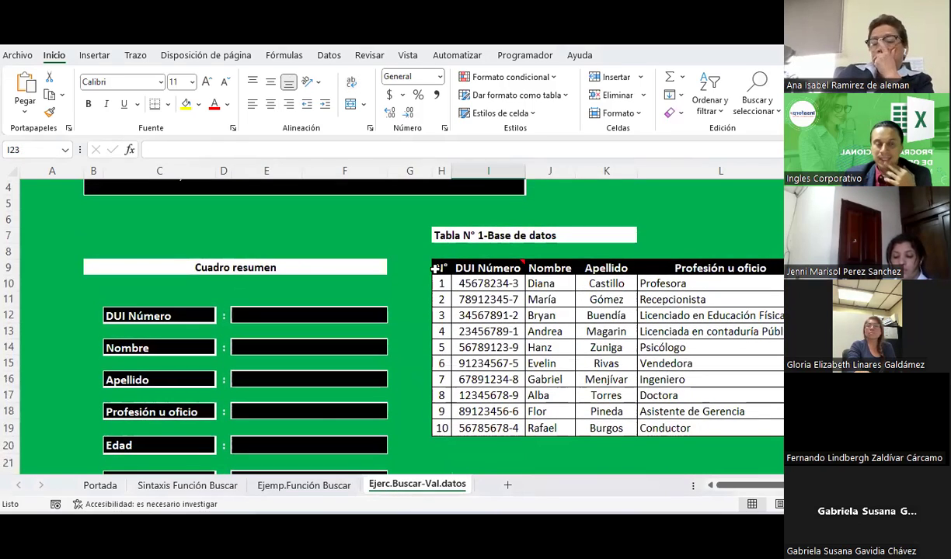
{"action": "scroll", "coordinate": [435, 268], "scroll_direction": "down", "scroll_amount": 1}
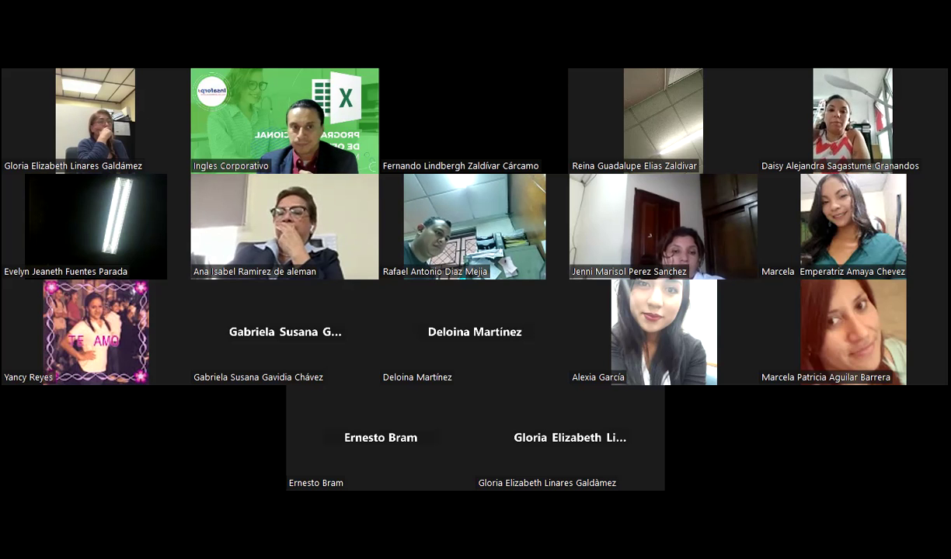
{"action": "scroll", "coordinate": [423, 362], "scroll_direction": "up", "scroll_amount": 1}
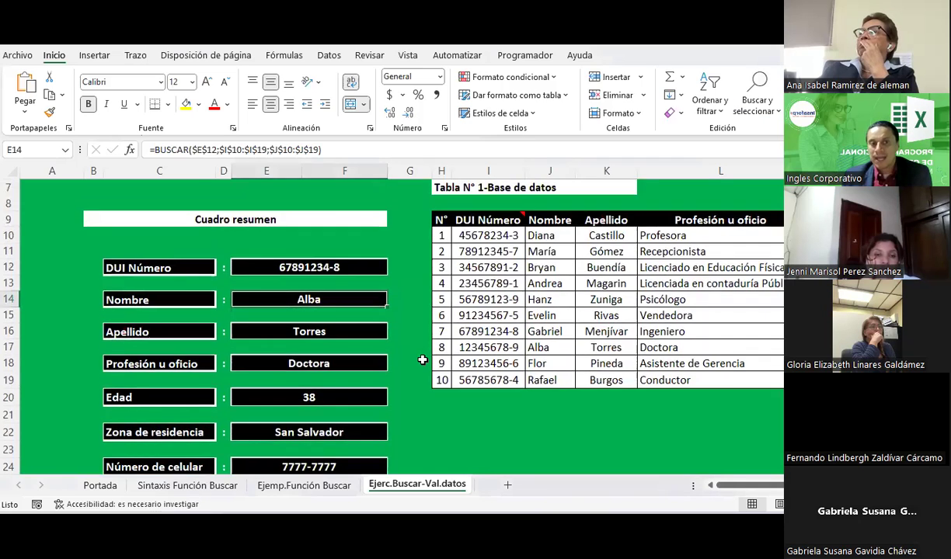
{"action": "scroll", "coordinate": [423, 362], "scroll_direction": "up", "scroll_amount": 1}
{"action": "left_click_drag", "start_coordinate": [485, 283], "coordinate": [699, 395]}
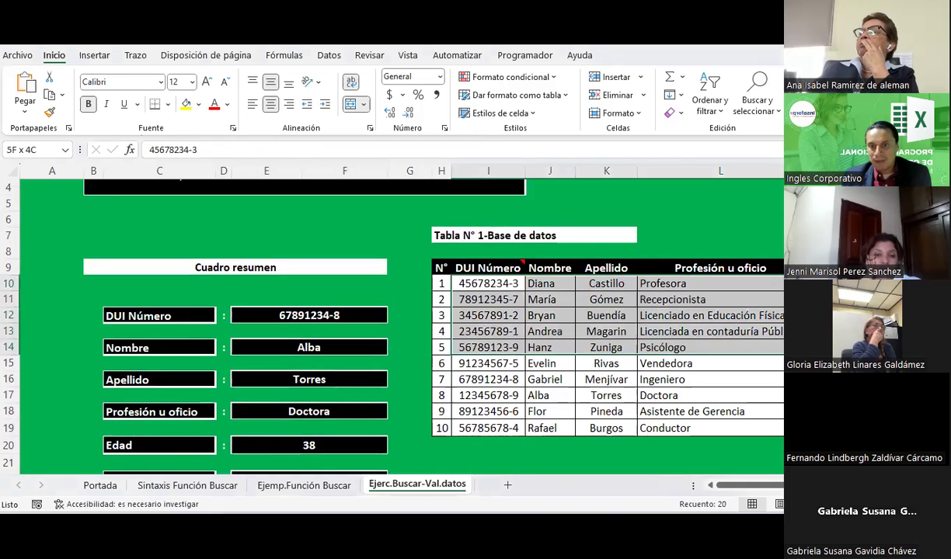
{"action": "left_click", "coordinate": [304, 312]}
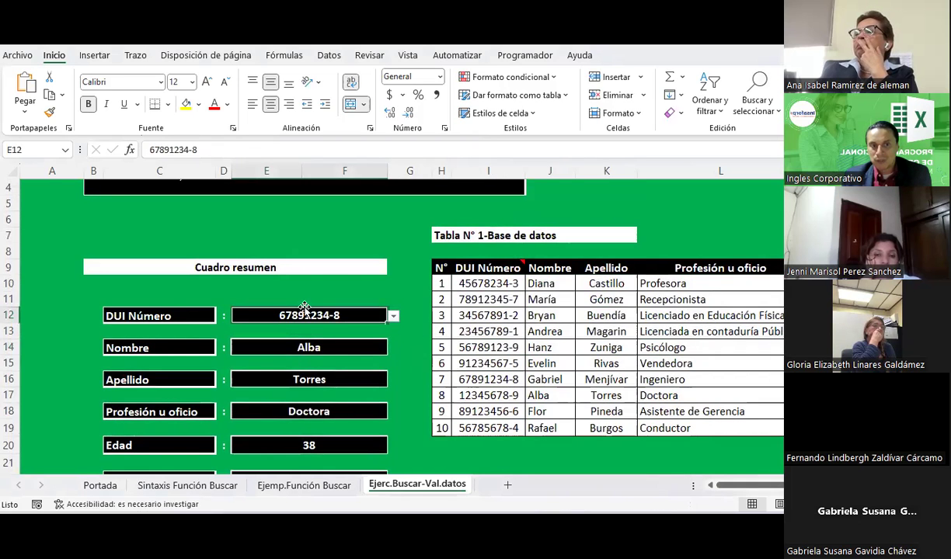
{"action": "scroll", "coordinate": [326, 295], "scroll_direction": "down", "scroll_amount": 1}
{"action": "scroll", "coordinate": [337, 299], "scroll_direction": "down", "scroll_amount": 1}
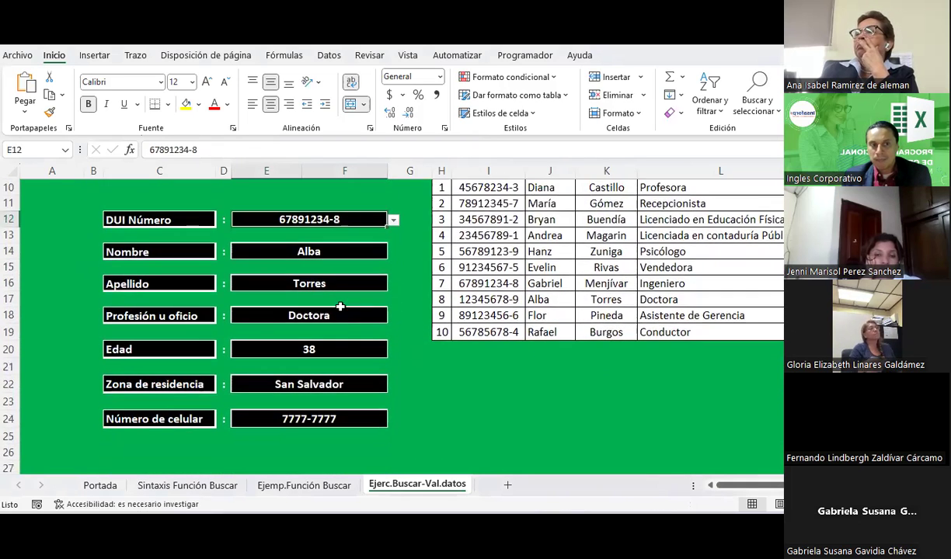
{"action": "left_click", "coordinate": [307, 251]}
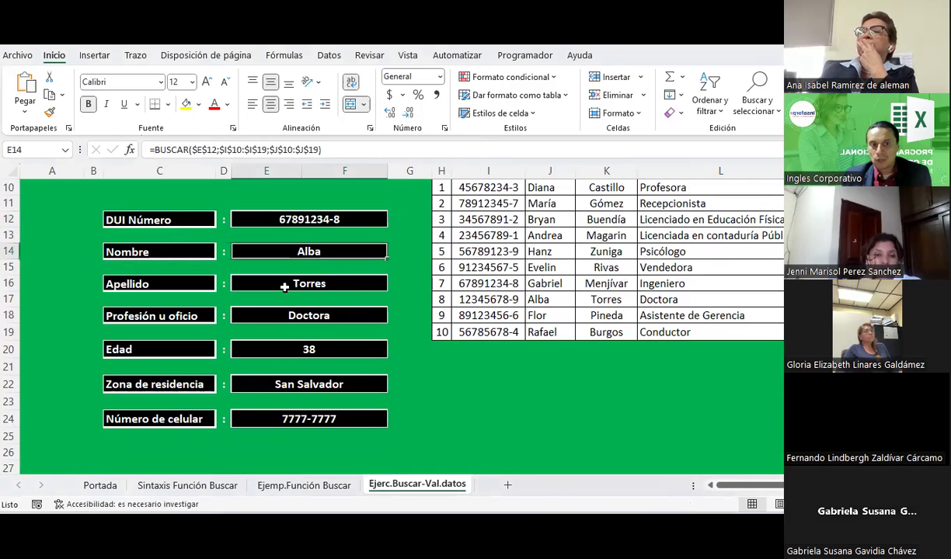
{"action": "left_click_drag", "start_coordinate": [294, 254], "coordinate": [316, 423]}
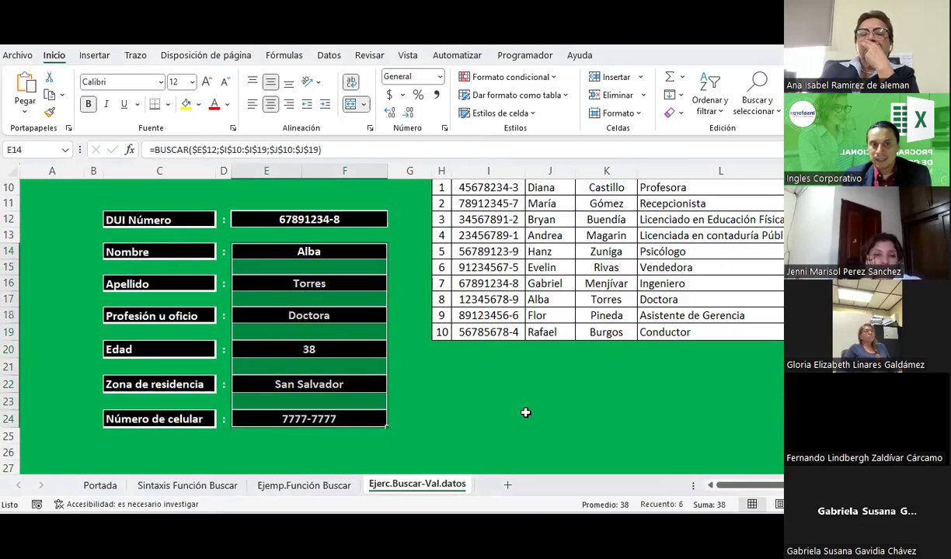
{"action": "scroll", "coordinate": [389, 350], "scroll_direction": "up", "scroll_amount": 1}
{"action": "left_click", "coordinate": [342, 267]}
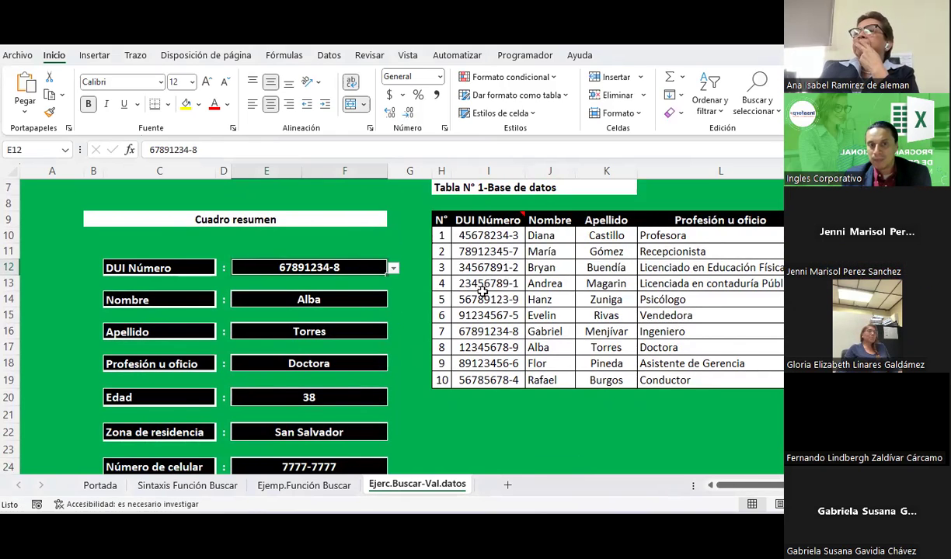
Choose DUI 23456789-1 in E12 and inspect the failing Nombre formula in E14
{"action": "left_click", "coordinate": [395, 268]}
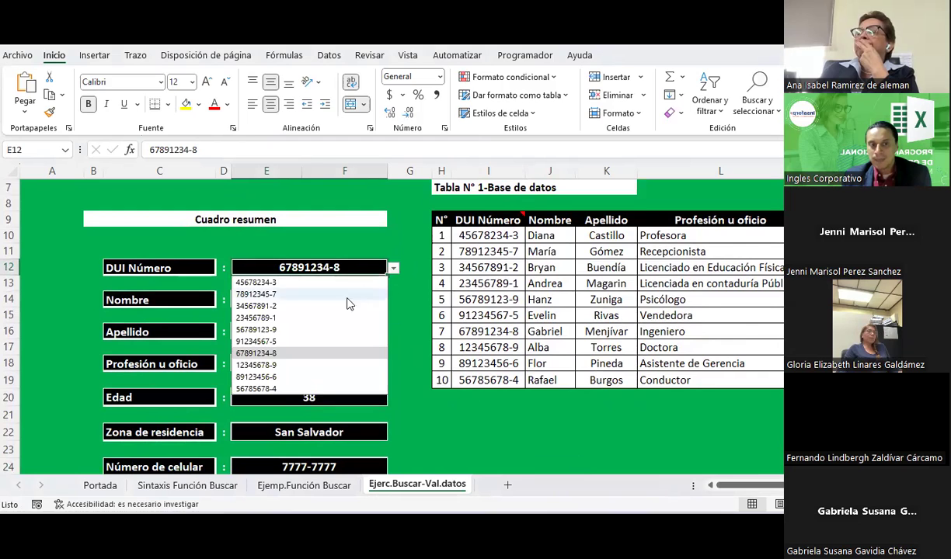
{"action": "left_click", "coordinate": [277, 318]}
{"action": "scroll", "coordinate": [322, 311], "scroll_direction": "down", "scroll_amount": 1}
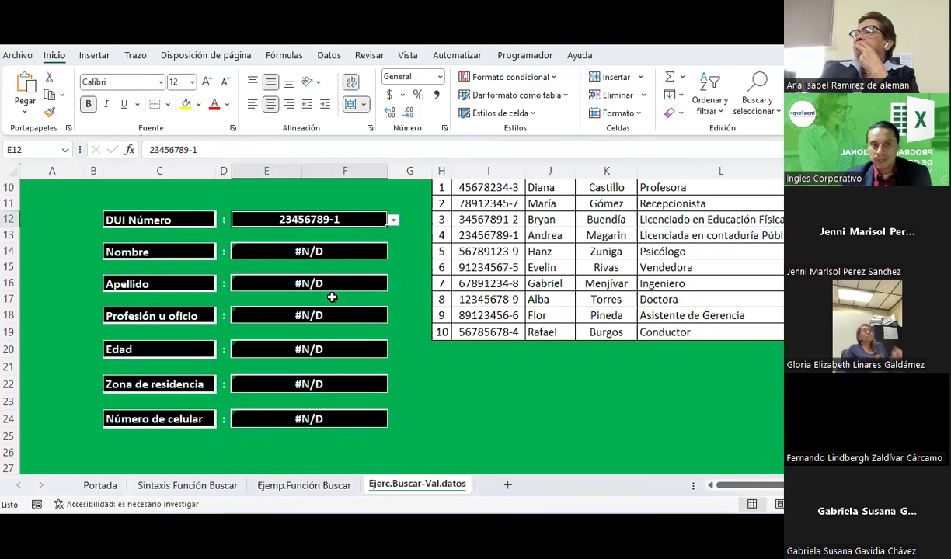
{"action": "left_click", "coordinate": [330, 250]}
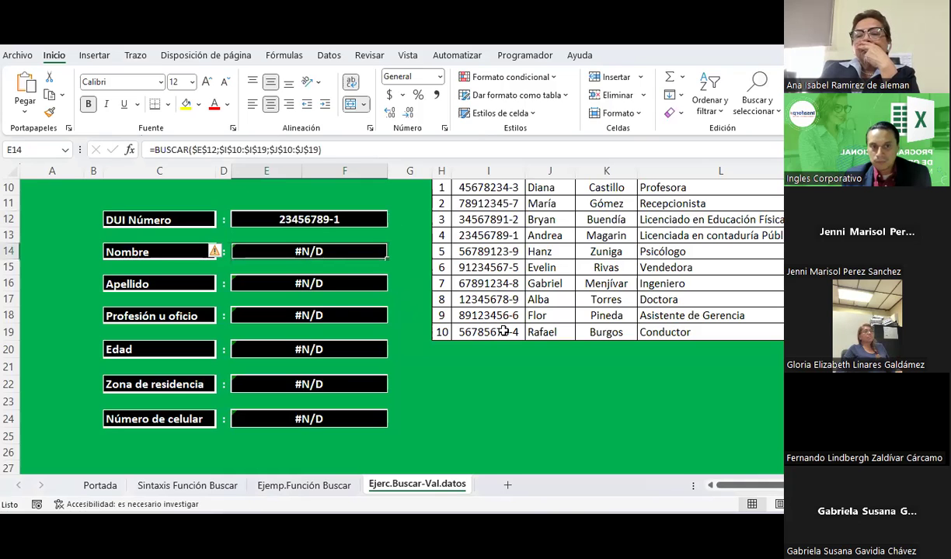
{"action": "scroll", "coordinate": [445, 339], "scroll_direction": "up", "scroll_amount": 1}
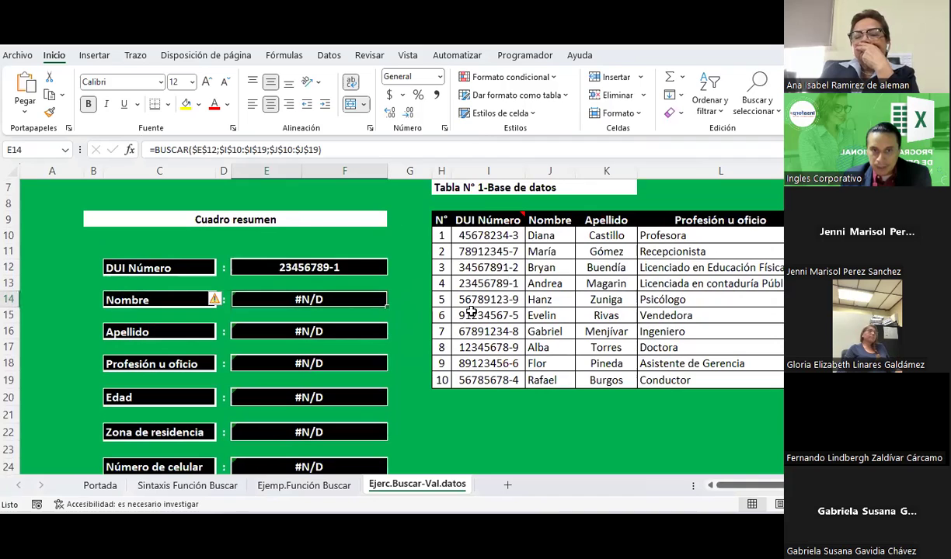
Try DUIs 45678234-3 and 78912345-7 in E12, ending on 34567891-2
{"action": "left_click", "coordinate": [358, 270]}
{"action": "left_click", "coordinate": [392, 268]}
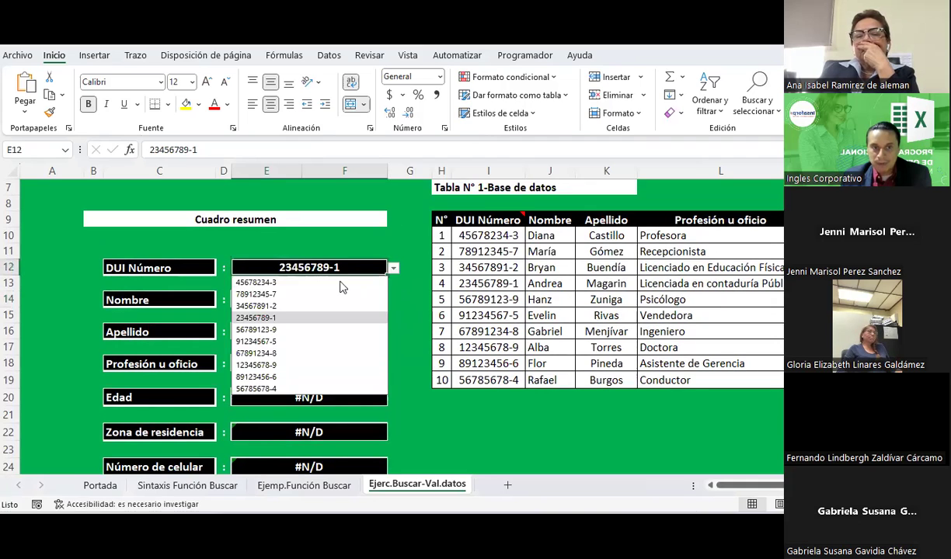
{"action": "left_click", "coordinate": [309, 283]}
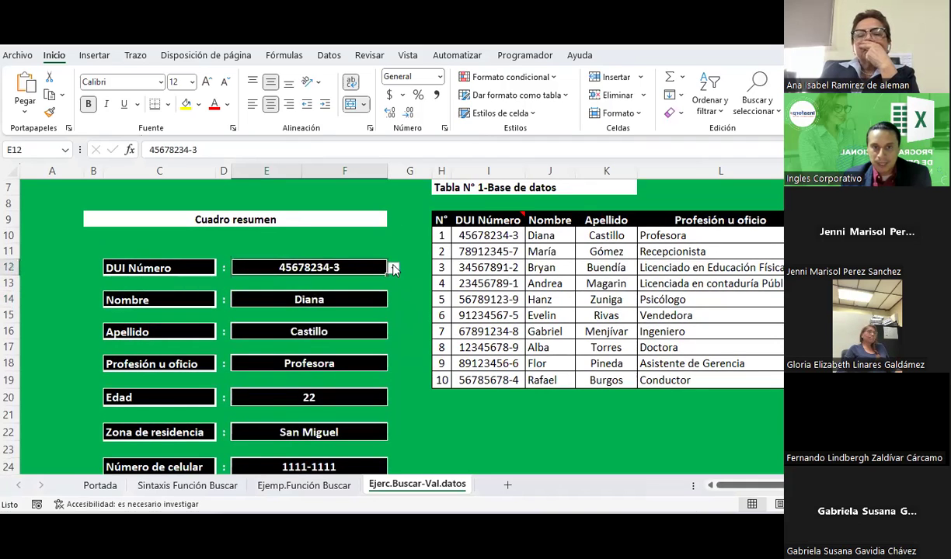
{"action": "left_click", "coordinate": [394, 268]}
{"action": "left_click", "coordinate": [303, 292]}
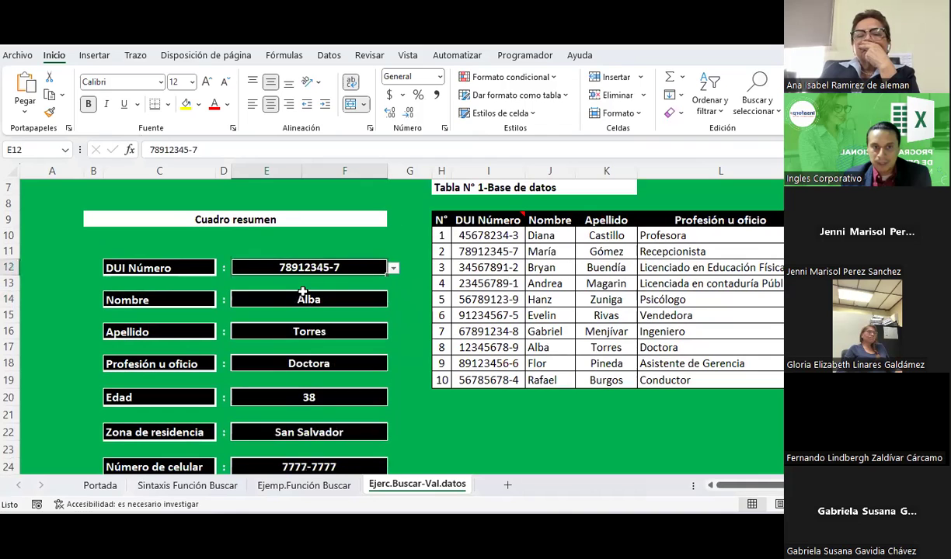
{"action": "left_click", "coordinate": [392, 268]}
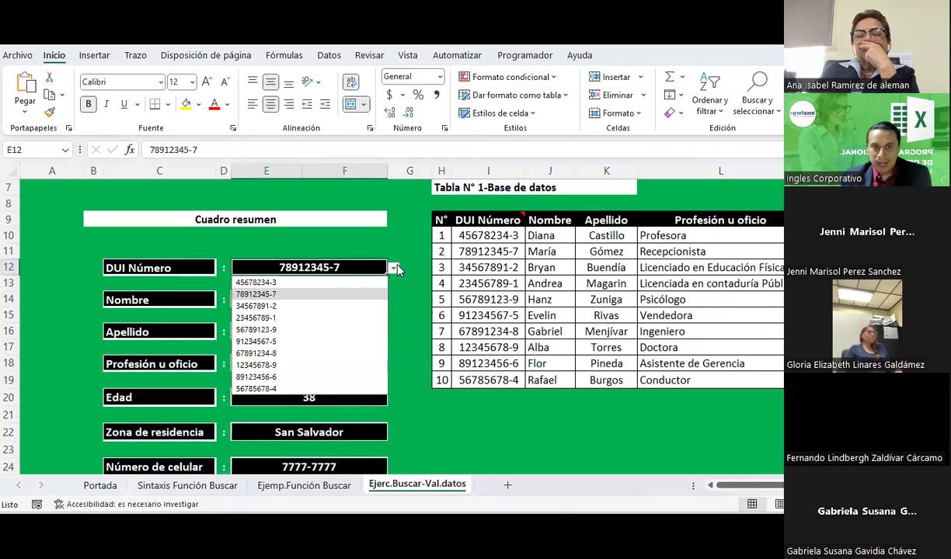
{"action": "left_click", "coordinate": [279, 301]}
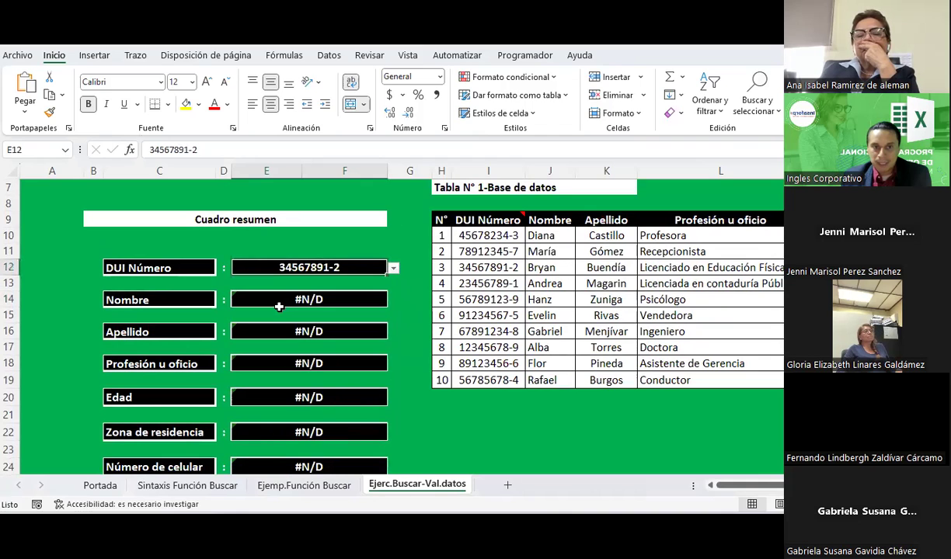
{"action": "left_click", "coordinate": [493, 266]}
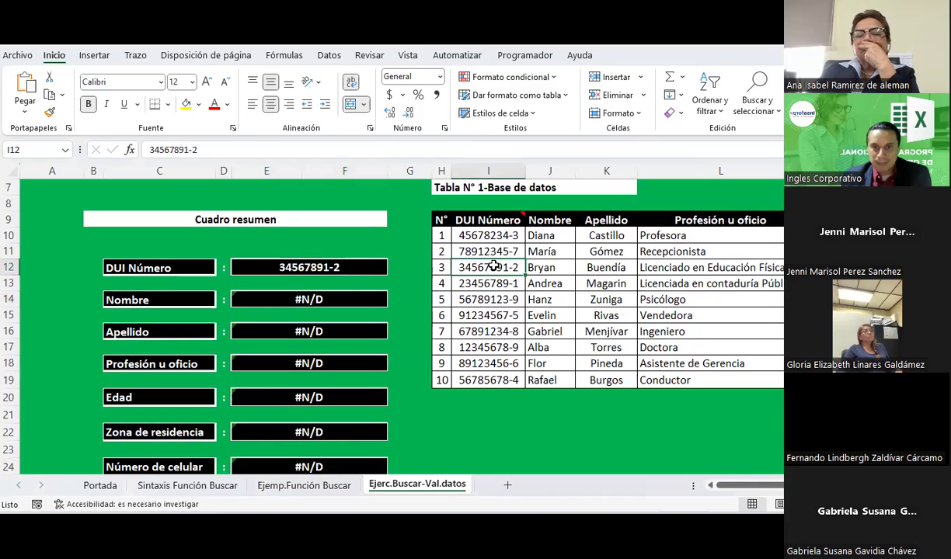
{"action": "left_click", "coordinate": [296, 268]}
{"action": "left_click", "coordinate": [303, 299]}
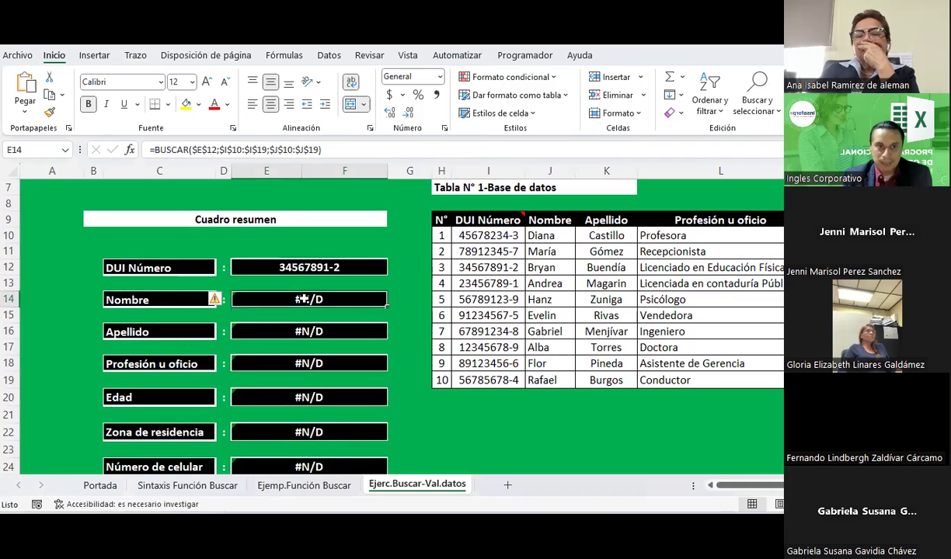
Clear E14 and insert a vector-form BUSCAR with the absolute lookup value $E$12
{"action": "key", "text": "Delete"}
{"action": "left_click", "coordinate": [130, 153]}
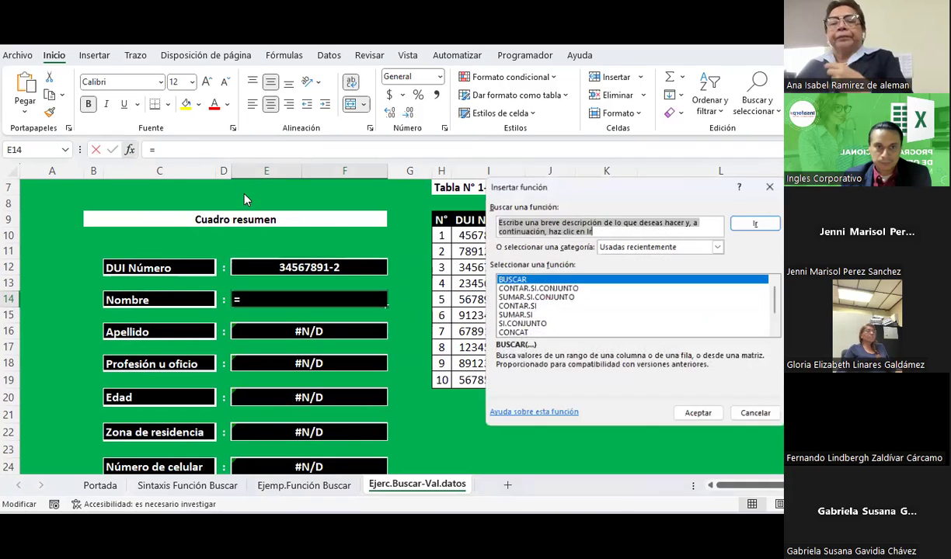
{"action": "key", "text": "Escape"}
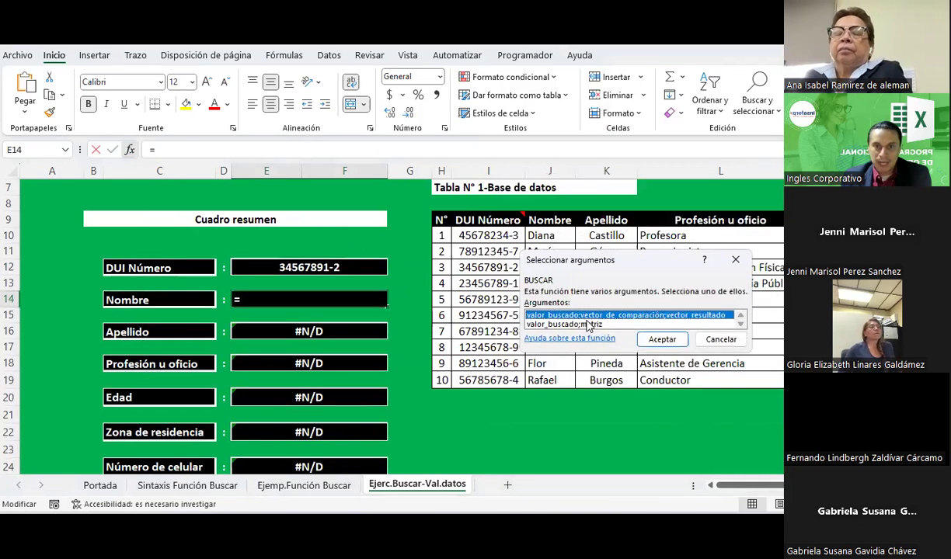
{"action": "left_click", "coordinate": [662, 340]}
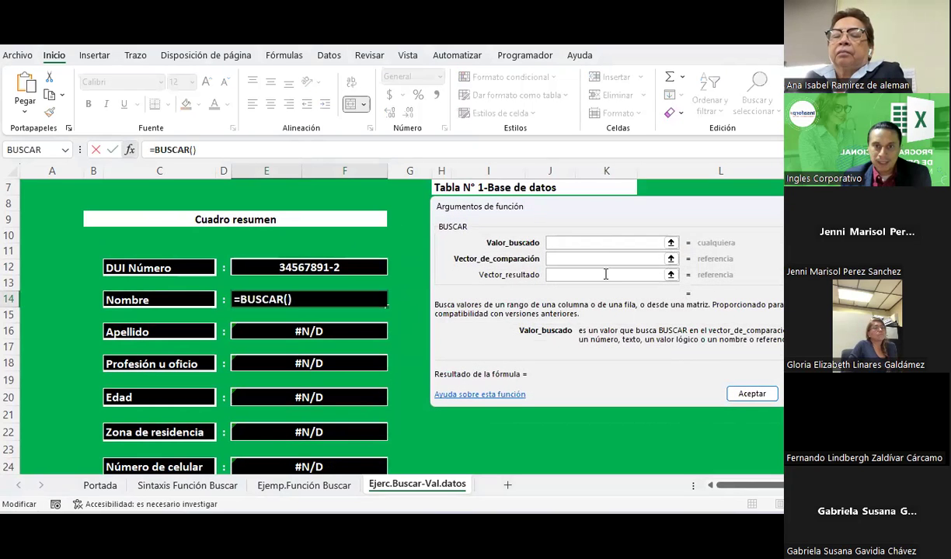
{"action": "left_click", "coordinate": [670, 243]}
{"action": "scroll", "coordinate": [509, 250], "scroll_direction": "up", "scroll_amount": 1}
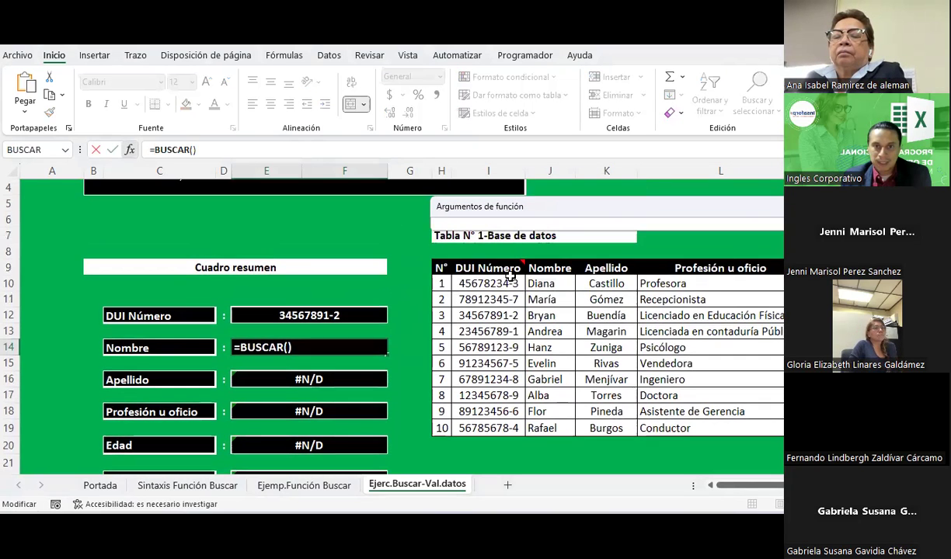
{"action": "left_click", "coordinate": [504, 284]}
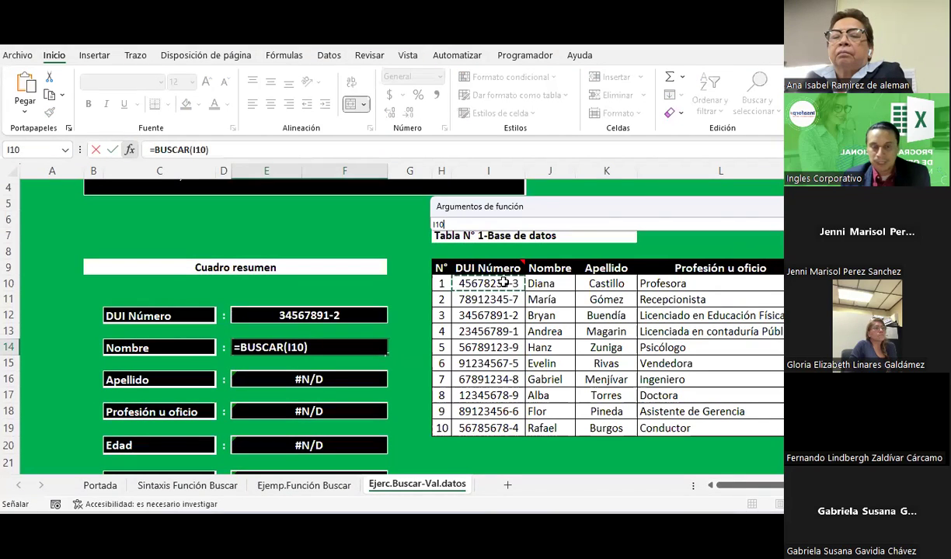
{"action": "left_click", "coordinate": [273, 314]}
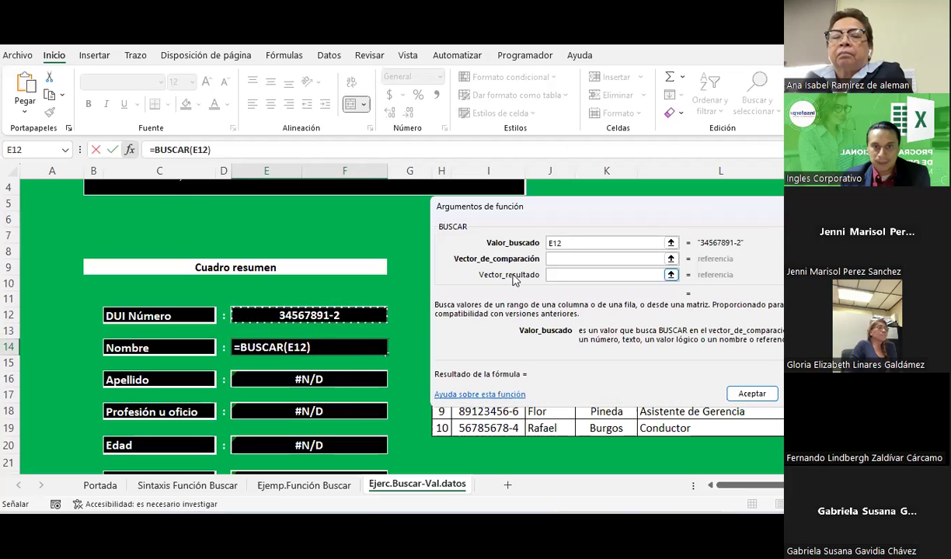
{"action": "left_click", "coordinate": [564, 244]}
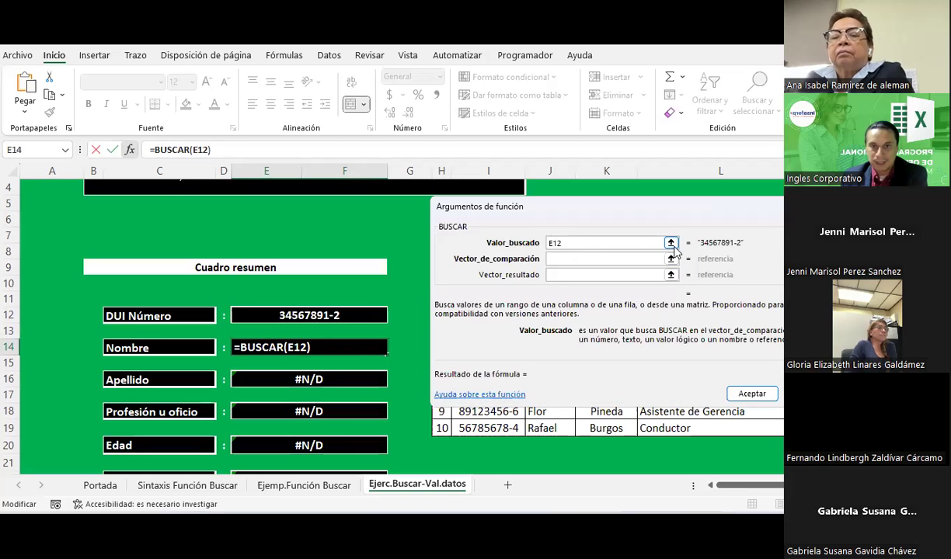
{"action": "key", "text": "BackSpace"}
{"action": "key", "text": "BackSpace"}
{"action": "key", "text": "BackSpace"}
{"action": "left_click", "coordinate": [342, 313]}
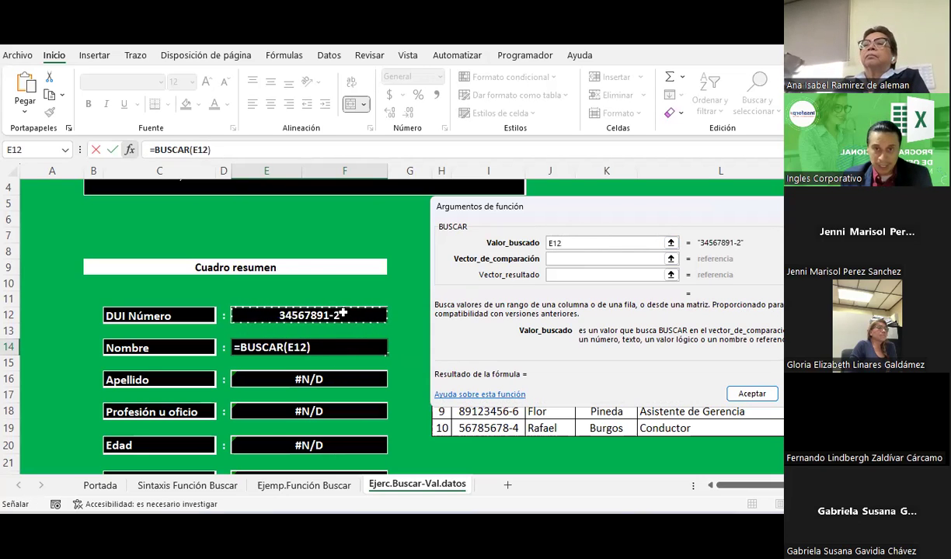
{"action": "key", "text": "F4"}
Set BUSCAR's comparison range to $I$10:$I$19 and result range to $J$10:$J$19
{"action": "left_click", "coordinate": [567, 257]}
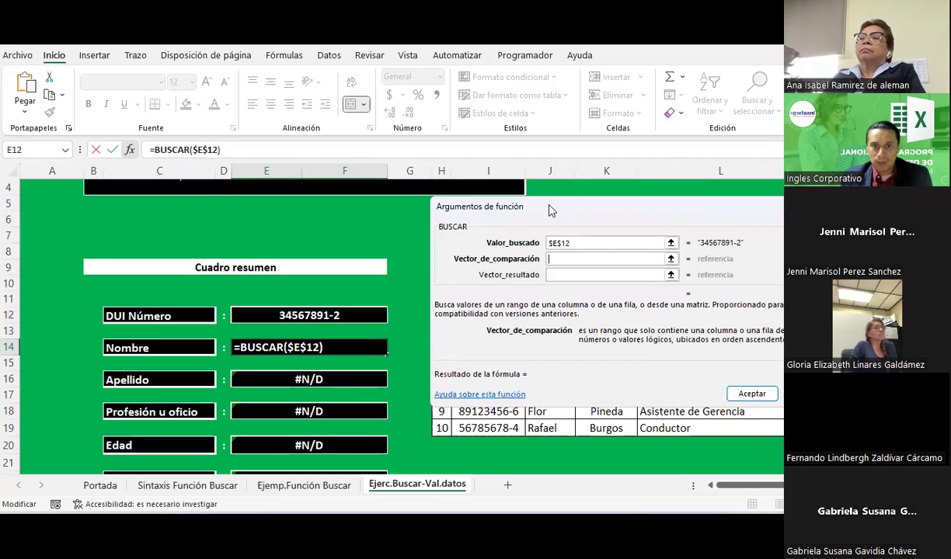
{"action": "left_click_drag", "start_coordinate": [548, 210], "coordinate": [140, 175]}
{"action": "left_click_drag", "start_coordinate": [489, 284], "coordinate": [489, 428]}
{"action": "key", "text": "F4"}
{"action": "left_click", "coordinate": [197, 241]}
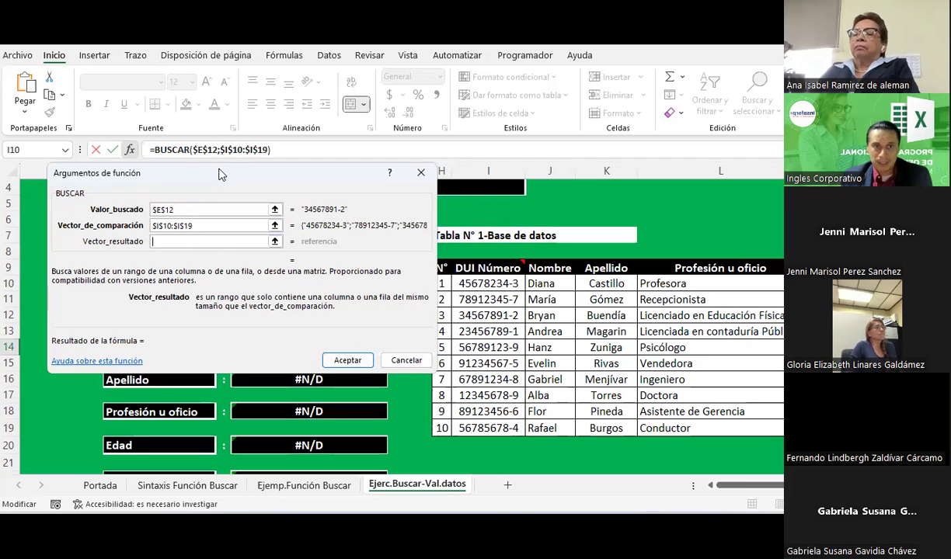
{"action": "left_click_drag", "start_coordinate": [532, 283], "coordinate": [560, 428]}
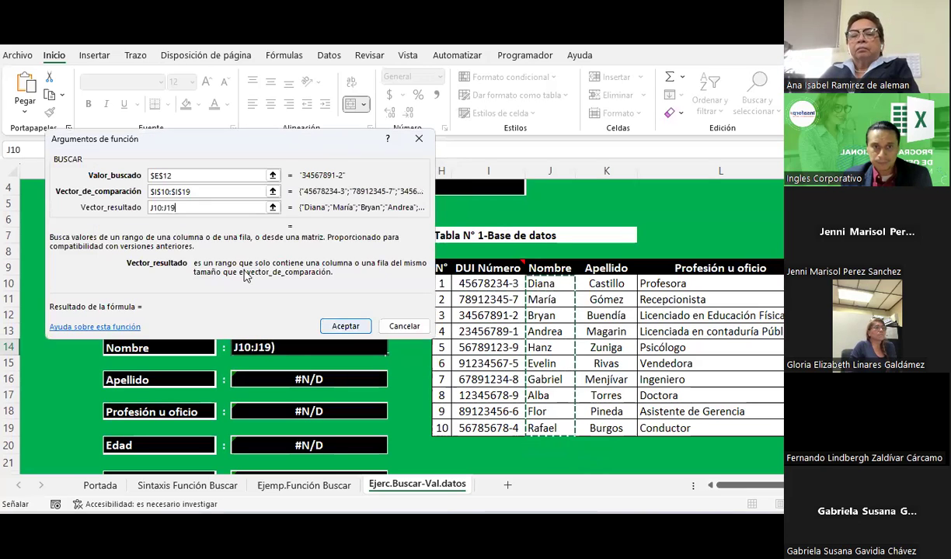
{"action": "key", "text": "F4"}
{"action": "left_click", "coordinate": [342, 327]}
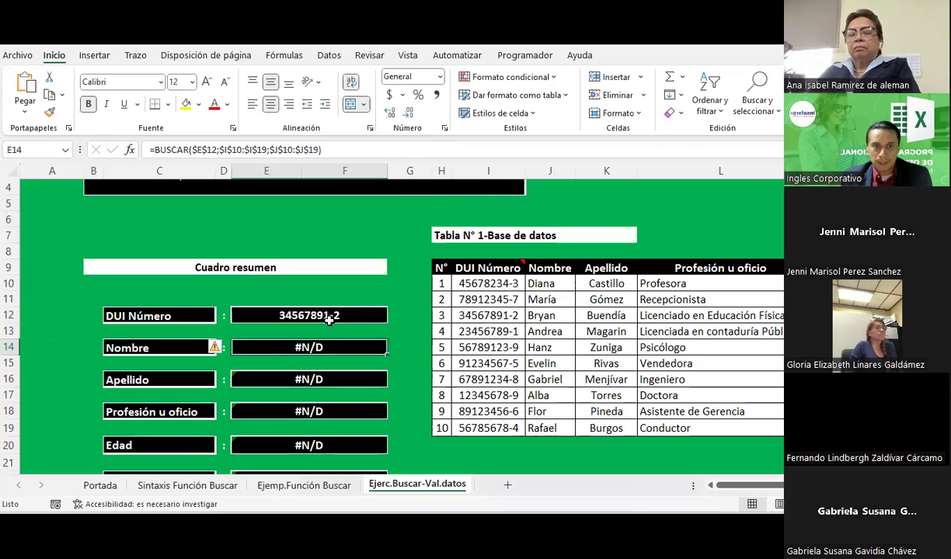
{"action": "left_click", "coordinate": [218, 350]}
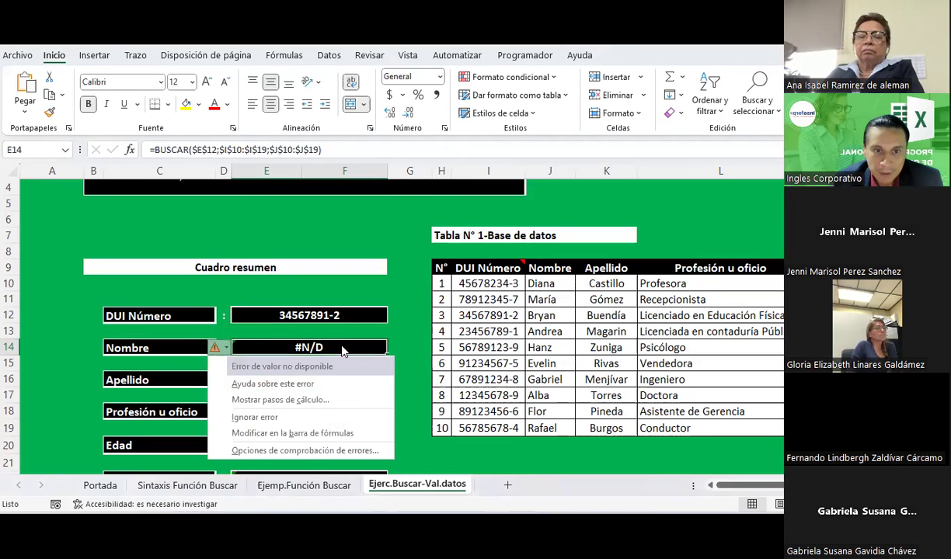
{"action": "left_click", "coordinate": [342, 347]}
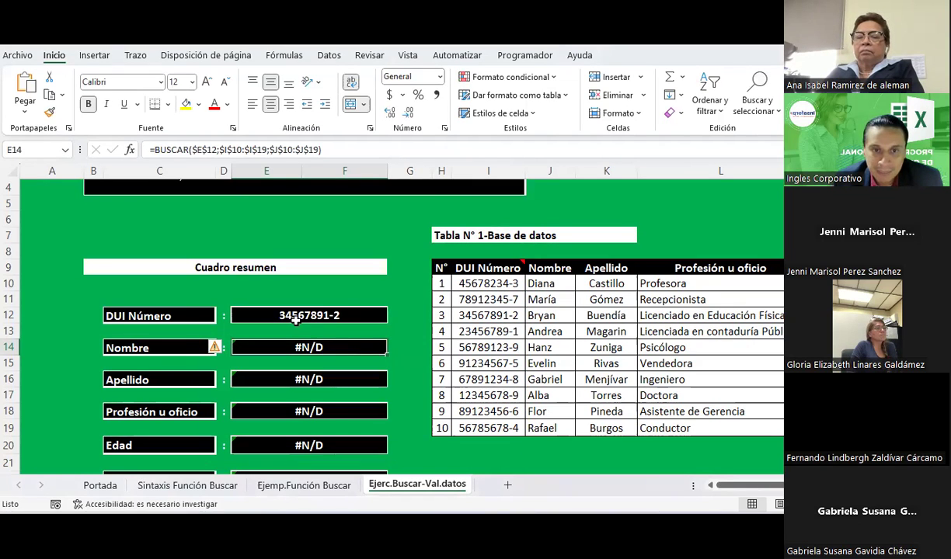
{"action": "left_click", "coordinate": [497, 317]}
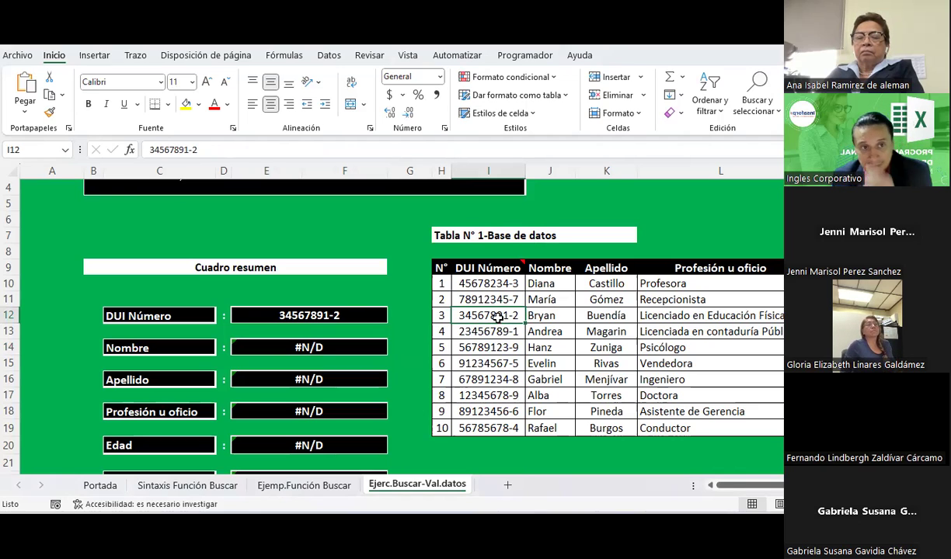
{"action": "left_click", "coordinate": [353, 346]}
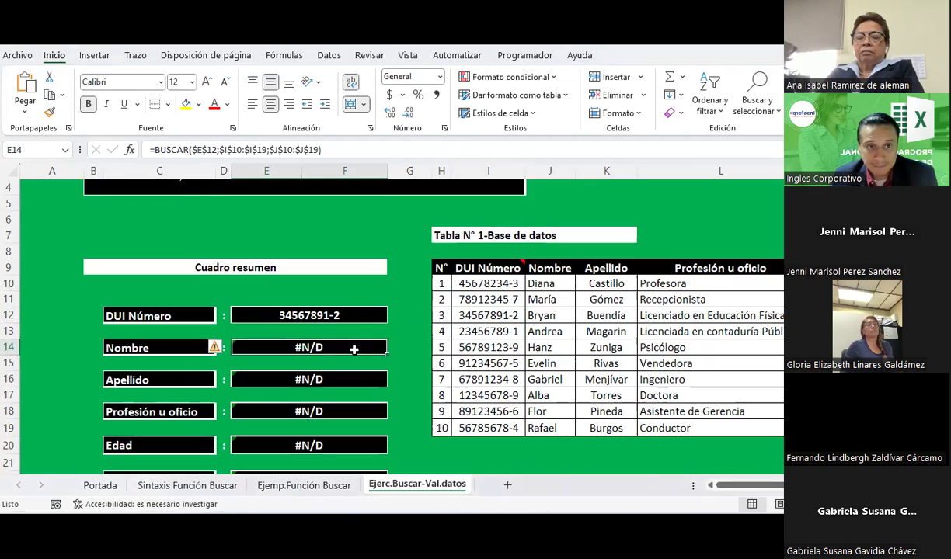
Enter the check formula =E12=I12 in F11, which returns VERDADERO
{"action": "left_click", "coordinate": [357, 314]}
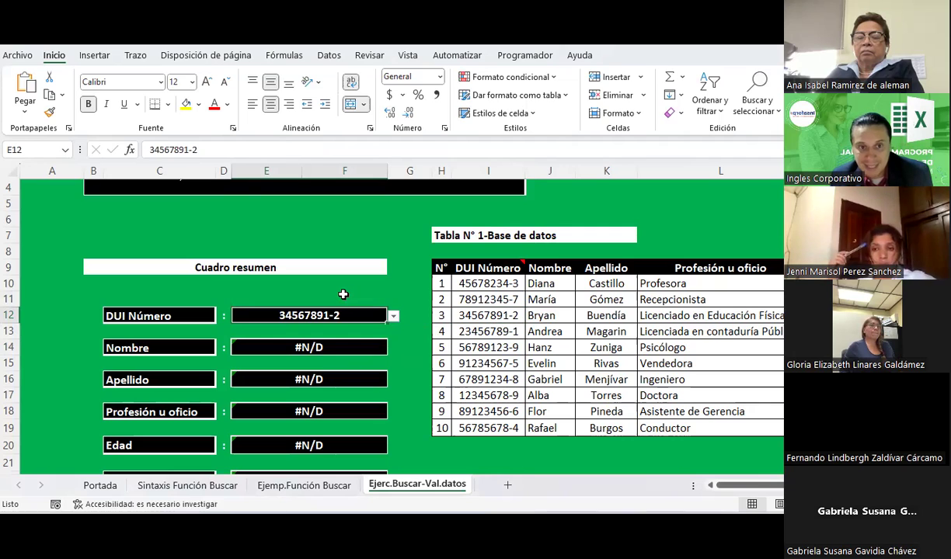
{"action": "left_click", "coordinate": [343, 295]}
{"action": "type", "text": "="}
{"action": "left_click", "coordinate": [323, 316]}
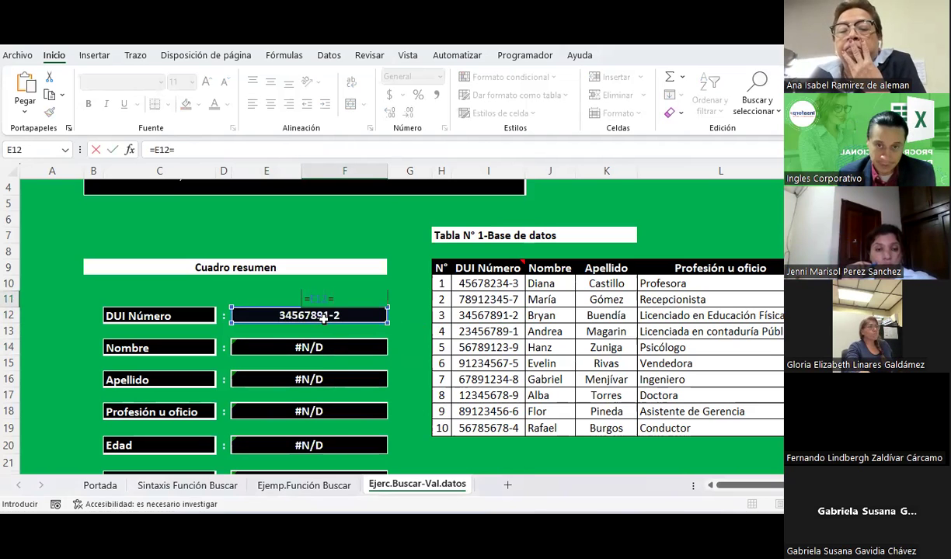
{"action": "left_click", "coordinate": [487, 315]}
{"action": "key", "text": "Return"}
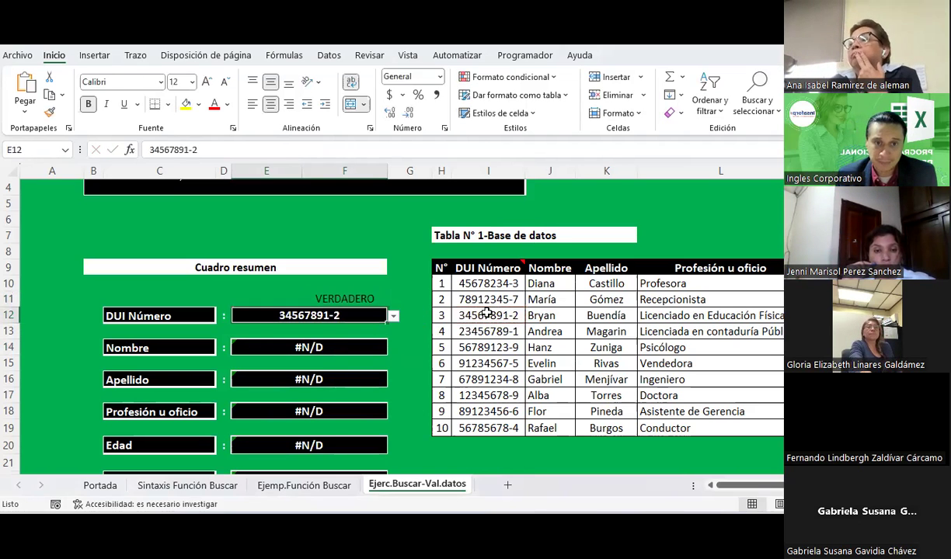
{"action": "left_click", "coordinate": [328, 300]}
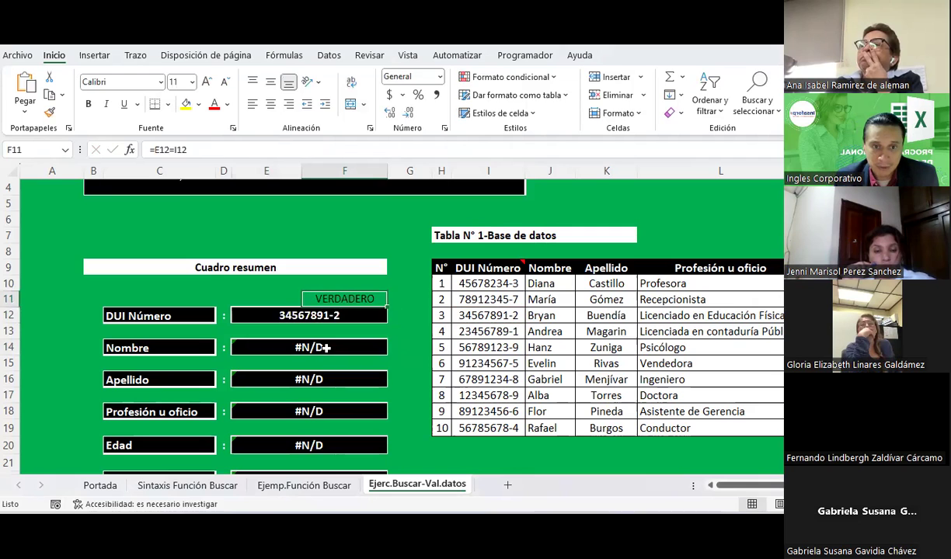
{"action": "left_click", "coordinate": [326, 348]}
{"action": "left_click", "coordinate": [285, 55]}
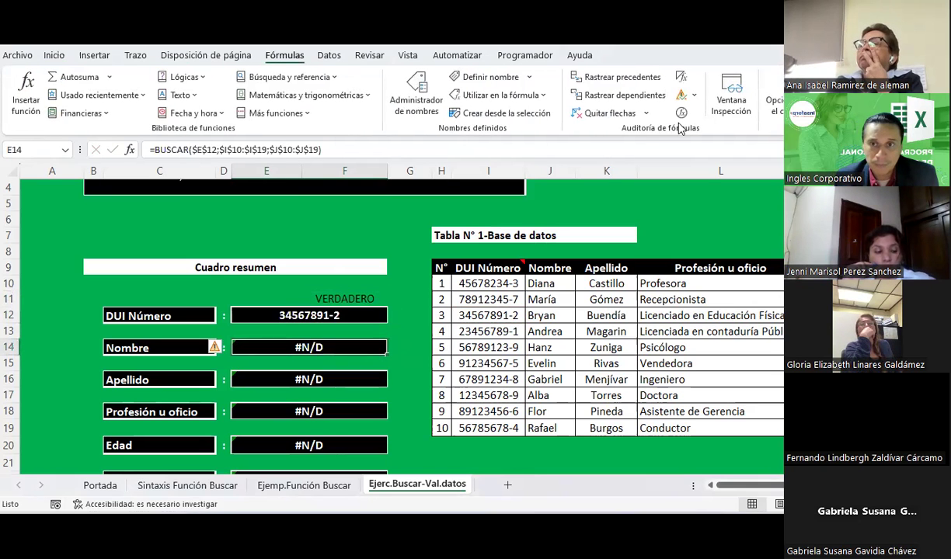
{"action": "left_click", "coordinate": [681, 113]}
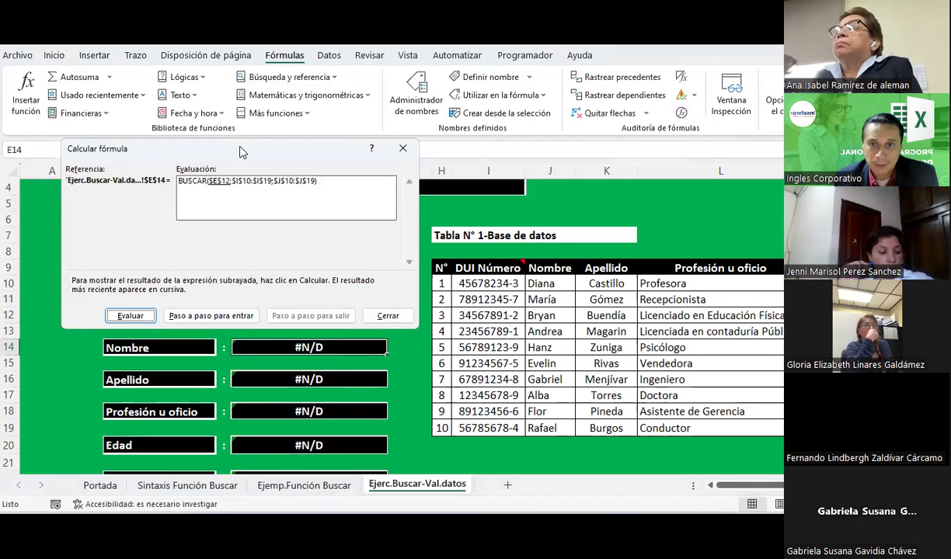
{"action": "left_click_drag", "start_coordinate": [240, 151], "coordinate": [656, 79]}
{"action": "left_click", "coordinate": [558, 243]}
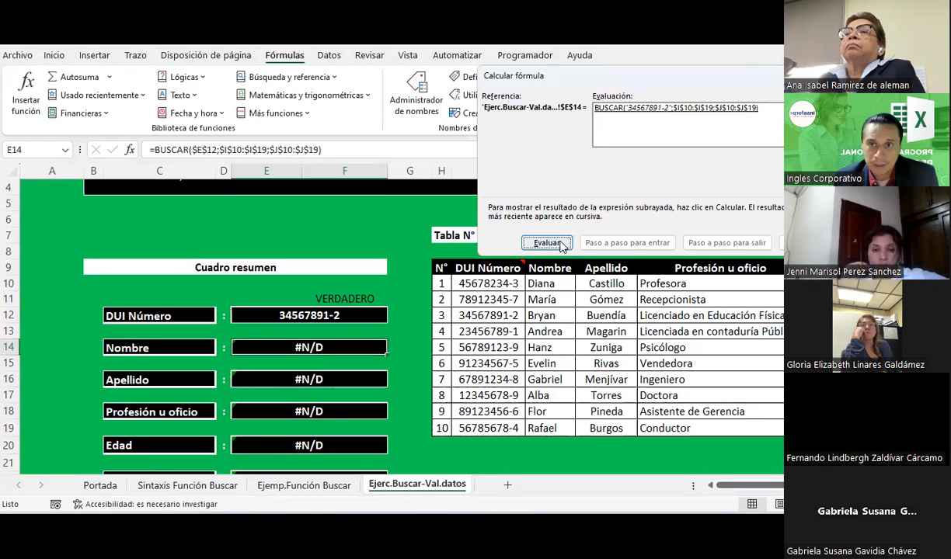
{"action": "left_click", "coordinate": [547, 243]}
{"action": "left_click", "coordinate": [547, 243]}
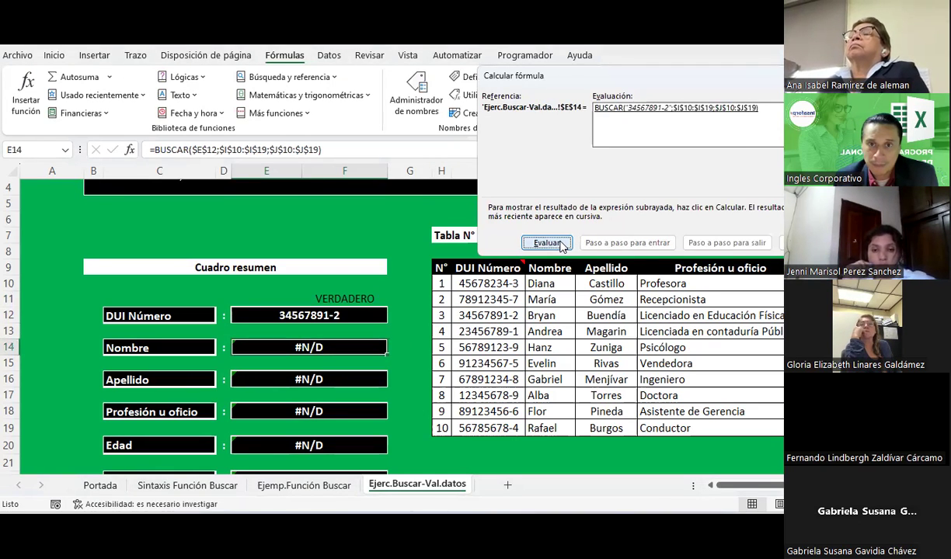
{"action": "key", "text": "Escape"}
{"action": "left_click", "coordinate": [372, 316]}
Cycle E12 through DUIs 23456789-1, 56789123-9, 91234567-5, 67891234-8 and 12345678-9, checking F11
{"action": "left_click", "coordinate": [392, 317]}
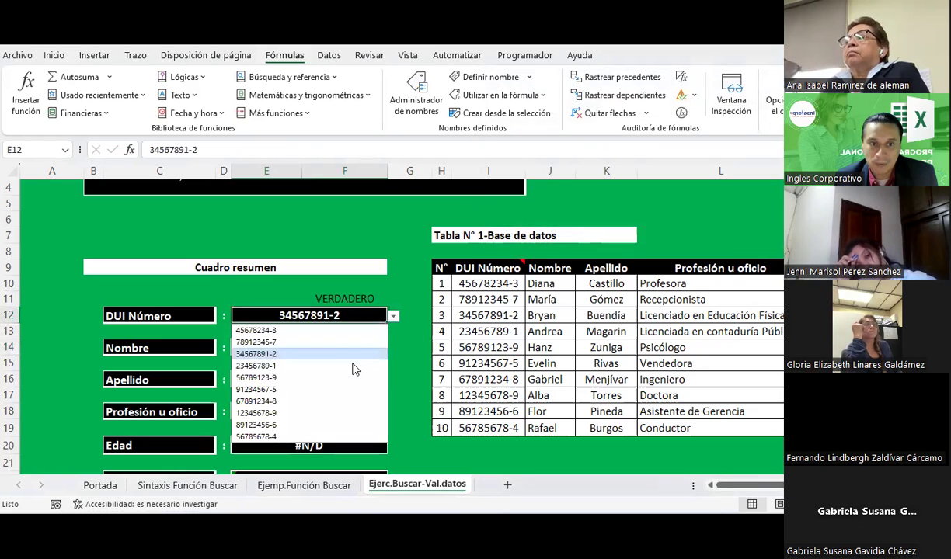
{"action": "left_click", "coordinate": [284, 365]}
{"action": "left_click", "coordinate": [393, 318]}
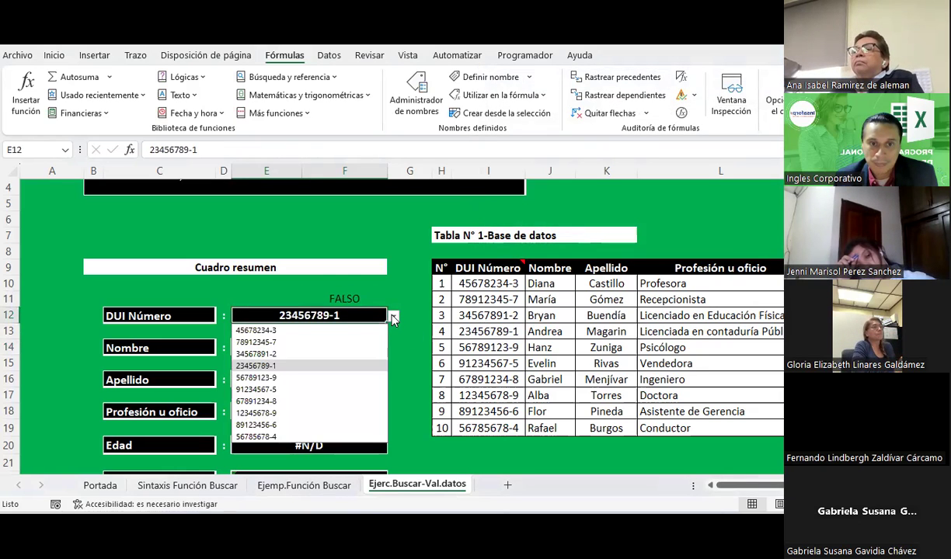
{"action": "left_click", "coordinate": [336, 297]}
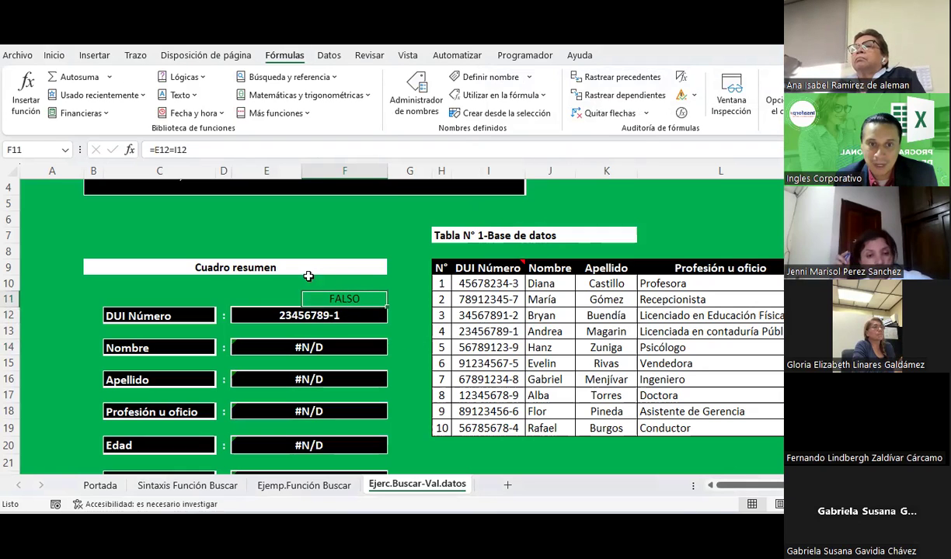
{"action": "left_click", "coordinate": [379, 315]}
{"action": "left_click", "coordinate": [393, 318]}
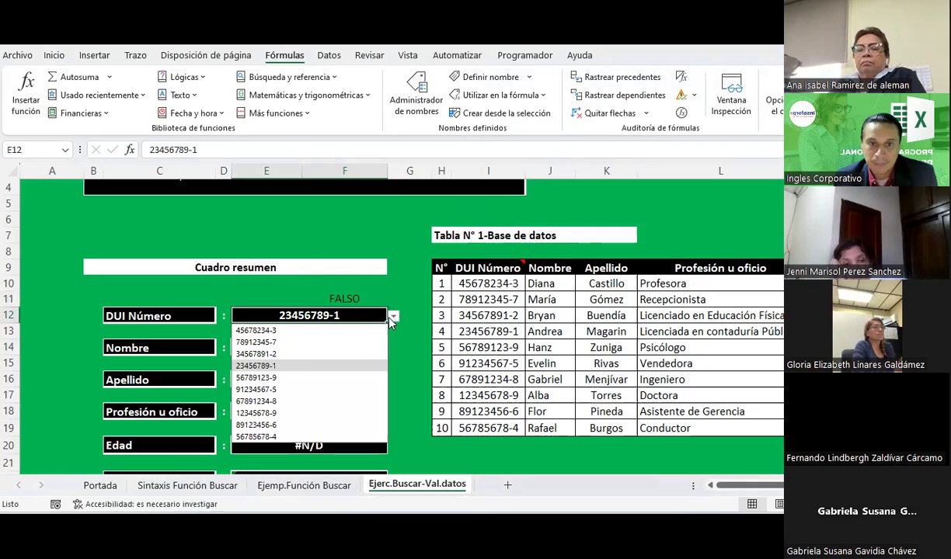
{"action": "left_click", "coordinate": [303, 377]}
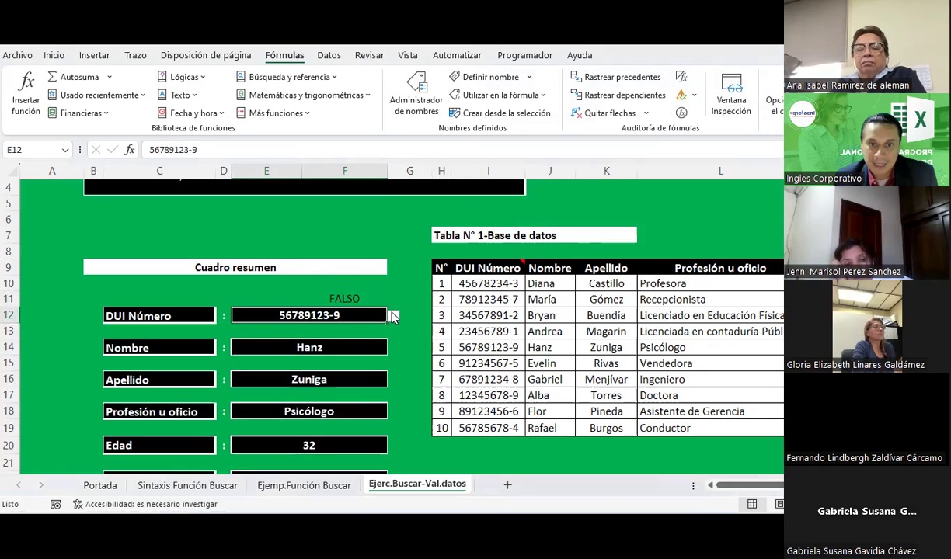
{"action": "left_click", "coordinate": [393, 317]}
{"action": "left_click", "coordinate": [297, 389]}
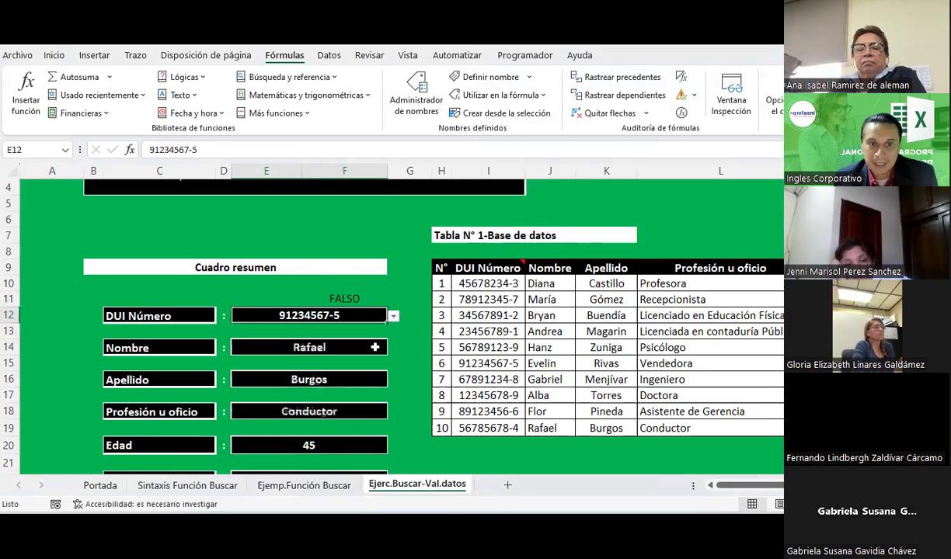
{"action": "left_click", "coordinate": [393, 315]}
{"action": "left_click", "coordinate": [299, 404]}
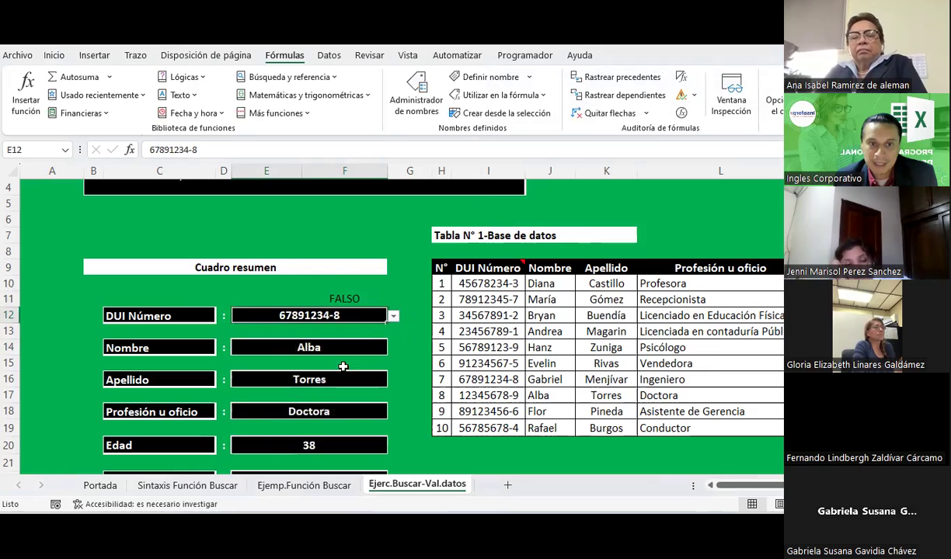
{"action": "left_click", "coordinate": [393, 316]}
{"action": "left_click", "coordinate": [313, 410]}
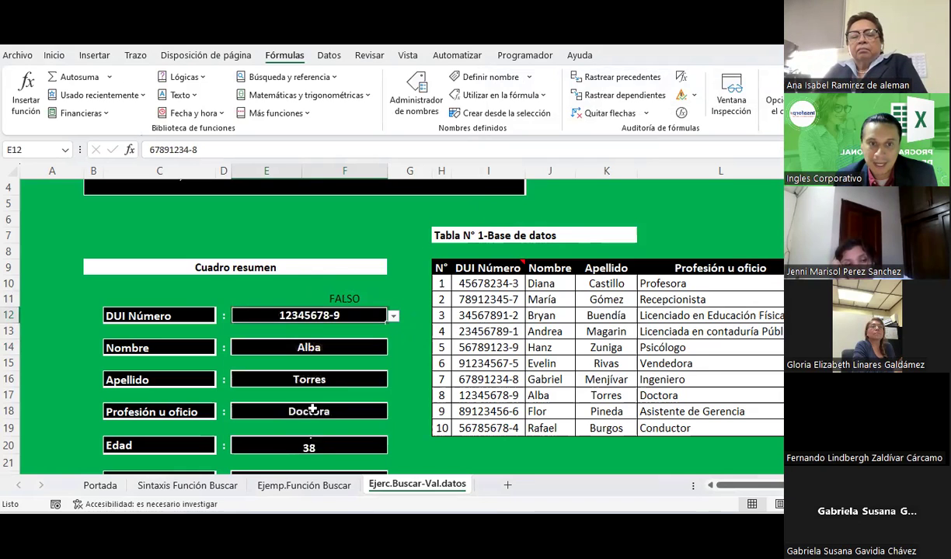
Try DUIs 89123456-6, 56785678-4, 78912345-7, end on 34567891-2 and select it in the table
{"action": "scroll", "coordinate": [405, 238], "scroll_direction": "down", "scroll_amount": 2}
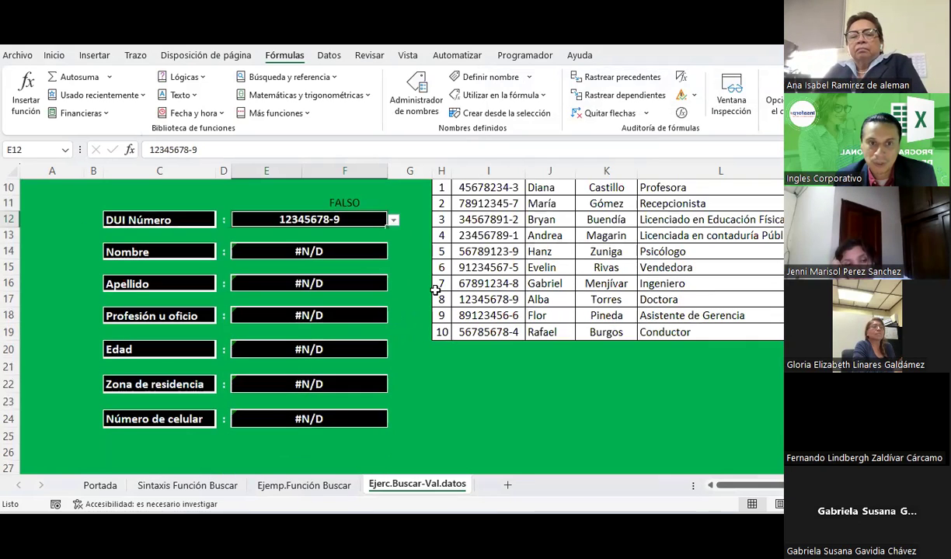
{"action": "left_click", "coordinate": [394, 222]}
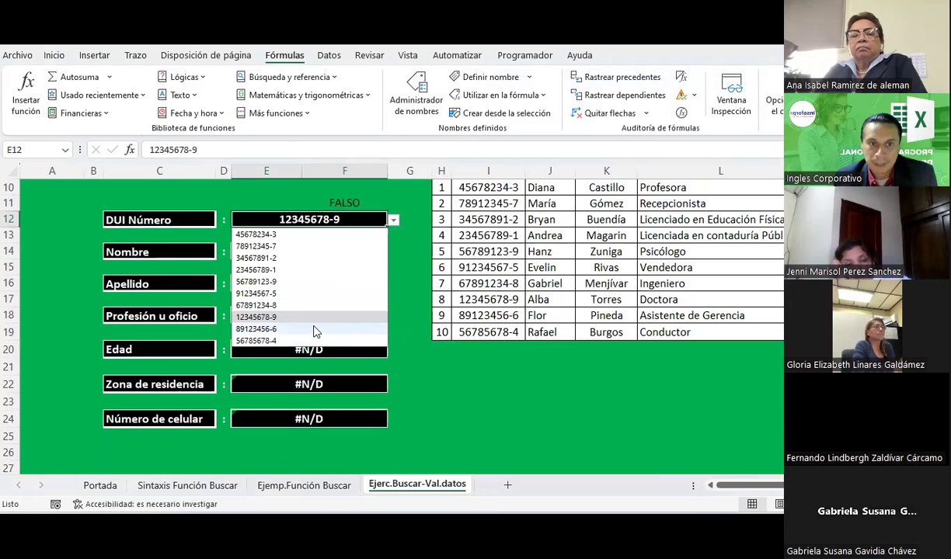
{"action": "left_click", "coordinate": [314, 327]}
{"action": "left_click", "coordinate": [396, 225]}
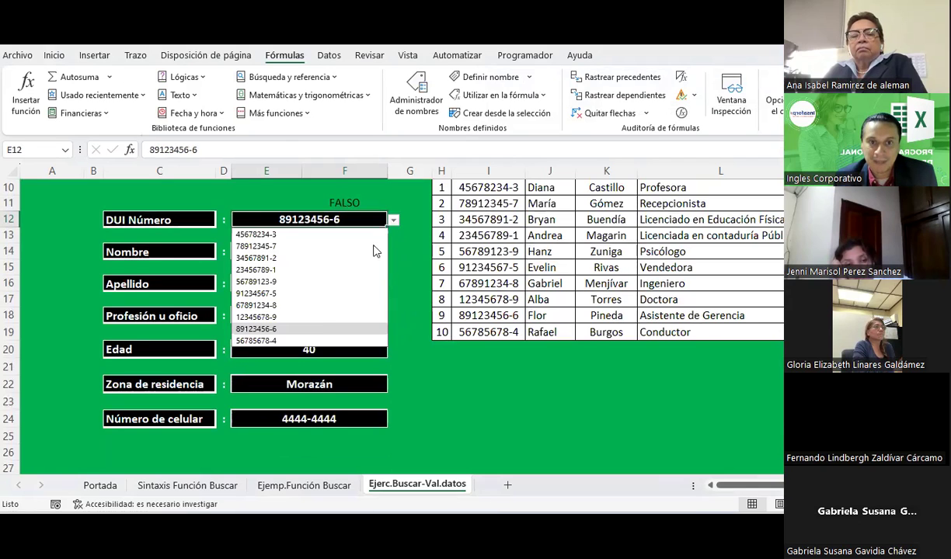
{"action": "left_click", "coordinate": [309, 337]}
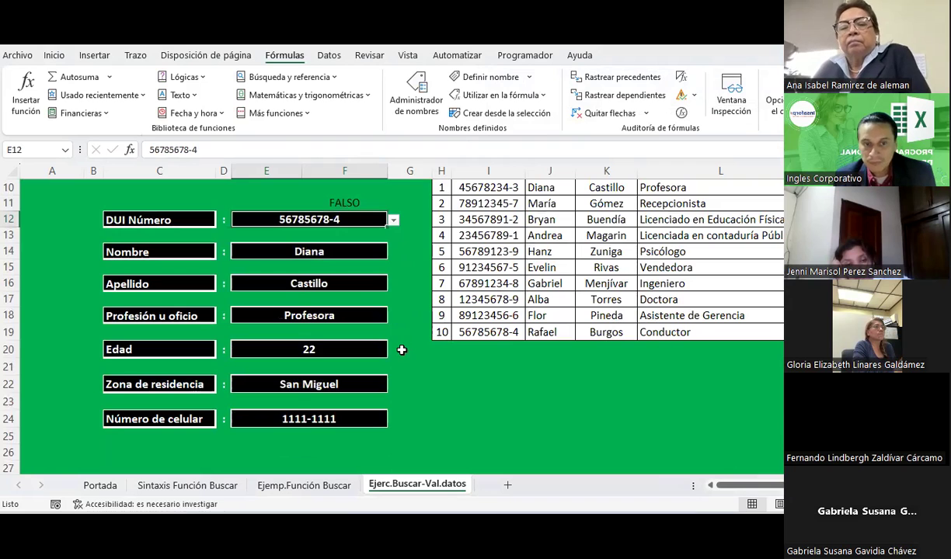
{"action": "scroll", "coordinate": [379, 348], "scroll_direction": "up", "scroll_amount": 1}
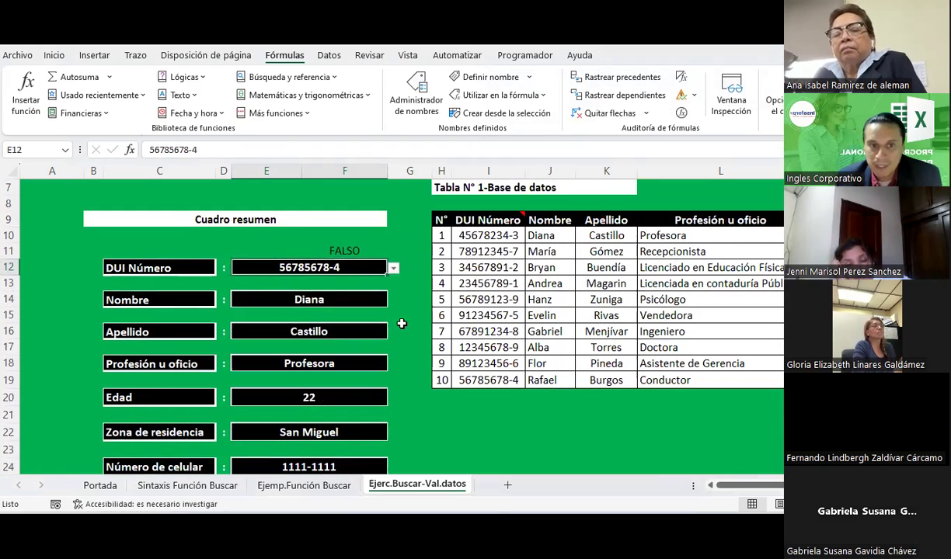
{"action": "left_click", "coordinate": [394, 267]}
{"action": "left_click", "coordinate": [260, 295]}
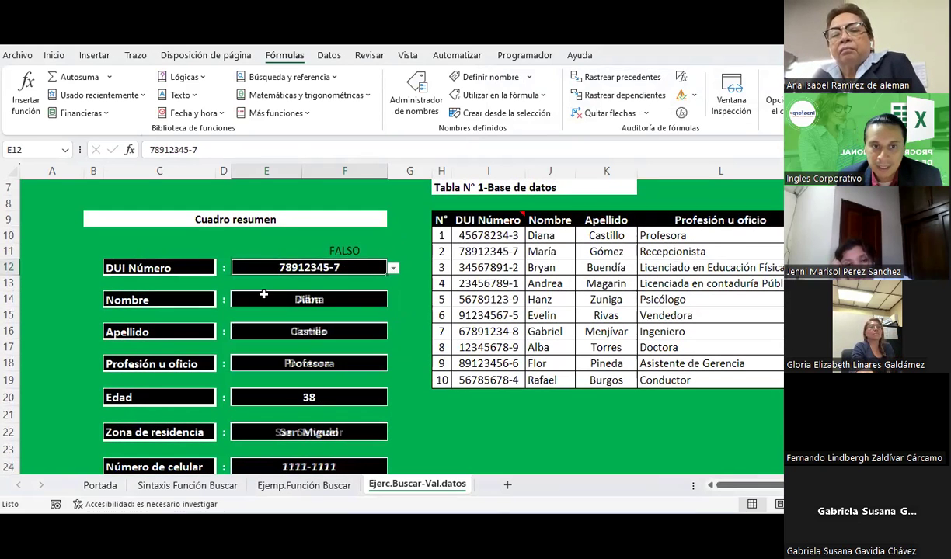
{"action": "left_click", "coordinate": [394, 267]}
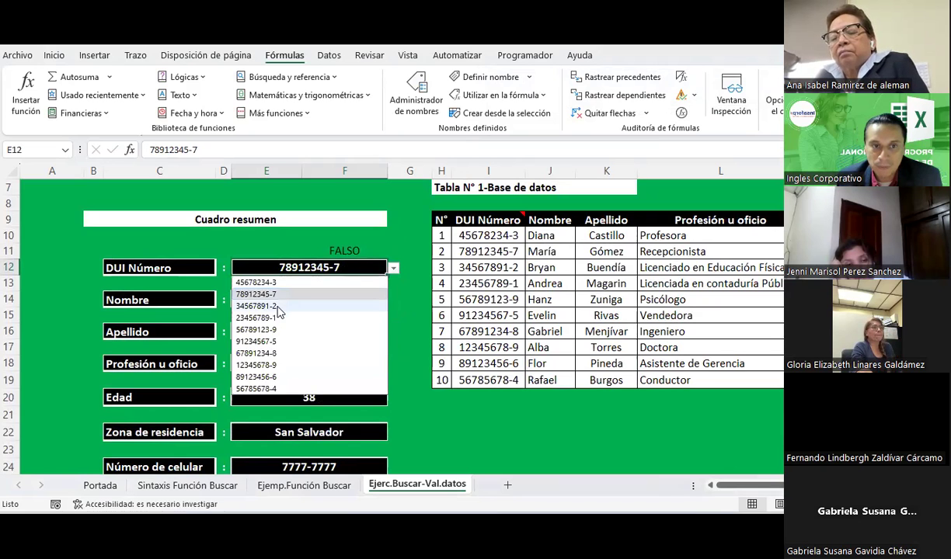
{"action": "left_click", "coordinate": [299, 303]}
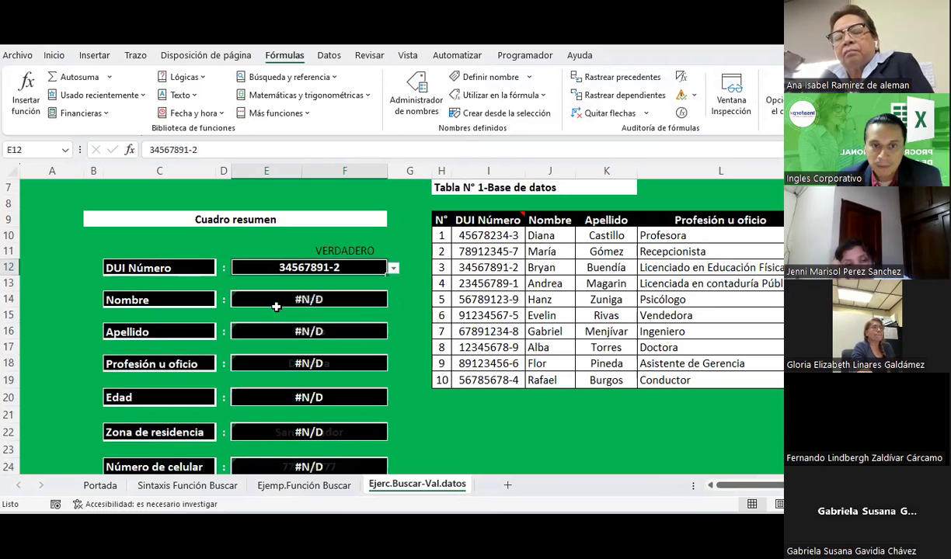
{"action": "left_click", "coordinate": [488, 267]}
{"action": "left_click", "coordinate": [54, 55]}
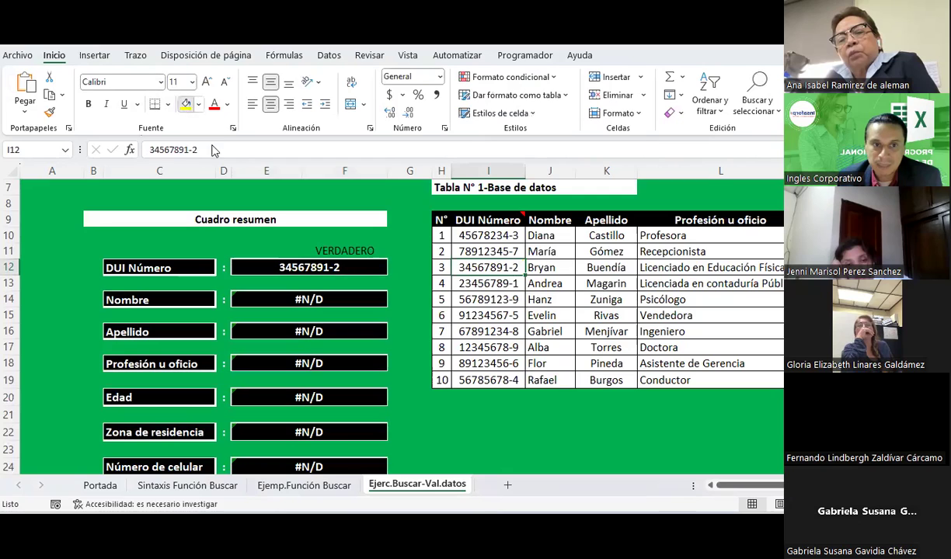
Fill DUI 34567891-2 yellow in the table, then test 23456789-1 and select it there
{"action": "left_click", "coordinate": [185, 104]}
{"action": "left_click", "coordinate": [380, 268]}
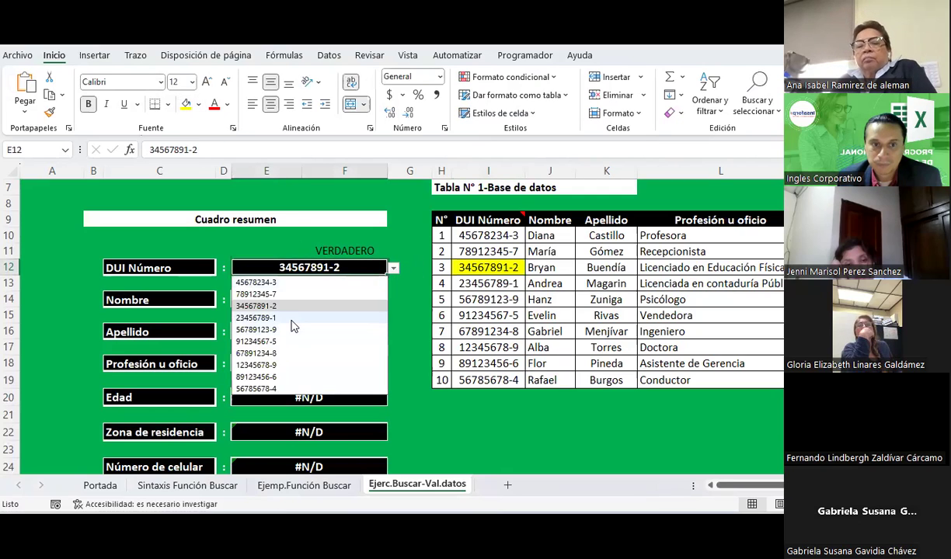
{"action": "left_click", "coordinate": [290, 318]}
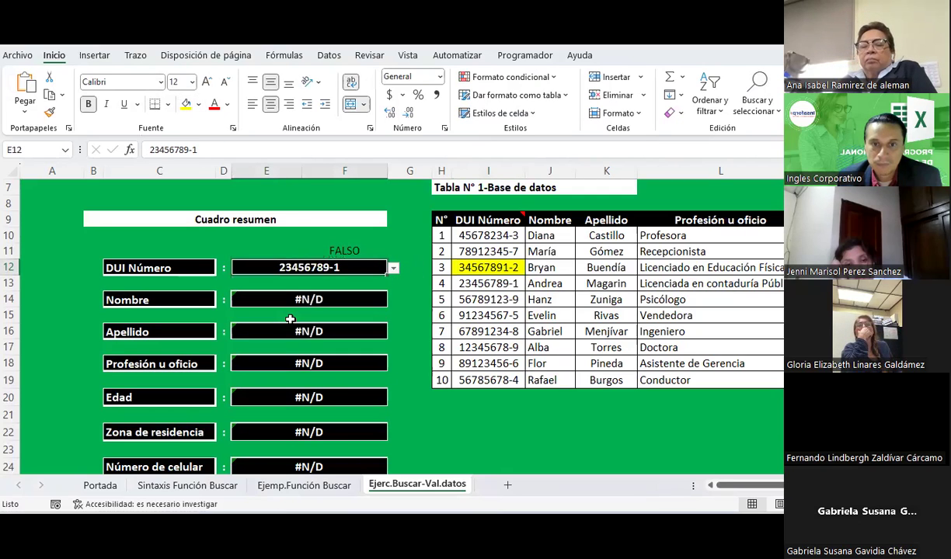
{"action": "left_click", "coordinate": [475, 286]}
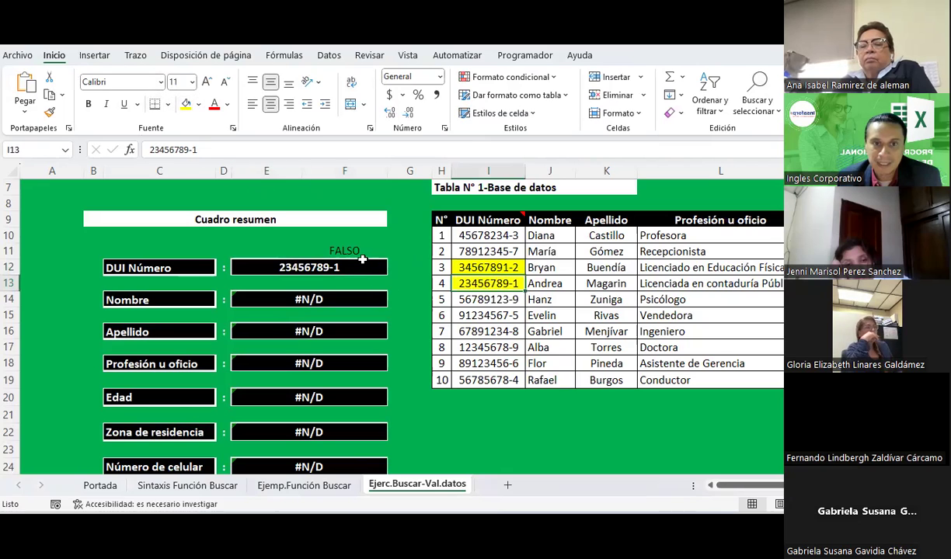
Test DUIs 56789123-9, 91234567-5, 67891234-8 and 12345678-9, then fill 12345678-9 yellow
{"action": "left_click", "coordinate": [386, 267]}
{"action": "left_click", "coordinate": [393, 268]}
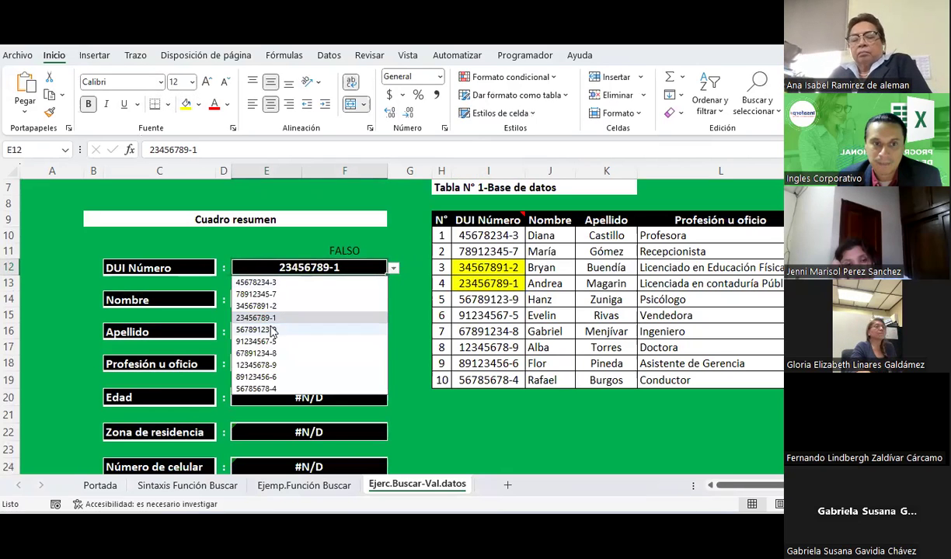
{"action": "left_click", "coordinate": [269, 327]}
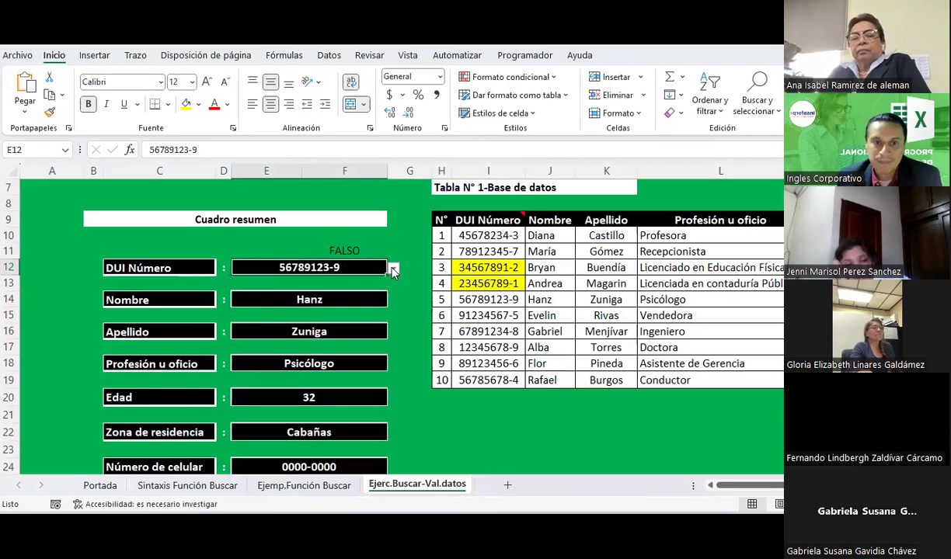
{"action": "left_click", "coordinate": [393, 269]}
{"action": "left_click", "coordinate": [257, 342]}
{"action": "left_click", "coordinate": [395, 270]}
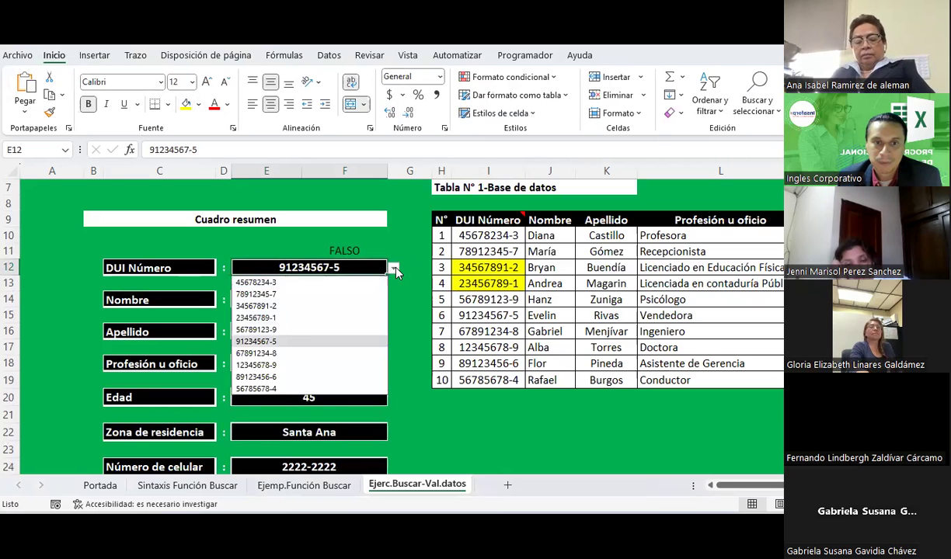
{"action": "left_click", "coordinate": [257, 354]}
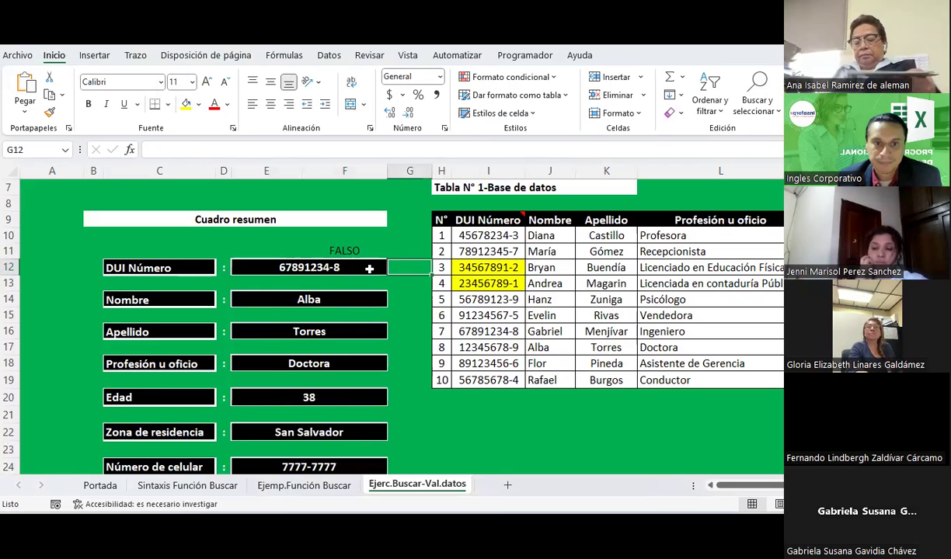
{"action": "left_click", "coordinate": [394, 268]}
{"action": "left_click", "coordinate": [304, 366]}
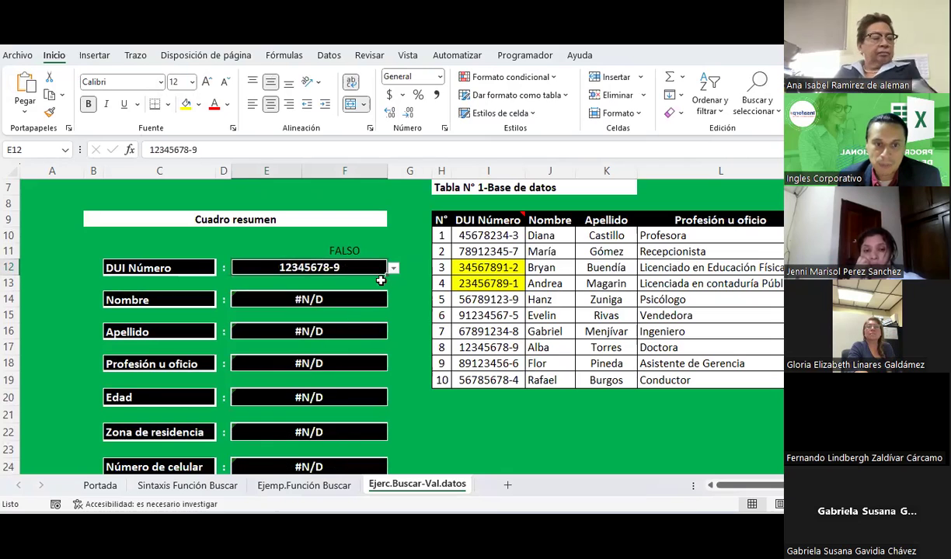
{"action": "left_click", "coordinate": [487, 347]}
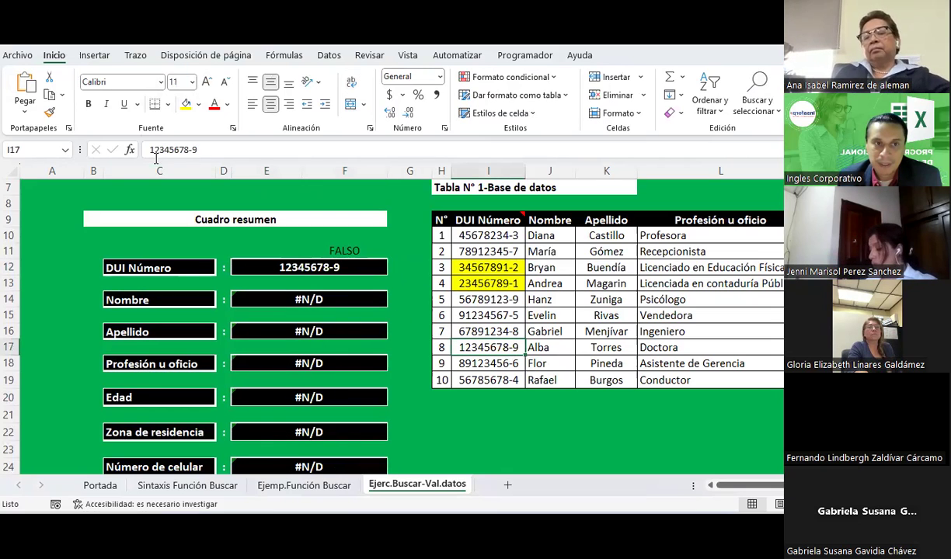
{"action": "left_click", "coordinate": [183, 105]}
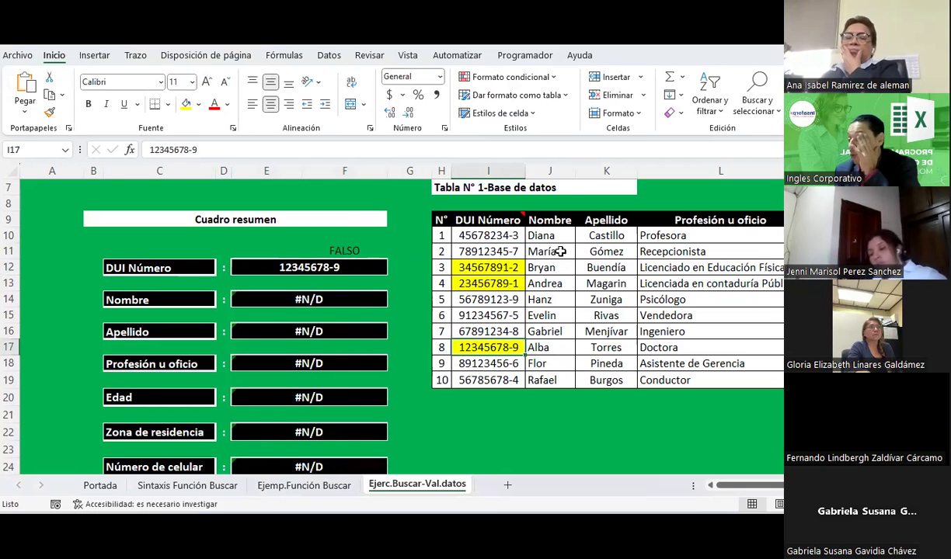